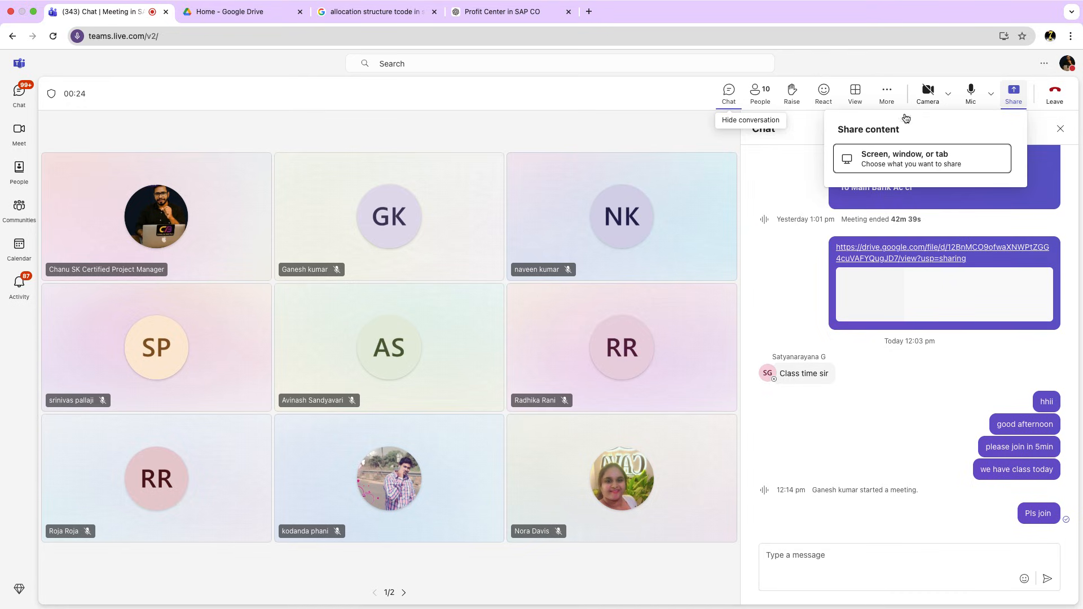
Share the Entire screen in the Teams meeting via Share > Screen, window, or tab.
{"action": "left_click", "coordinate": [873, 164]}
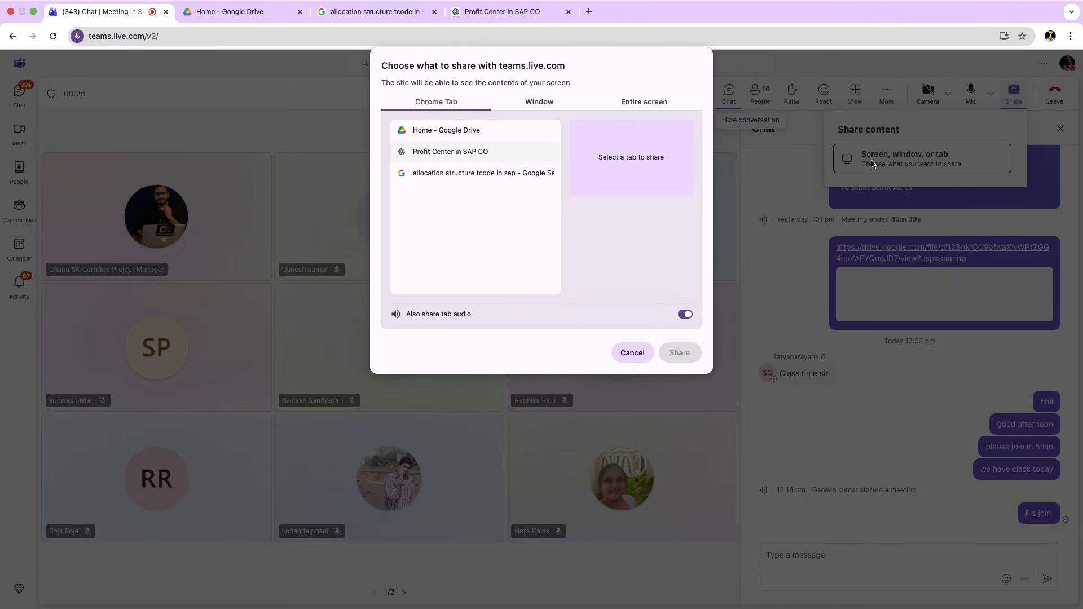
{"action": "left_click", "coordinate": [655, 102]}
{"action": "left_click", "coordinate": [679, 352]}
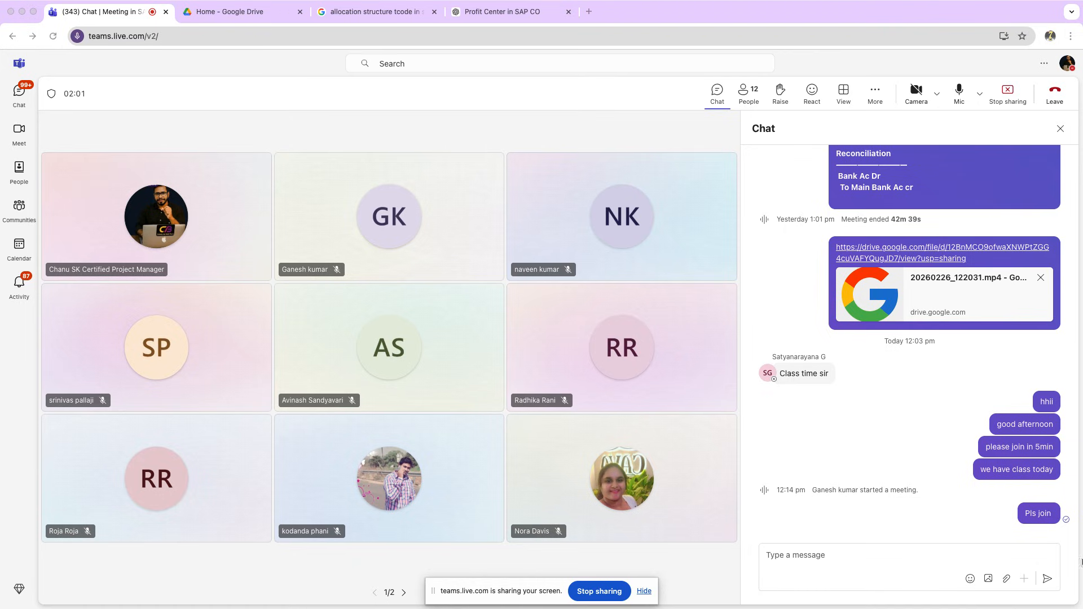
Go to the 'teams.live.com is sharing your screen' notice bar to hide it.
{"action": "mouse_move", "coordinate": [568, 3]}
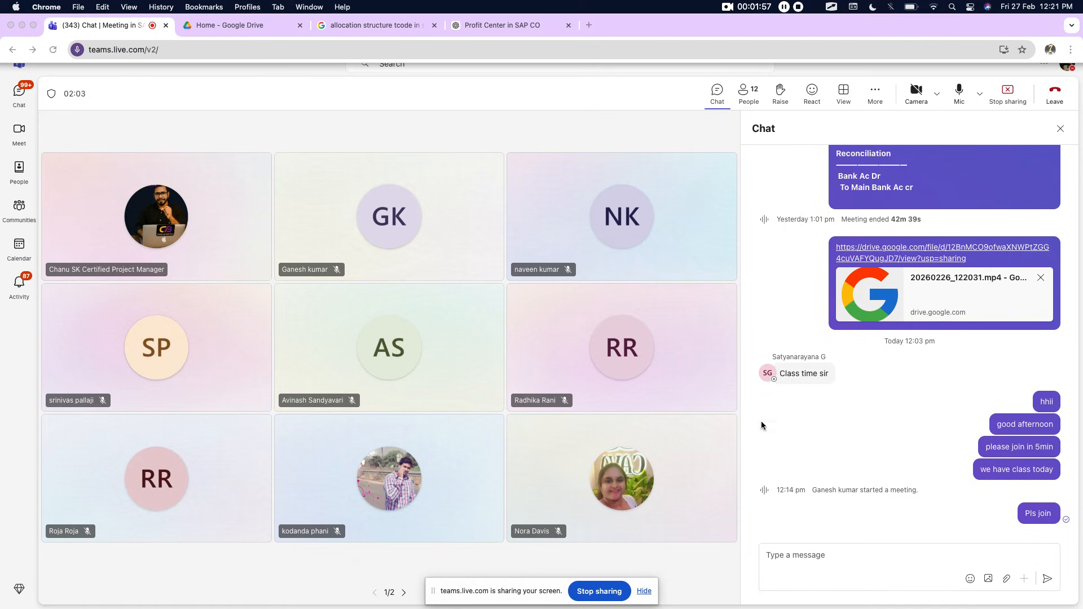
Hide the sharing notice and close the disconnected SAP session in Remote Desktop.
{"action": "left_click", "coordinate": [649, 591]}
{"action": "mouse_move", "coordinate": [576, 4]}
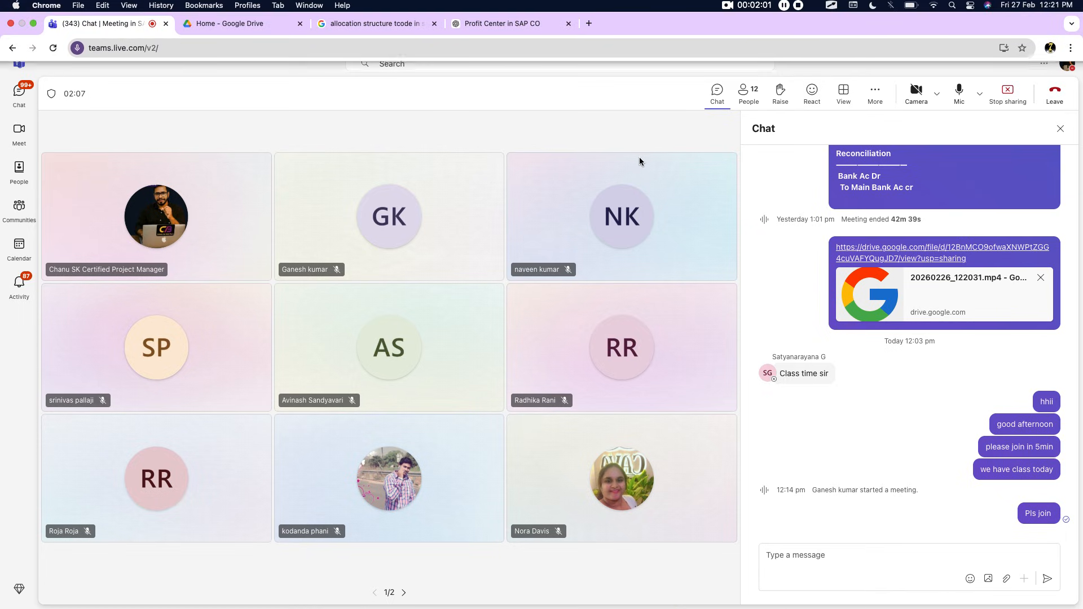
{"action": "key", "text": "super+Tab"}
{"action": "key", "text": "super+Tab"}
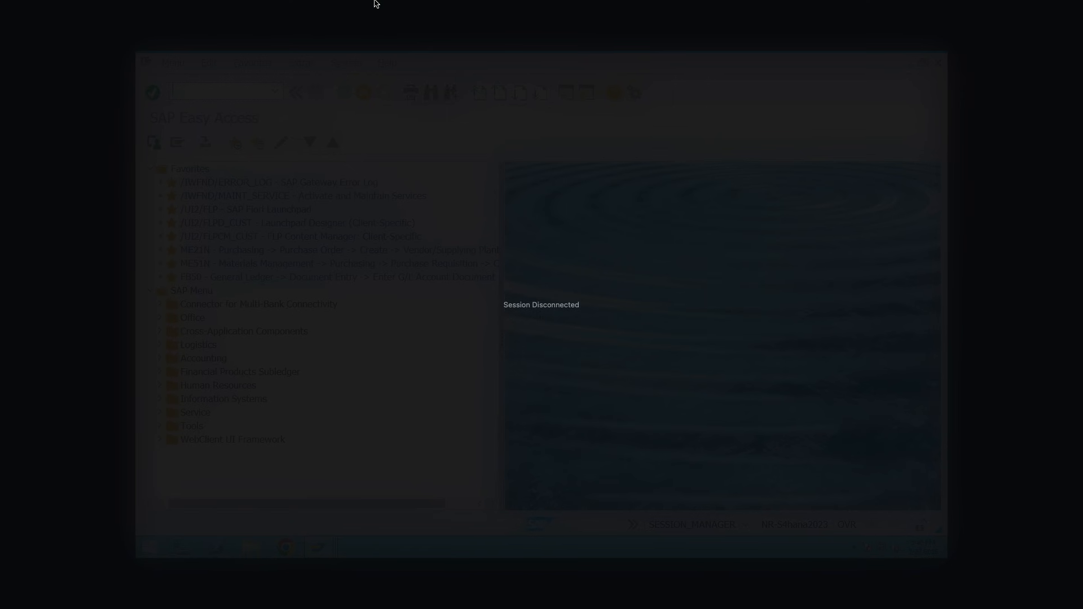
{"action": "mouse_move", "coordinate": [374, 1]}
{"action": "left_click", "coordinate": [7, 22]}
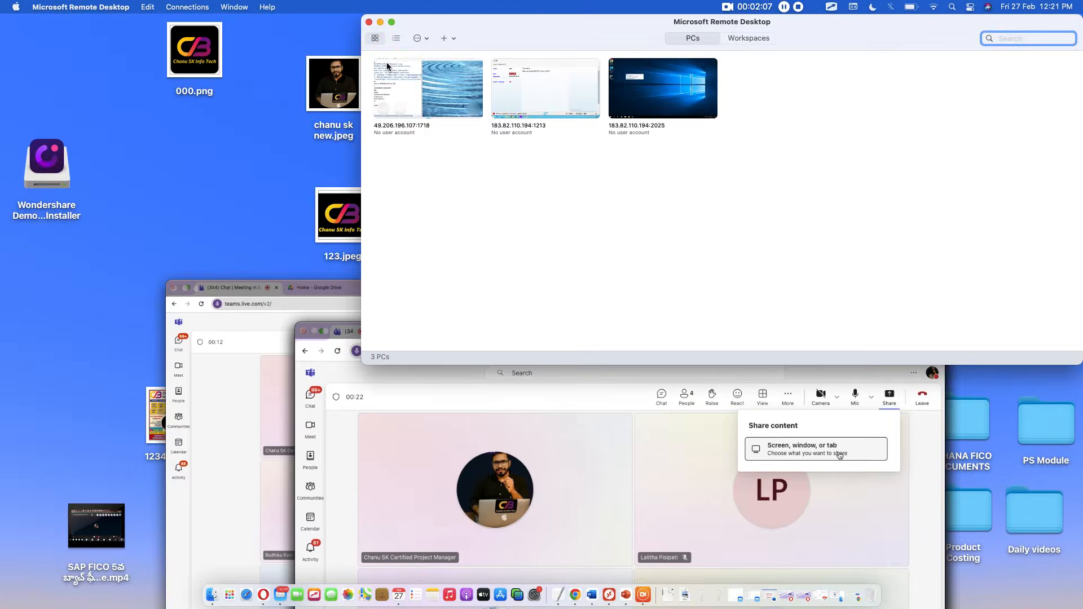
{"action": "left_click", "coordinate": [368, 22]}
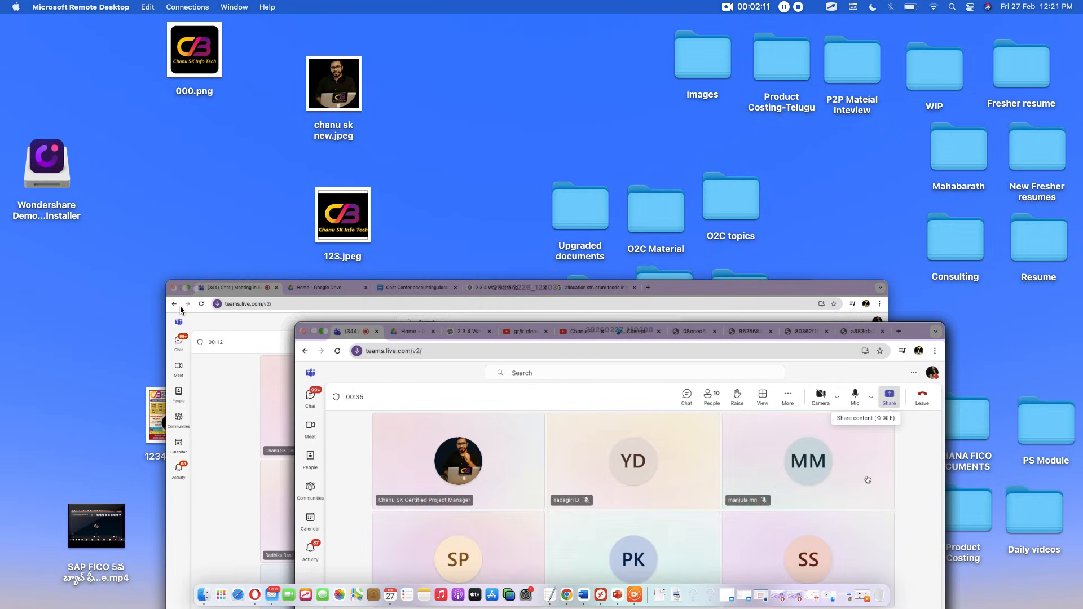
{"action": "left_click", "coordinate": [567, 594]}
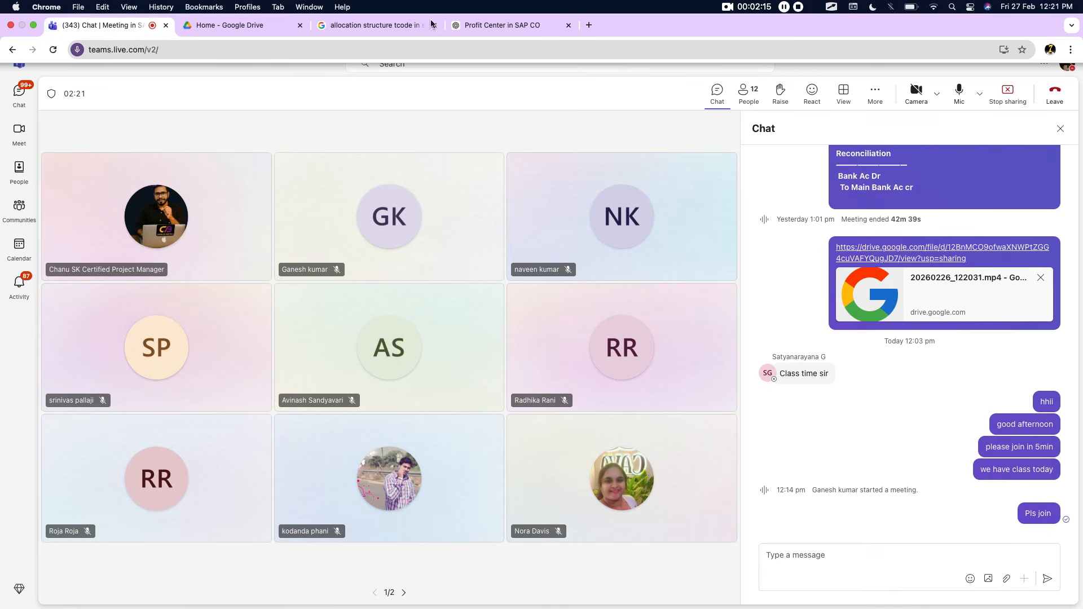
{"action": "key", "text": "super+Tab"}
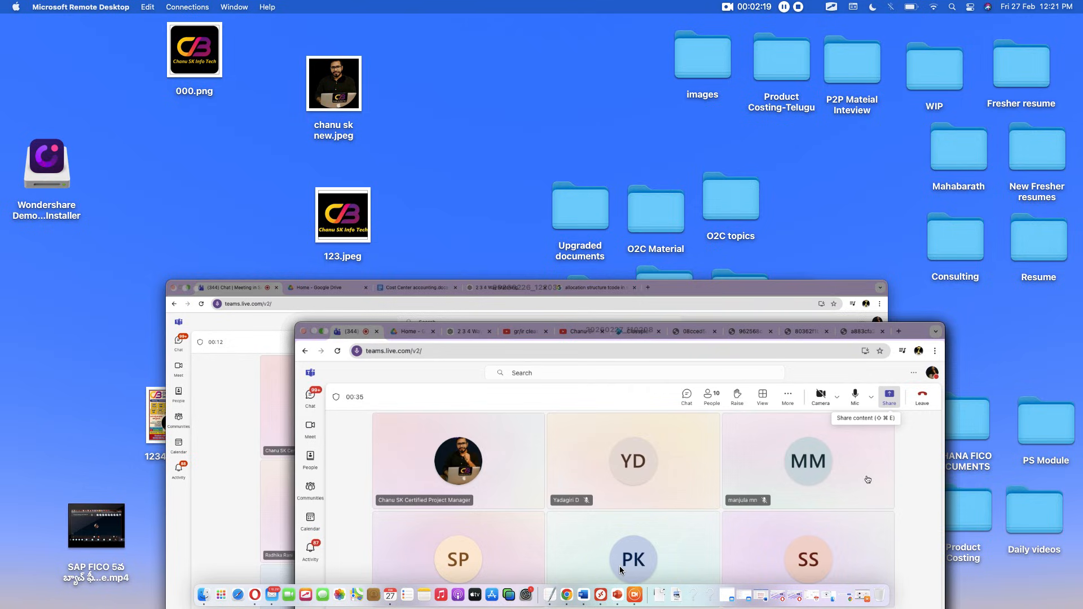
{"action": "left_click", "coordinate": [608, 596]}
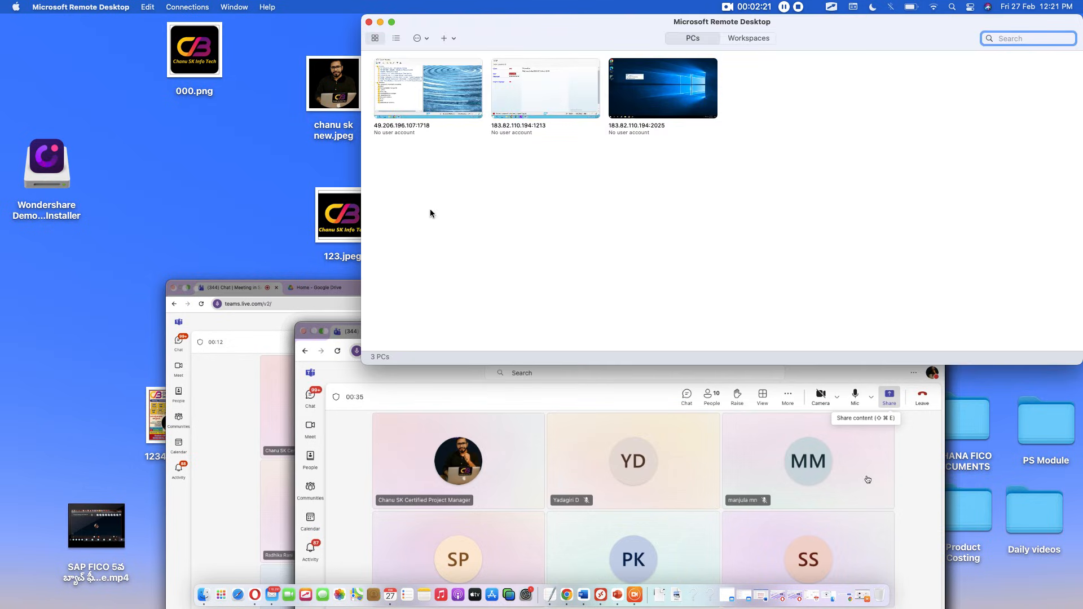
{"action": "double_click", "coordinate": [410, 106]}
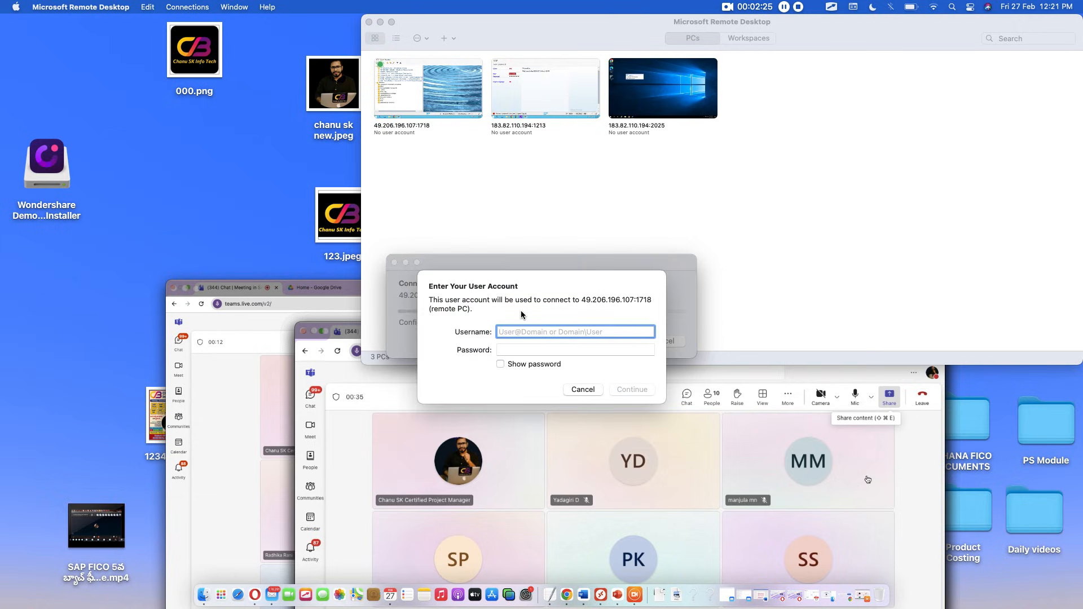
Sign in with the remote account's username and password, then accept the unverified certificate.
{"action": "type", "text": "s23"}
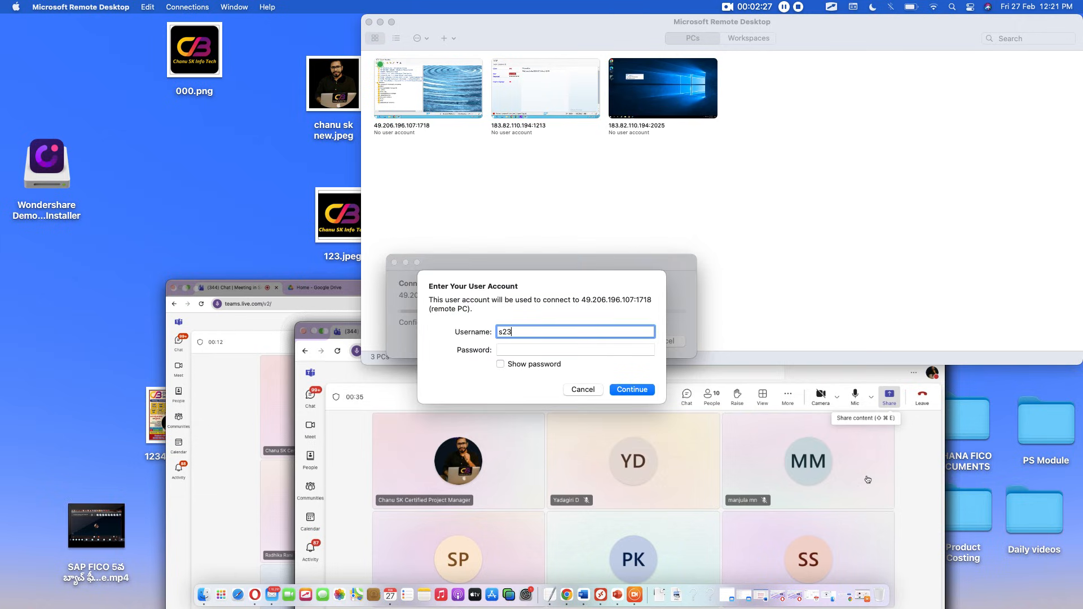
{"action": "type", "text": "fico27"}
{"action": "key", "text": "Tab"}
{"action": "type", "text": "••••••••••"}
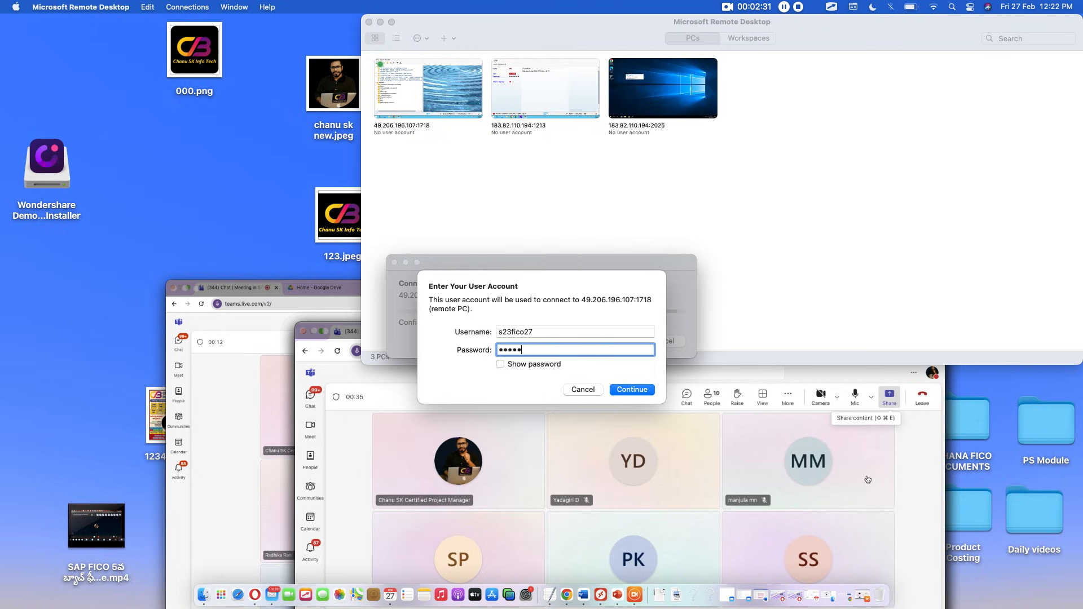
{"action": "key", "text": "Return"}
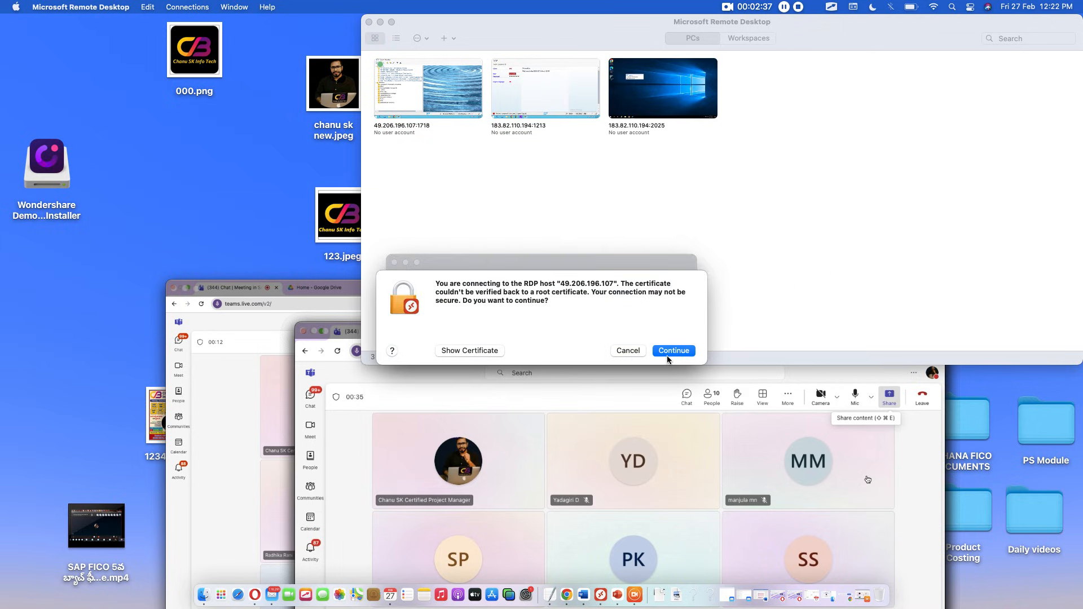
{"action": "left_click", "coordinate": [670, 351]}
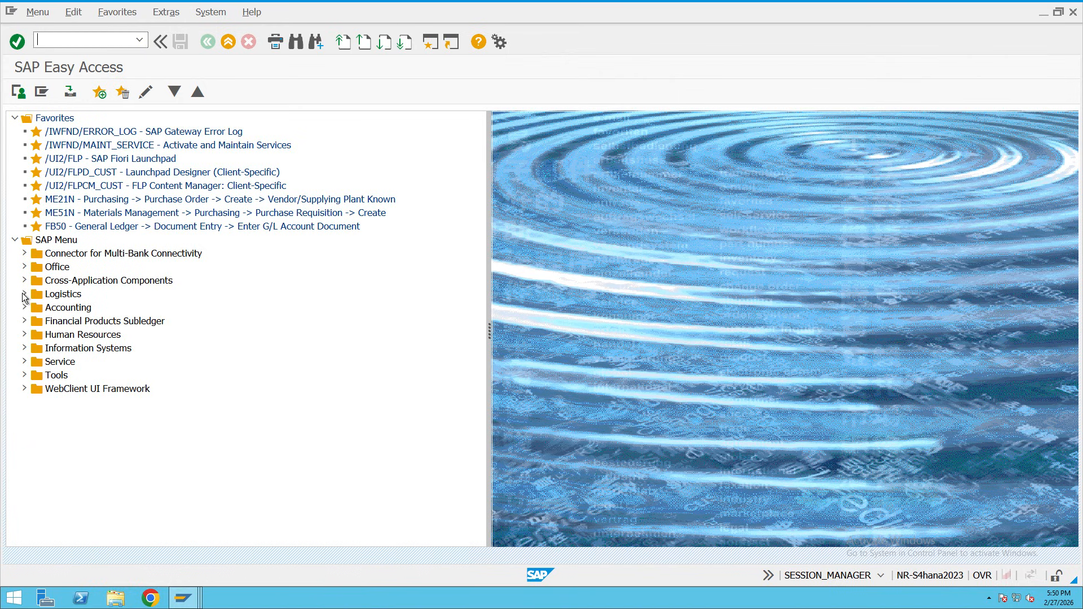
Expand Logistics > Materials Management > Purchasing > Purchase Order to list Create transactions like ME21N.
{"action": "left_click", "coordinate": [46, 300]}
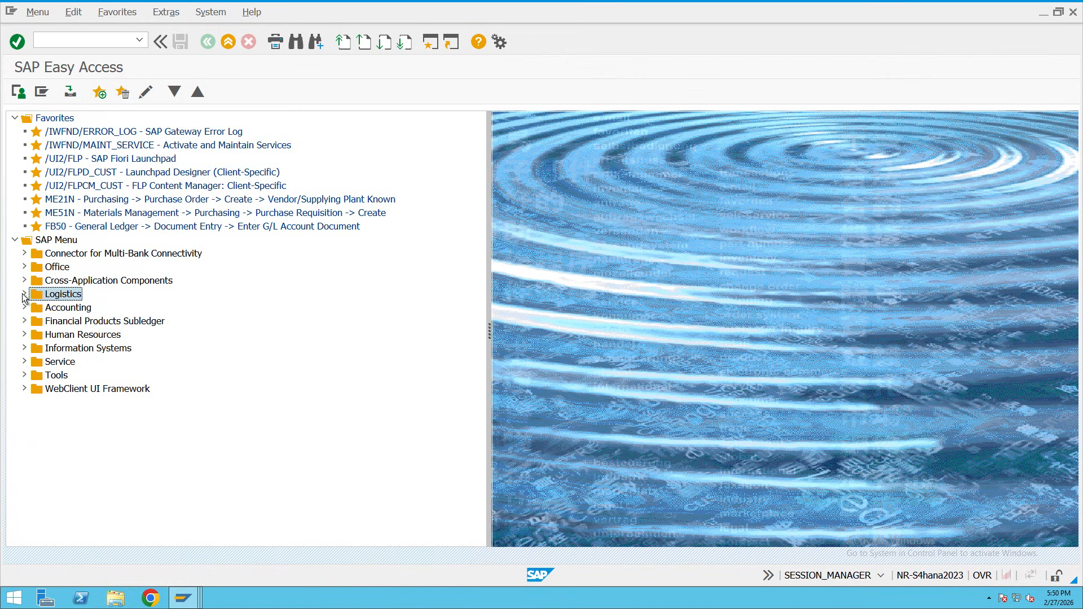
{"action": "left_click", "coordinate": [24, 294]}
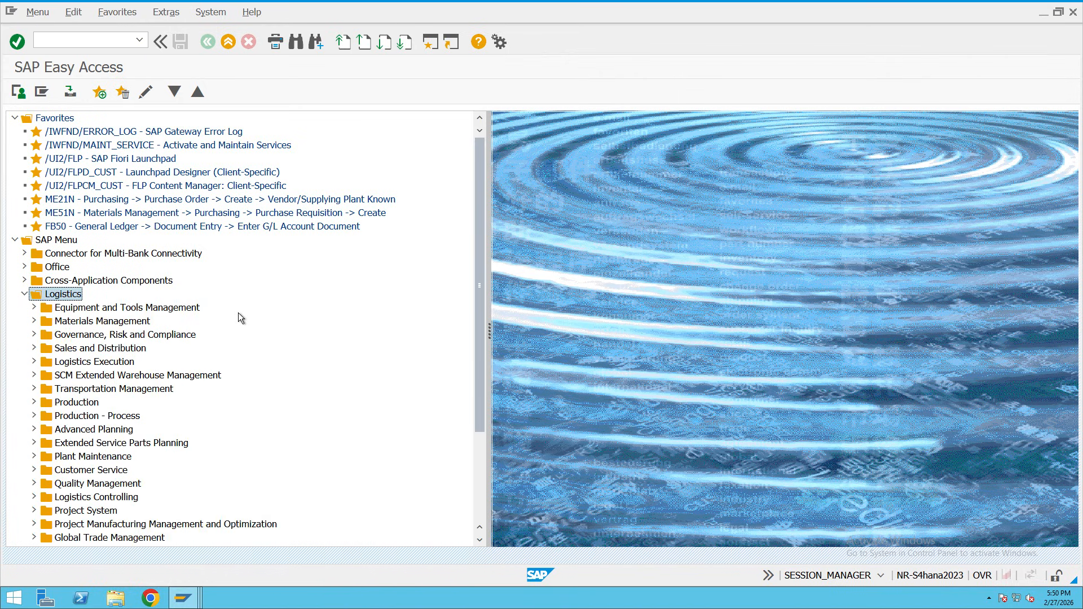
{"action": "scroll", "coordinate": [237, 312], "scroll_direction": "down", "scroll_amount": 1}
{"action": "left_click", "coordinate": [116, 283]}
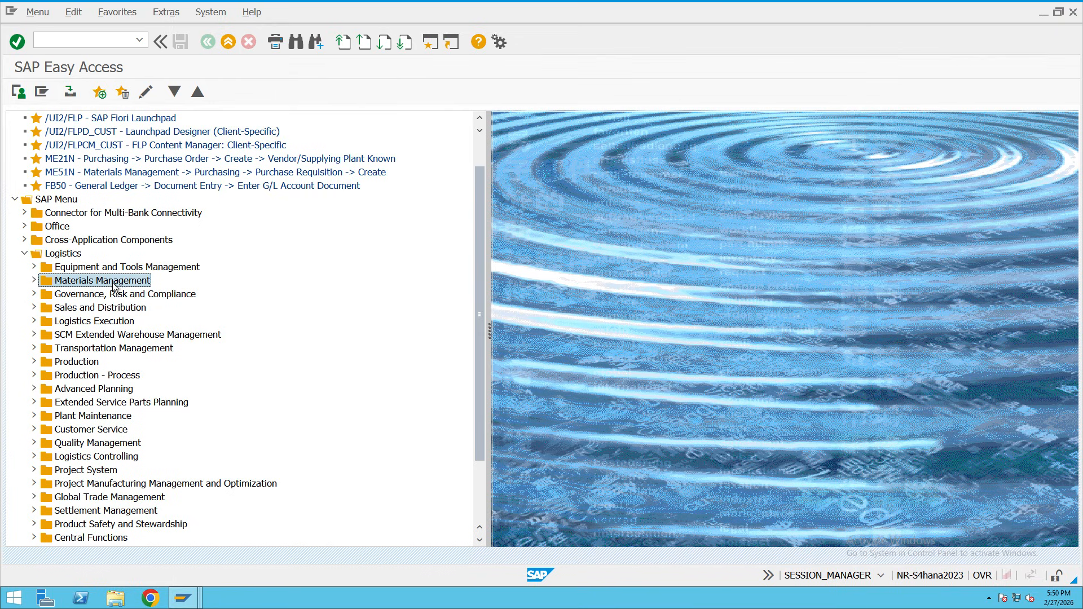
{"action": "left_click", "coordinate": [34, 281]}
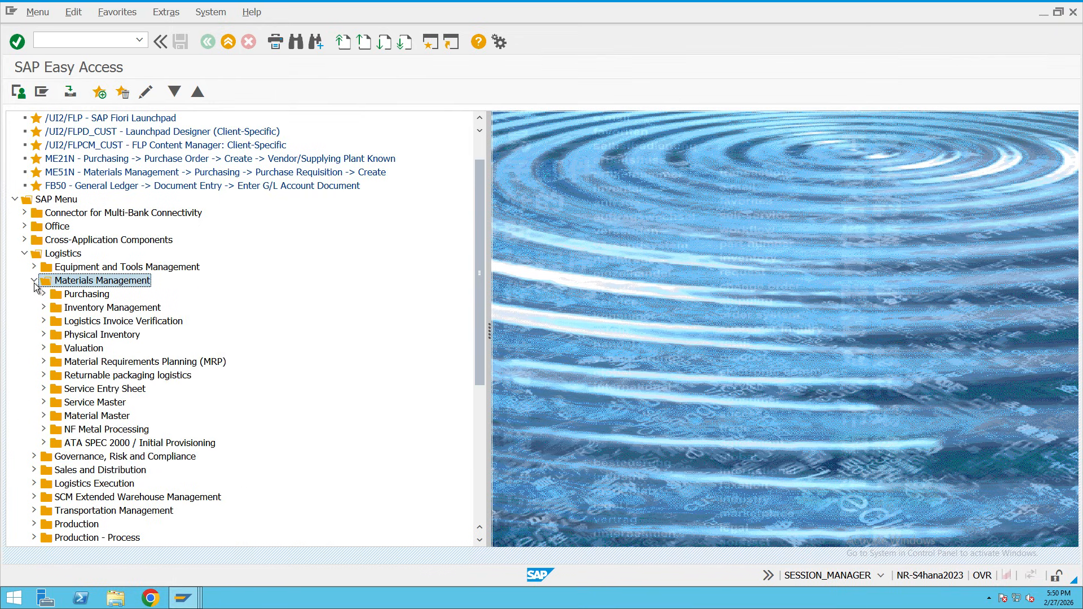
{"action": "left_click", "coordinate": [85, 296]}
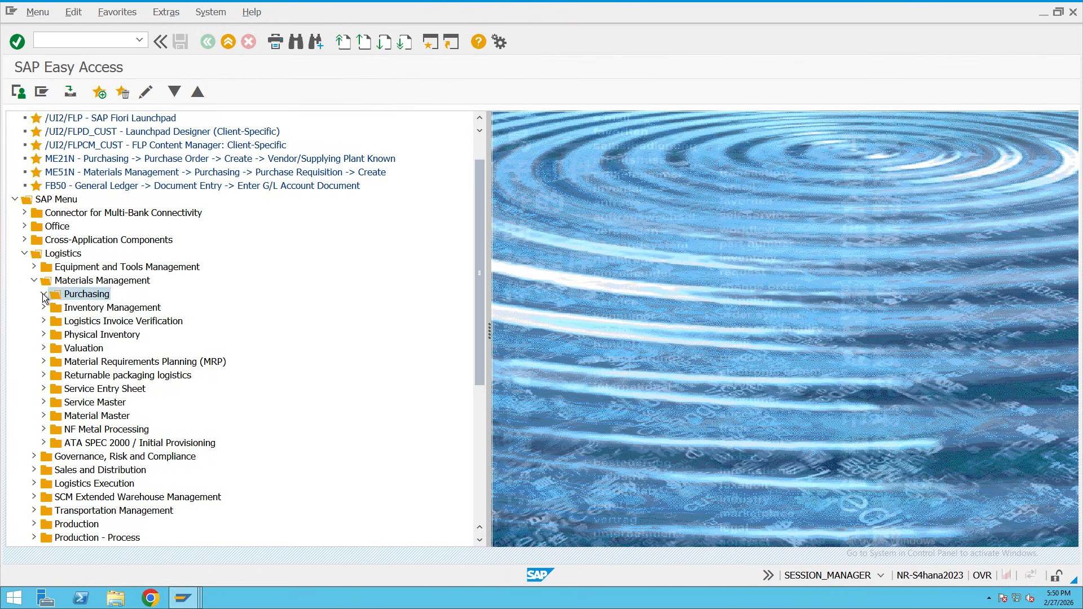
{"action": "left_click", "coordinate": [44, 294]}
{"action": "scroll", "coordinate": [69, 306], "scroll_direction": "down", "scroll_amount": 1}
{"action": "left_click", "coordinate": [87, 269]}
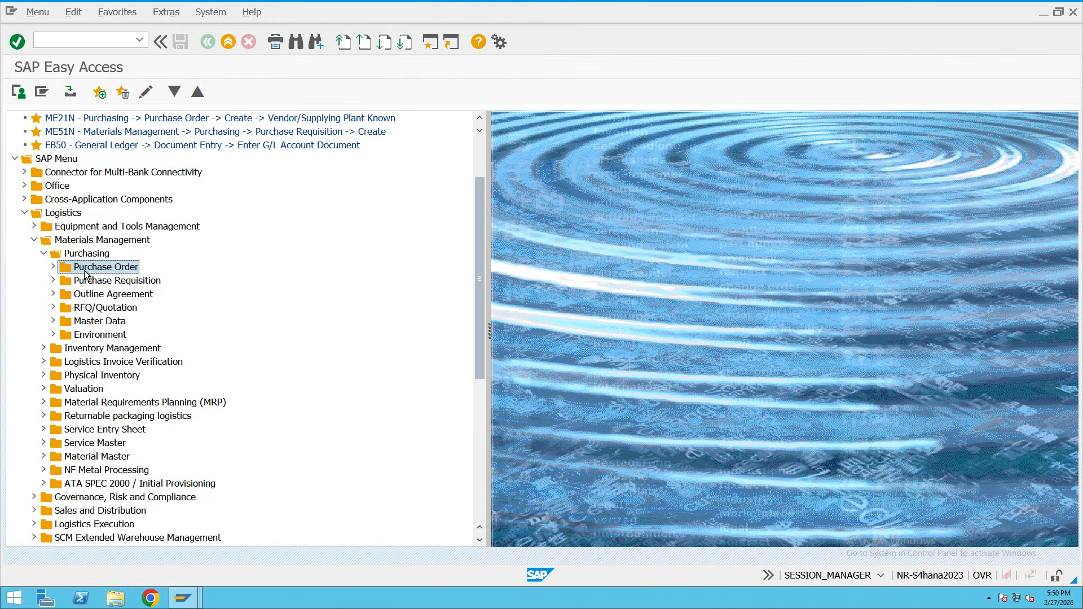
{"action": "left_click", "coordinate": [52, 267]}
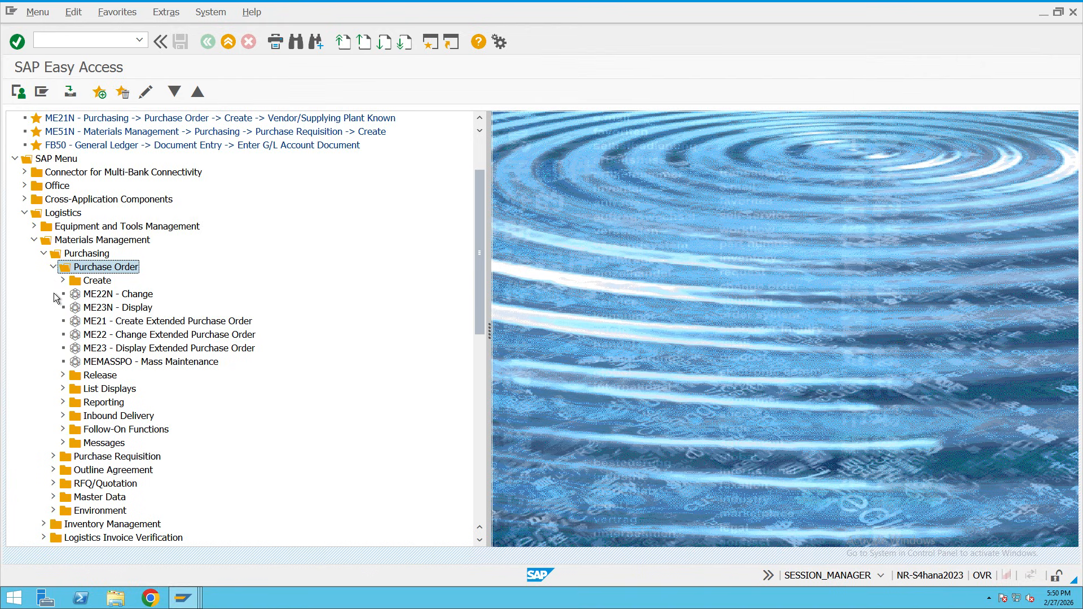
{"action": "left_click", "coordinate": [62, 281]}
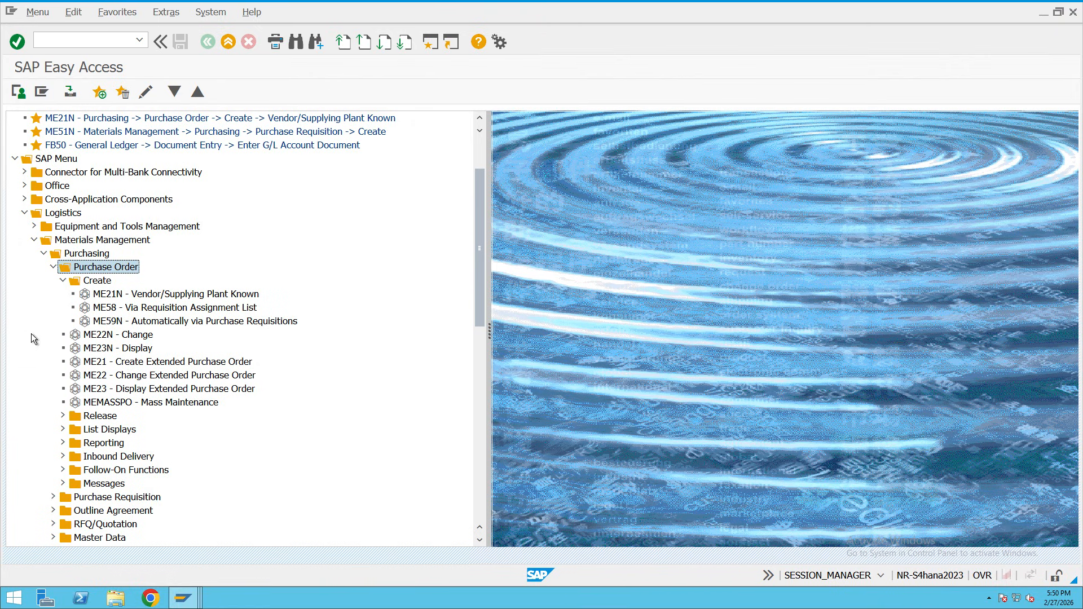
Collapse the Purchase Order Create folder, expand Purchase Requisition, and exit the Easy Access session.
{"action": "left_click", "coordinate": [44, 254]}
{"action": "left_click", "coordinate": [45, 253]}
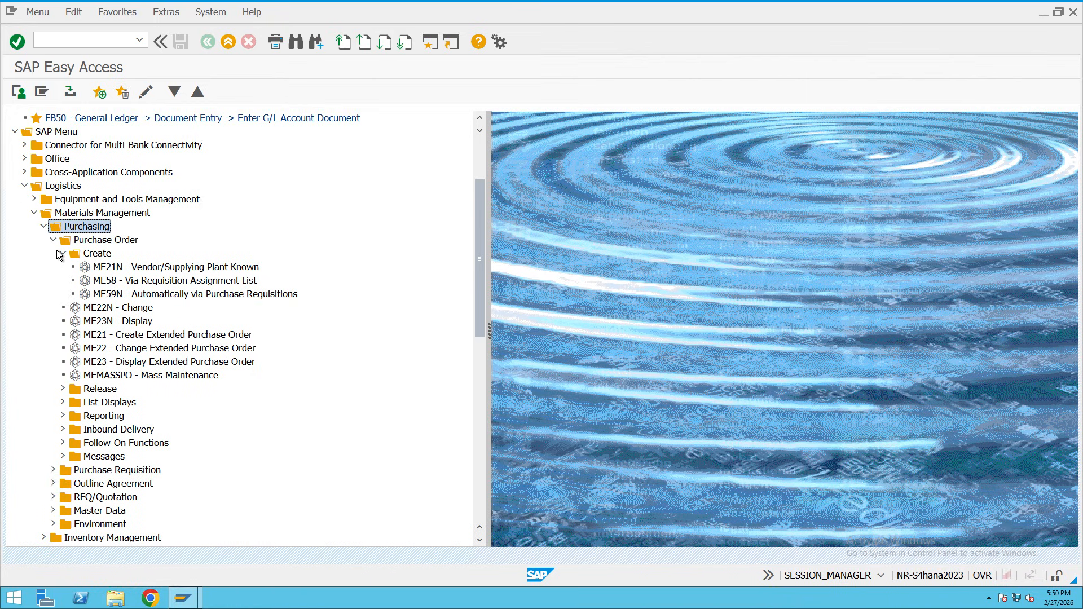
{"action": "left_click", "coordinate": [61, 254]}
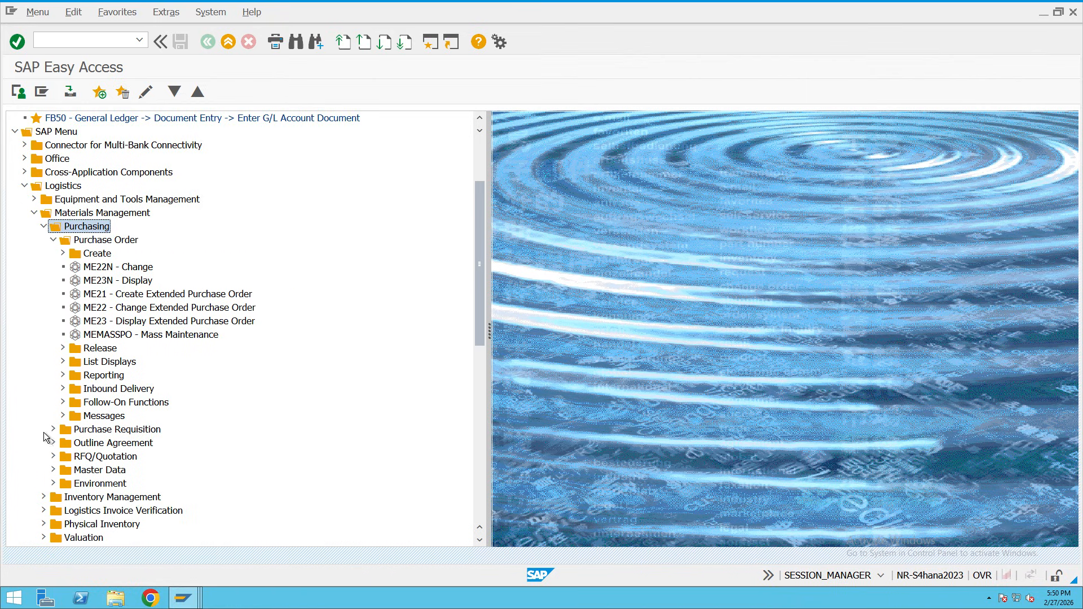
{"action": "left_click", "coordinate": [52, 429]}
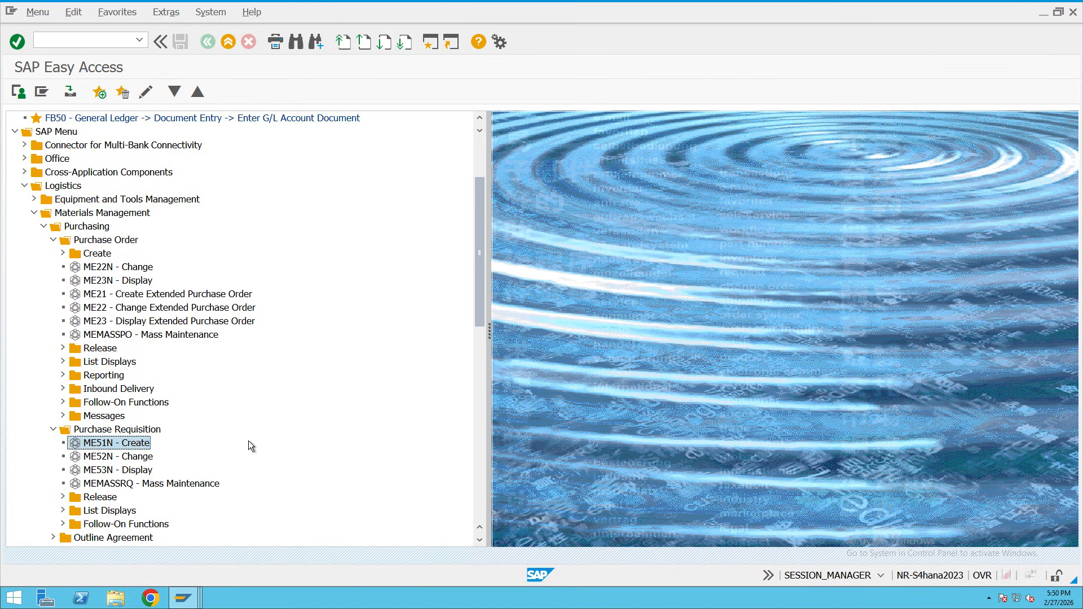
{"action": "left_click", "coordinate": [228, 45]}
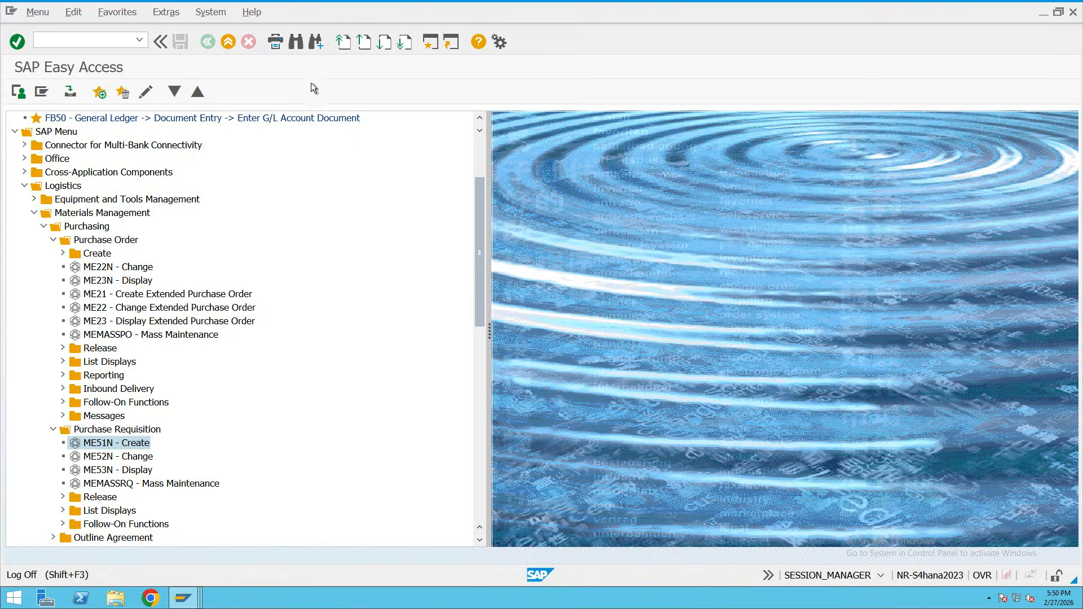
Close the open SAP windows one by one and exit the Change Groups screen.
{"action": "left_click", "coordinate": [183, 598]}
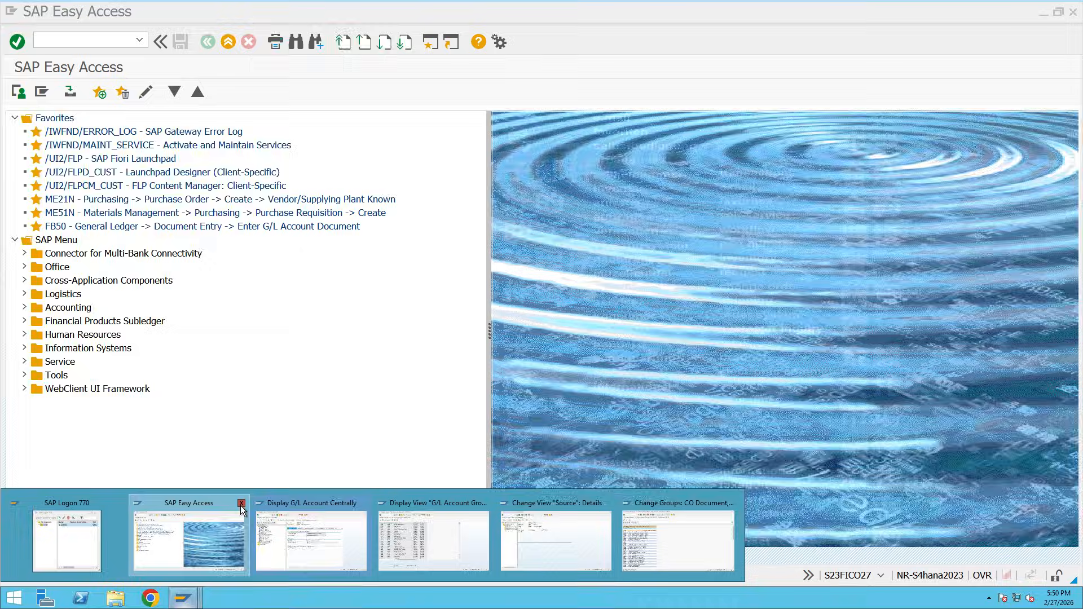
{"action": "left_click", "coordinate": [241, 503]}
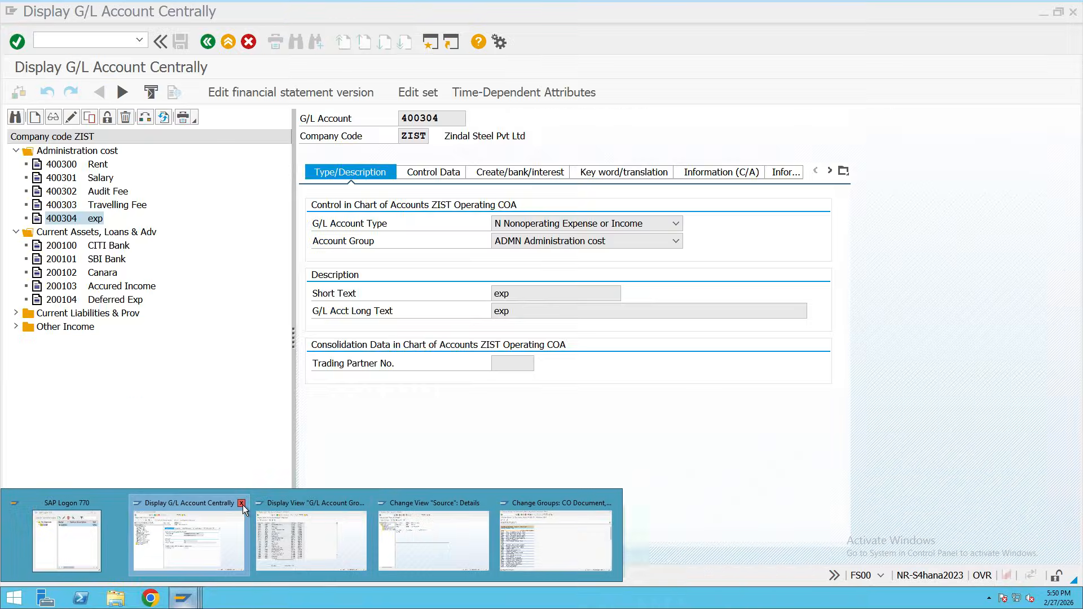
{"action": "left_click", "coordinate": [241, 503]}
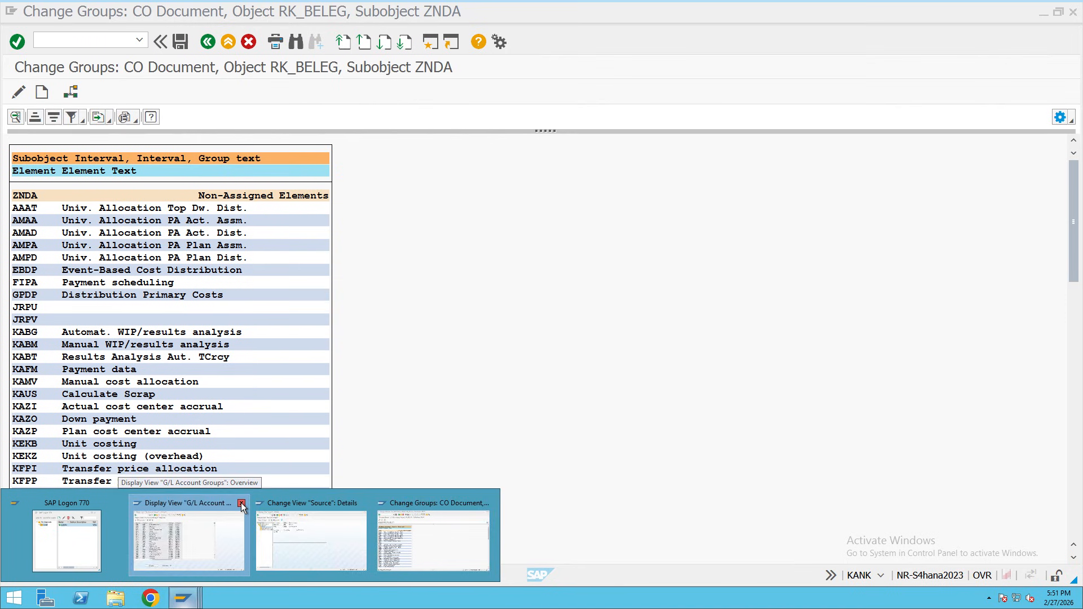
{"action": "left_click", "coordinate": [241, 503]}
{"action": "left_click", "coordinate": [242, 503]}
{"action": "left_click", "coordinate": [241, 521]}
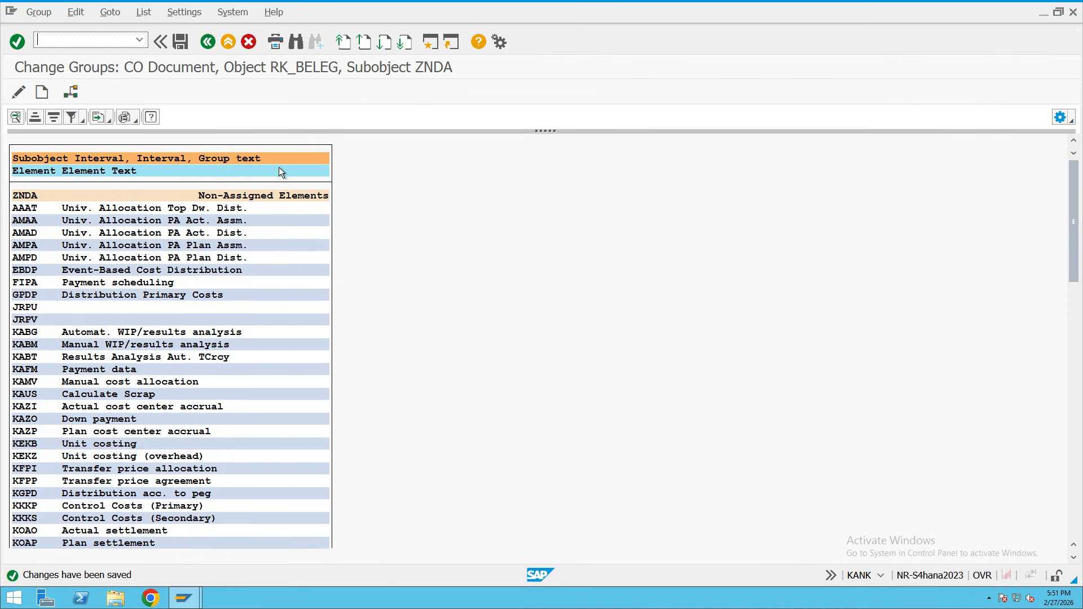
{"action": "left_click", "coordinate": [233, 46]}
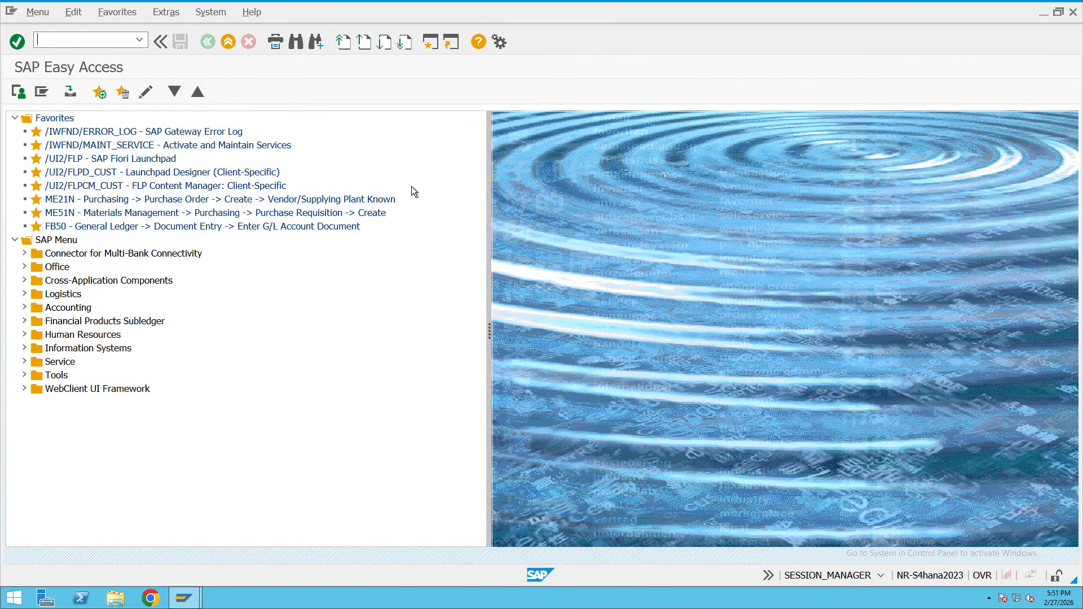
Expand the SAP Menu down to Purchase Requisition, briefly open ME51N, then go back.
{"action": "left_click", "coordinate": [25, 292]}
{"action": "scroll", "coordinate": [119, 304], "scroll_direction": "down", "scroll_amount": 1}
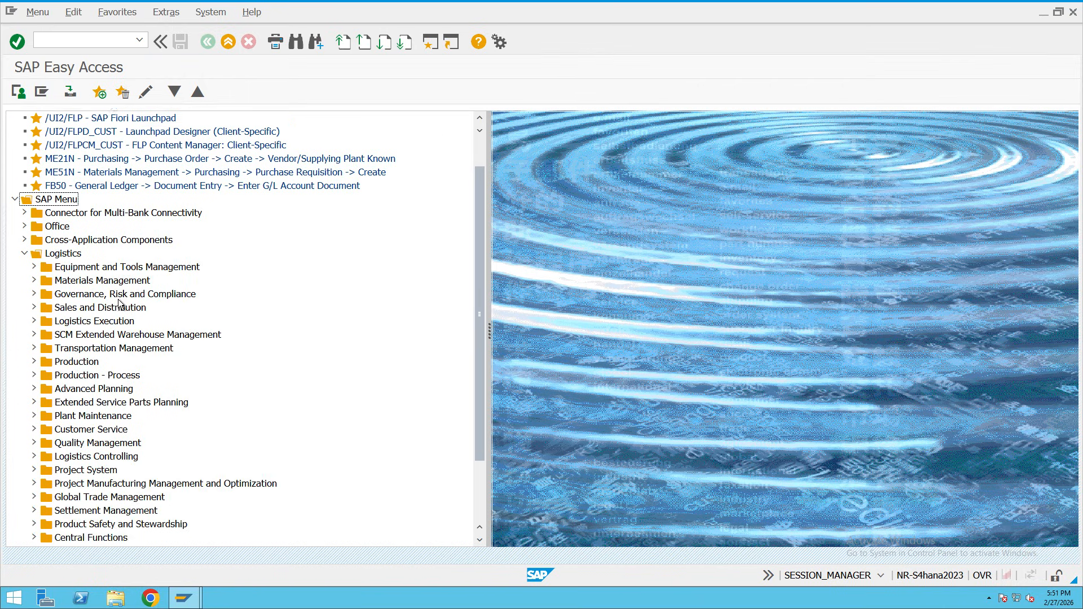
{"action": "left_click", "coordinate": [96, 282]}
{"action": "left_click", "coordinate": [33, 281]}
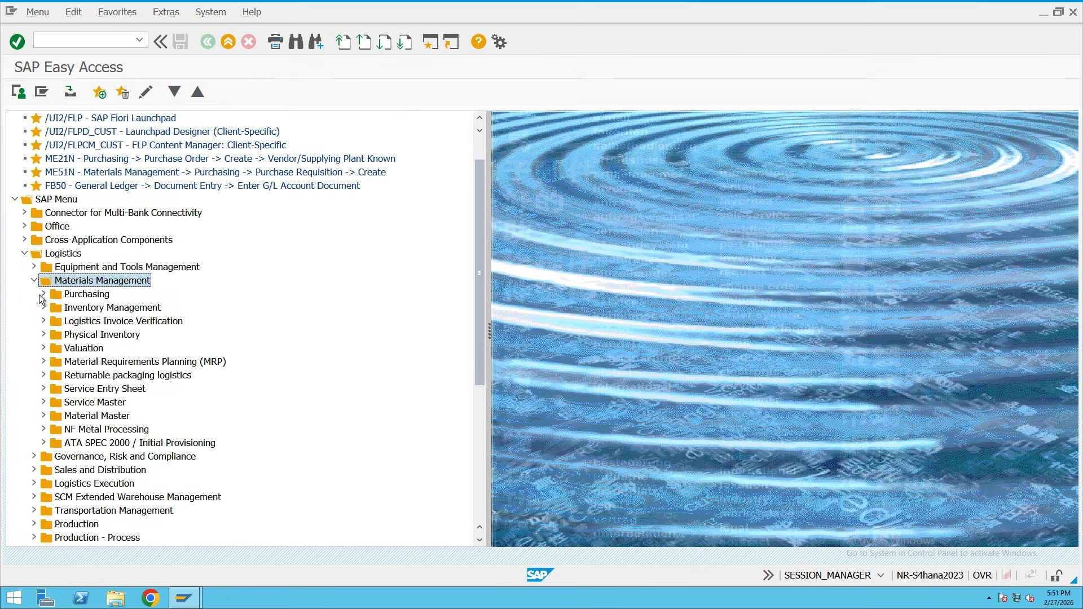
{"action": "left_click", "coordinate": [40, 295]}
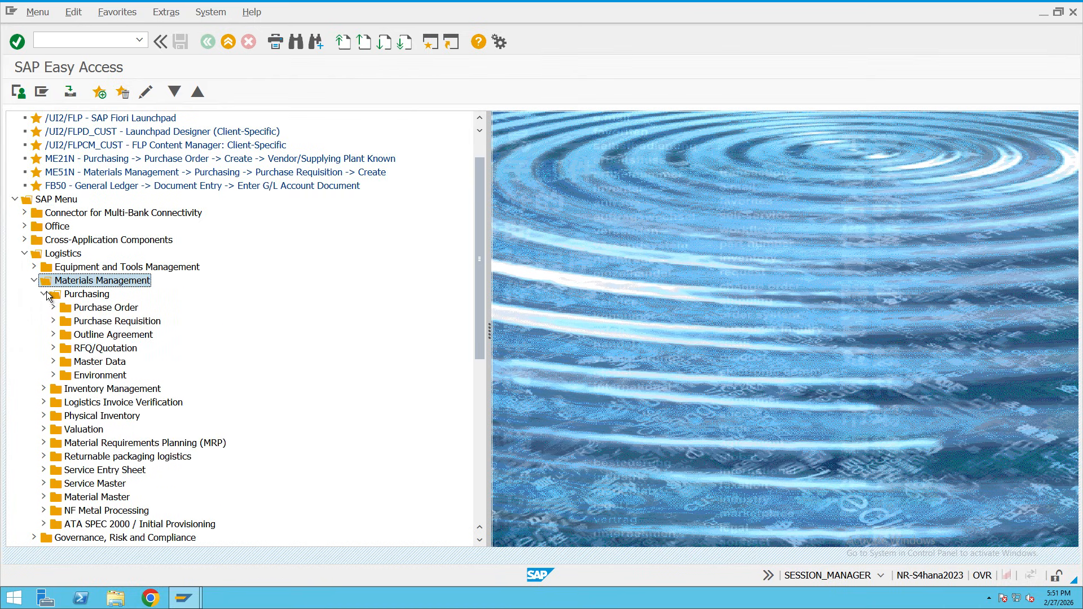
{"action": "left_click", "coordinate": [128, 321]}
{"action": "left_click", "coordinate": [123, 308]}
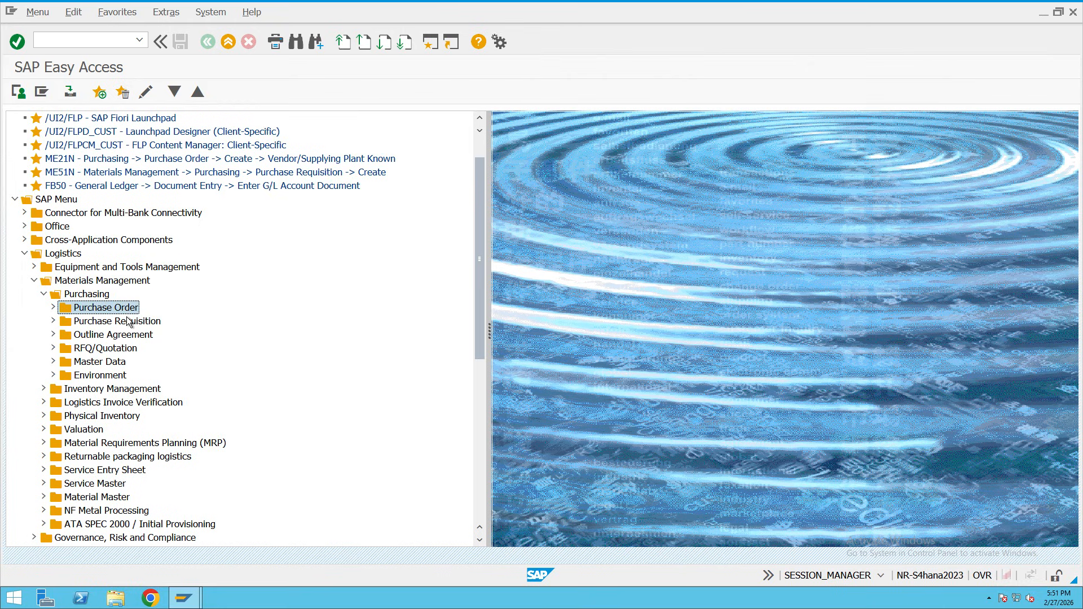
{"action": "left_click", "coordinate": [127, 318]}
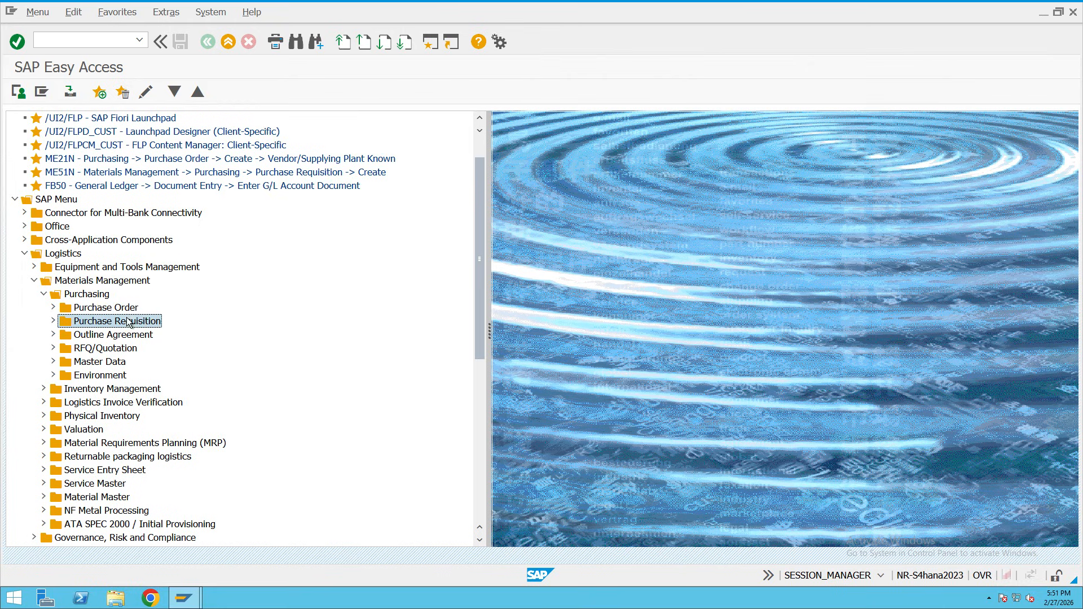
{"action": "left_click", "coordinate": [54, 322]}
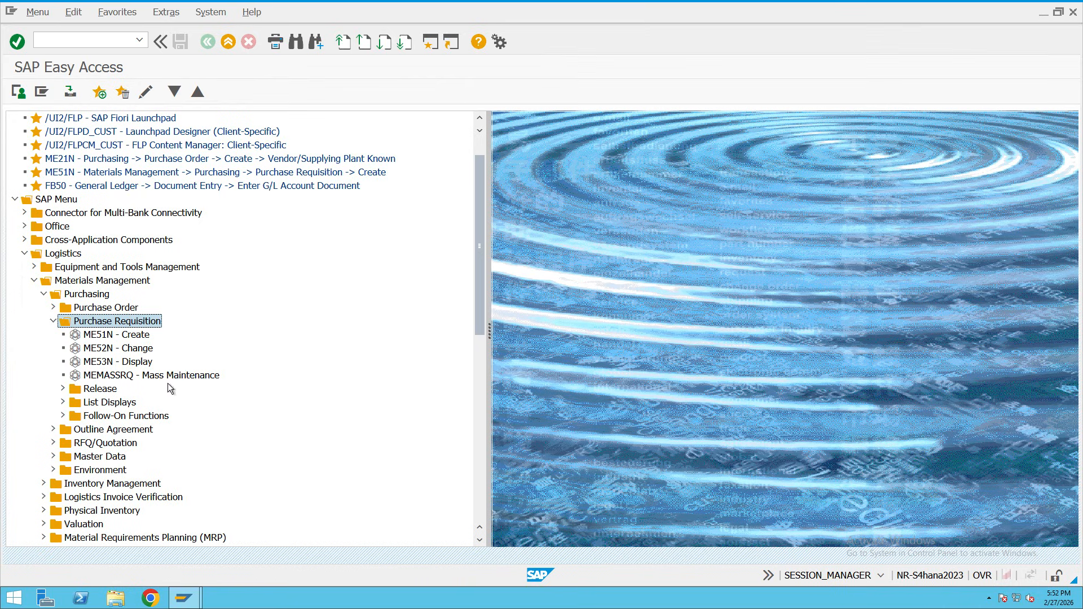
{"action": "double_click", "coordinate": [100, 336]}
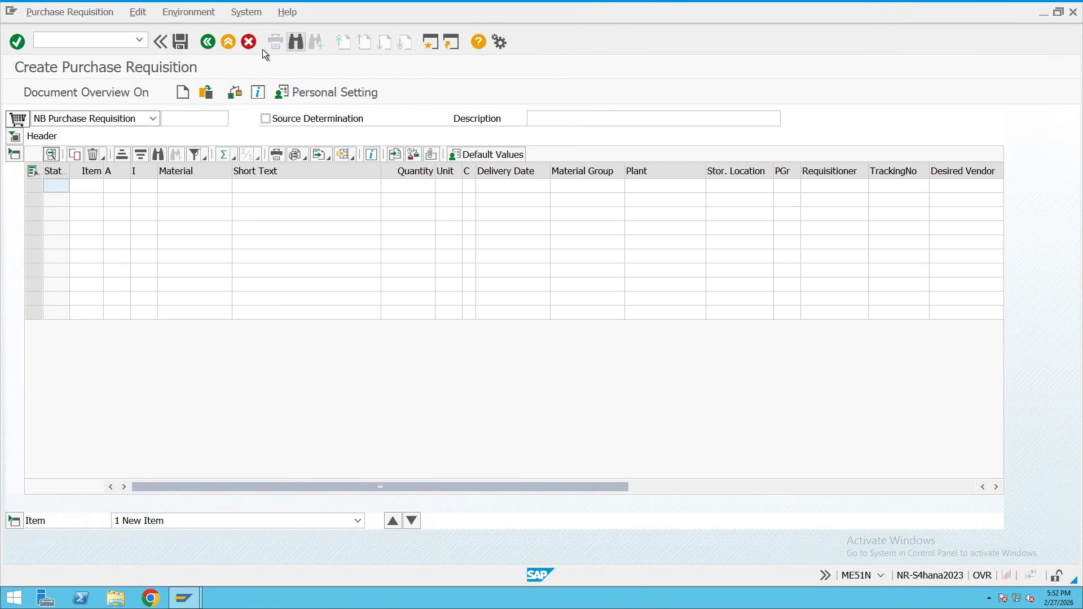
{"action": "left_click", "coordinate": [228, 42]}
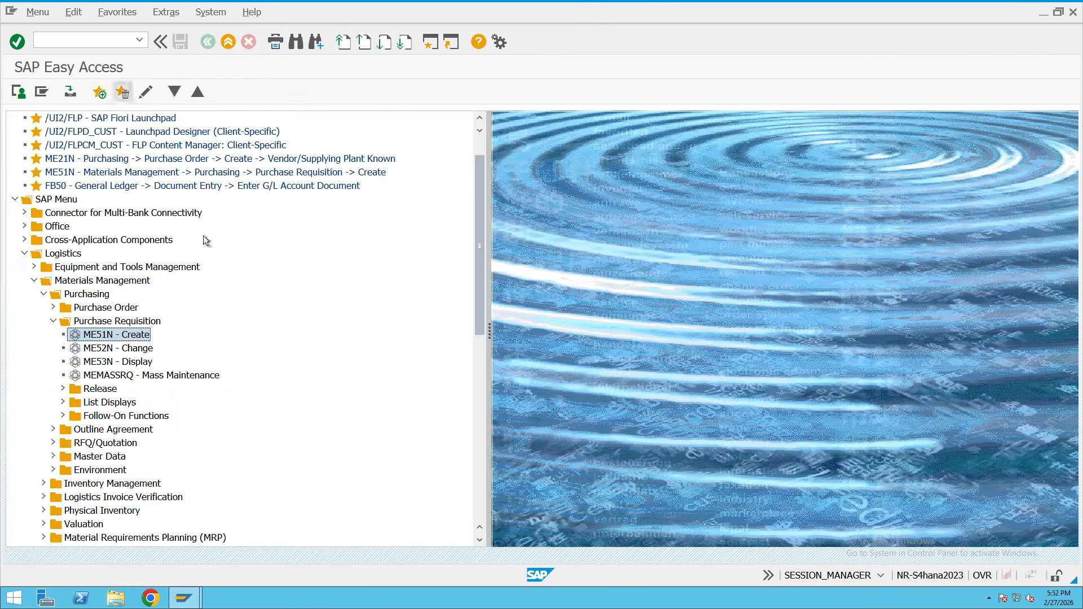
Run me51n from the command field, then return to Easy Access with /n.
{"action": "left_click", "coordinate": [76, 43]}
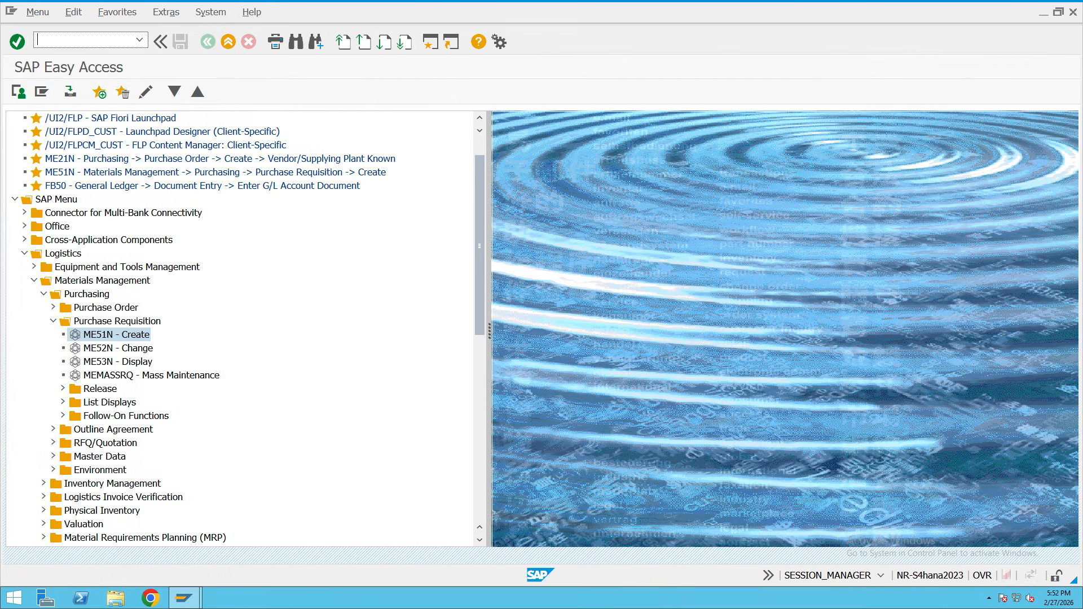
{"action": "type", "text": "me51n"}
{"action": "key", "text": "Return"}
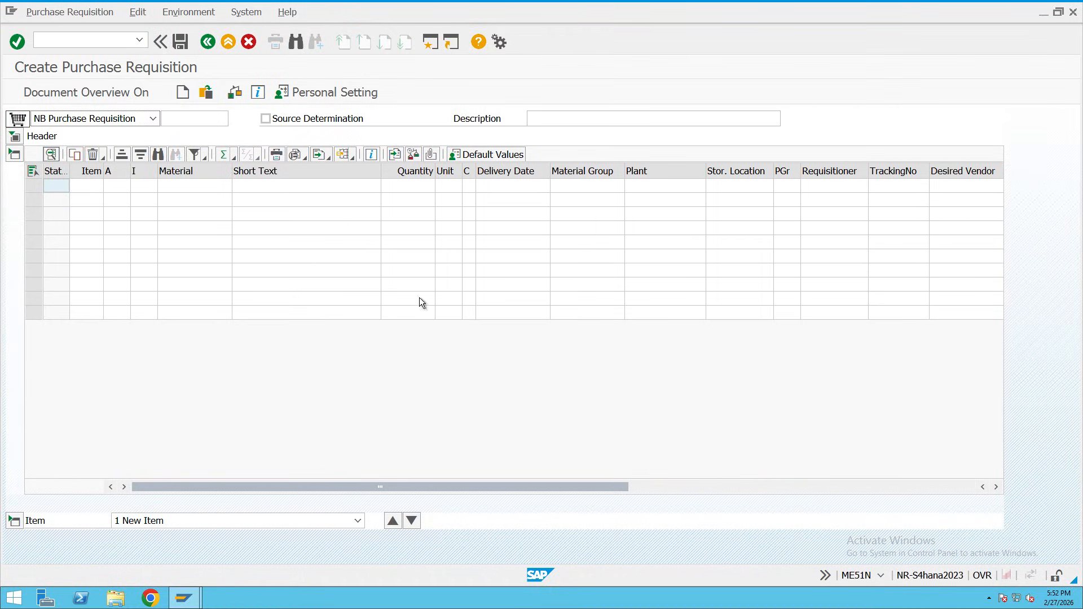
{"action": "left_click", "coordinate": [71, 47]}
{"action": "type", "text": "/n"}
{"action": "key", "text": "Return"}
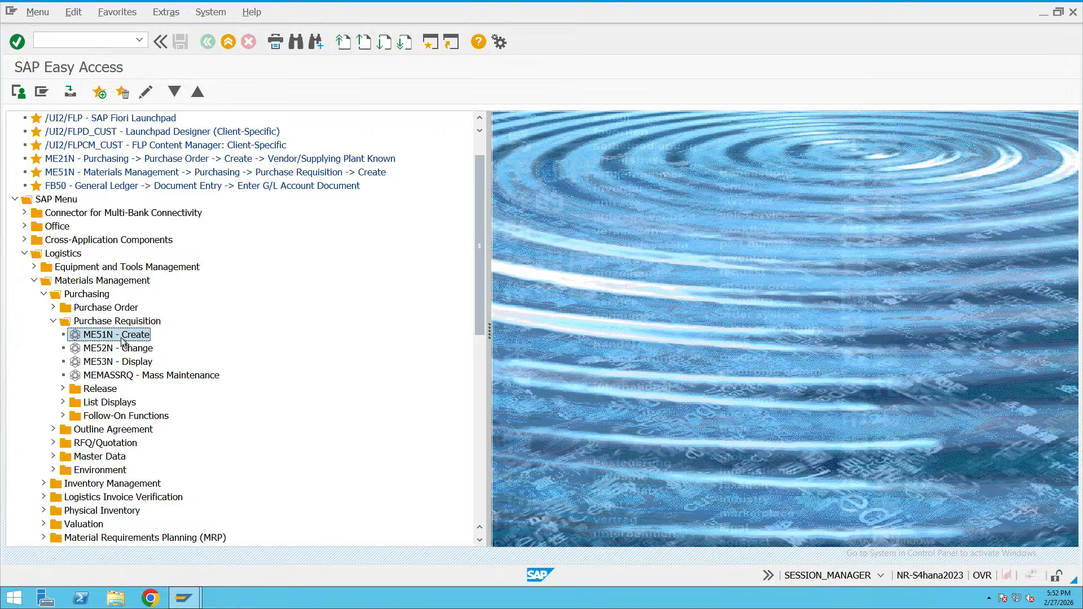
Launch ME51N from the menu tree and leave it again with /n.
{"action": "double_click", "coordinate": [103, 337]}
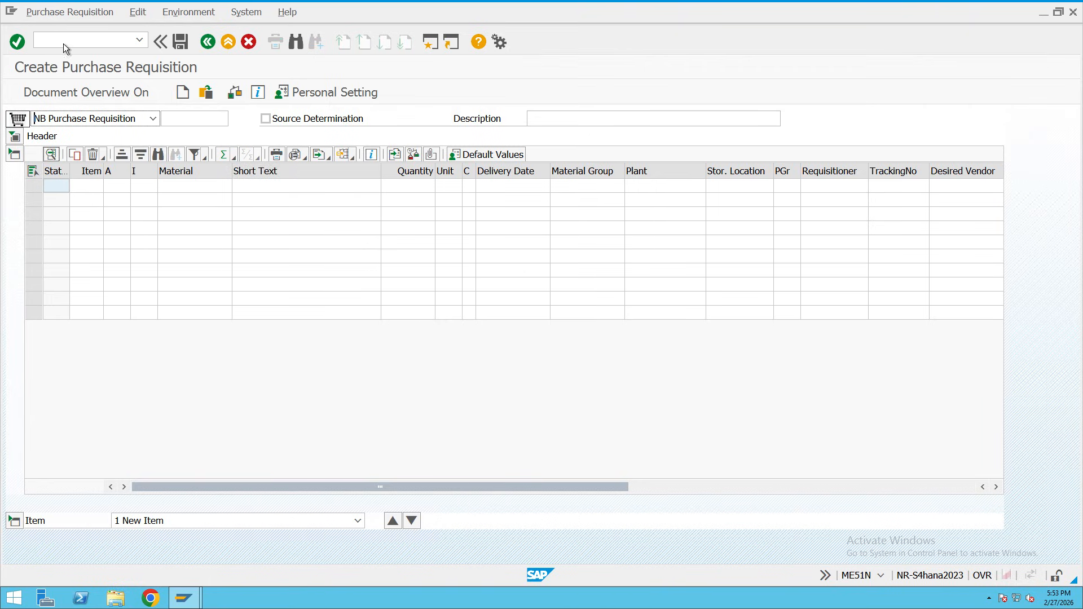
{"action": "left_click", "coordinate": [83, 44]}
{"action": "type", "text": "/n"}
{"action": "key", "text": "Return"}
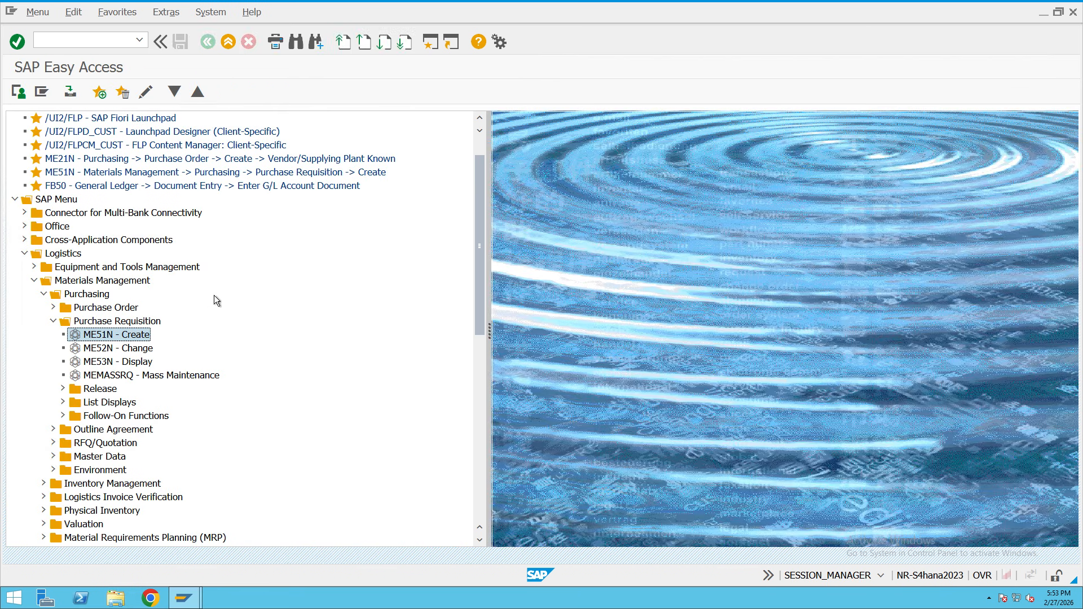
Pick me51n from the transaction history and start Create Purchase Requisition.
{"action": "left_click", "coordinate": [138, 41]}
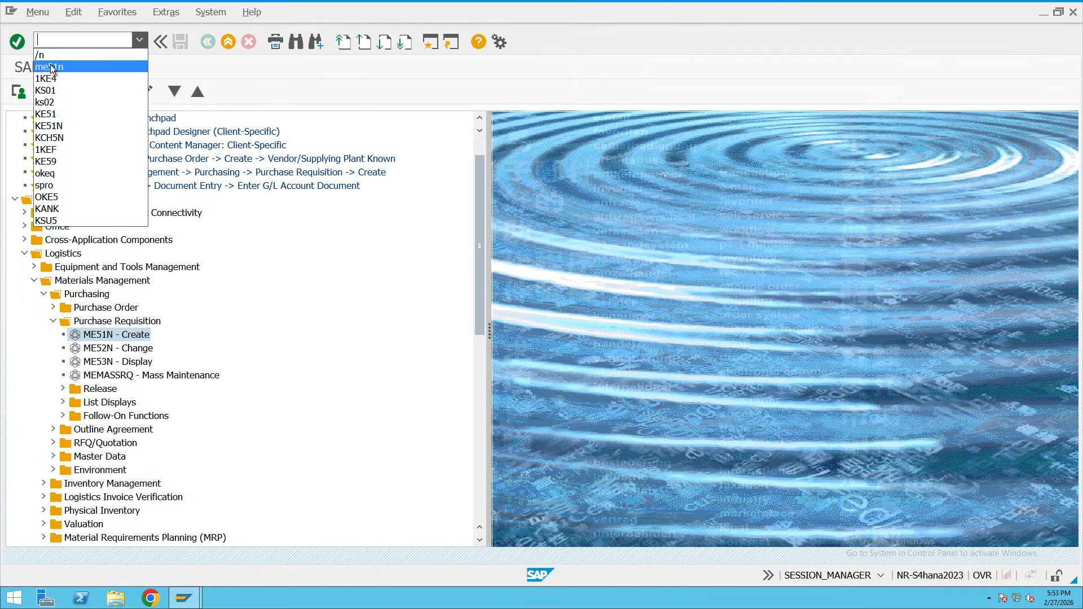
{"action": "left_click", "coordinate": [54, 67]}
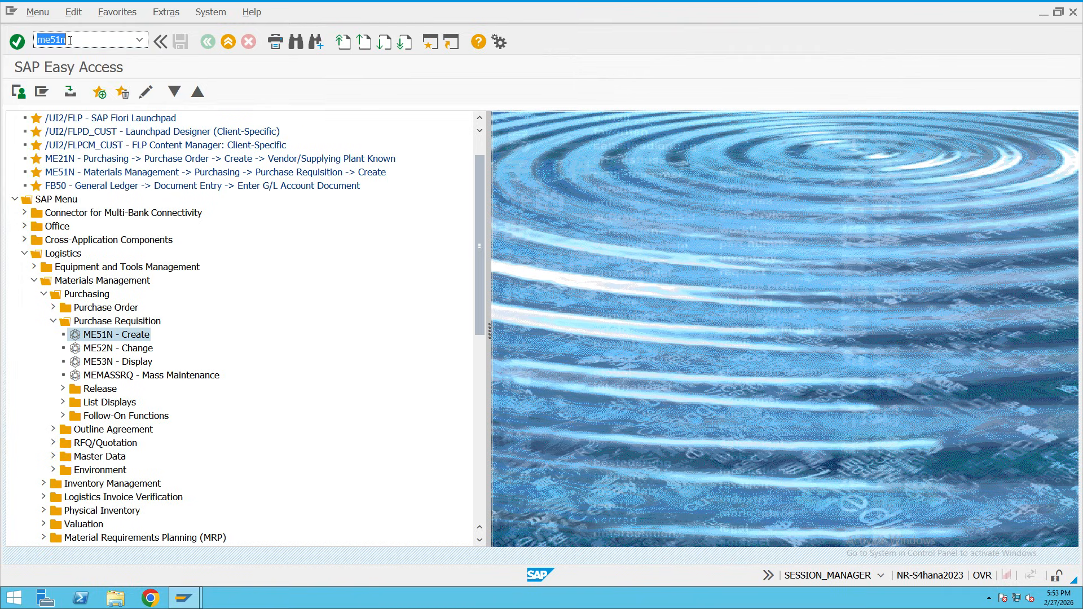
{"action": "left_click", "coordinate": [22, 43]}
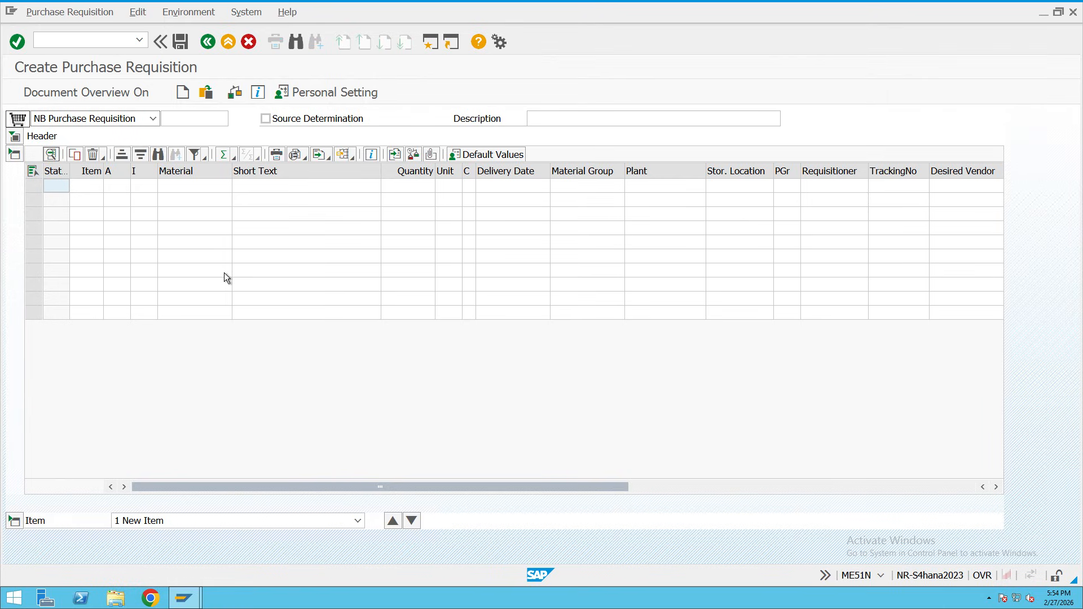
Switch from the empty NB Purchase Requisition screen to the Teams meeting desktop.
{"action": "key", "text": "ctrl+Right"}
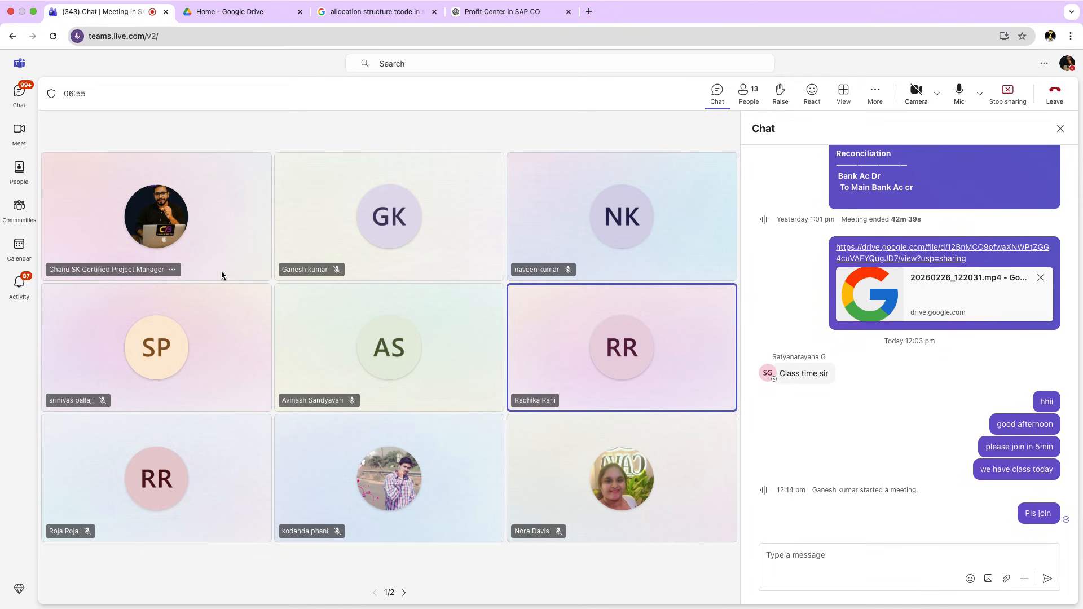
Return from Teams to the full-screen Remote Desktop SAP session.
{"action": "key", "text": "ctrl+Left"}
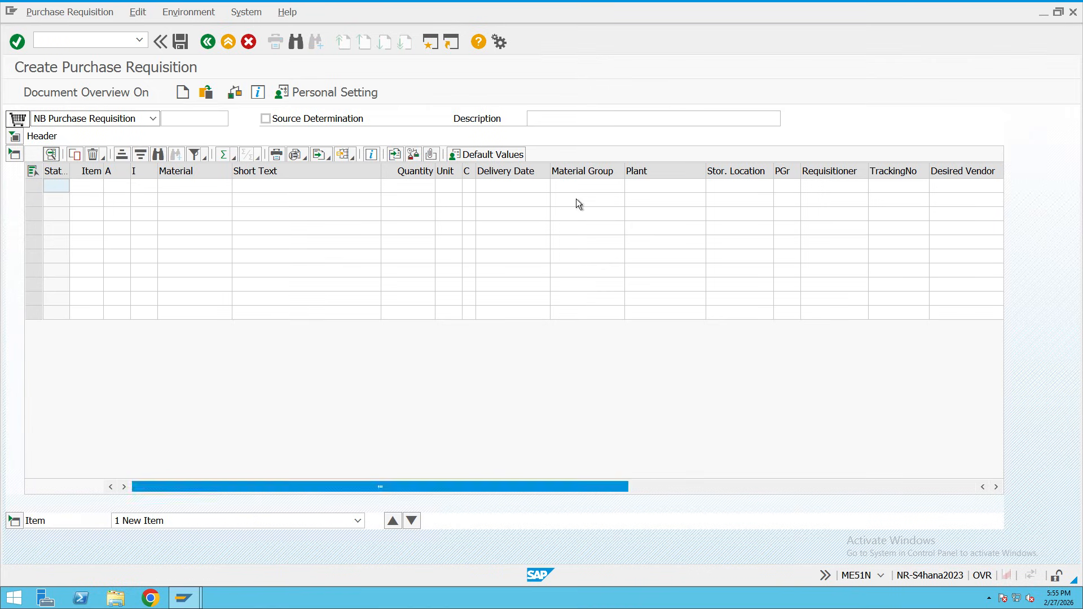
{"action": "left_click", "coordinate": [93, 120]}
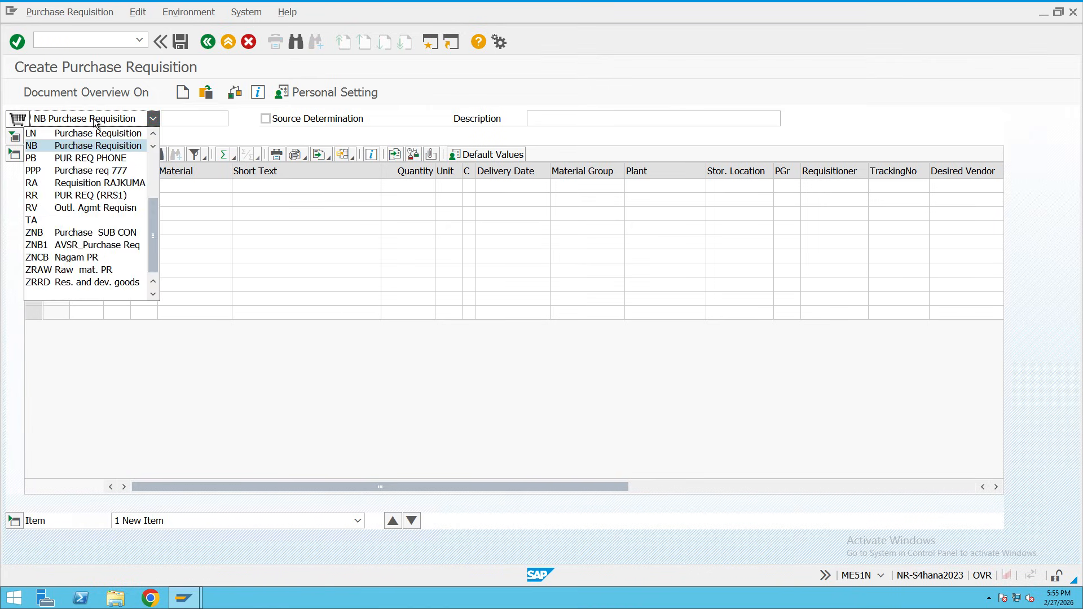
{"action": "left_click", "coordinate": [71, 147]}
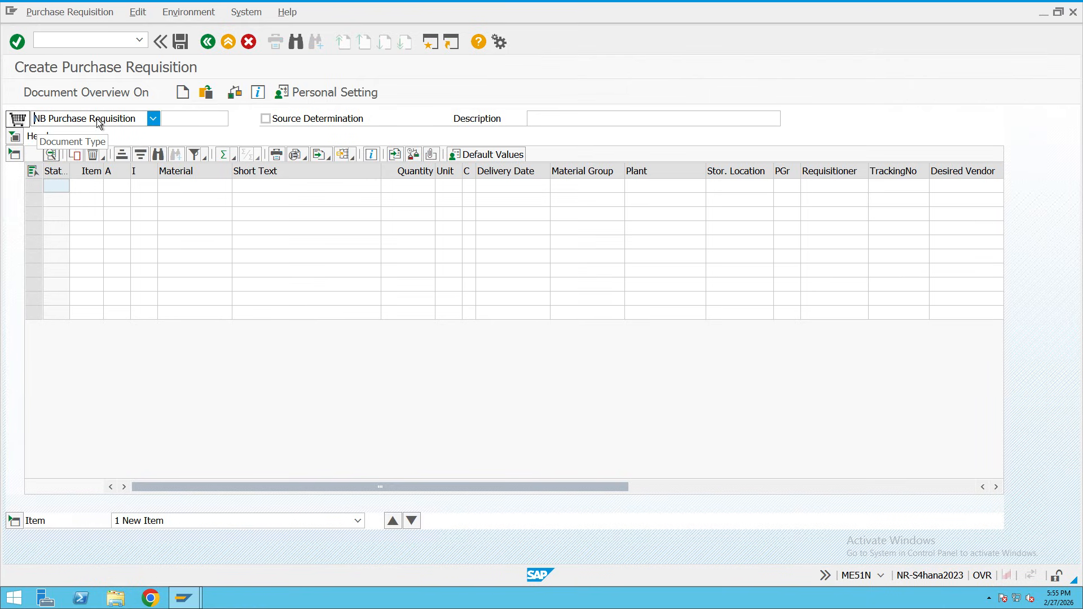
{"action": "left_click", "coordinate": [197, 189]}
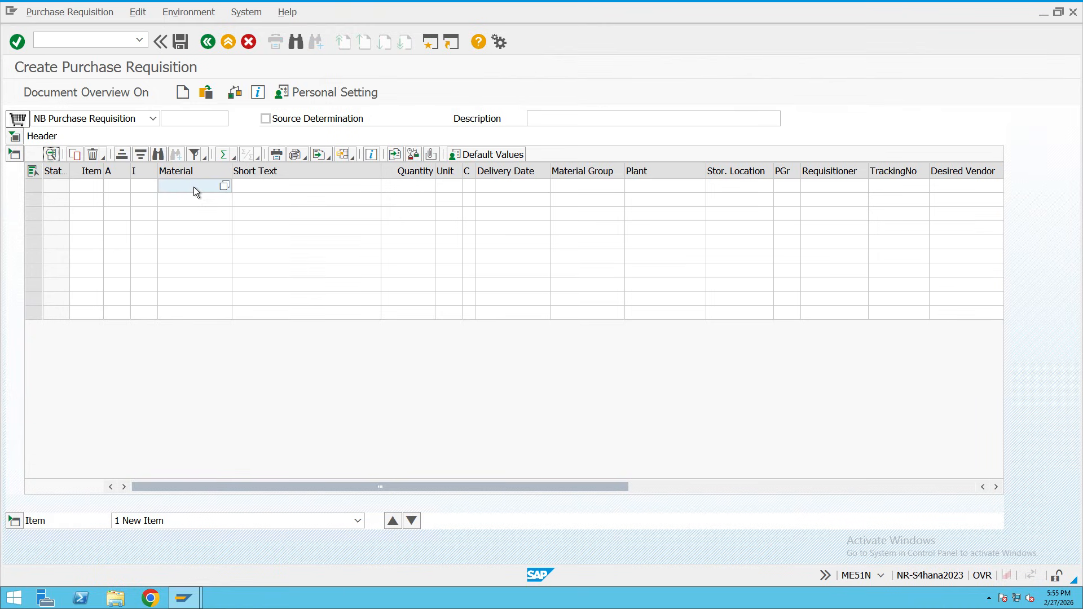
{"action": "left_click", "coordinate": [413, 190]}
{"action": "left_click", "coordinate": [499, 190]}
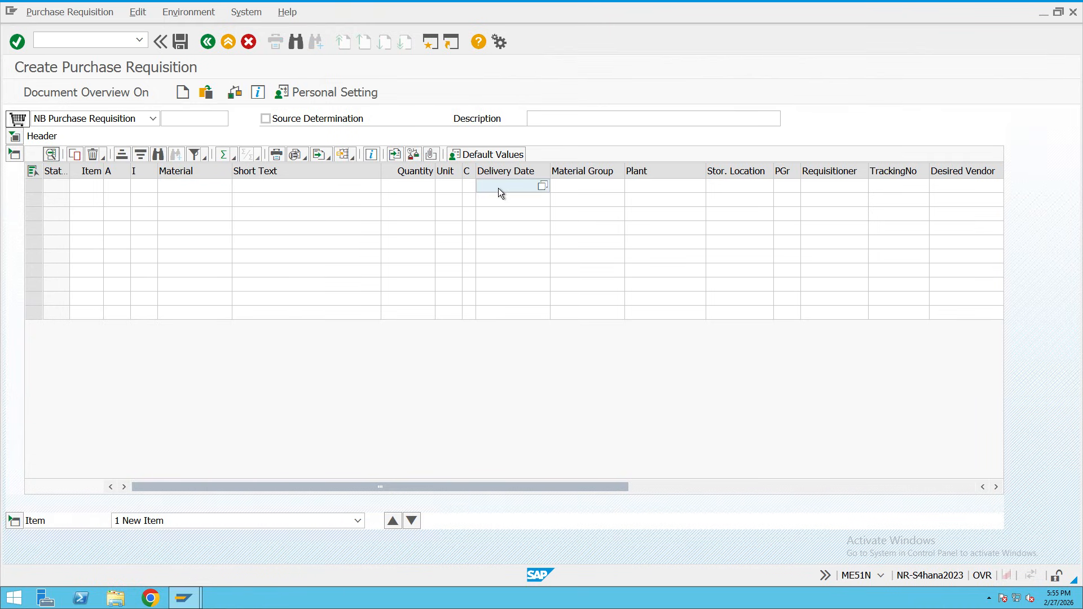
{"action": "left_click", "coordinate": [644, 192]}
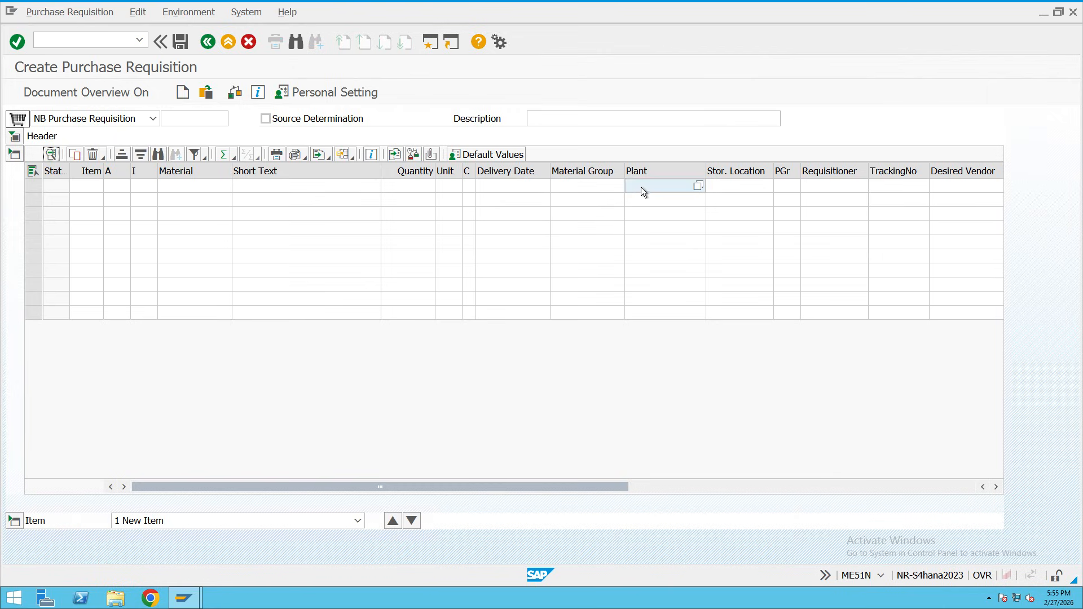
{"action": "left_click", "coordinate": [739, 170]}
{"action": "left_click", "coordinate": [784, 190]}
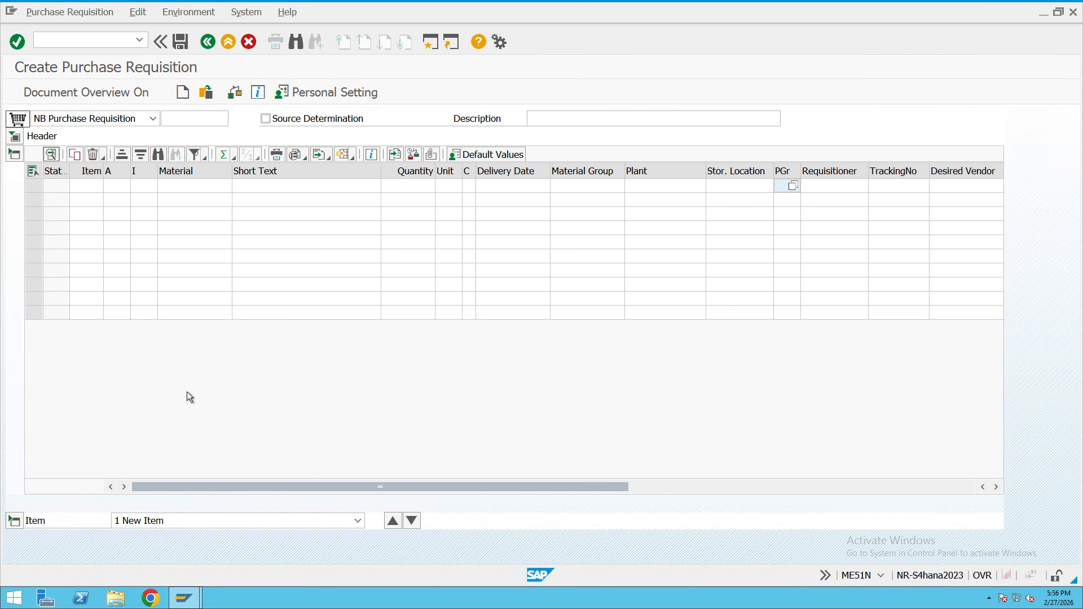
{"action": "left_click", "coordinate": [432, 44]}
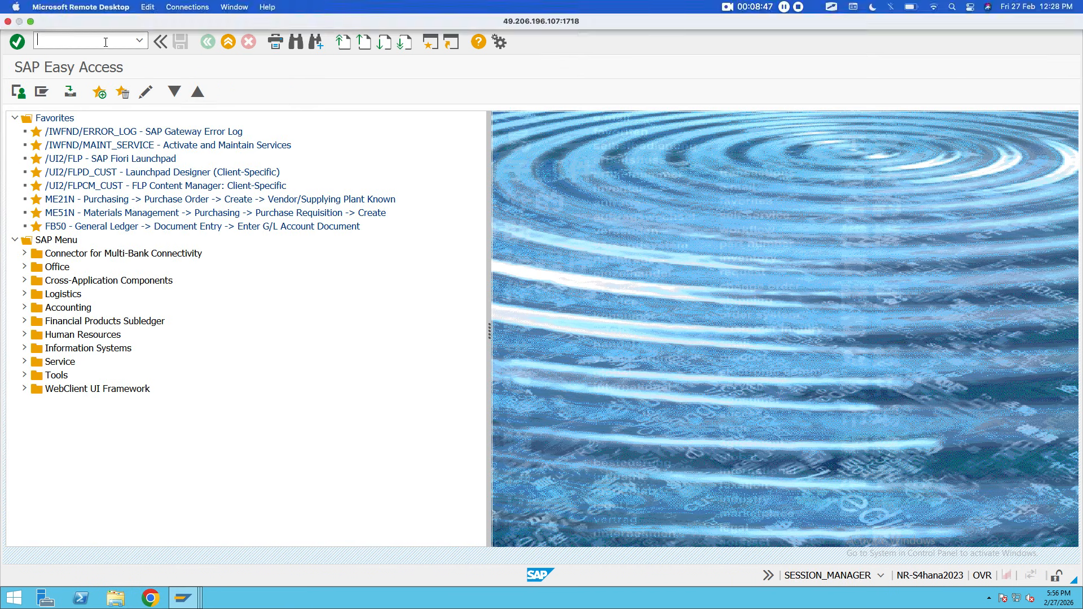
Run the MM60 materials list for plant ROYC with the material number criterion cleared.
{"action": "type", "text": "mm60"}
{"action": "key", "text": "Return"}
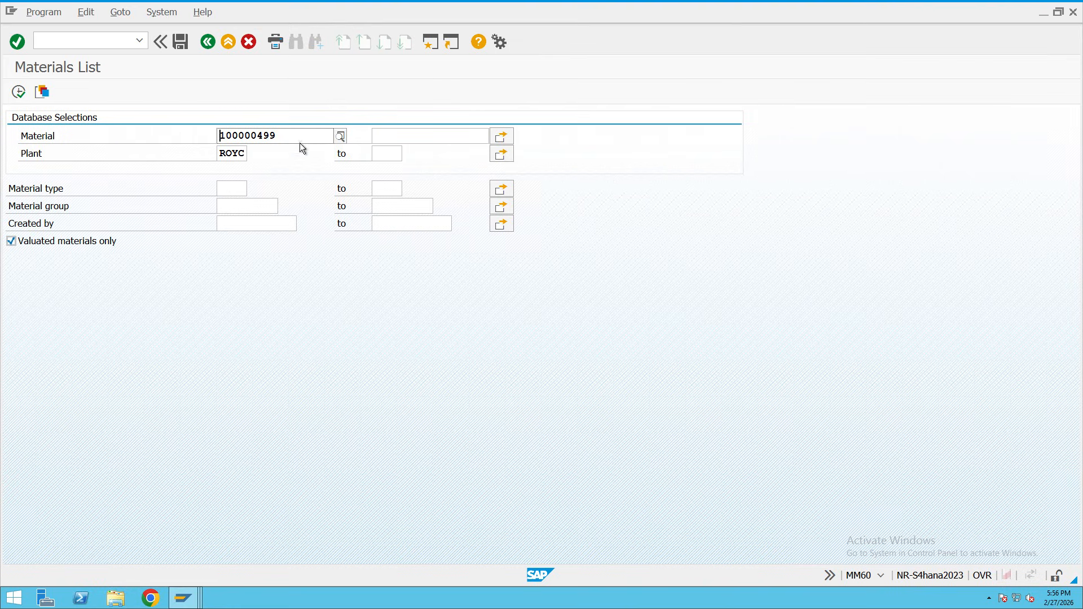
{"action": "left_click_drag", "start_coordinate": [298, 137], "coordinate": [210, 140]}
{"action": "key", "text": "Delete"}
{"action": "left_click_drag", "start_coordinate": [246, 154], "coordinate": [201, 153]}
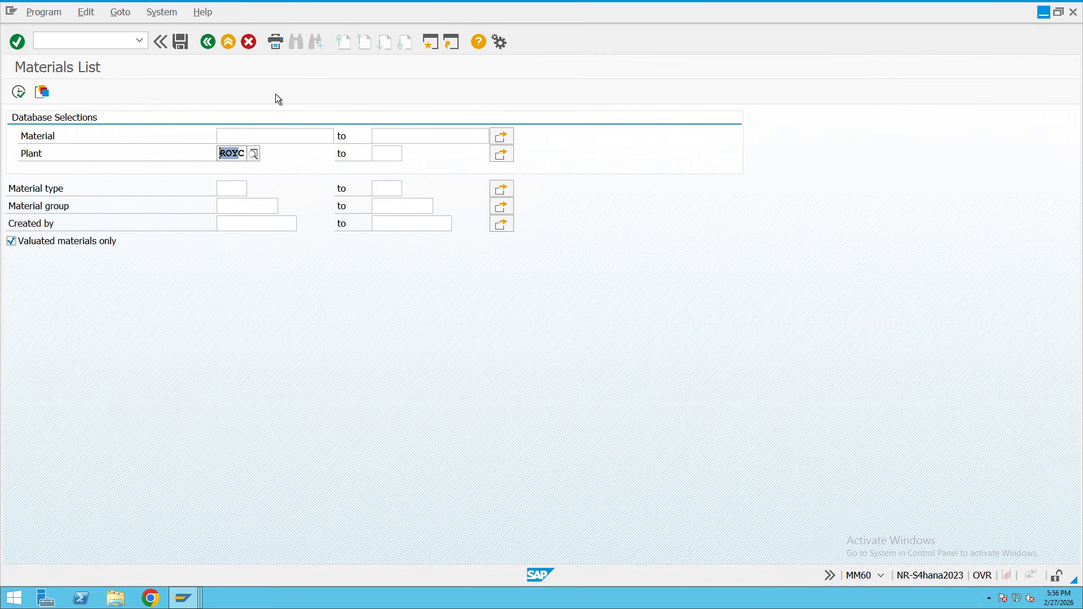
{"action": "left_click_drag", "start_coordinate": [246, 153], "coordinate": [220, 154]}
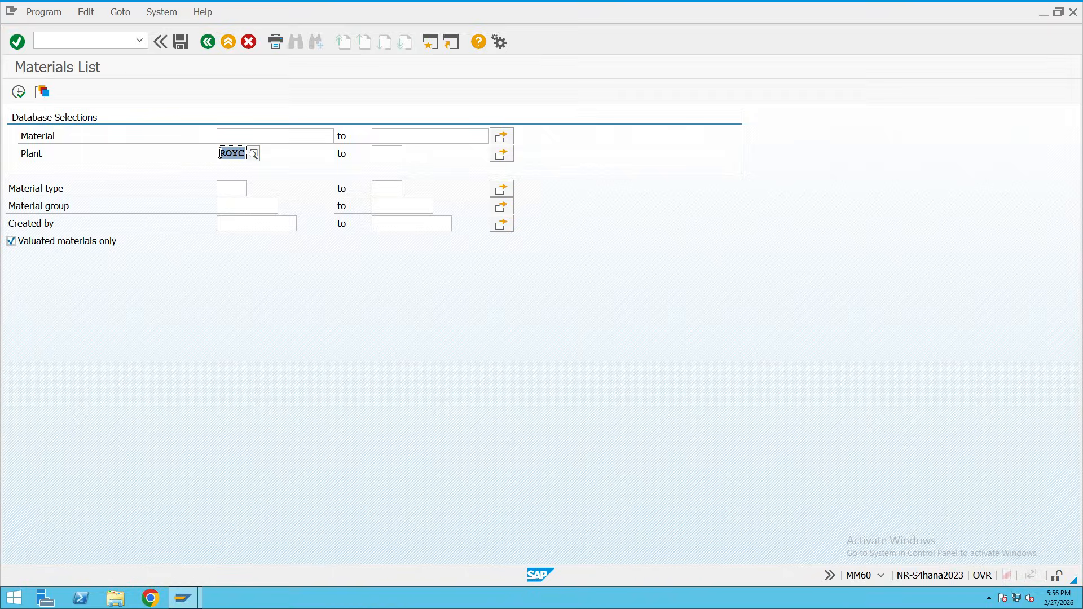
{"action": "left_click", "coordinate": [18, 91]}
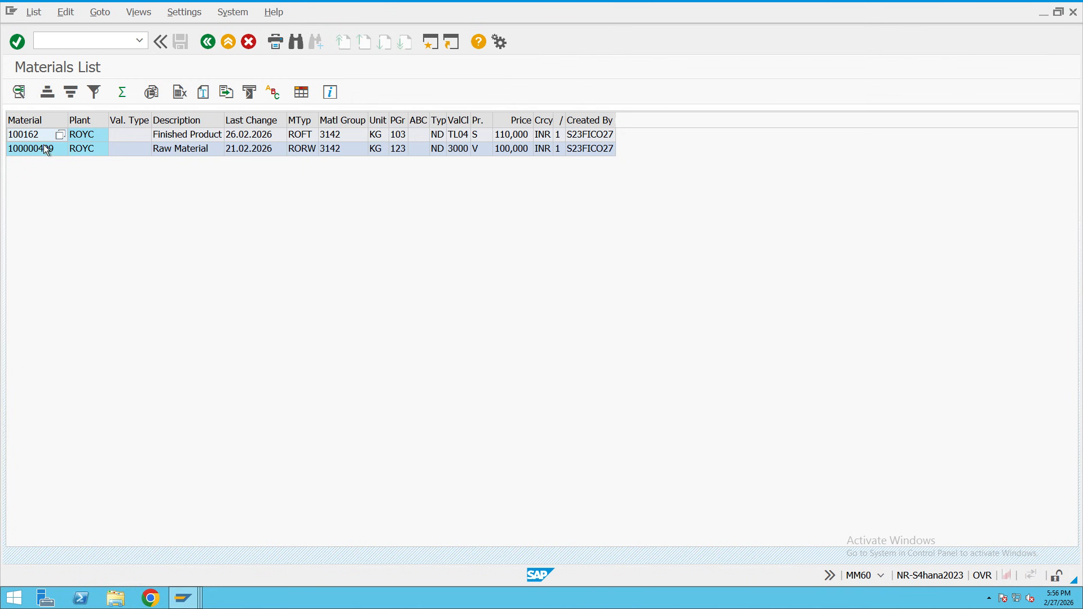
Open raw material 100000499 for display, skip view selection, and return to Create Purchase Requisition.
{"action": "left_click", "coordinate": [24, 138]}
{"action": "left_click", "coordinate": [197, 138]}
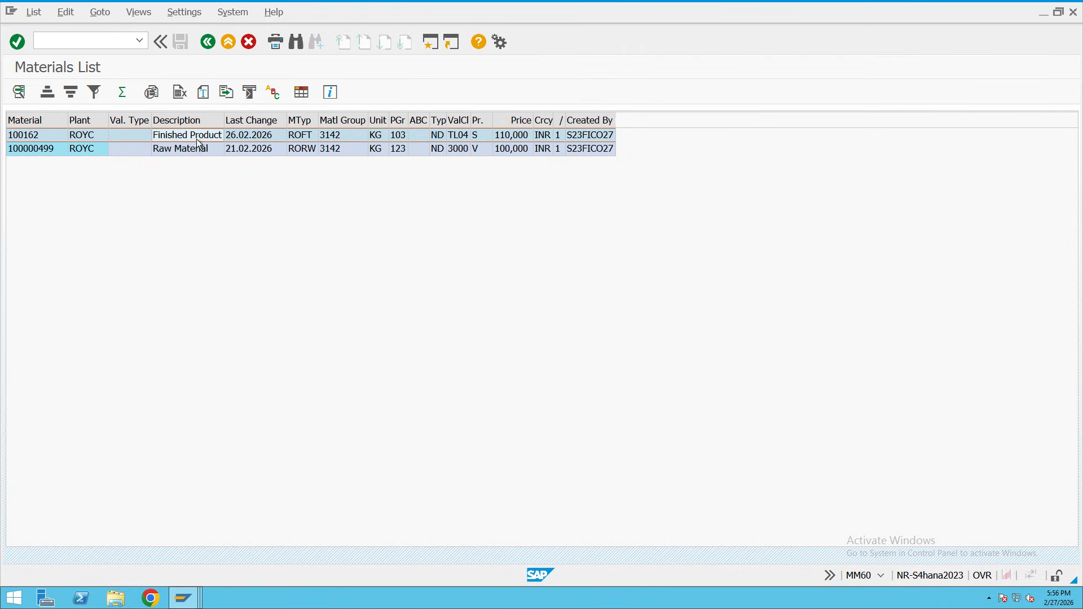
{"action": "left_click", "coordinate": [125, 151]}
{"action": "left_click", "coordinate": [180, 150]}
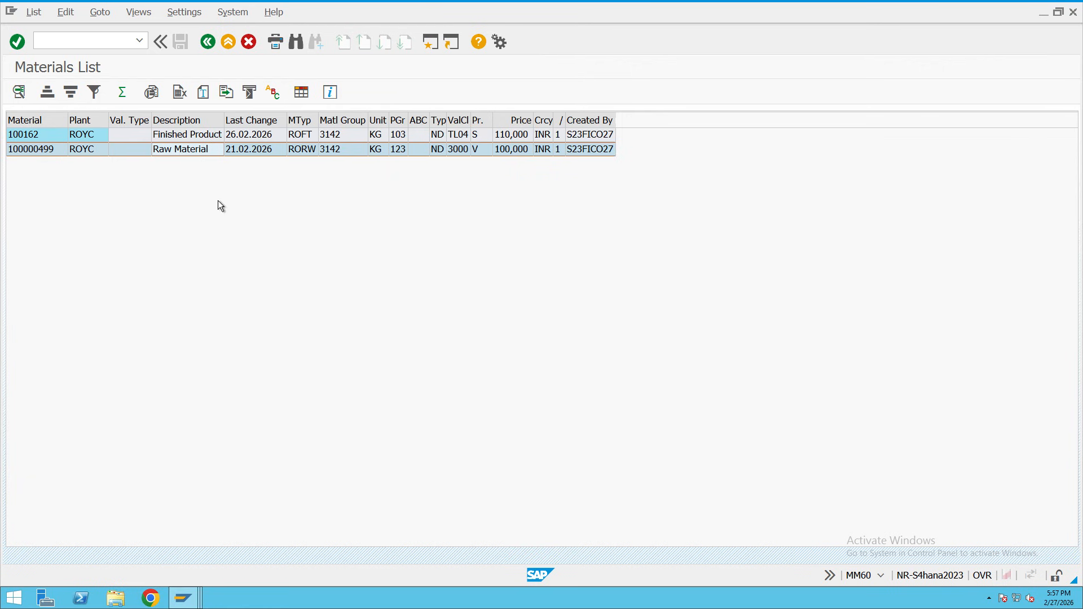
{"action": "double_click", "coordinate": [29, 147]}
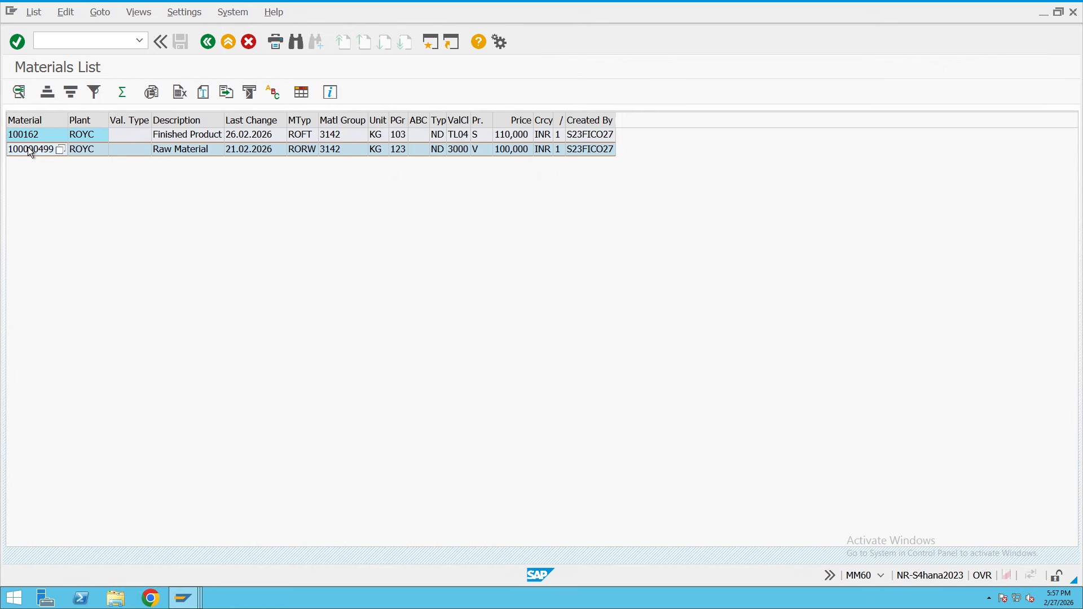
{"action": "left_click", "coordinate": [557, 156]}
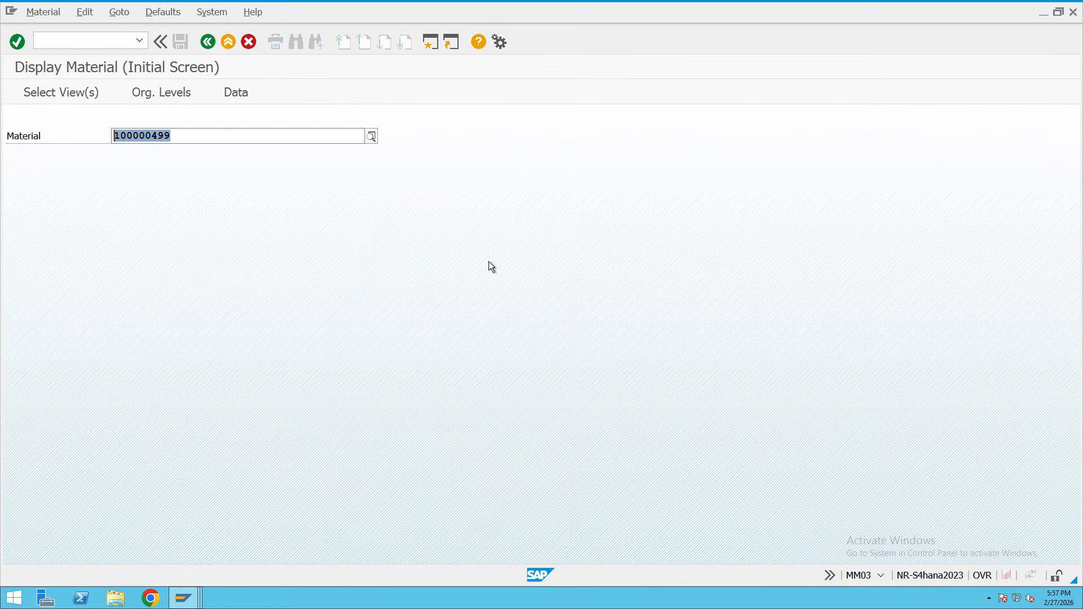
{"action": "left_click", "coordinate": [183, 597]}
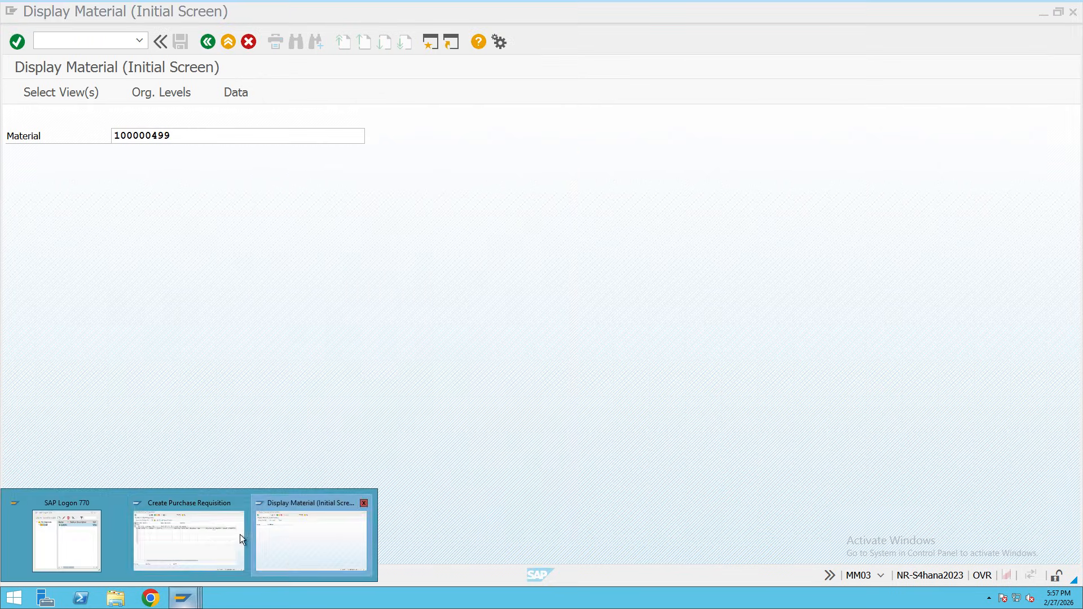
{"action": "left_click", "coordinate": [188, 539]}
Give item 10 quantity 100 KG and delivery date 28.02.2026.
{"action": "left_click", "coordinate": [172, 188]}
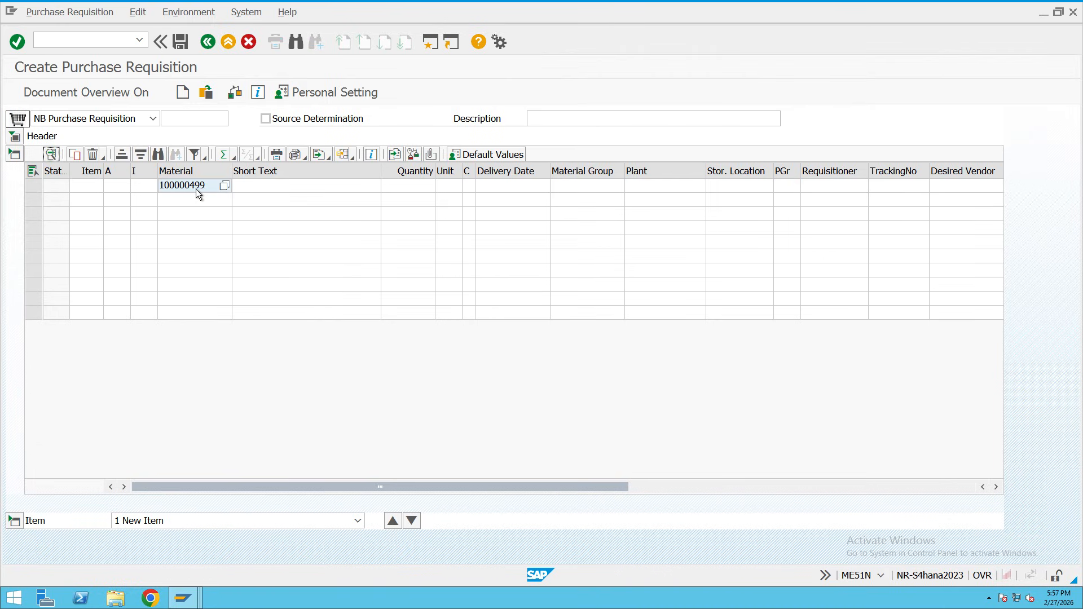
{"action": "left_click", "coordinate": [262, 187]}
{"action": "left_click", "coordinate": [401, 188]}
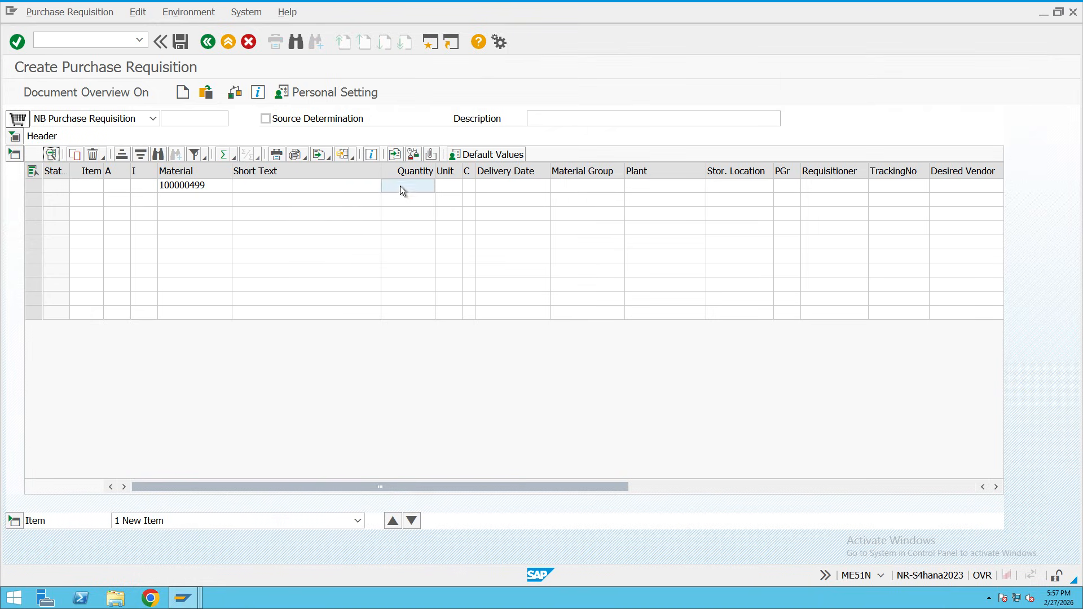
{"action": "type", "text": "100"}
{"action": "left_click", "coordinate": [454, 188]}
{"action": "type", "text": "kg"}
{"action": "left_click", "coordinate": [511, 186]}
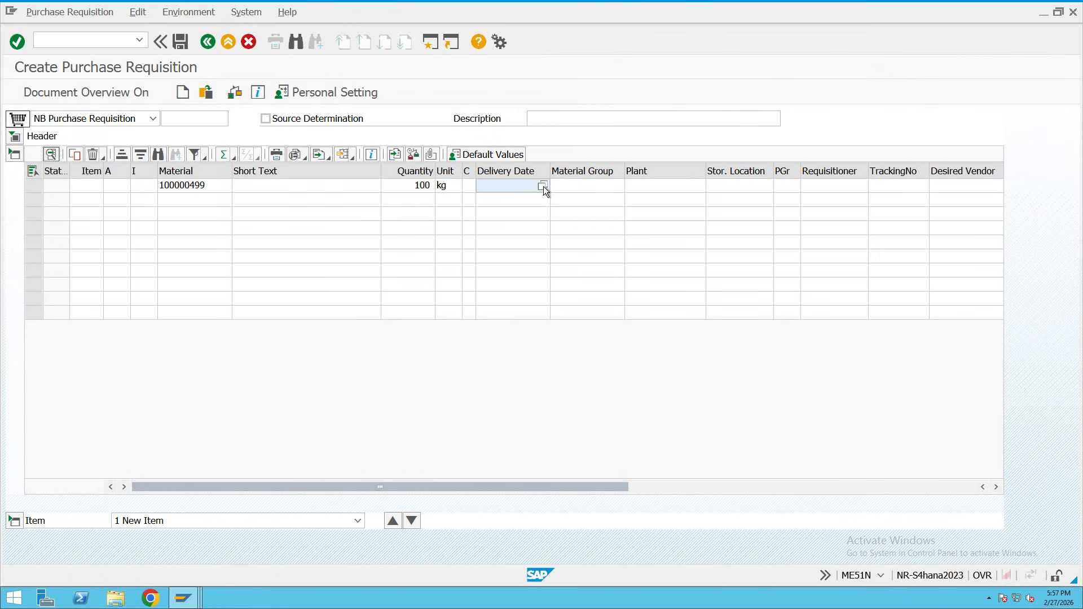
{"action": "left_click", "coordinate": [542, 186]}
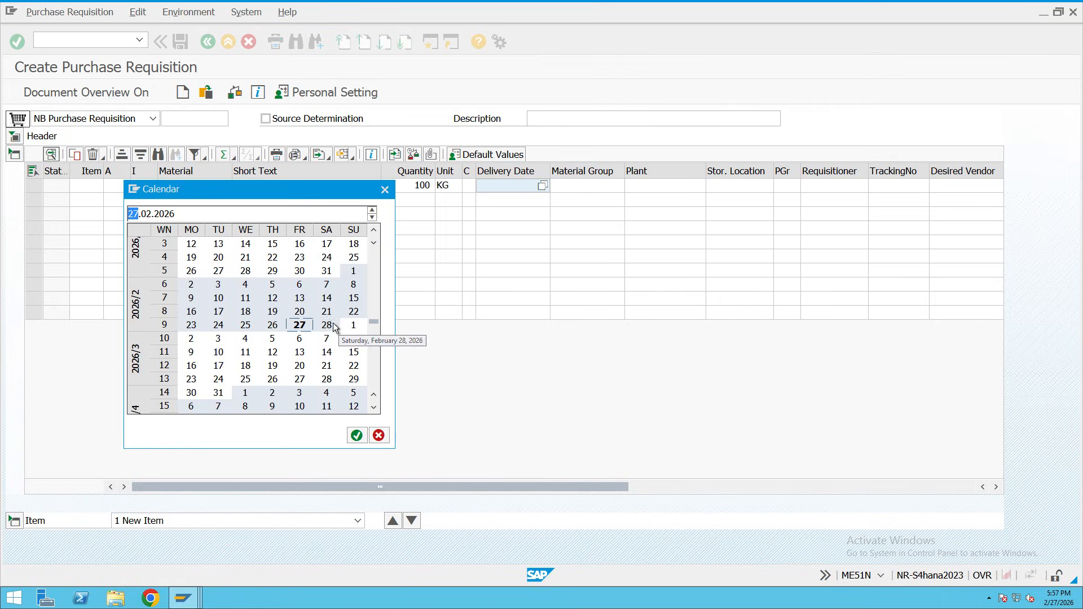
{"action": "double_click", "coordinate": [327, 325]}
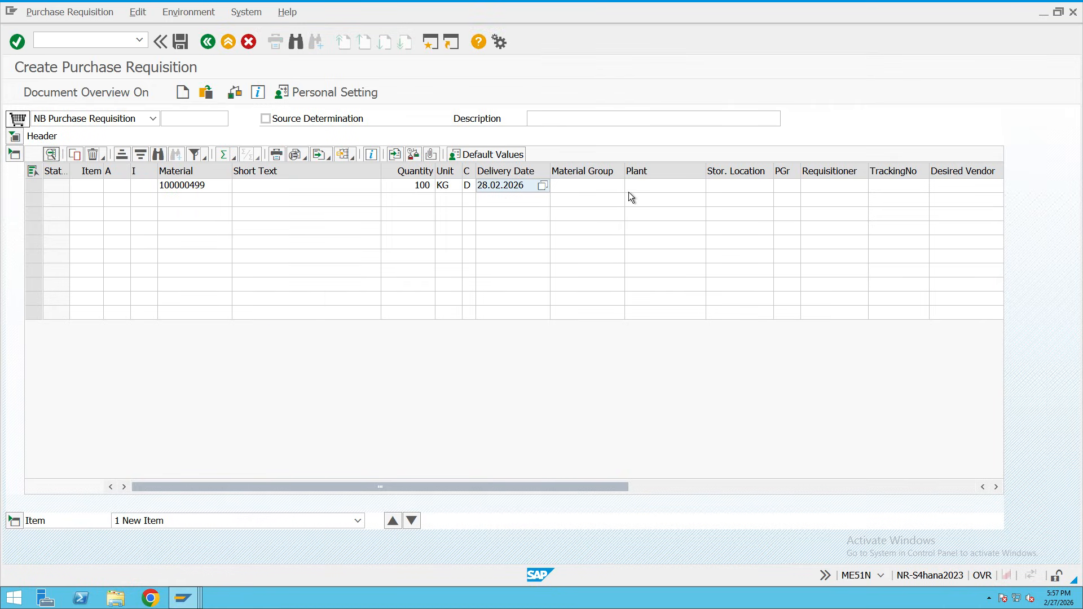
Set item 10's plant to ROYC and storage location to RAW, then validate the item.
{"action": "left_click", "coordinate": [566, 189]}
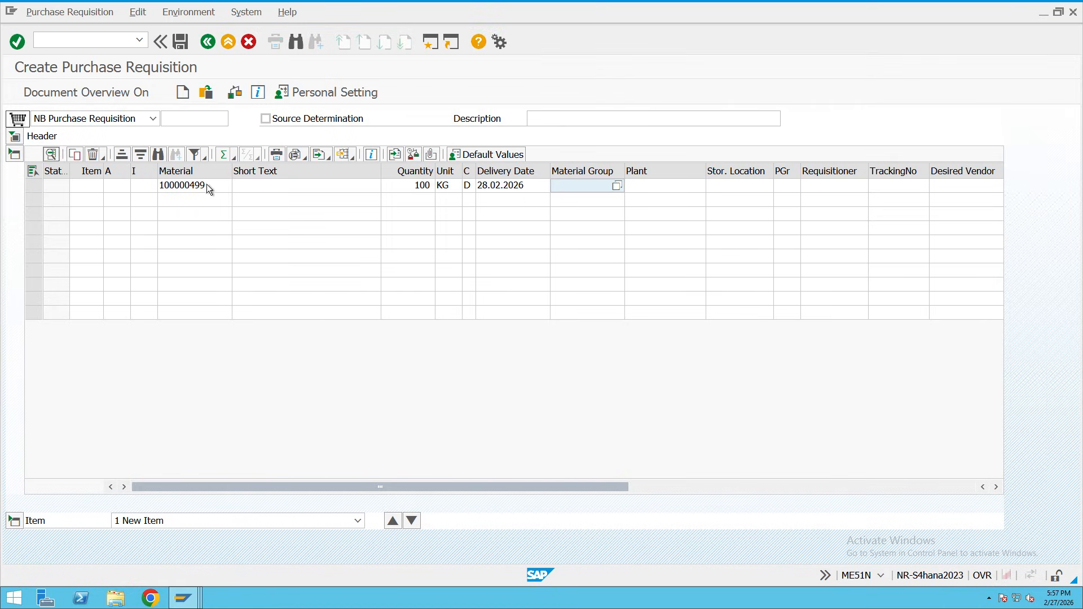
{"action": "left_click", "coordinate": [206, 185]}
{"action": "left_click", "coordinate": [569, 187]}
{"action": "left_click", "coordinate": [654, 188]}
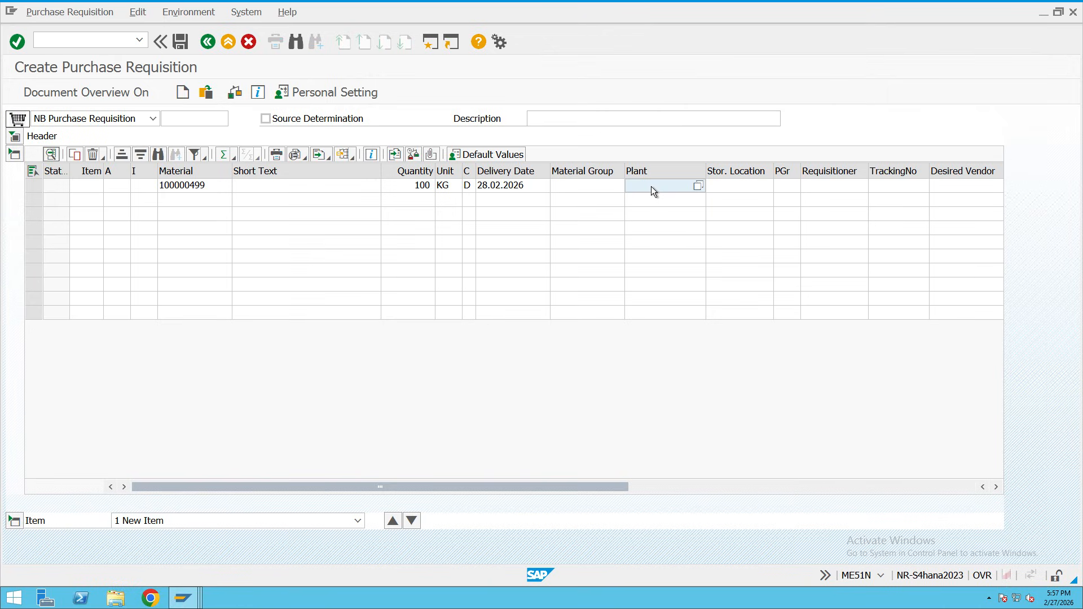
{"action": "type", "text": "ROYC"}
{"action": "left_click", "coordinate": [728, 186]}
{"action": "type", "text": "RA"}
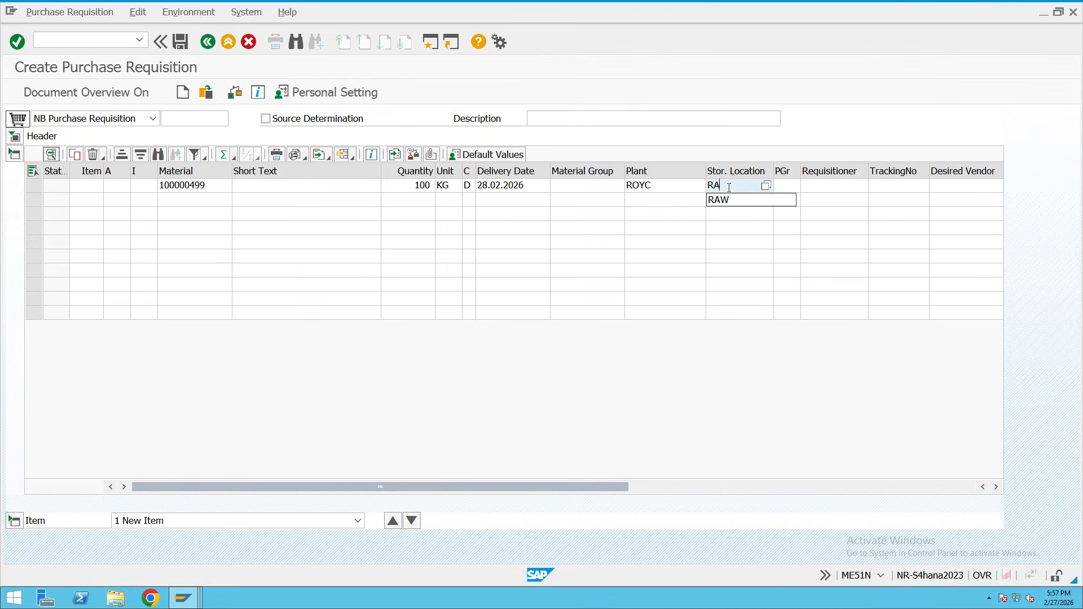
{"action": "left_click", "coordinate": [731, 199]}
{"action": "key", "text": "Return"}
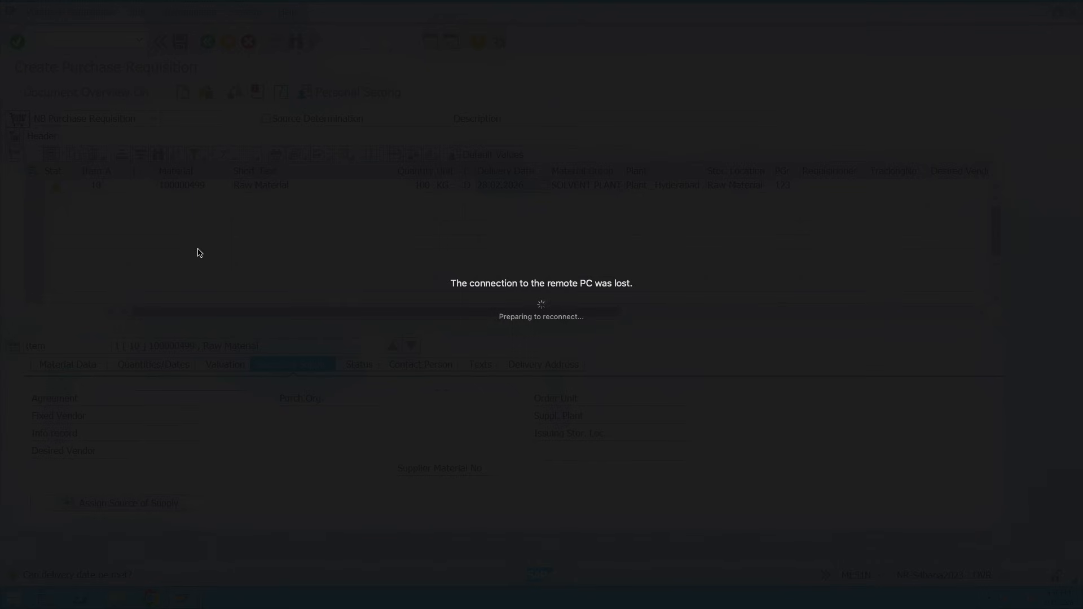
Reconnect to the saved remote PC, entering the user name and password and accepting the certificate.
{"action": "mouse_move", "coordinate": [409, 3]}
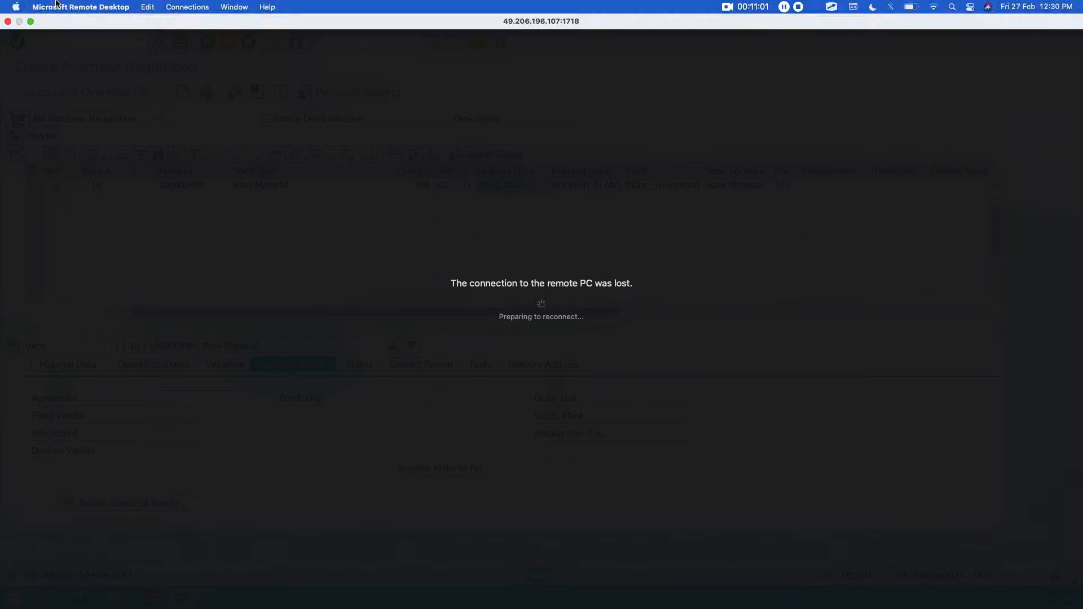
{"action": "left_click", "coordinate": [8, 22]}
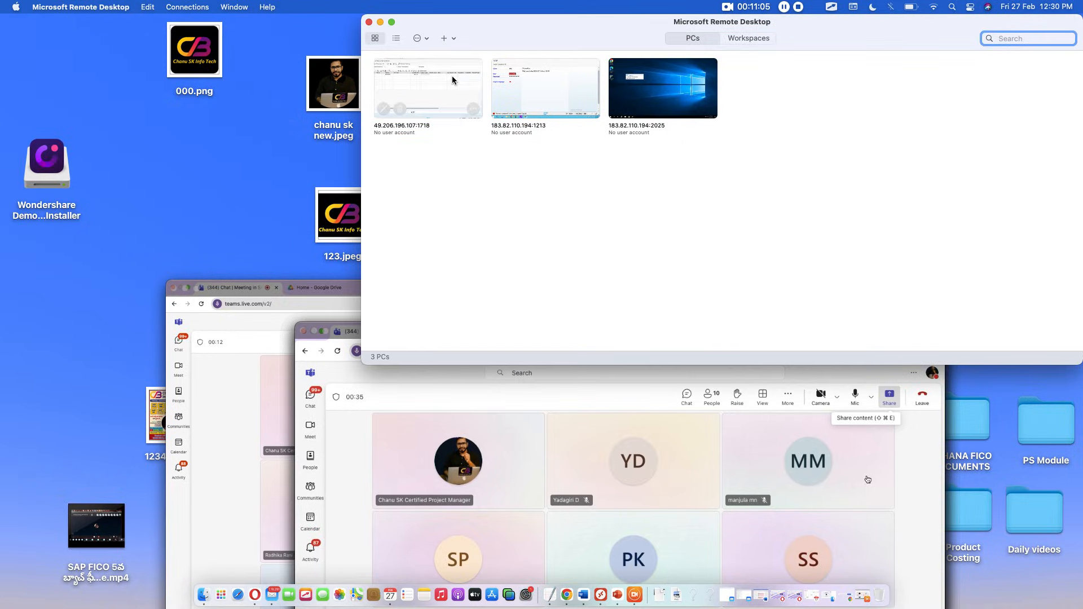
{"action": "double_click", "coordinate": [422, 80]}
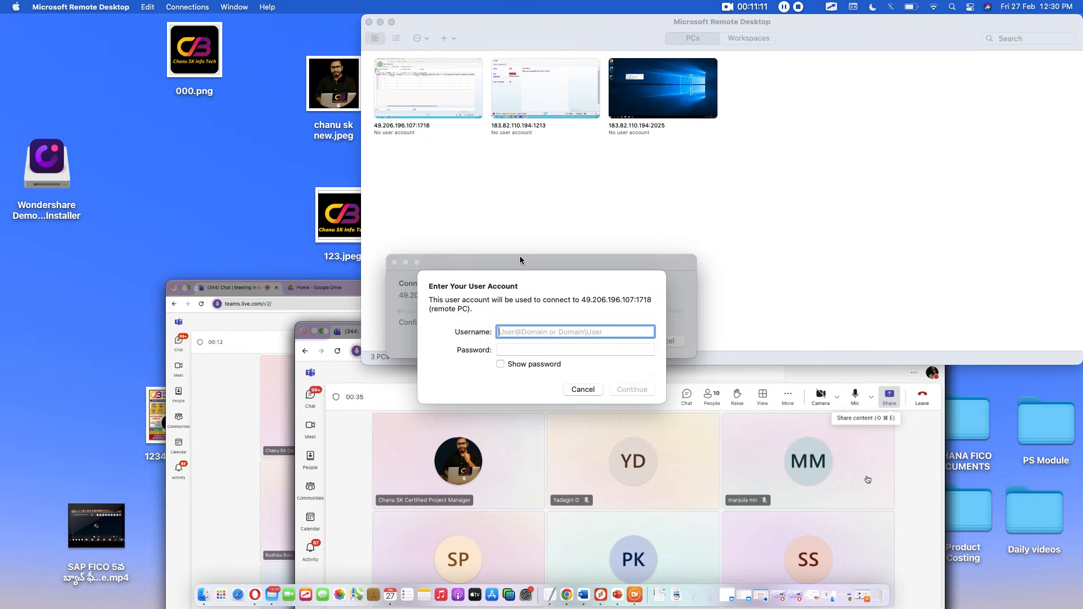
{"action": "type", "text": "s"}
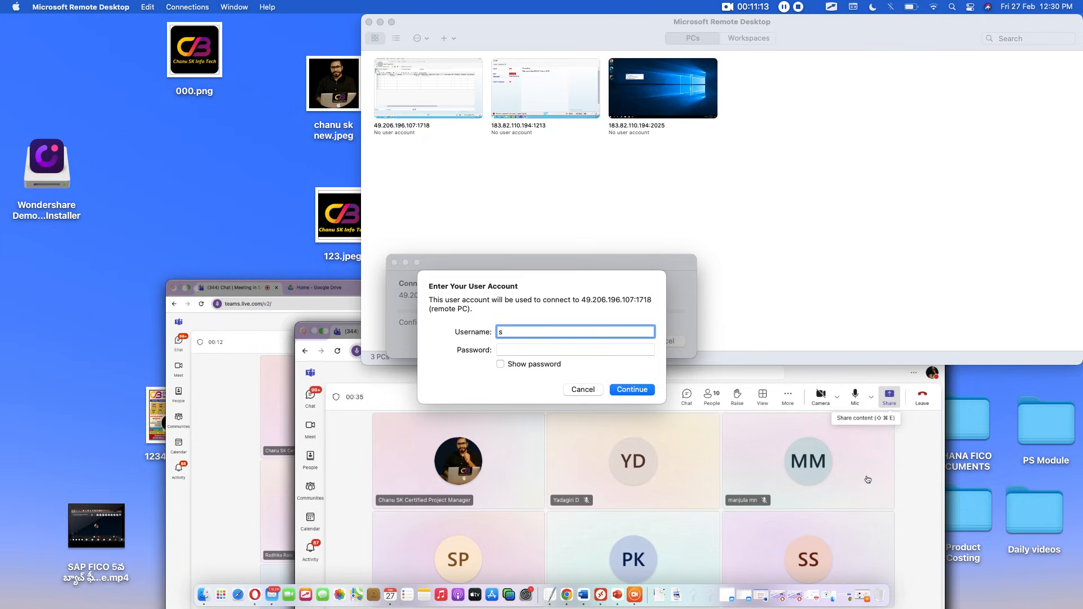
{"action": "type", "text": "23fico27"}
{"action": "key", "text": "Tab"}
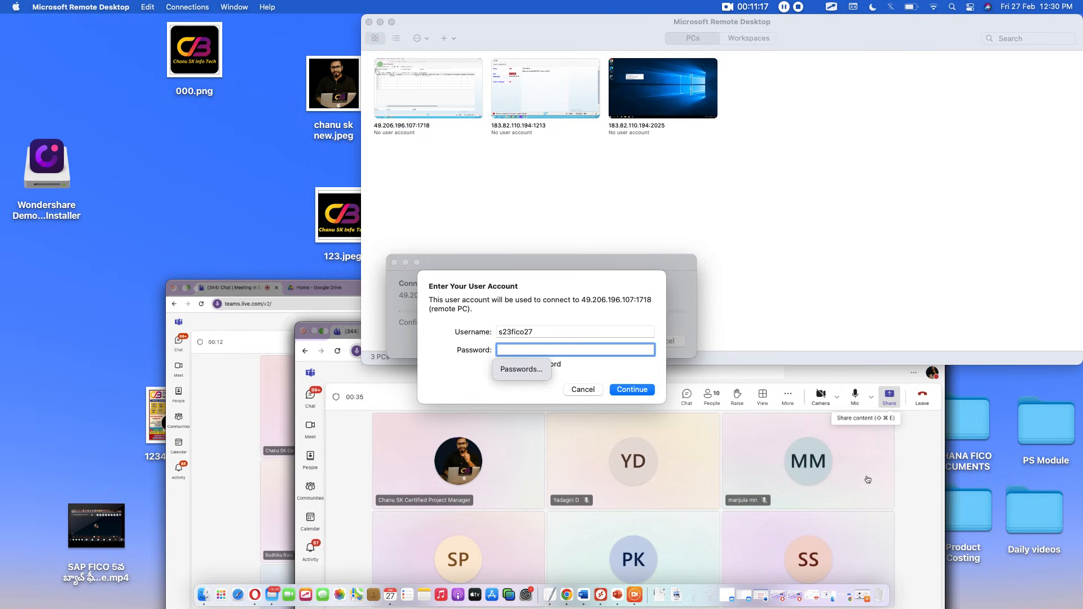
{"action": "type", "text": "•••••••"}
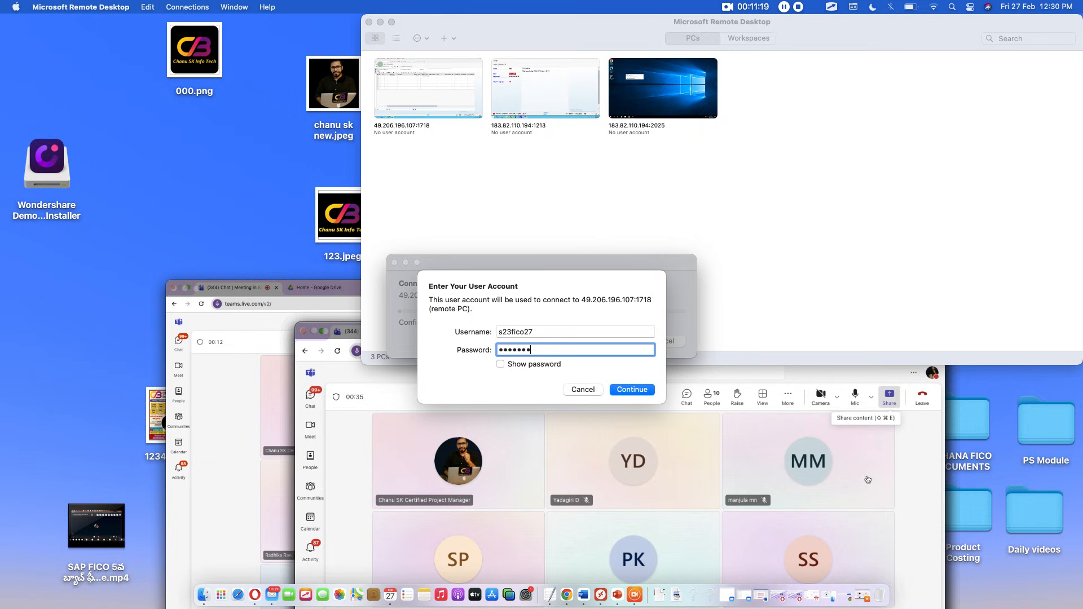
{"action": "type", "text": "•••"}
{"action": "key", "text": "Return"}
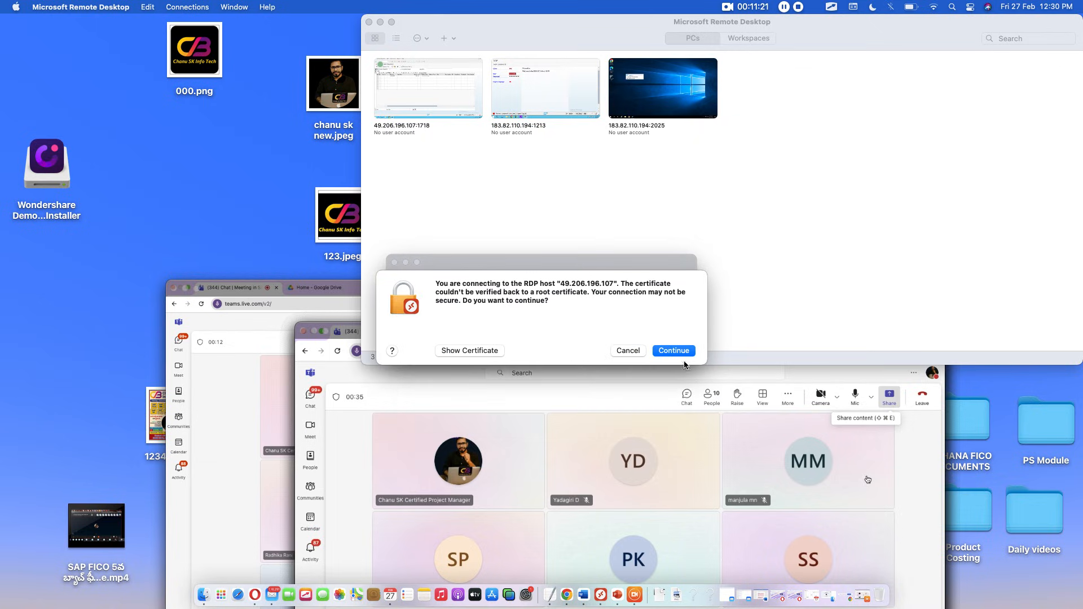
{"action": "left_click", "coordinate": [676, 350]}
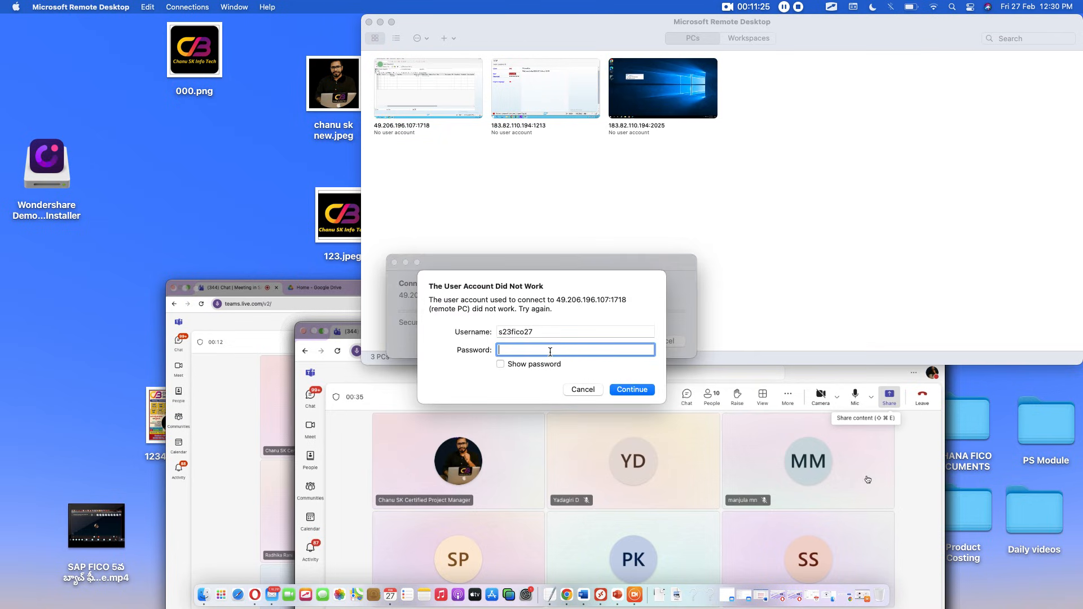
{"action": "type", "text": "•••••••••"}
{"action": "key", "text": "Return"}
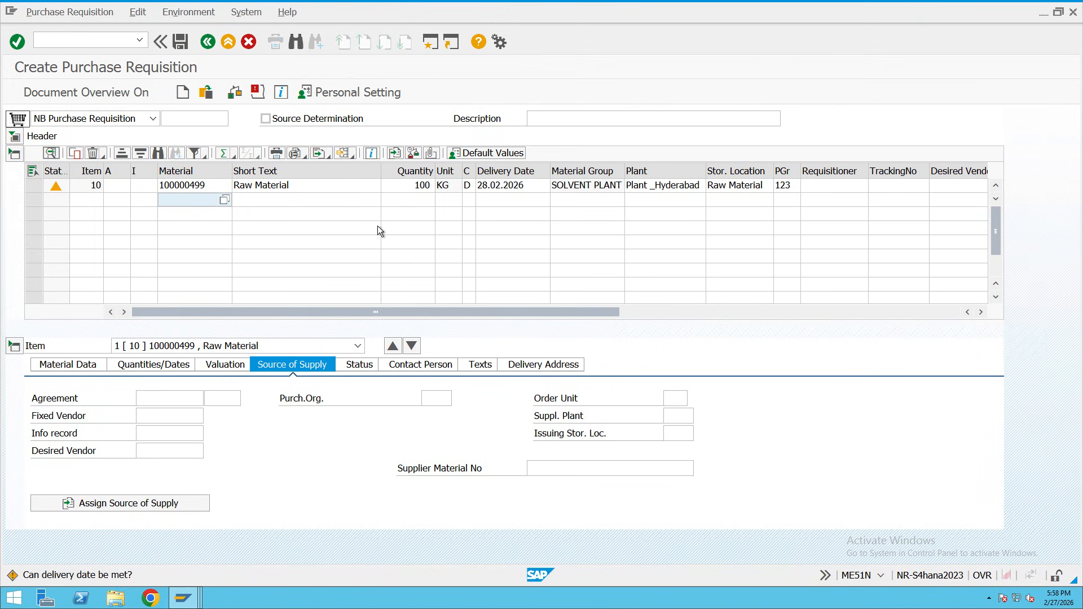
Open material 100162 from the materials list, copy its number, and return to the requisition.
{"action": "left_click", "coordinate": [184, 596]}
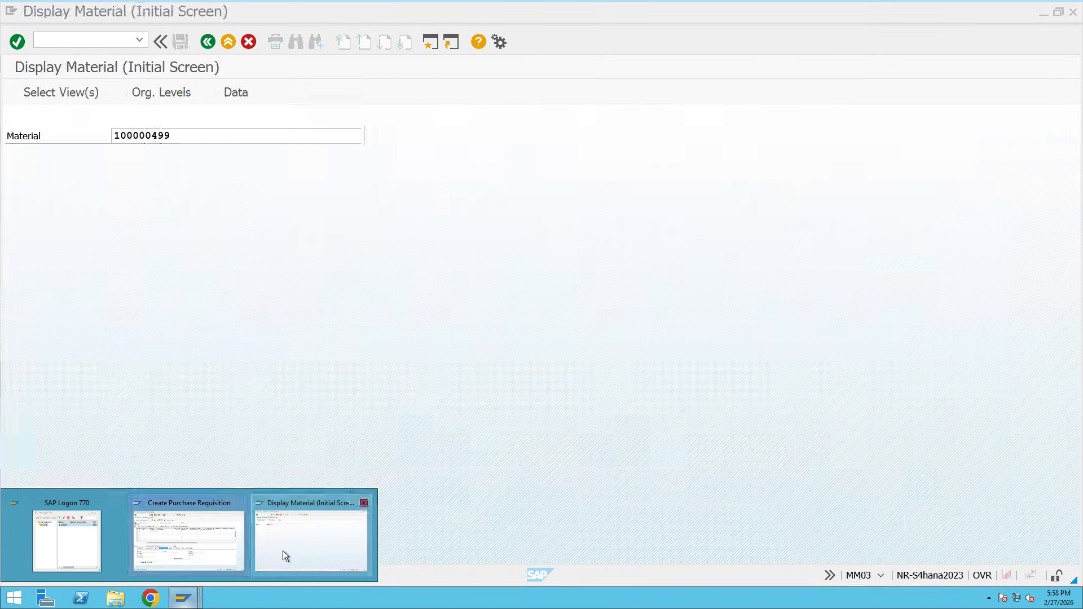
{"action": "left_click", "coordinate": [282, 551]}
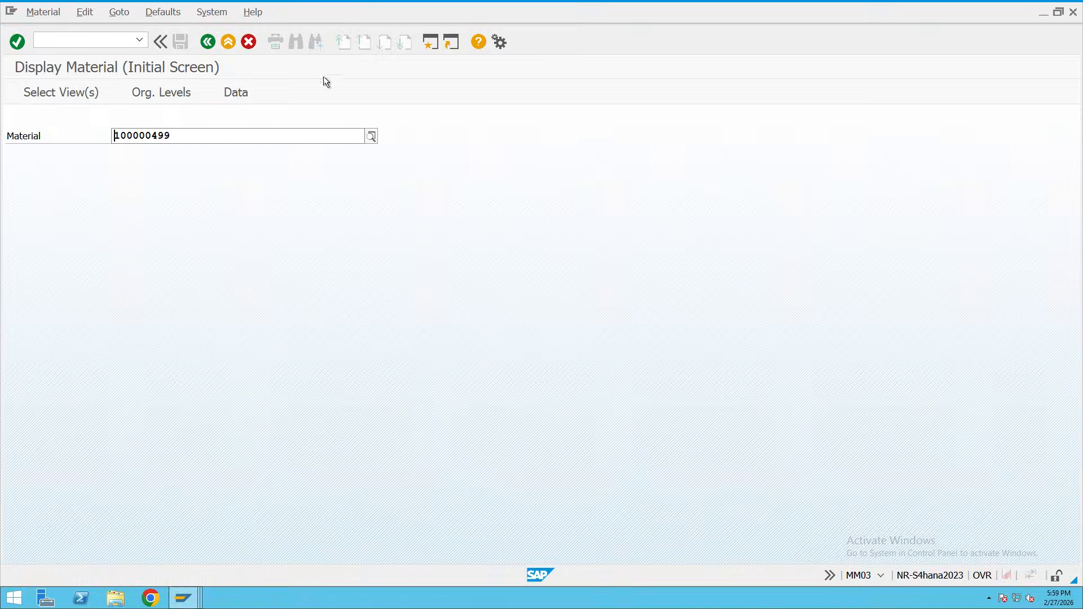
{"action": "left_click", "coordinate": [210, 45]}
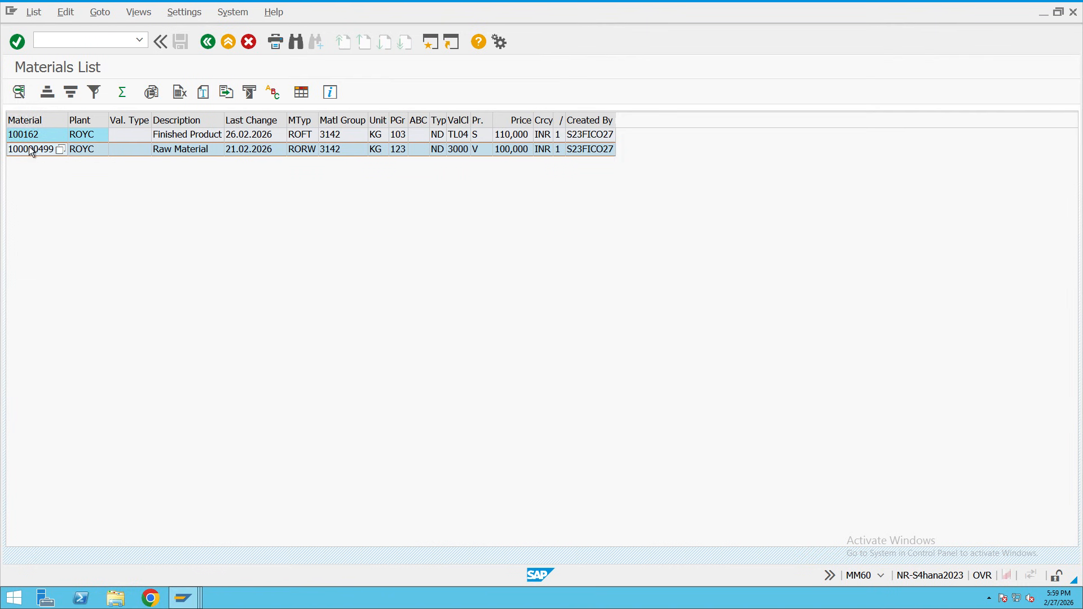
{"action": "left_click", "coordinate": [33, 136]}
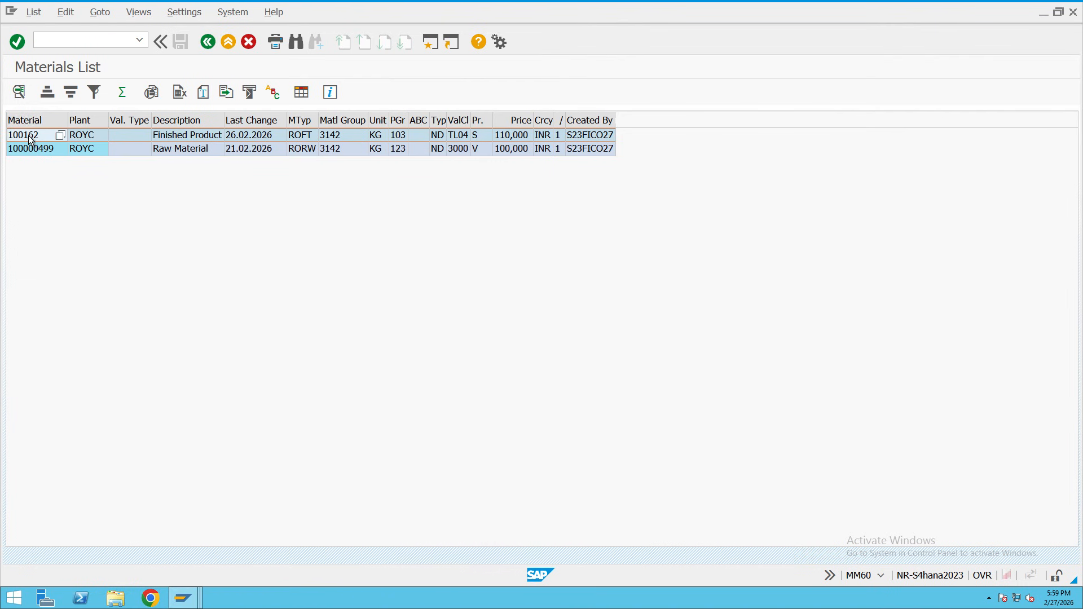
{"action": "double_click", "coordinate": [31, 138]}
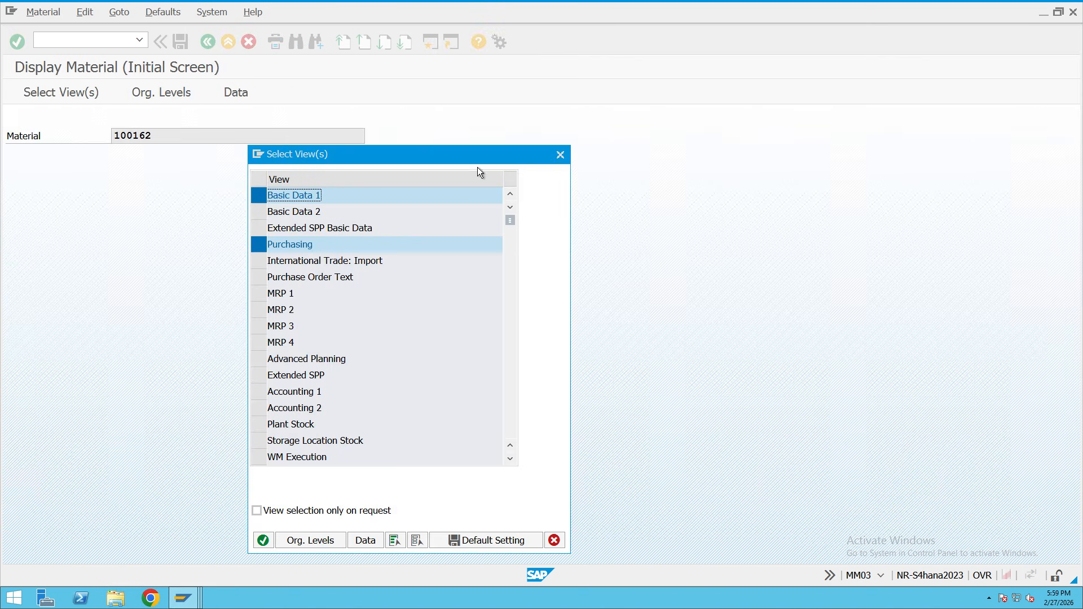
{"action": "left_click_drag", "start_coordinate": [158, 140], "coordinate": [84, 140]}
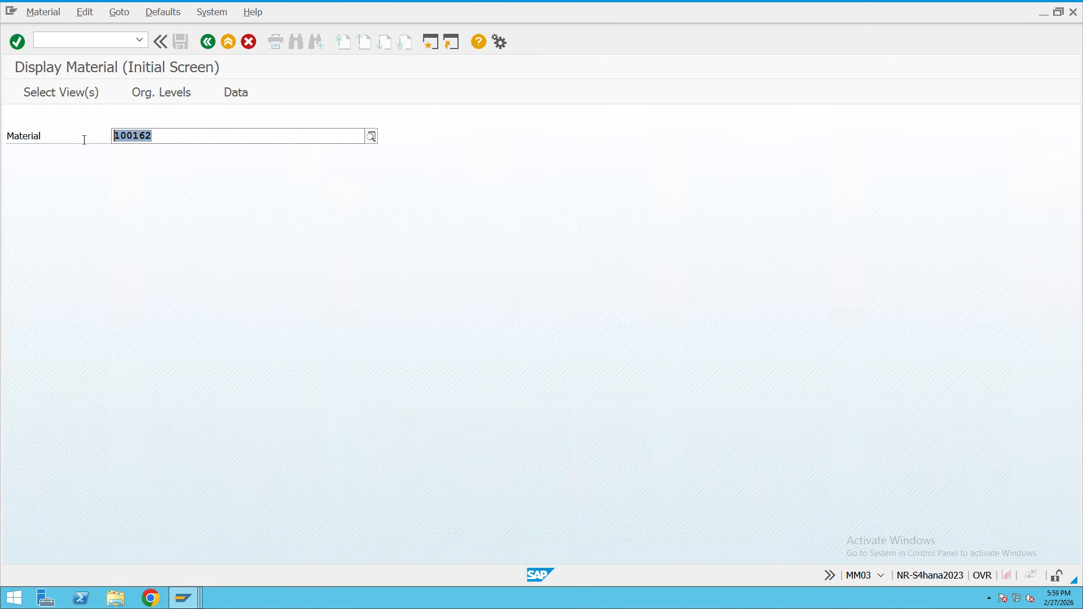
{"action": "left_click", "coordinate": [183, 597]}
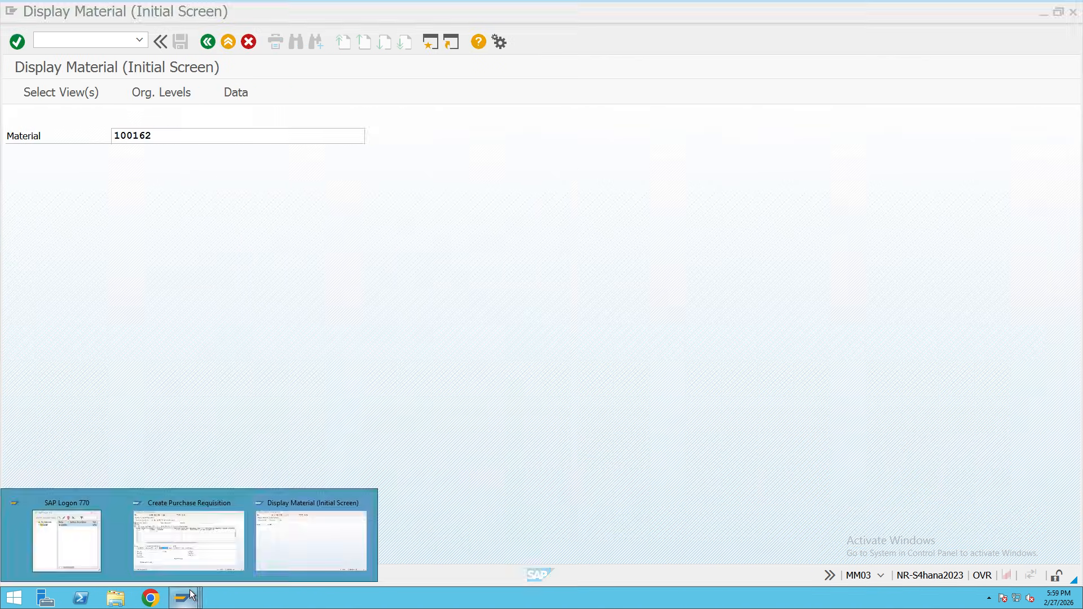
{"action": "left_click", "coordinate": [204, 550]}
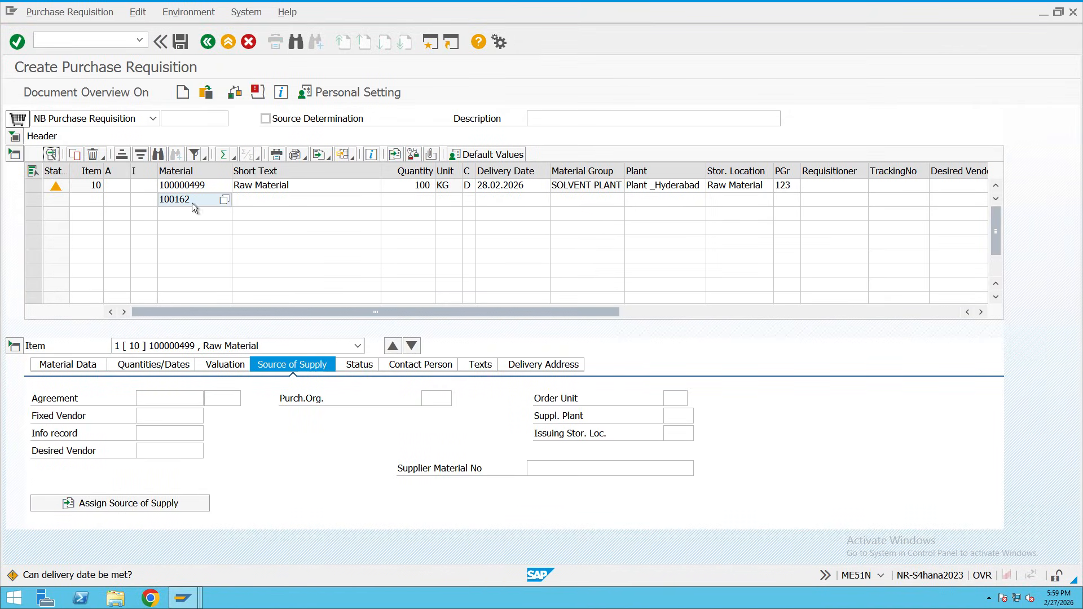
Fill item 20 with quantity 100, delivery date 28.02.2026, plant HYC and storage location RAW.
{"action": "left_click", "coordinate": [407, 203]}
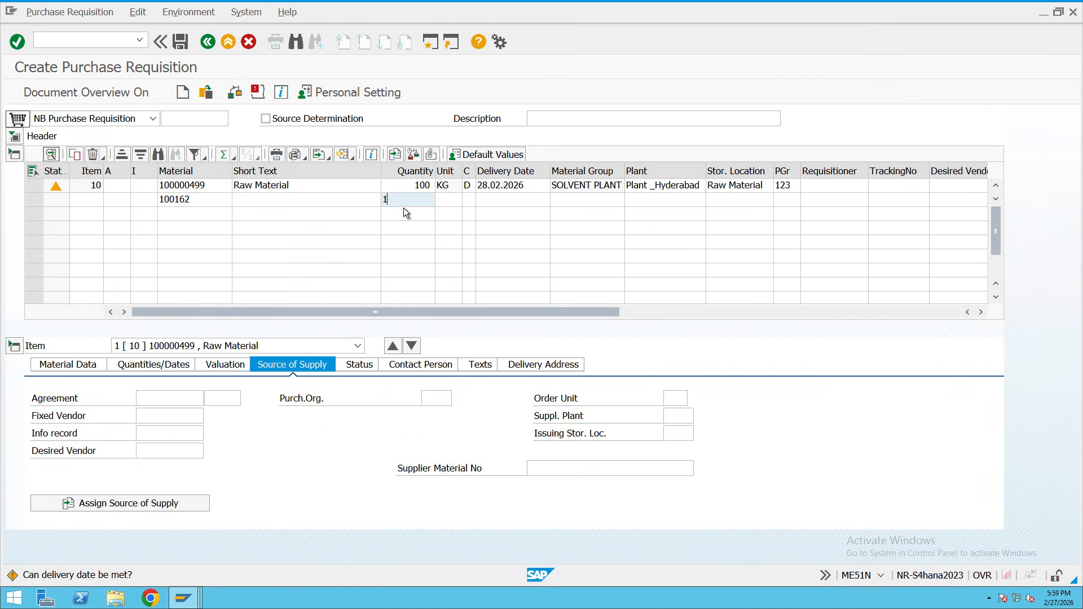
{"action": "left_click", "coordinate": [496, 202]}
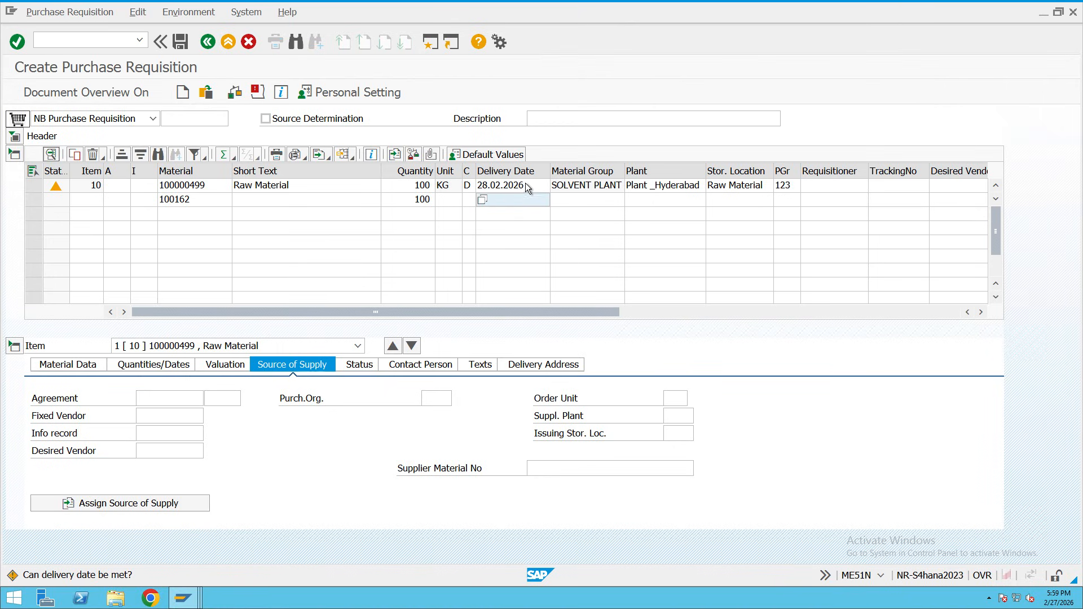
{"action": "left_click", "coordinate": [545, 201]}
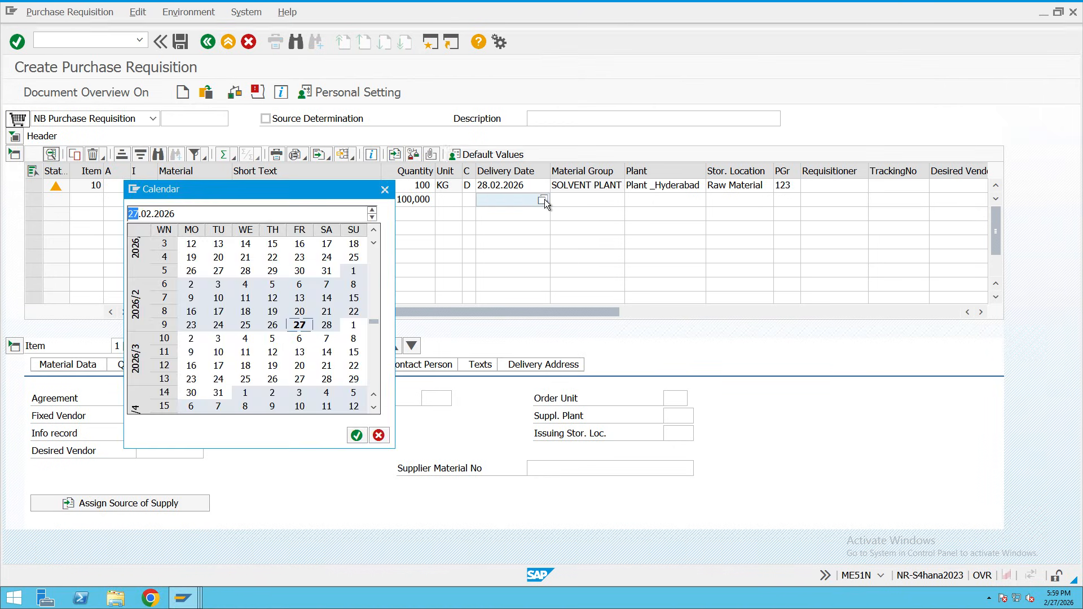
{"action": "double_click", "coordinate": [326, 325]}
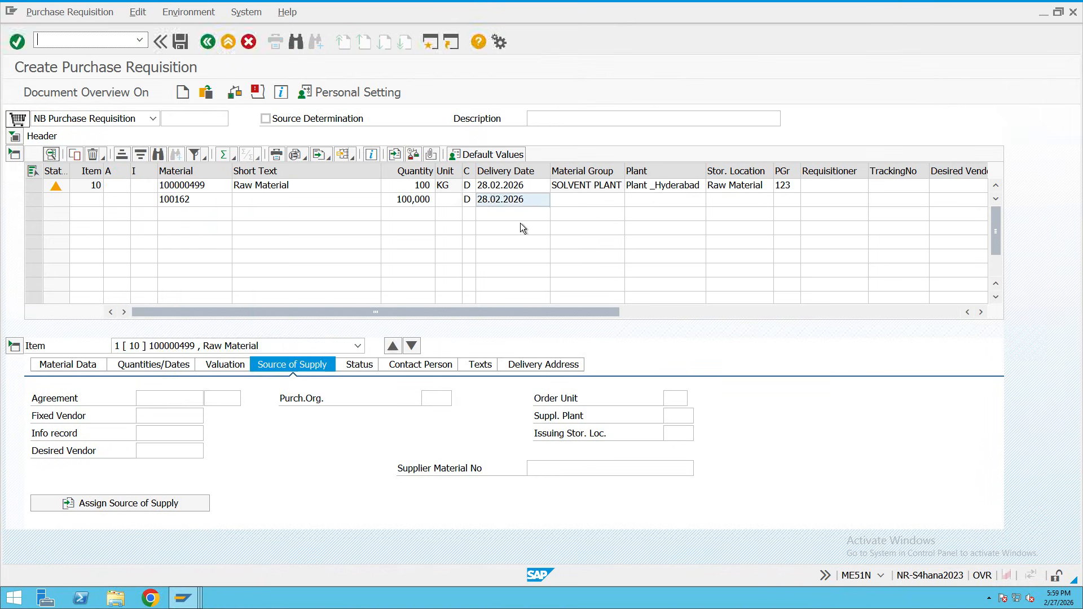
{"action": "left_click", "coordinate": [642, 199]}
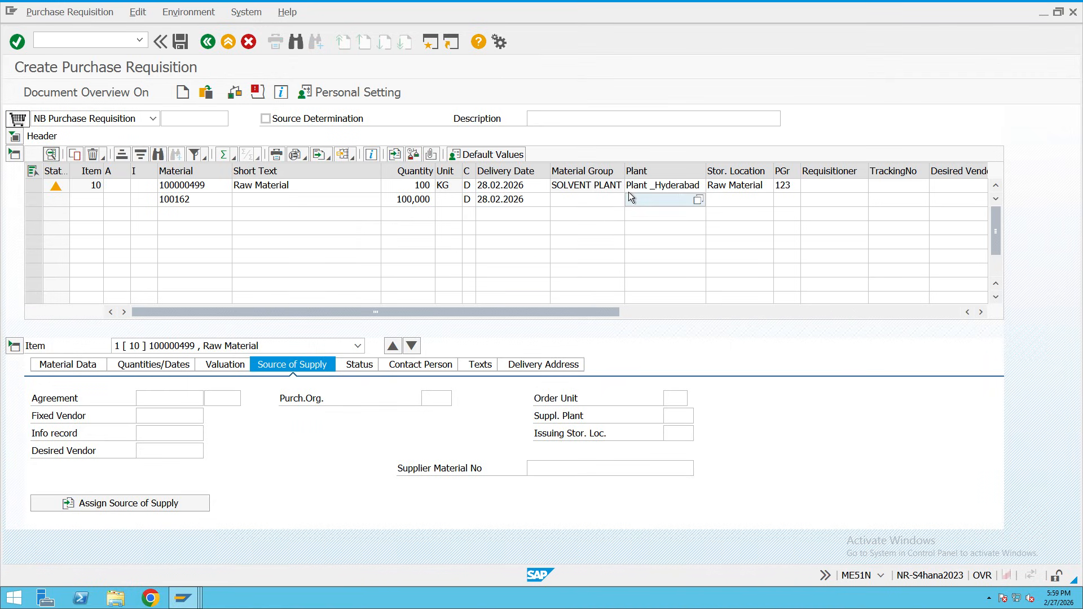
{"action": "type", "text": "HY"}
{"action": "type", "text": "C"}
{"action": "left_click", "coordinate": [743, 200]}
{"action": "type", "text": "RAw"}
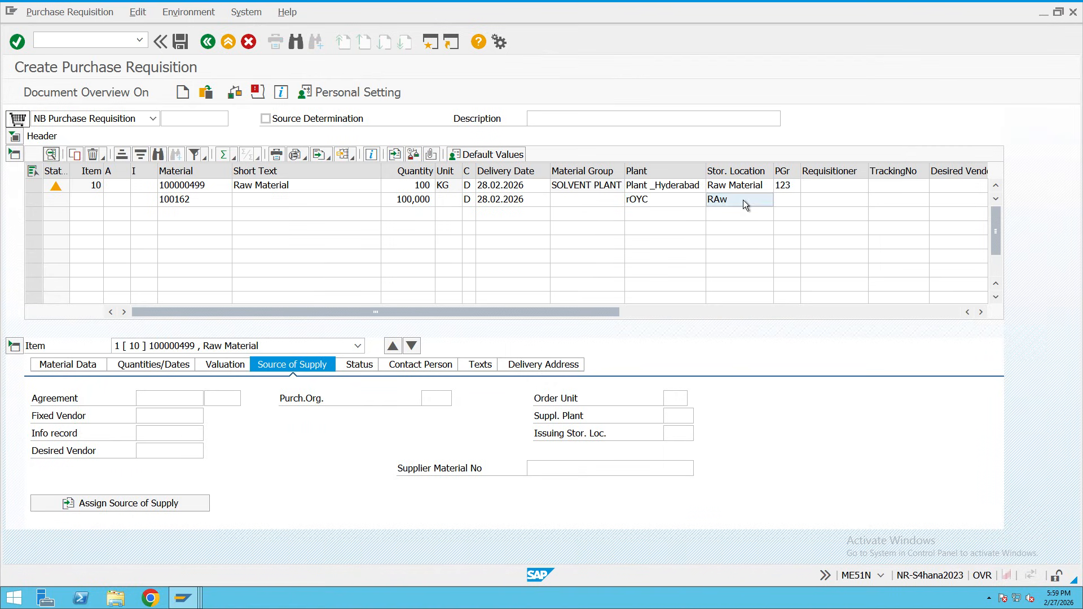
{"action": "key", "text": "Return"}
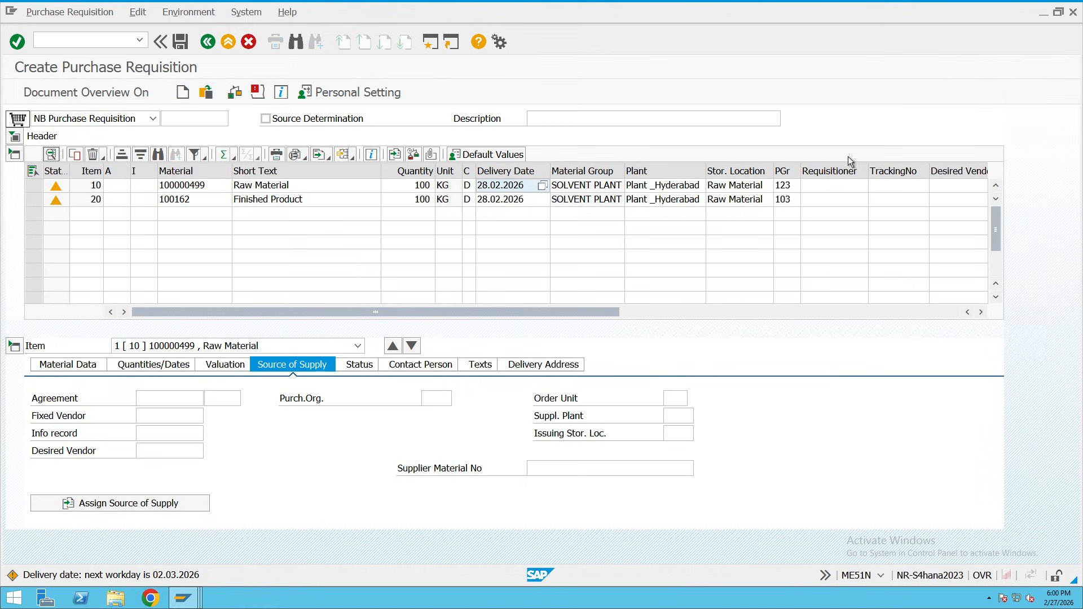
Review the item warnings, then save the purchase requisition despite the delivery date warning.
{"action": "left_click", "coordinate": [255, 93]}
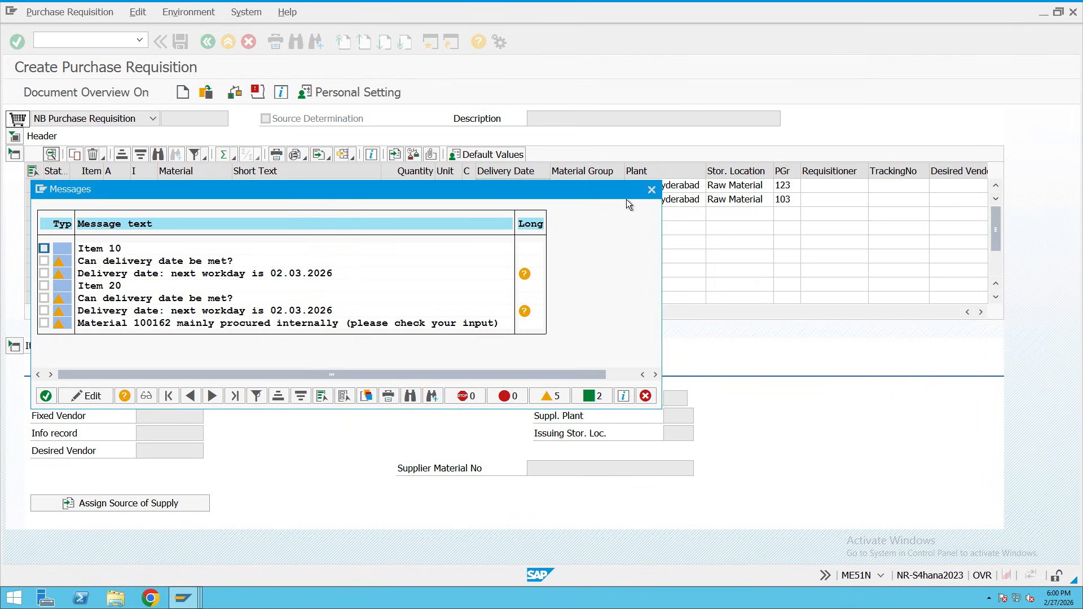
{"action": "left_click", "coordinate": [652, 189]}
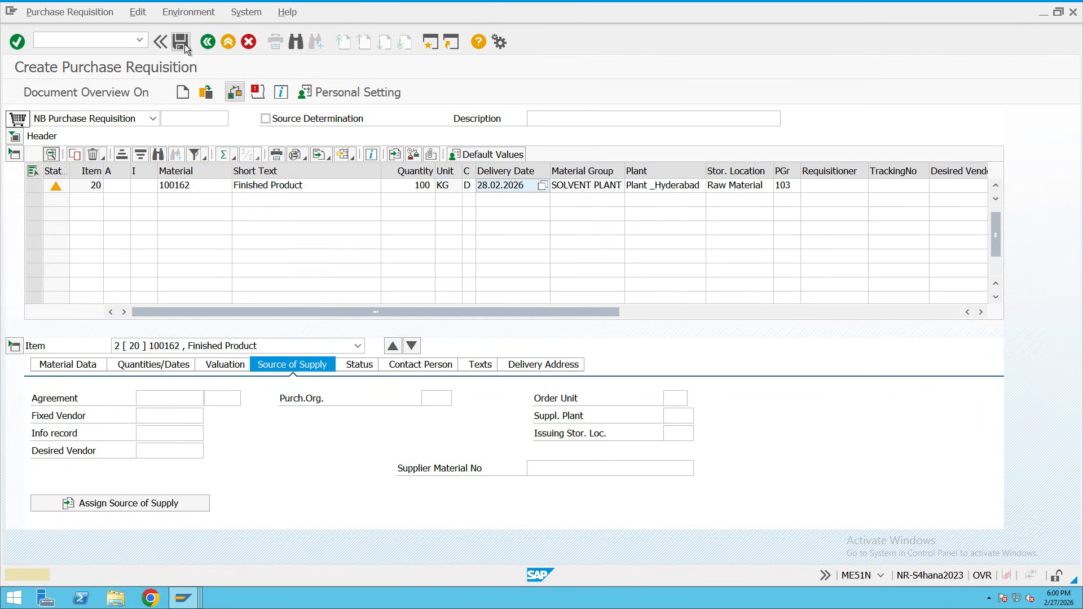
{"action": "left_click", "coordinate": [181, 42]}
{"action": "left_click", "coordinate": [181, 42]}
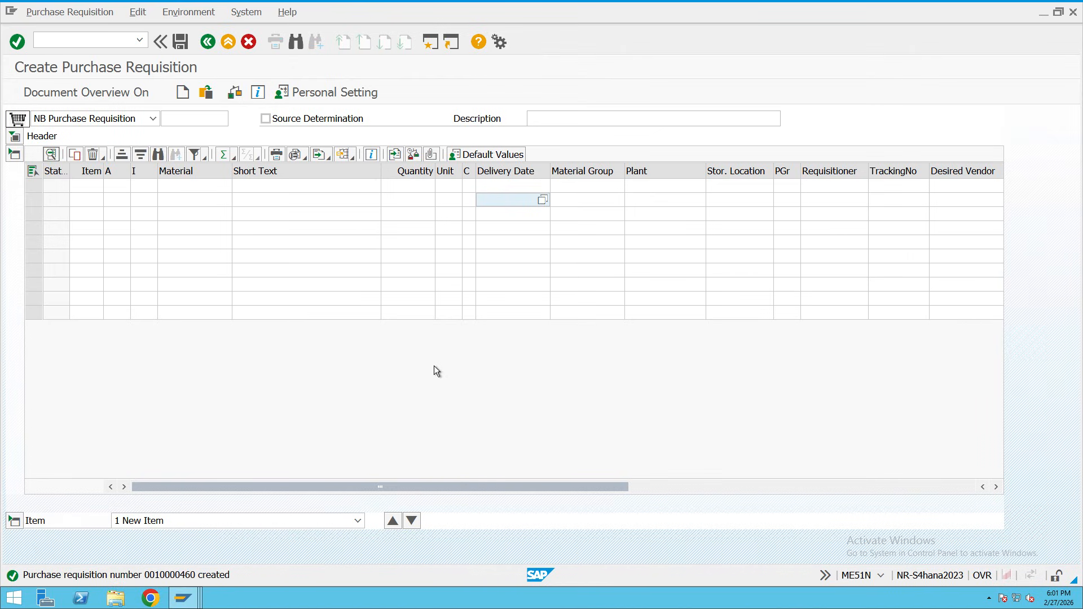
Check the created requisition number 10000460 in the message details and return to Easy Access.
{"action": "left_click", "coordinate": [173, 574]}
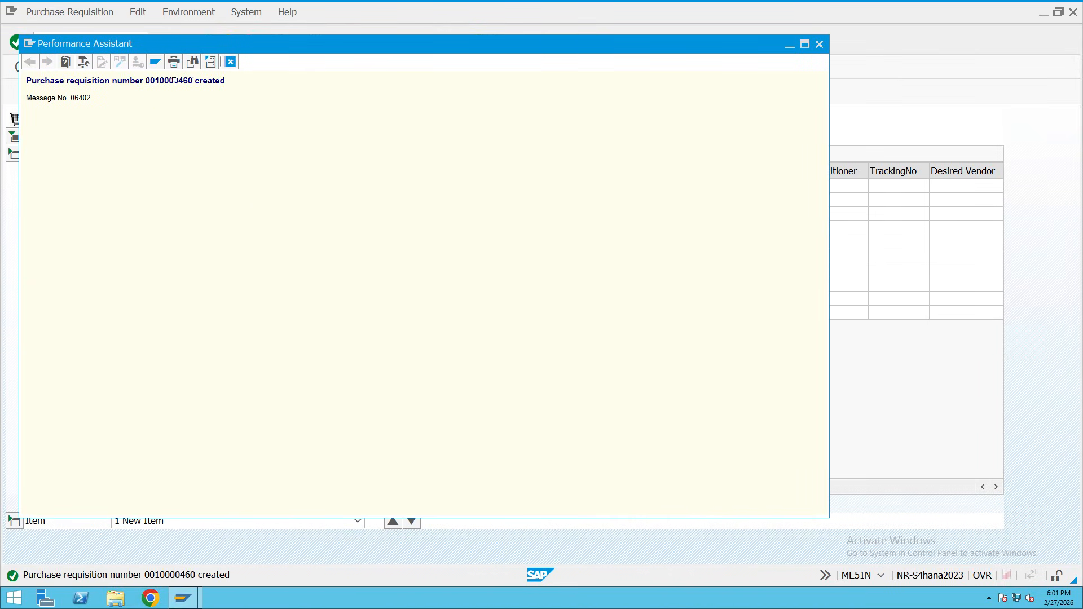
{"action": "left_click_drag", "start_coordinate": [195, 80], "coordinate": [144, 80]}
{"action": "left_click", "coordinate": [230, 62]}
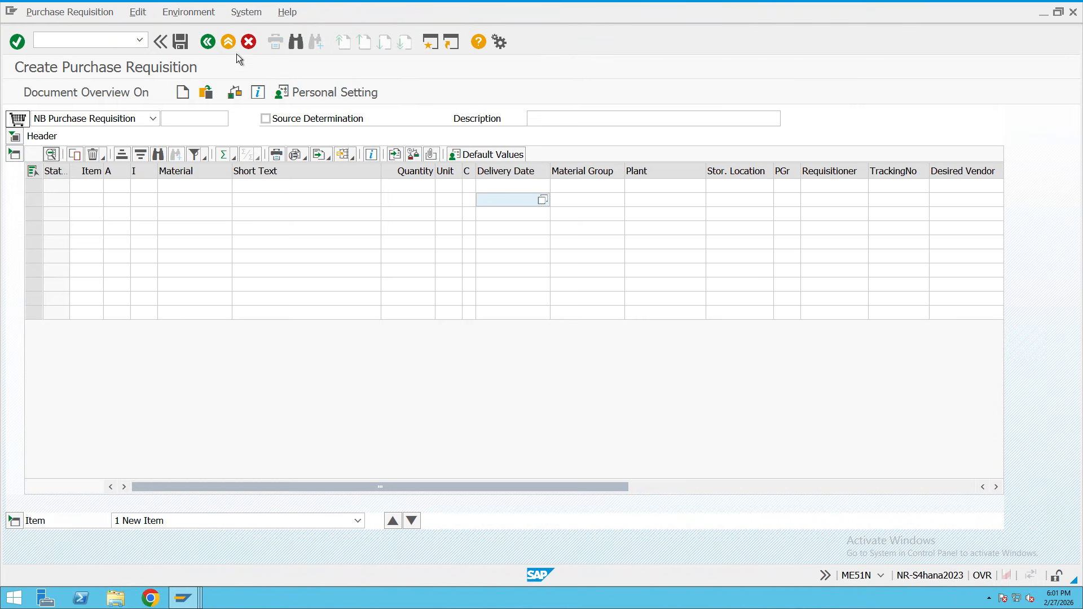
{"action": "left_click", "coordinate": [229, 47]}
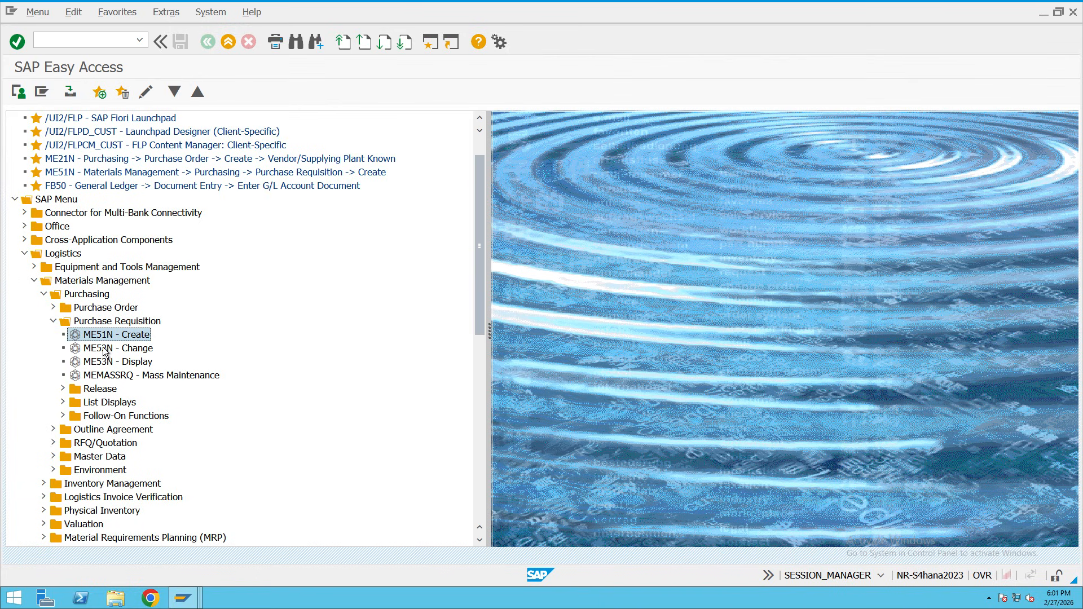
In ME52N, change item 20's quantity from 100 to 200, save, and go back.
{"action": "left_click", "coordinate": [121, 351]}
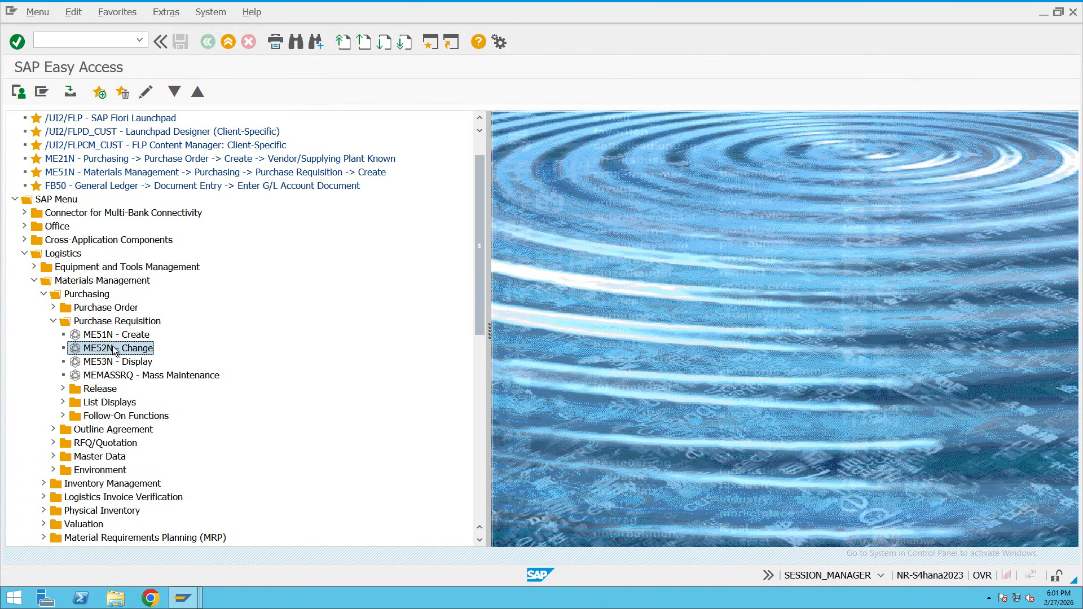
{"action": "double_click", "coordinate": [116, 351]}
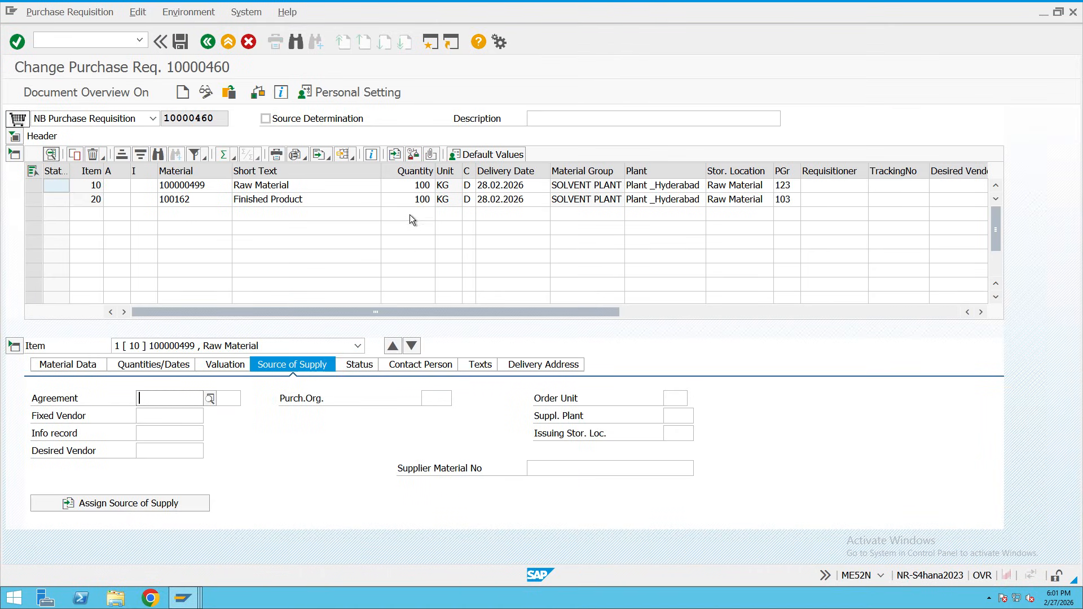
{"action": "left_click", "coordinate": [410, 201]}
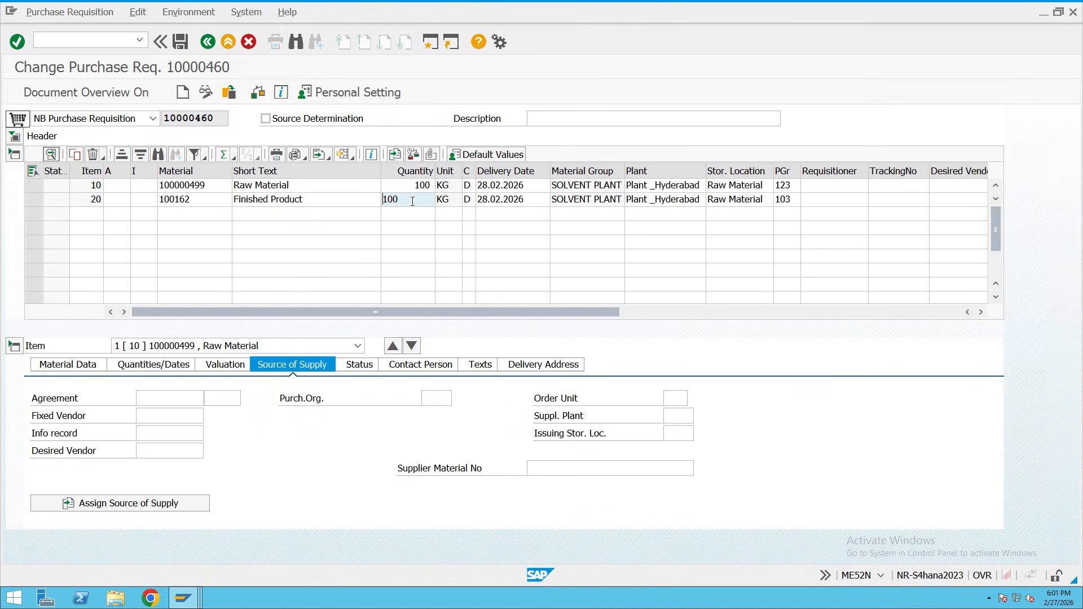
{"action": "left_click_drag", "start_coordinate": [412, 201], "coordinate": [377, 201]}
{"action": "type", "text": "200"}
{"action": "left_click", "coordinate": [180, 42]}
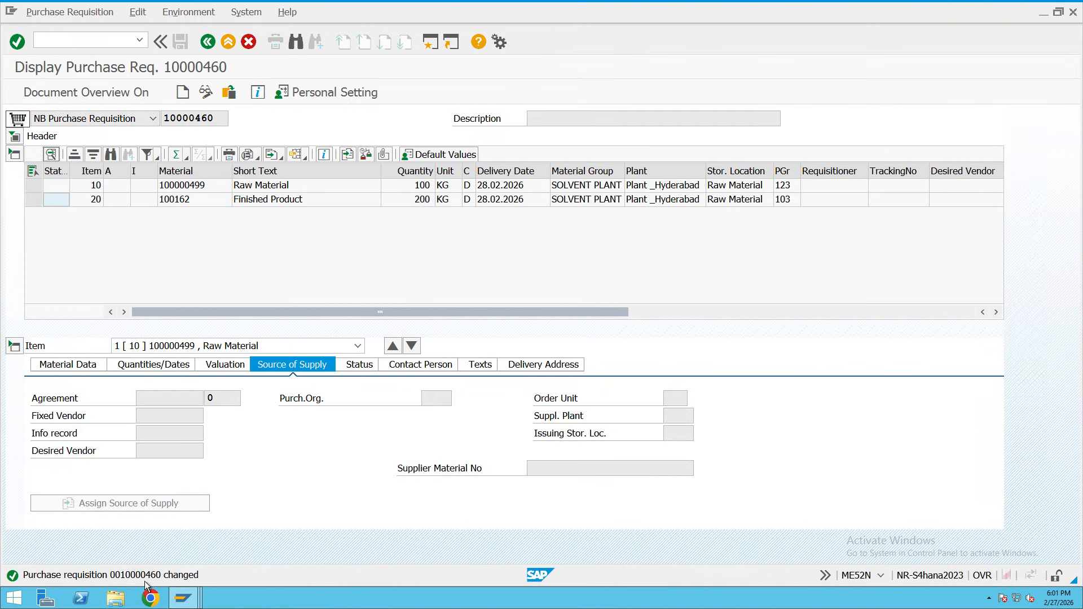
{"action": "left_click", "coordinate": [205, 42]}
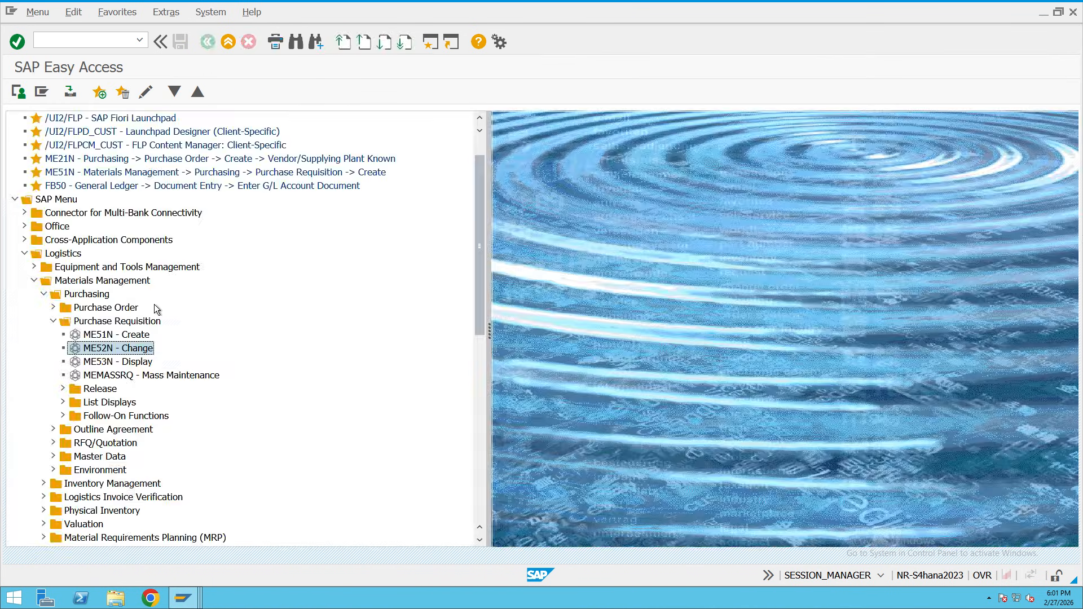
In ME53N, review item 10's material data (group 3142) and quantity 100 with delivery date 28.02.2026.
{"action": "double_click", "coordinate": [120, 362]}
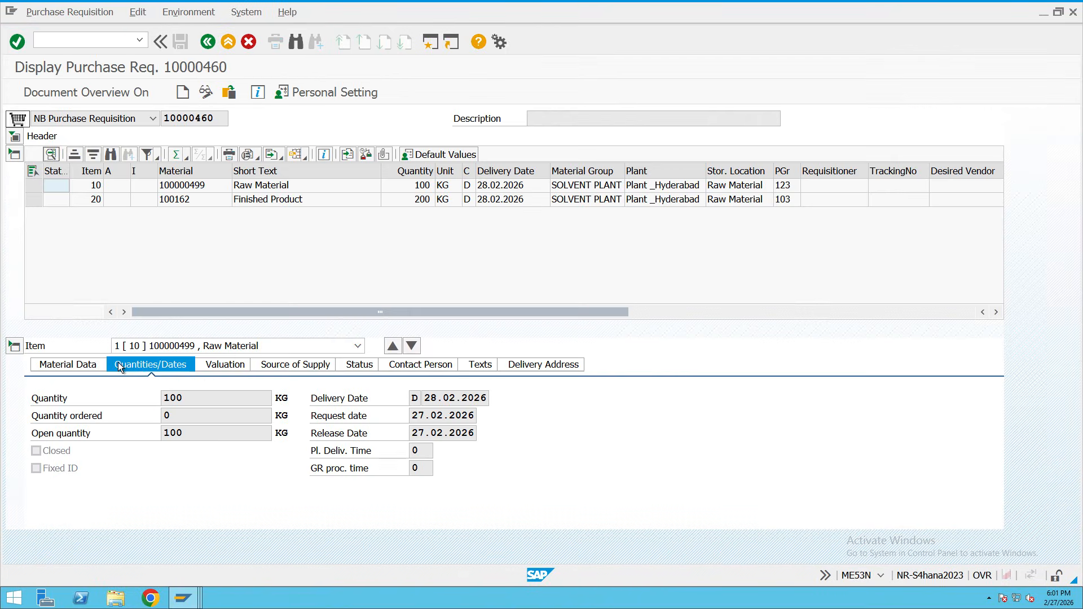
{"action": "left_click", "coordinate": [187, 199]}
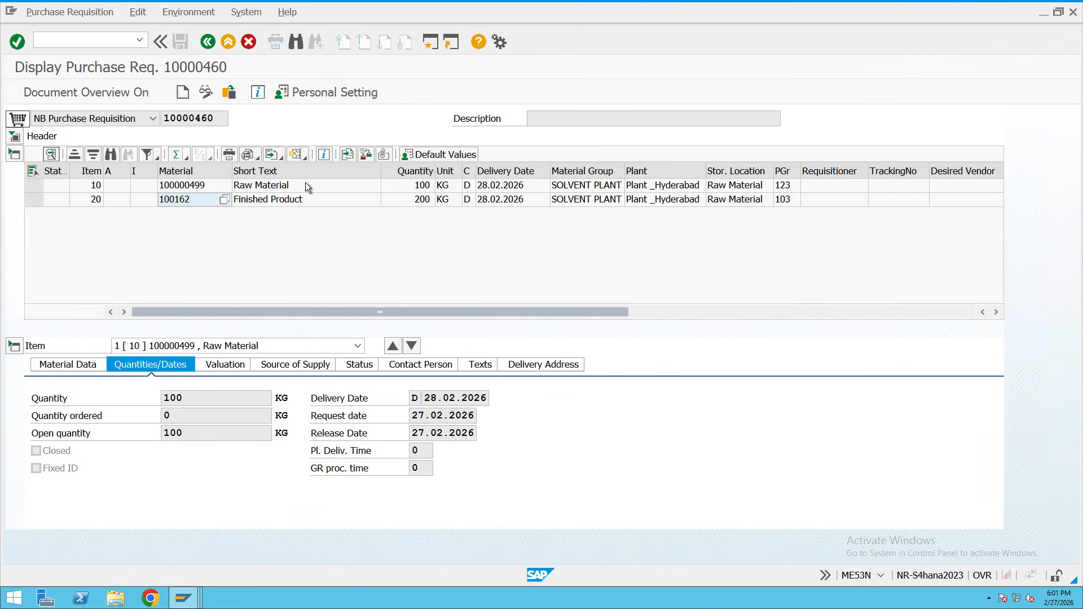
{"action": "left_click", "coordinate": [80, 367]}
{"action": "left_click", "coordinate": [83, 368]}
{"action": "left_click_drag", "start_coordinate": [202, 397], "coordinate": [169, 439]}
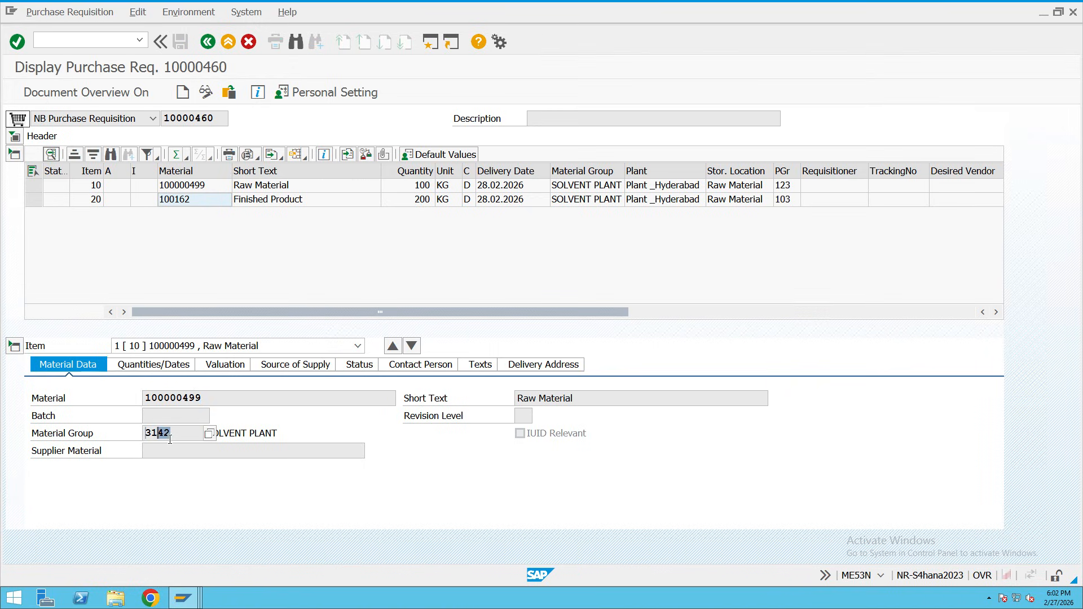
{"action": "double_click", "coordinate": [141, 433]}
{"action": "left_click_drag", "start_coordinate": [595, 395], "coordinate": [514, 398]}
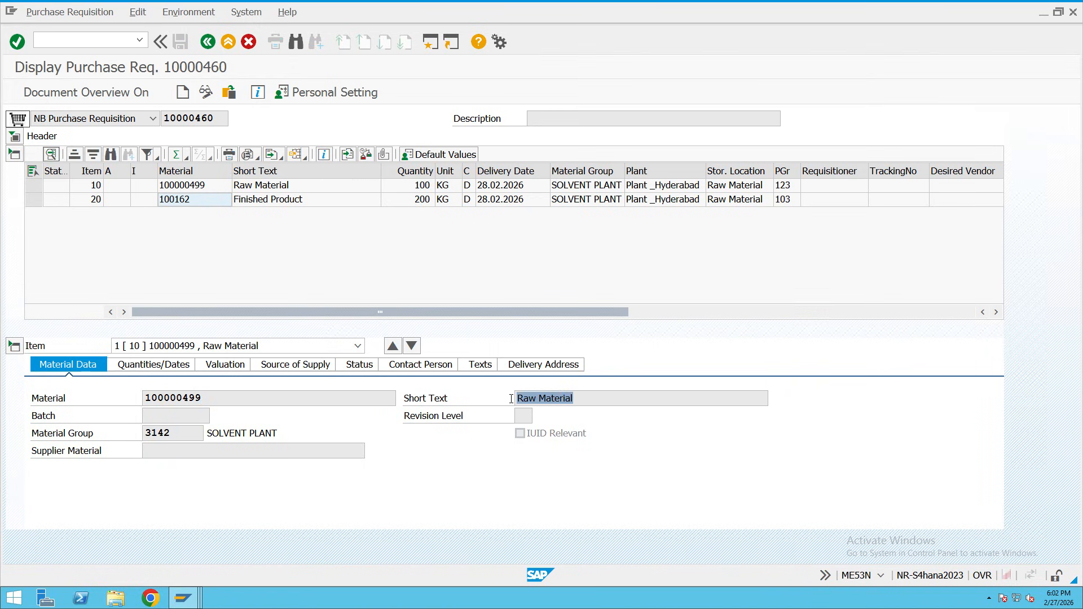
{"action": "left_click", "coordinate": [172, 365]}
{"action": "left_click_drag", "start_coordinate": [185, 398], "coordinate": [157, 401]}
{"action": "double_click", "coordinate": [153, 433]}
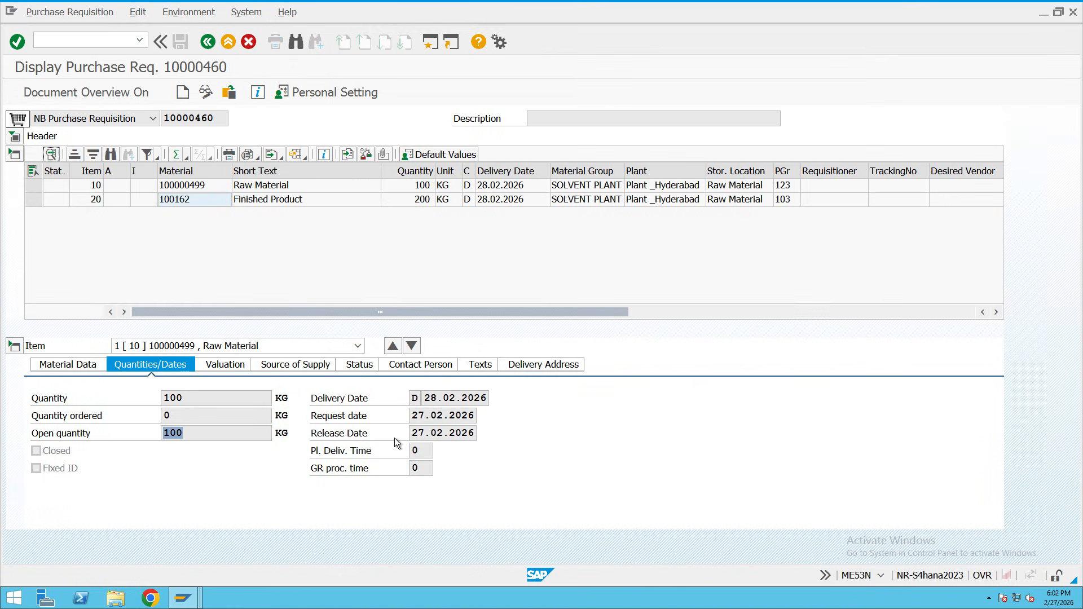
{"action": "left_click_drag", "start_coordinate": [443, 398], "coordinate": [404, 429]}
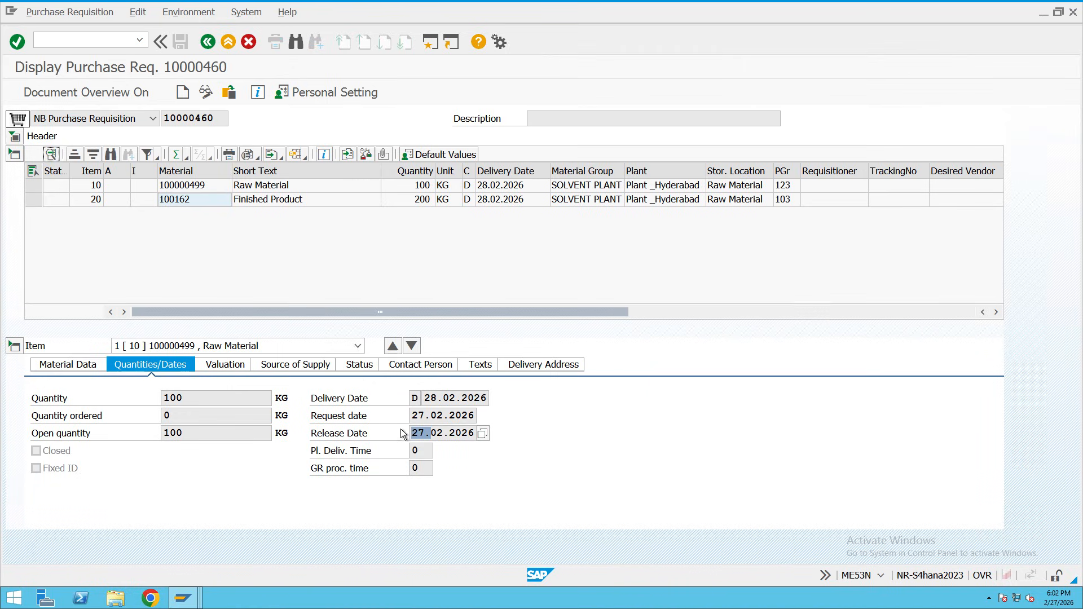
Check item 10's valuation price 100,000, total value 10.000,000 and source of supply.
{"action": "left_click", "coordinate": [227, 369]}
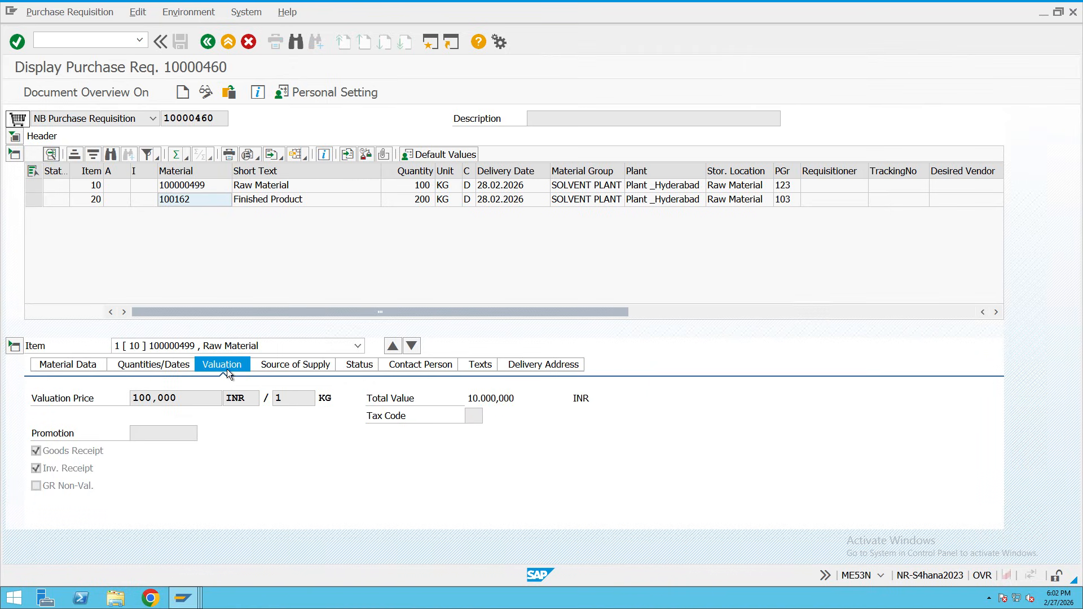
{"action": "left_click", "coordinate": [176, 398]}
{"action": "double_click", "coordinate": [135, 400]}
{"action": "left_click_drag", "start_coordinate": [513, 398], "coordinate": [467, 398]}
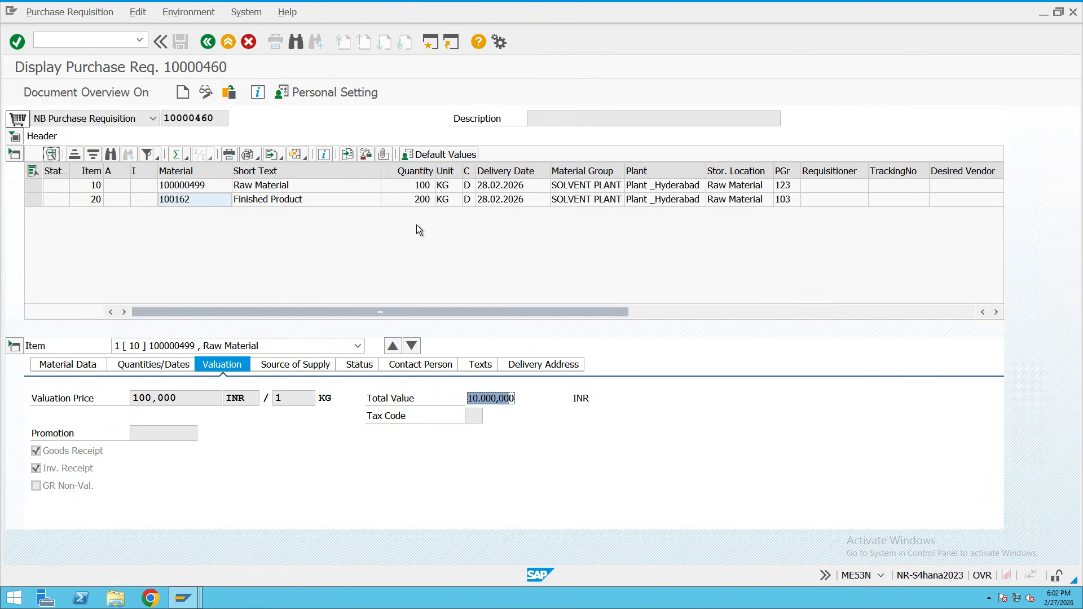
{"action": "left_click", "coordinate": [285, 365]}
{"action": "left_click", "coordinate": [159, 419]}
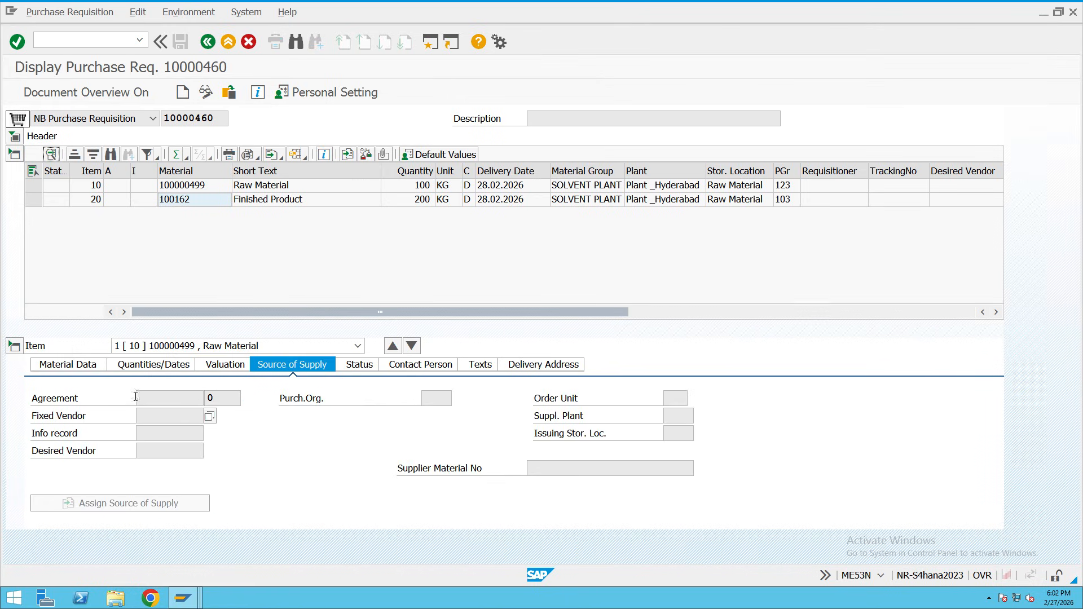
Inspect item 10's delivery address, item texts and contact person details.
{"action": "left_click", "coordinate": [550, 365]}
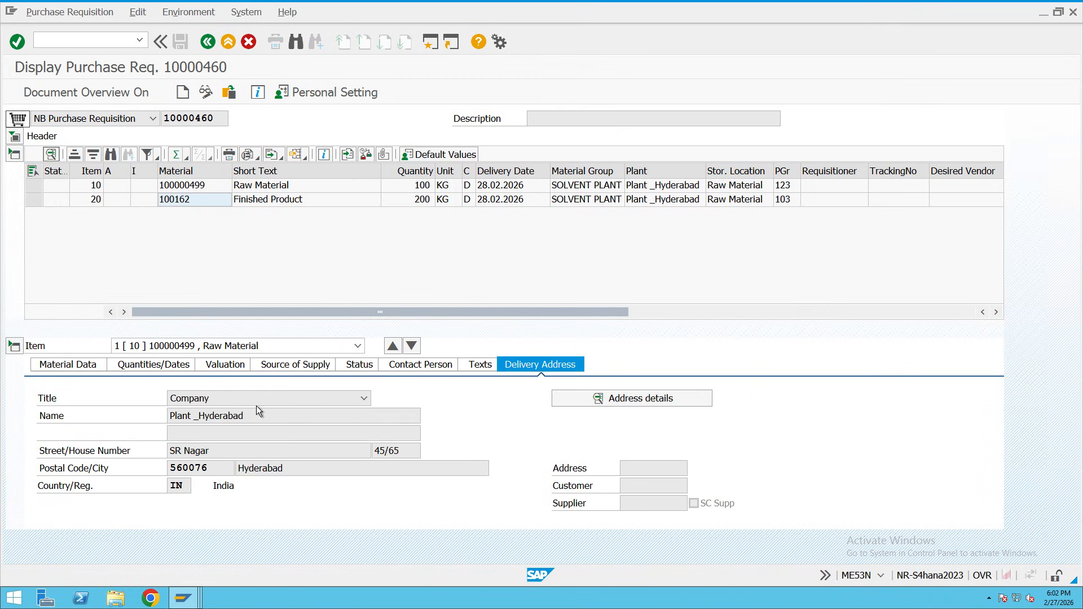
{"action": "left_click", "coordinate": [249, 404]}
{"action": "left_click", "coordinate": [472, 370]}
{"action": "left_click_drag", "start_coordinate": [223, 420], "coordinate": [465, 449]}
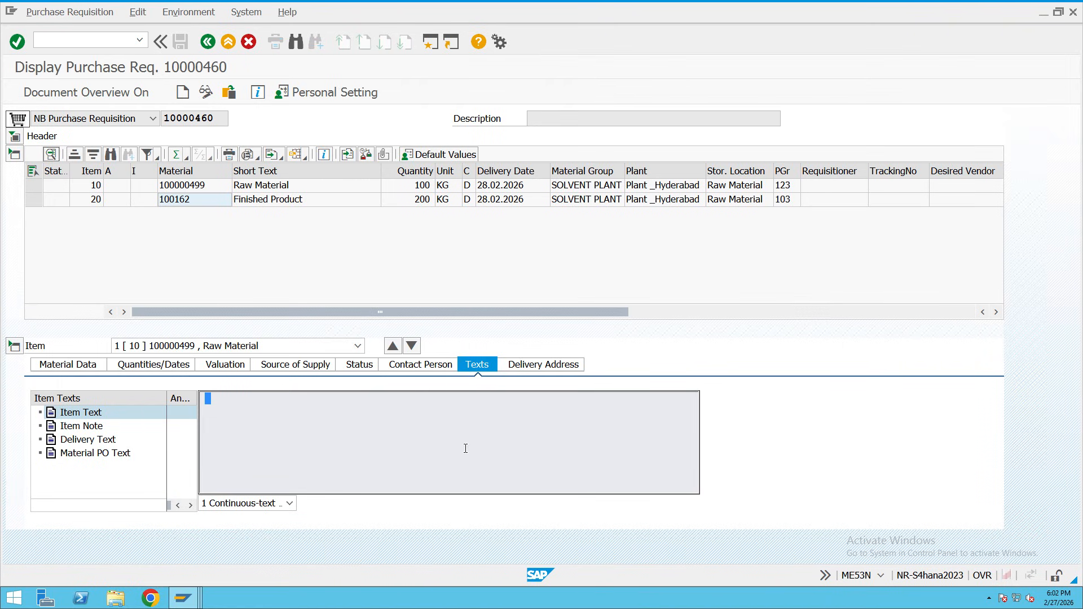
{"action": "left_click", "coordinate": [425, 367]}
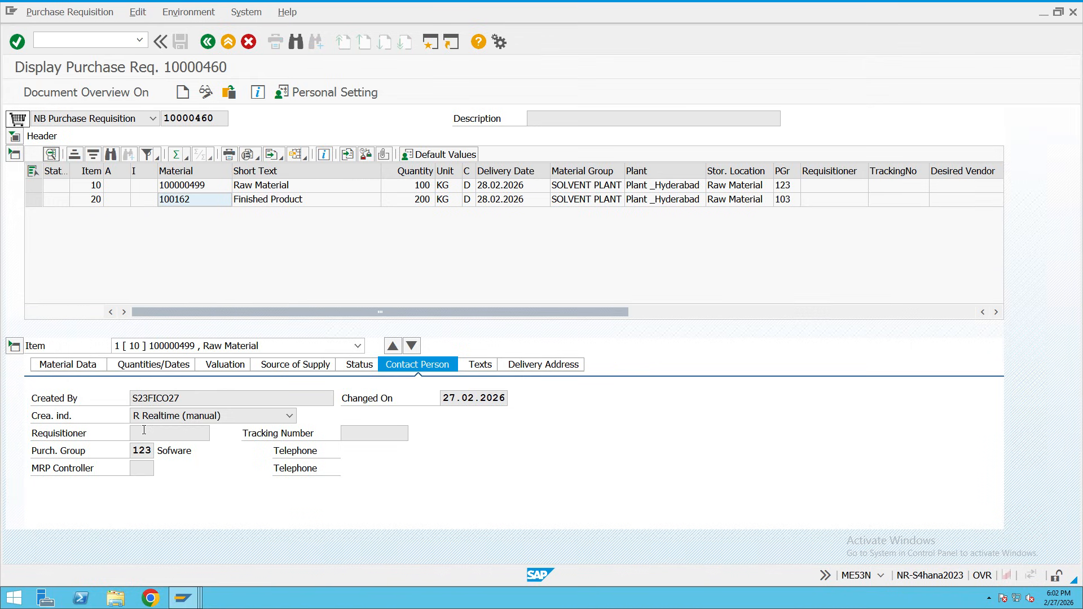
{"action": "left_click_drag", "start_coordinate": [193, 403], "coordinate": [131, 402]}
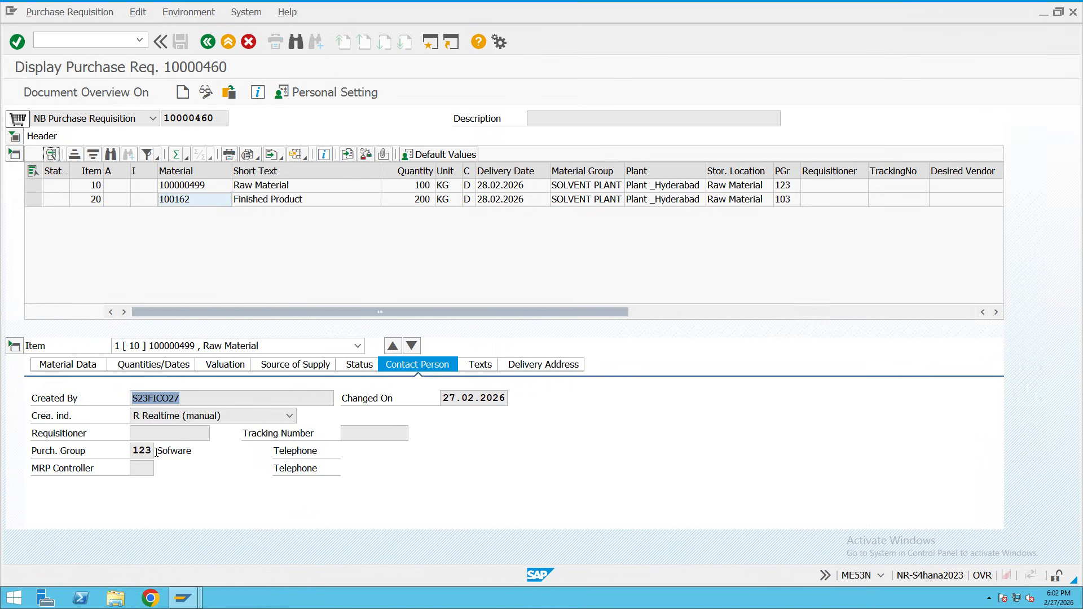
{"action": "left_click", "coordinate": [137, 453]}
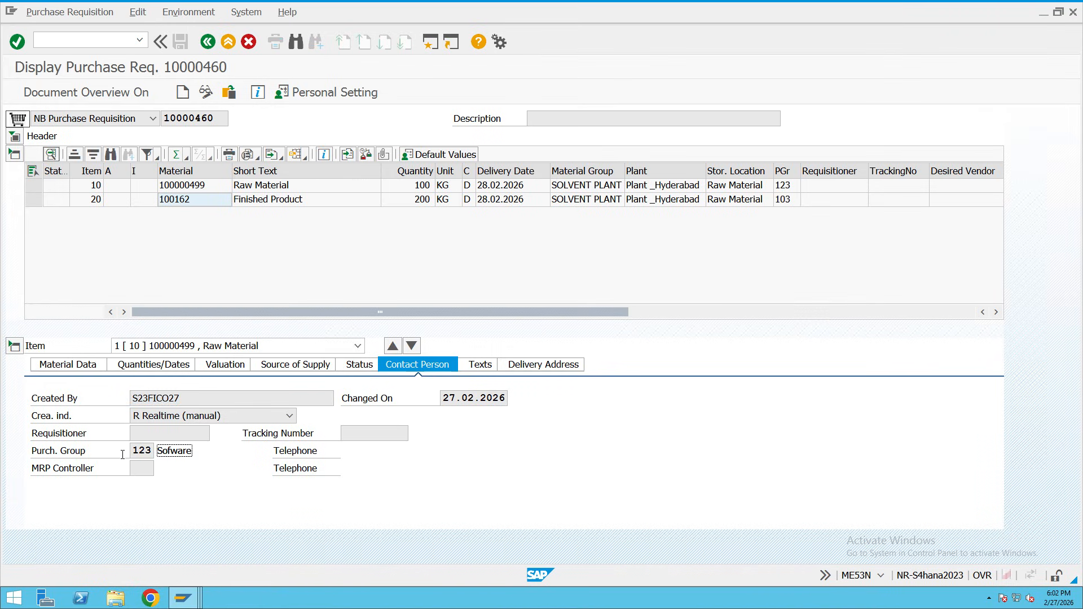
{"action": "left_click", "coordinate": [333, 438]}
Close the requisition display, bring the Materials List window forward, and start a new SAP session.
{"action": "mouse_move", "coordinate": [273, 5]}
{"action": "left_click", "coordinate": [228, 43]}
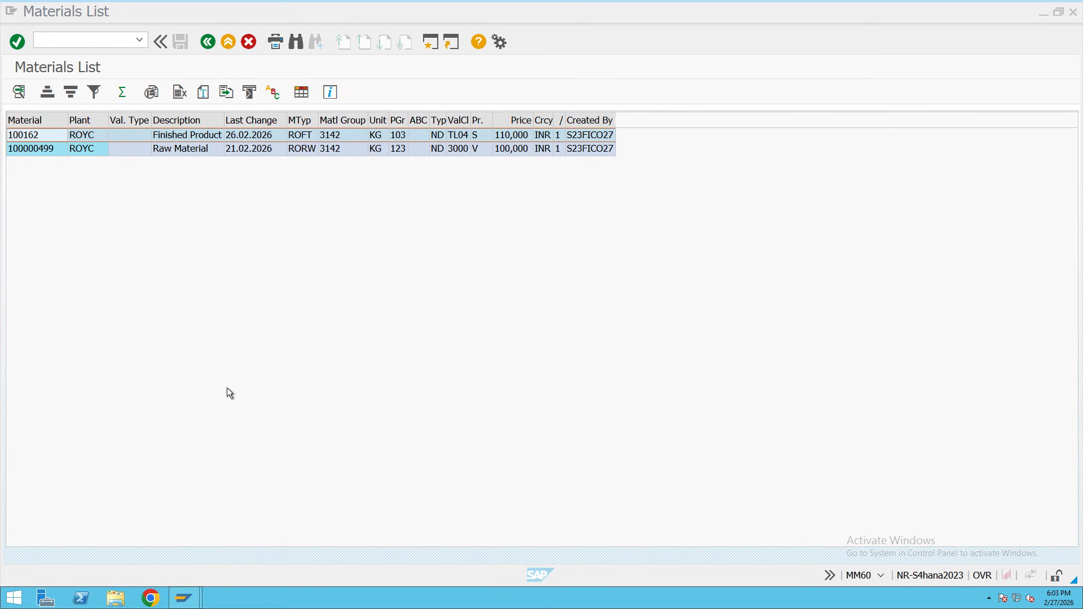
{"action": "mouse_move", "coordinate": [184, 597]}
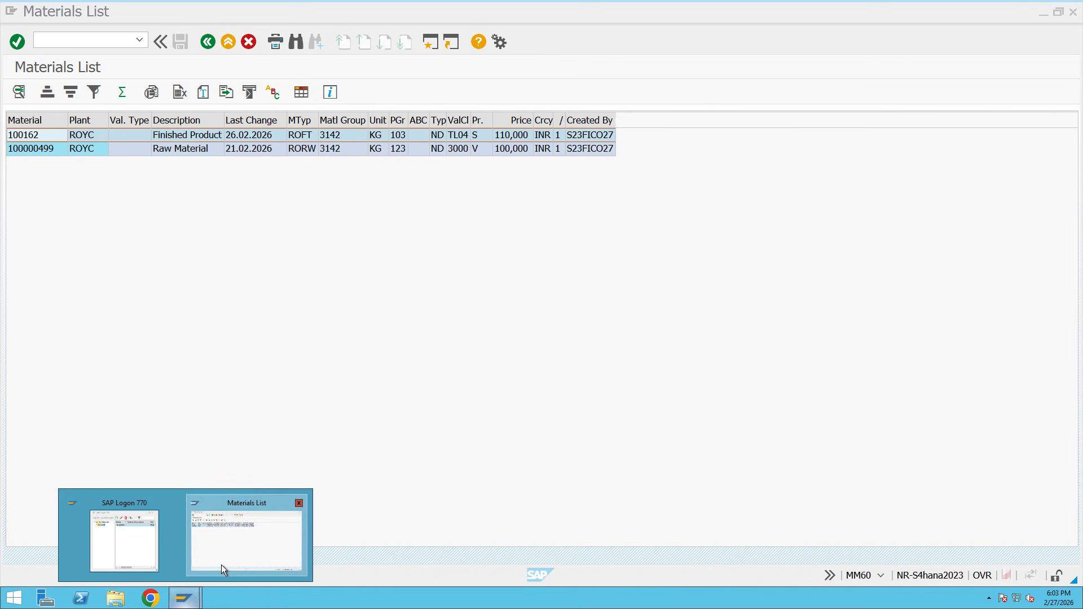
{"action": "left_click", "coordinate": [221, 564]}
{"action": "left_click", "coordinate": [430, 41]}
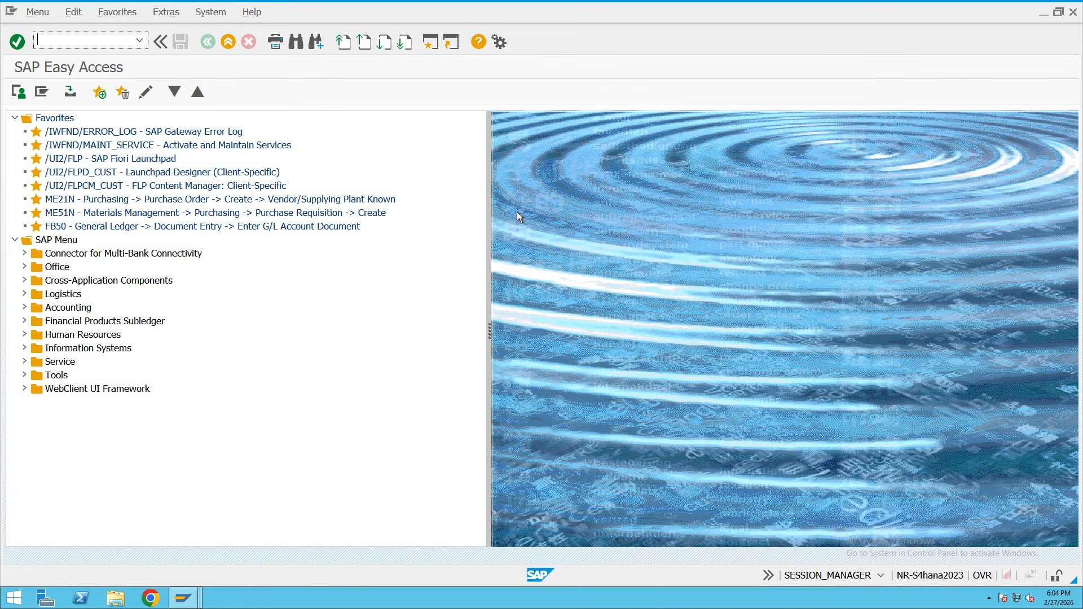
Expand Logistics > Materials Management > Purchasing > Purchase Order in the Easy Access menu.
{"action": "mouse_move", "coordinate": [416, 3]}
{"action": "left_click", "coordinate": [24, 294]}
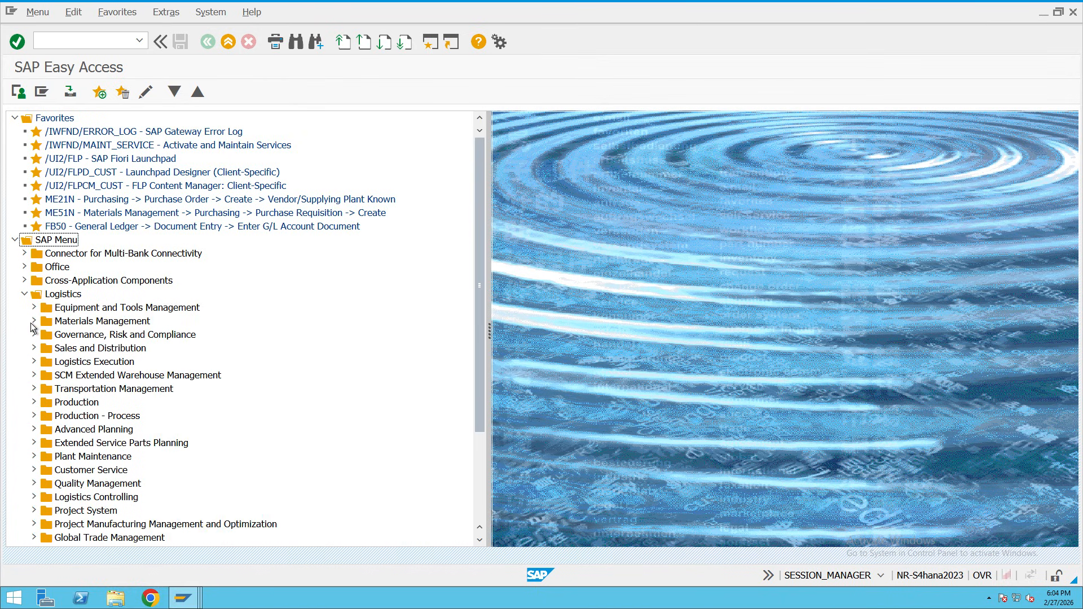
{"action": "left_click", "coordinate": [33, 322]}
{"action": "left_click", "coordinate": [43, 335]}
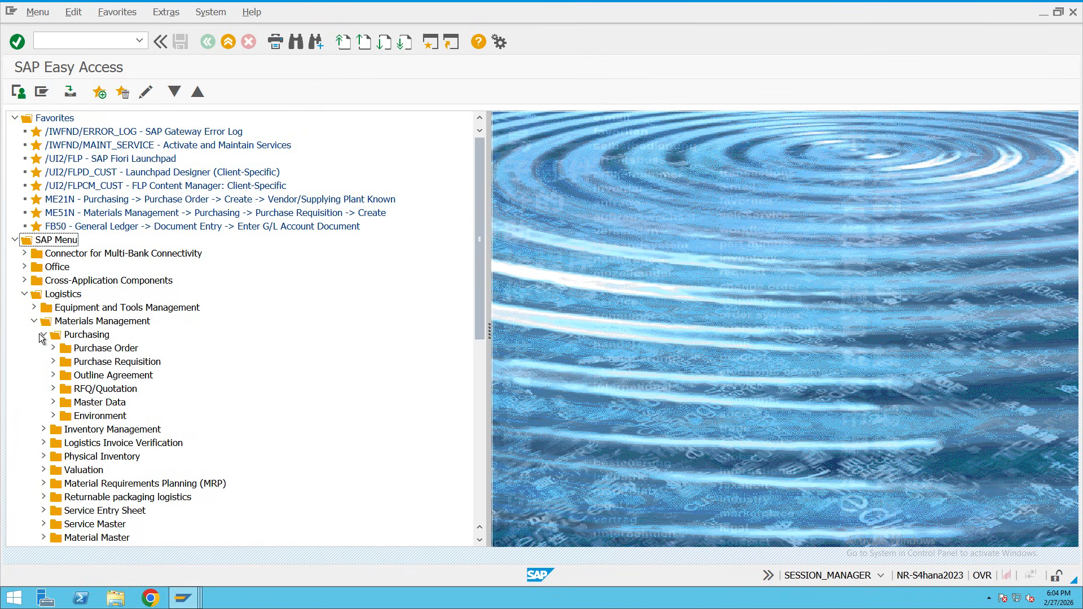
{"action": "left_click", "coordinate": [53, 347]}
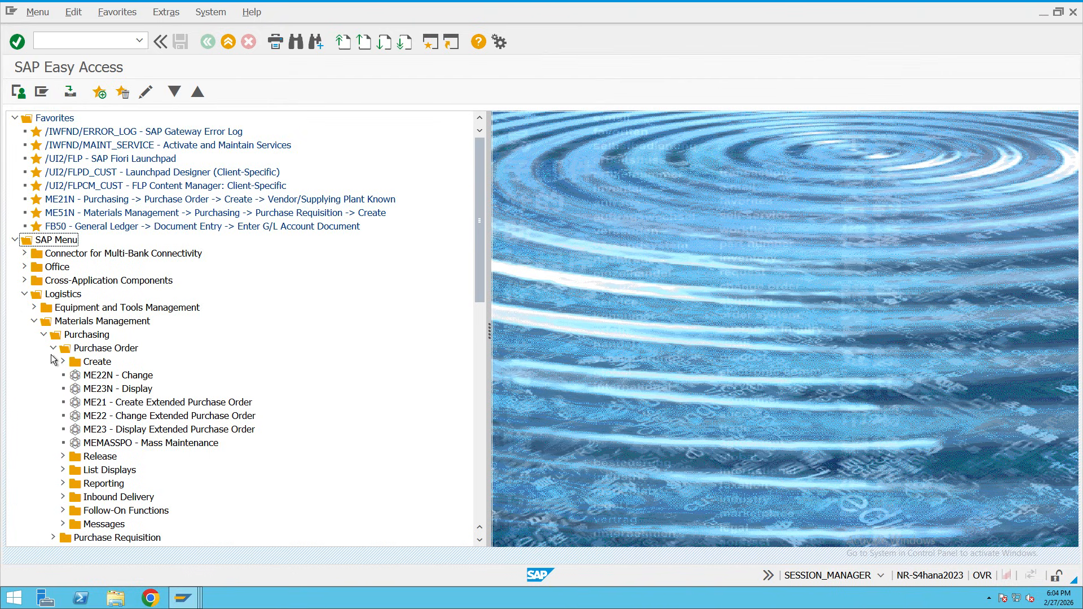
{"action": "left_click", "coordinate": [62, 361]}
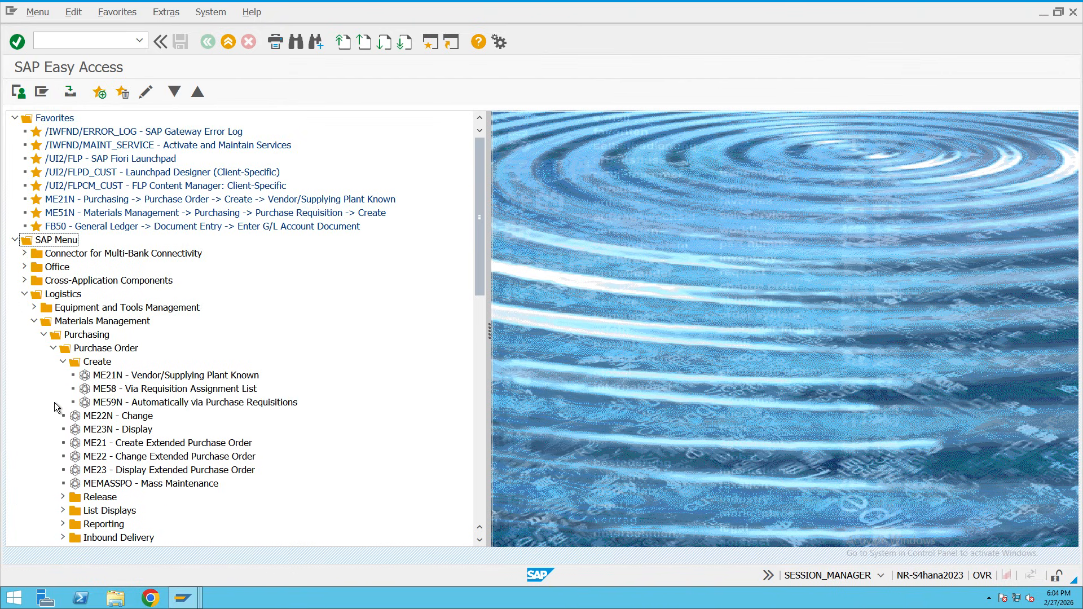
Look over the ME21N, ME22N and ME23N entries, ending on ME21N Create.
{"action": "left_click", "coordinate": [115, 381]}
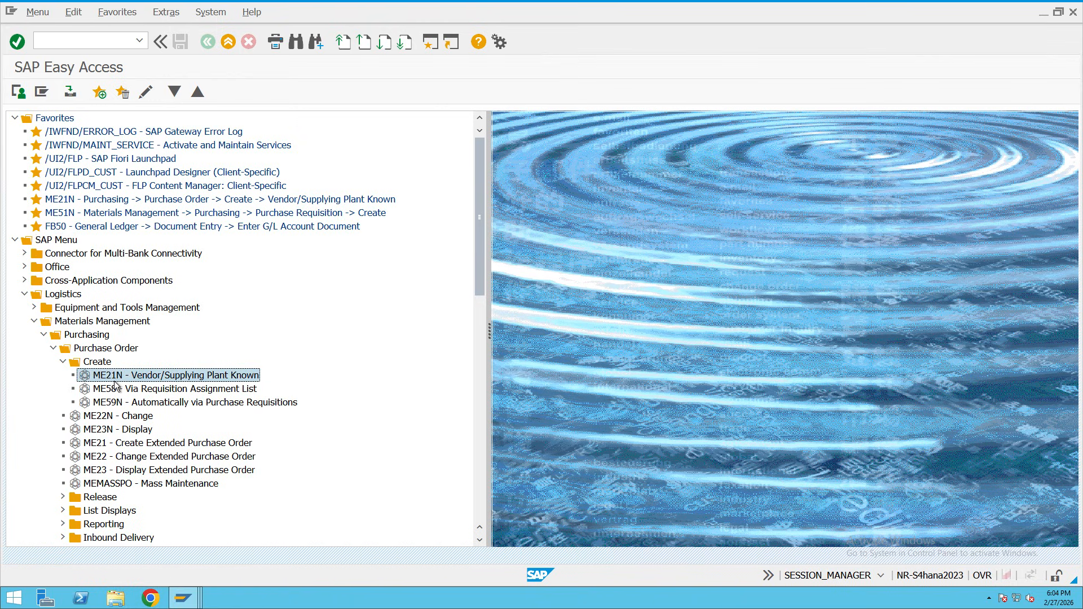
{"action": "left_click", "coordinate": [115, 418]}
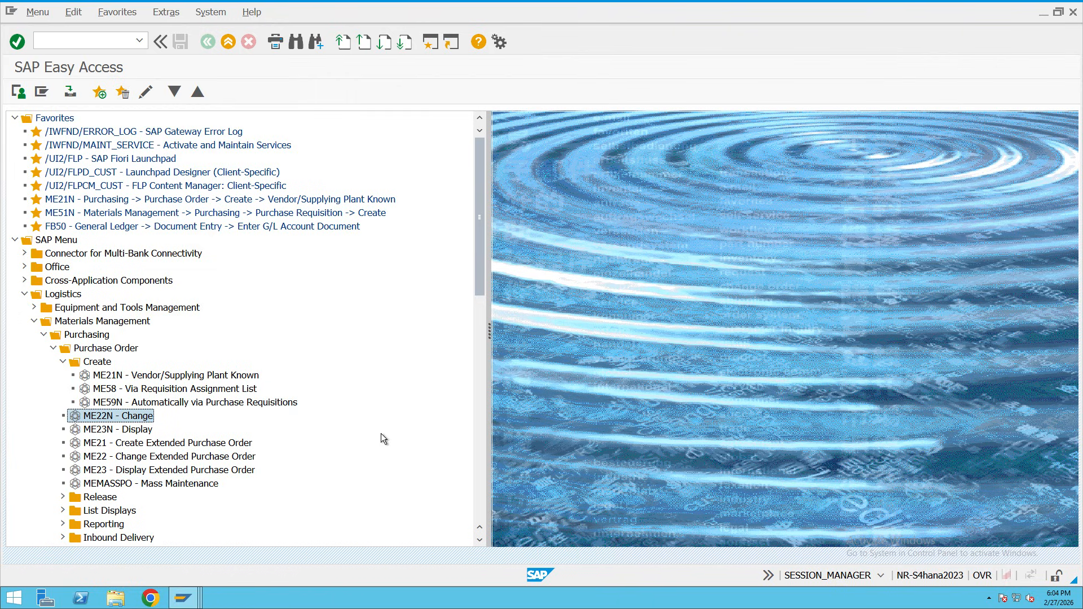
{"action": "key", "text": "Down"}
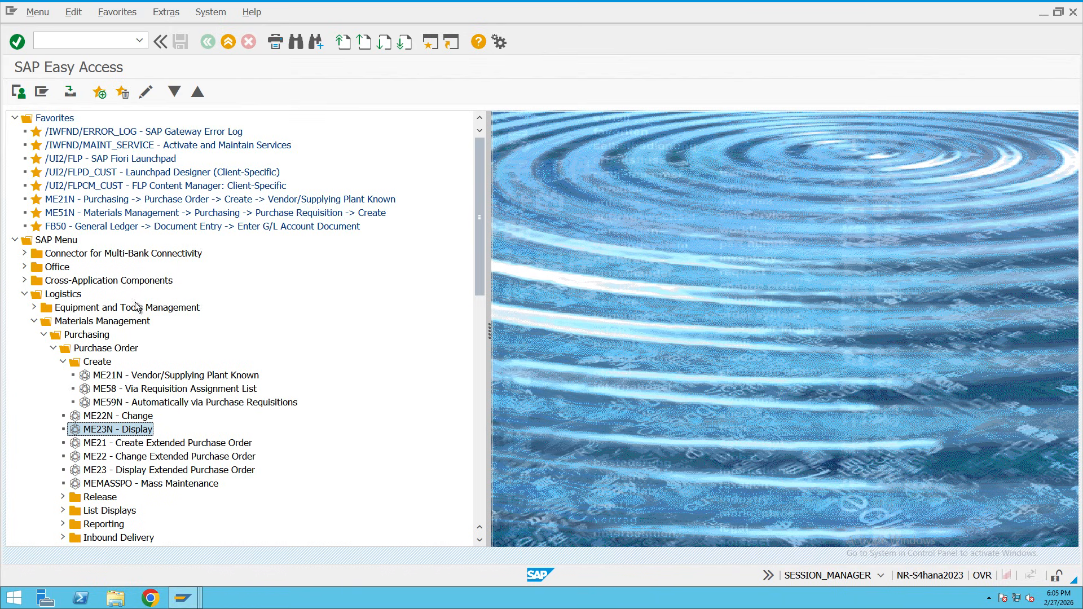
{"action": "left_click", "coordinate": [146, 377]}
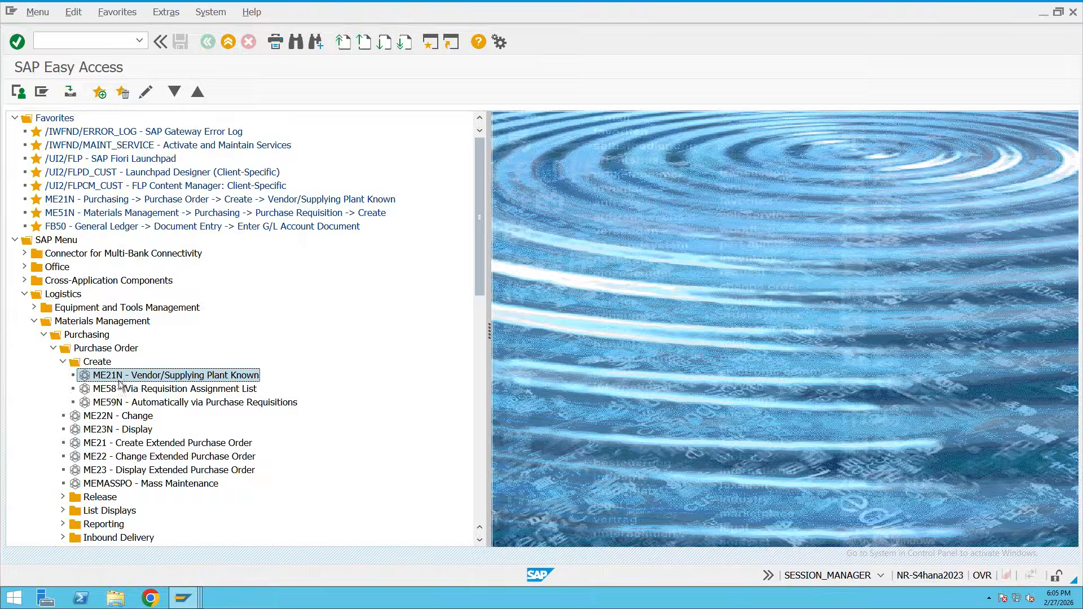
Launch ME21N and pick supplier 250407 from a supplier search limited to company code ROYC.
{"action": "double_click", "coordinate": [141, 378]}
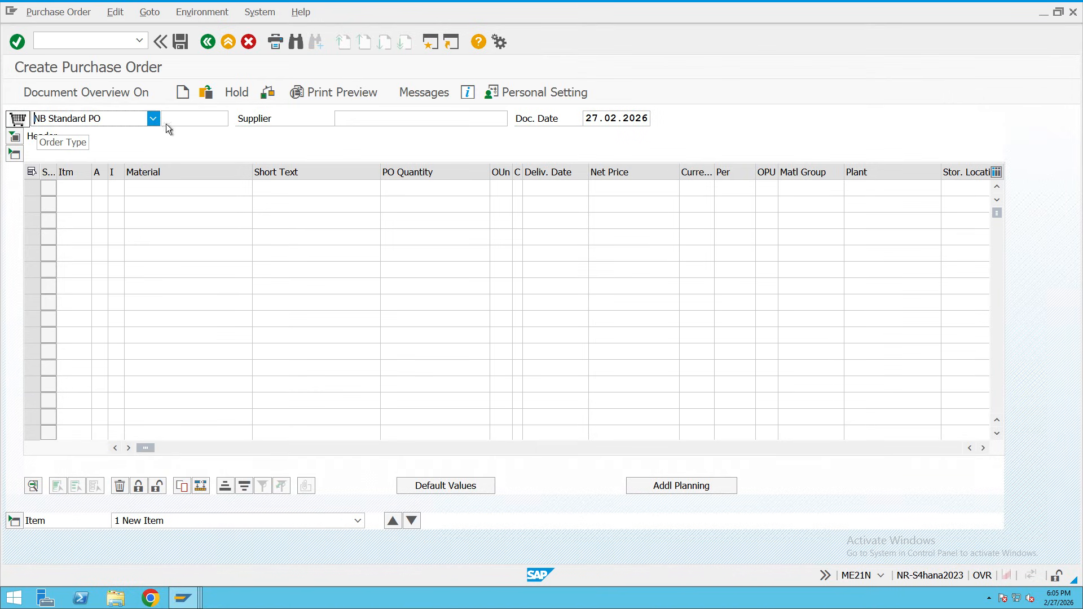
{"action": "left_click", "coordinate": [363, 120]}
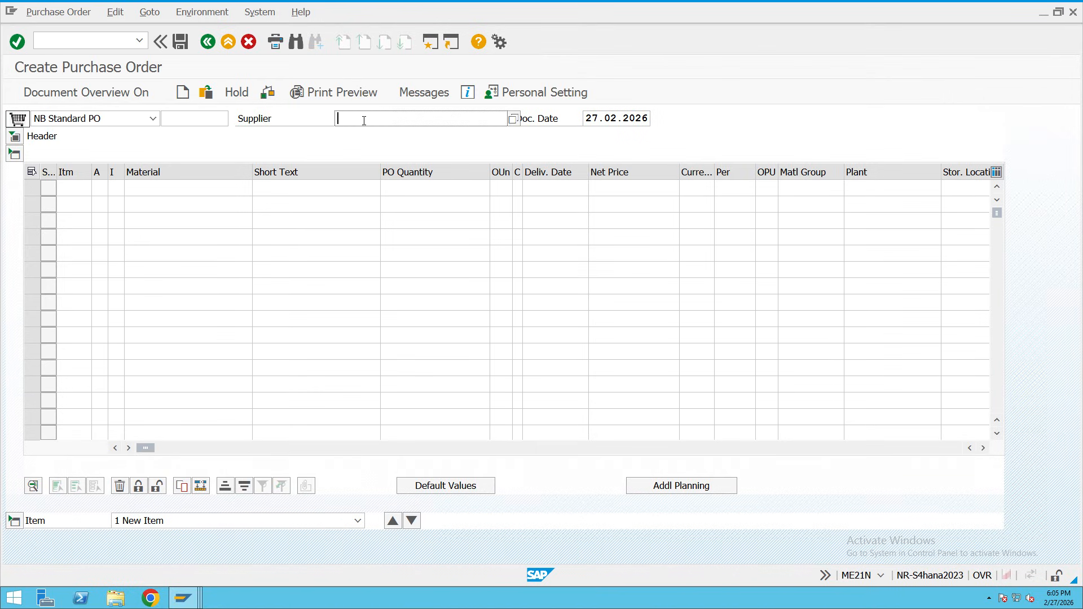
{"action": "left_click", "coordinate": [512, 118]}
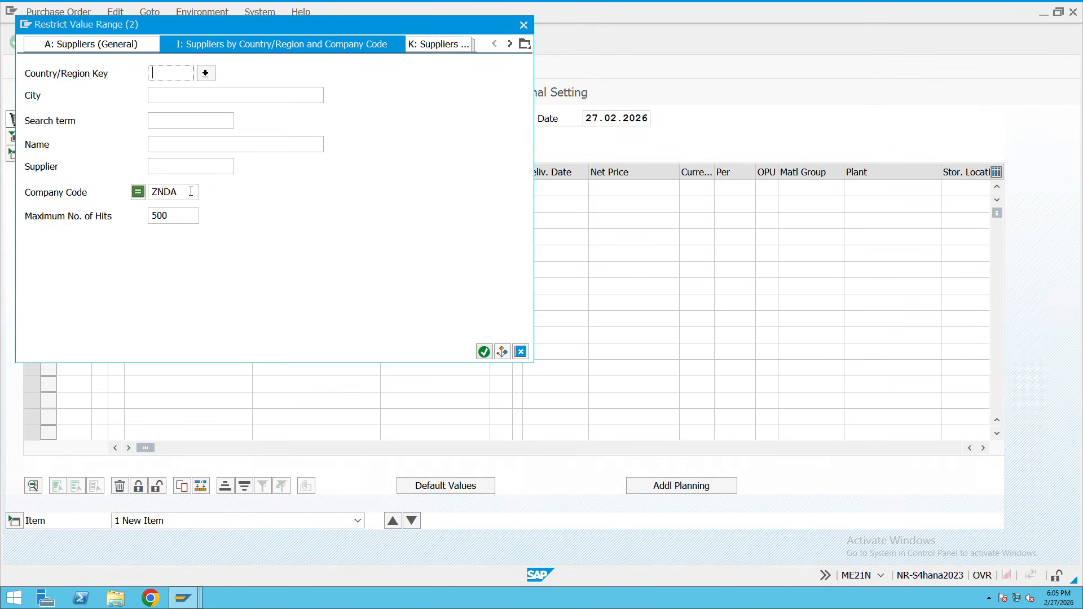
{"action": "left_click_drag", "start_coordinate": [179, 193], "coordinate": [148, 193]}
{"action": "key", "text": "BackSpace"}
{"action": "type", "text": "ROYV"}
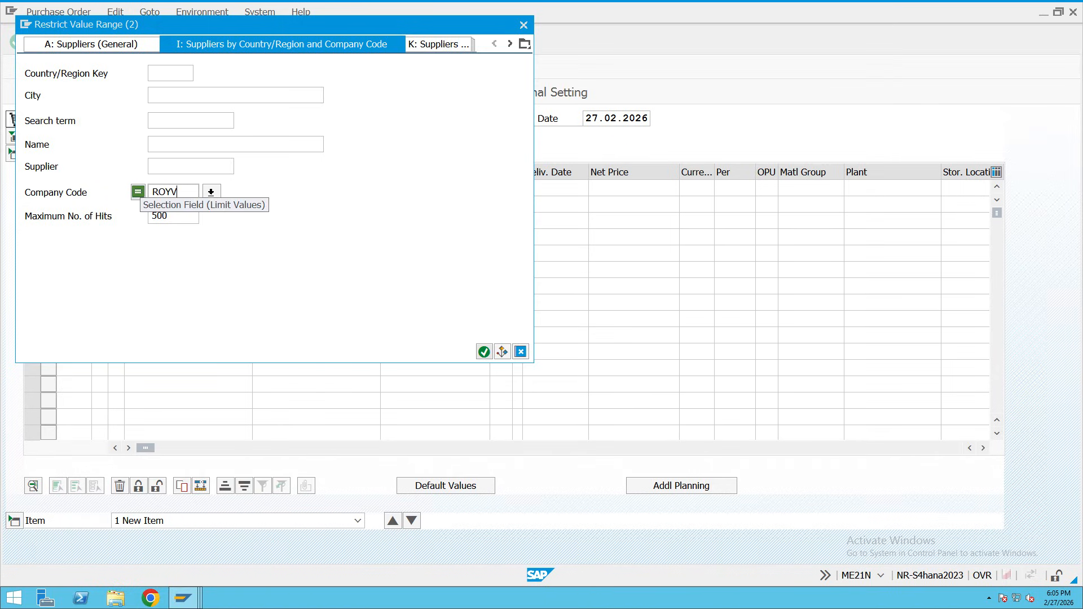
{"action": "key", "text": "BackSpace"}
{"action": "type", "text": "C"}
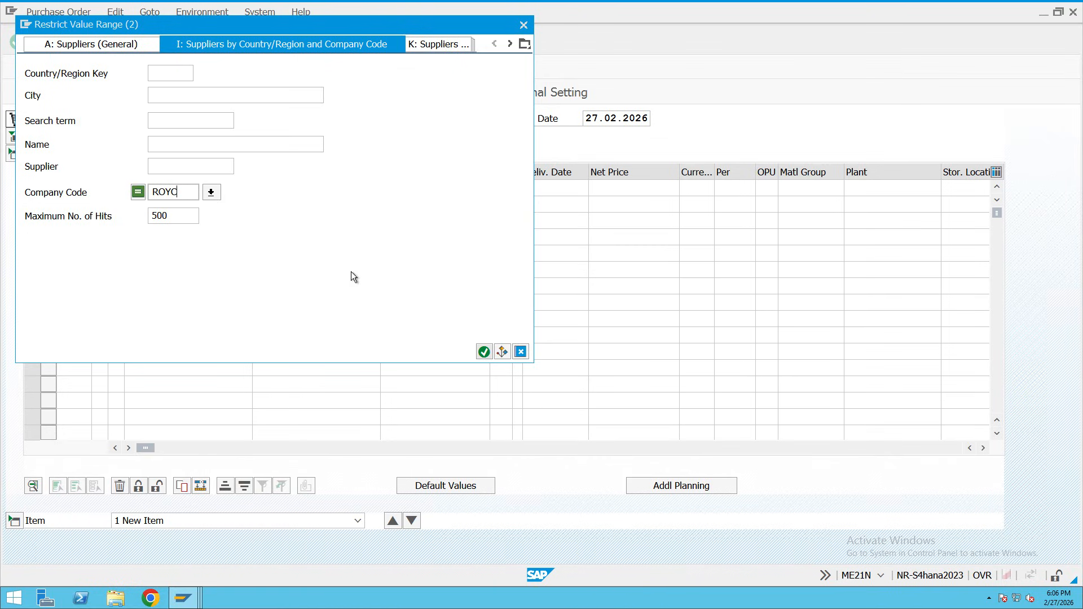
{"action": "left_click", "coordinate": [484, 352]}
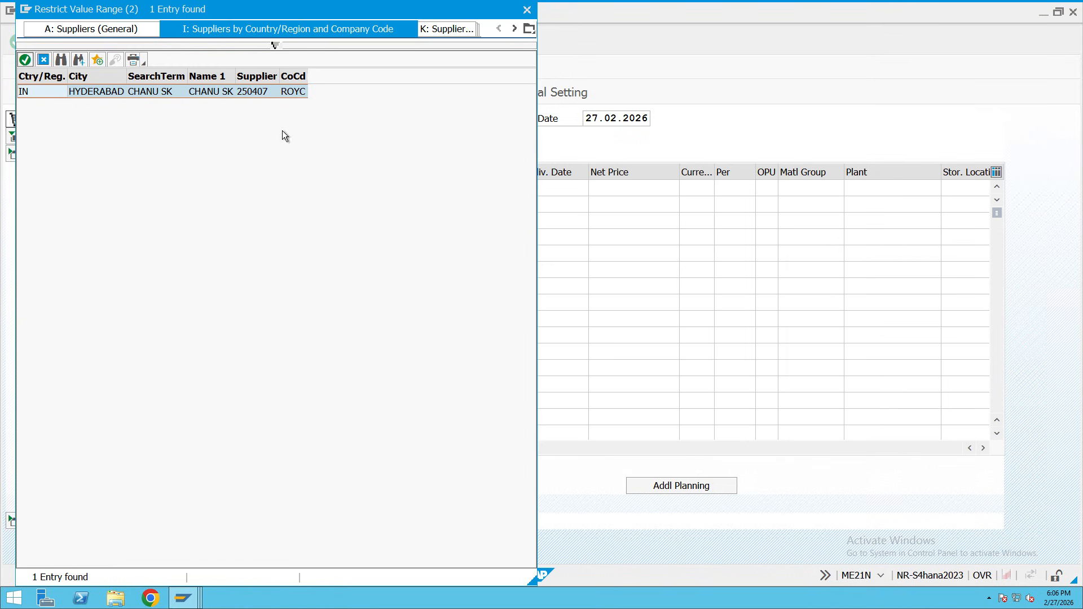
{"action": "double_click", "coordinate": [200, 92]}
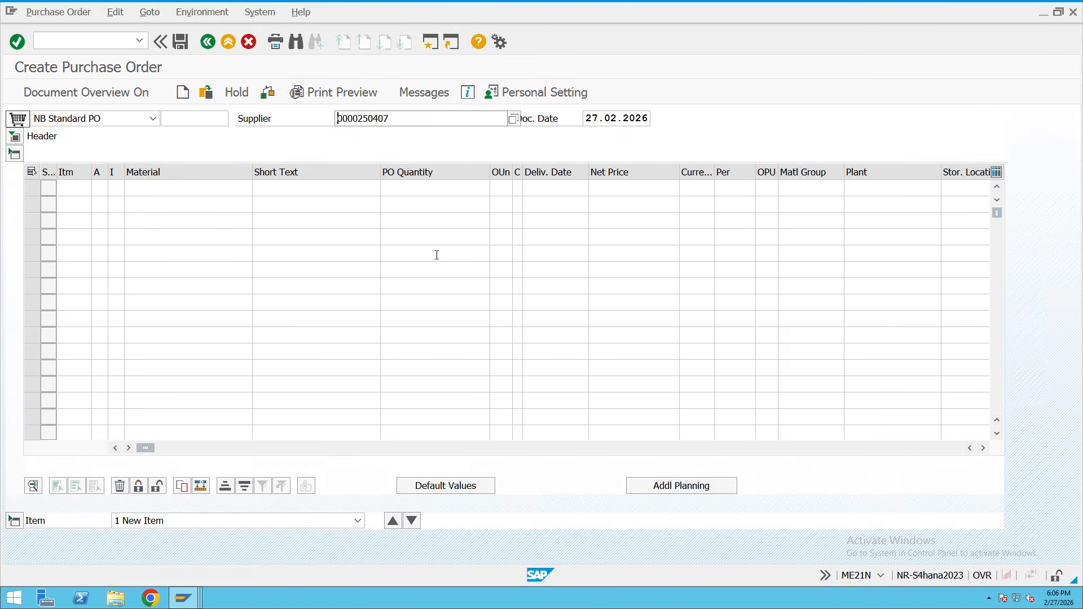
Validate supplier 250407 and enter ROYC as the purchasing organization.
{"action": "key", "text": "Return"}
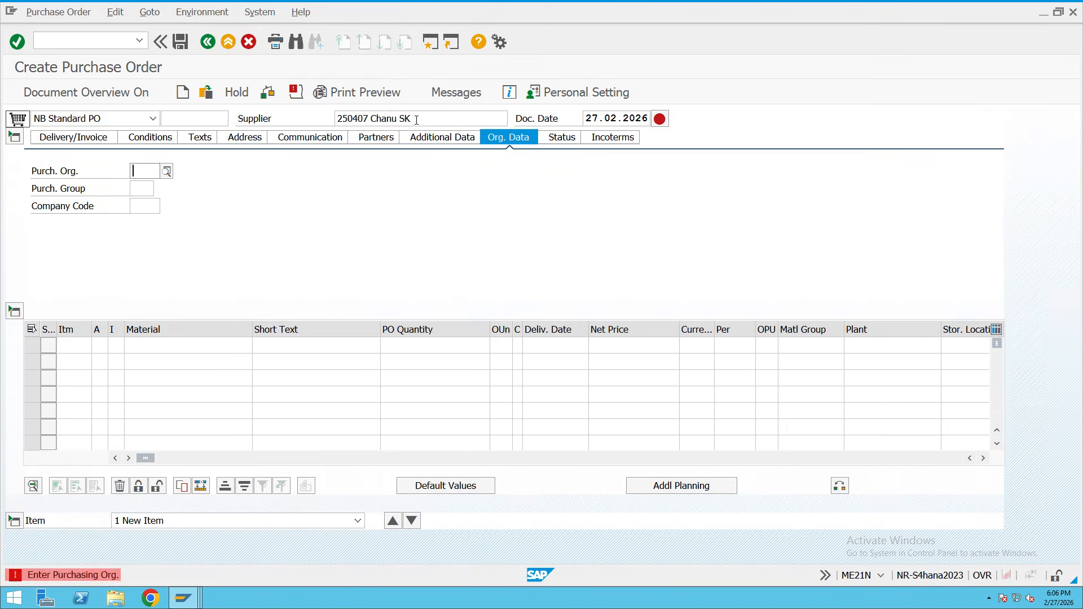
{"action": "left_click_drag", "start_coordinate": [415, 119], "coordinate": [330, 120]}
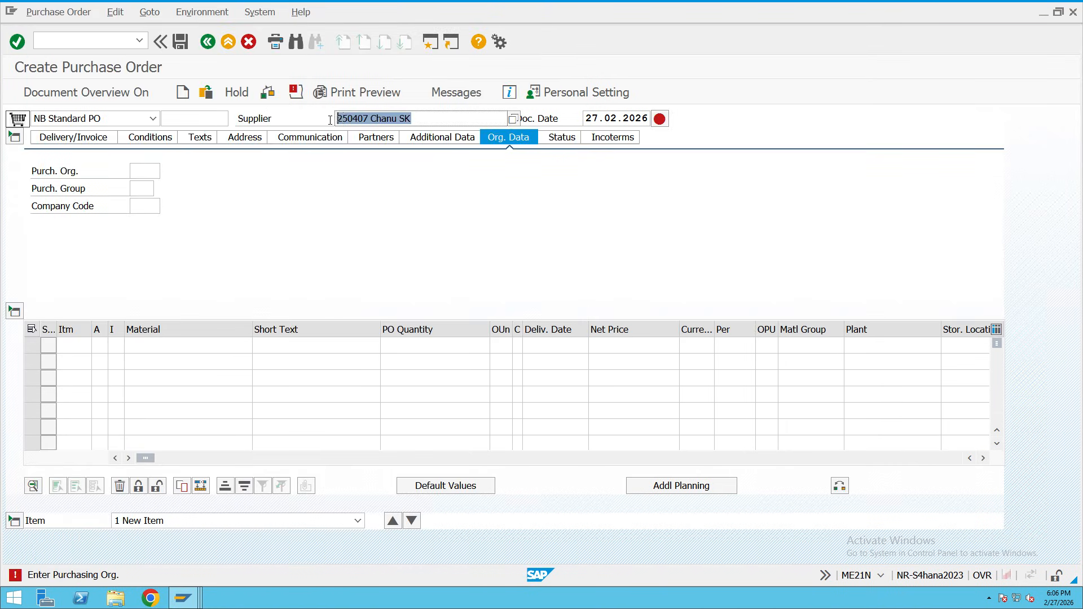
{"action": "left_click", "coordinate": [139, 172]}
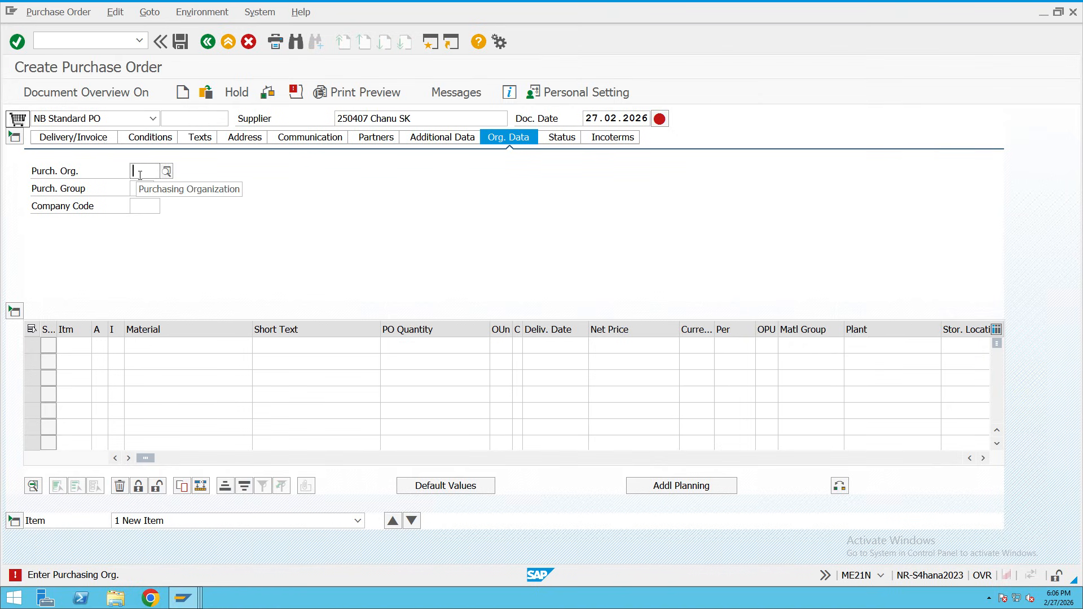
{"action": "type", "text": "royc"}
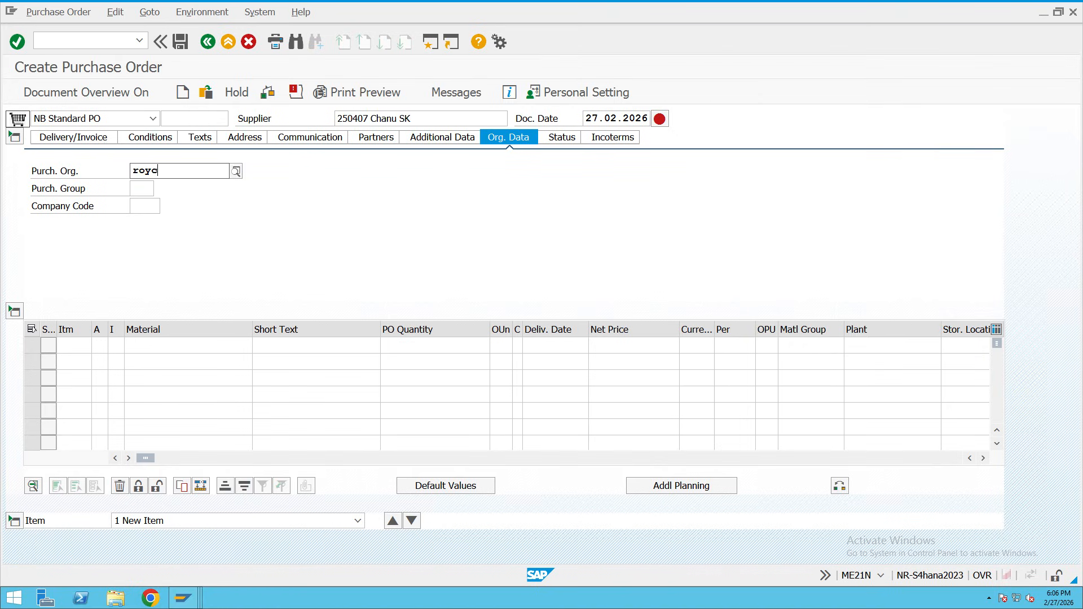
{"action": "left_click", "coordinate": [186, 200]}
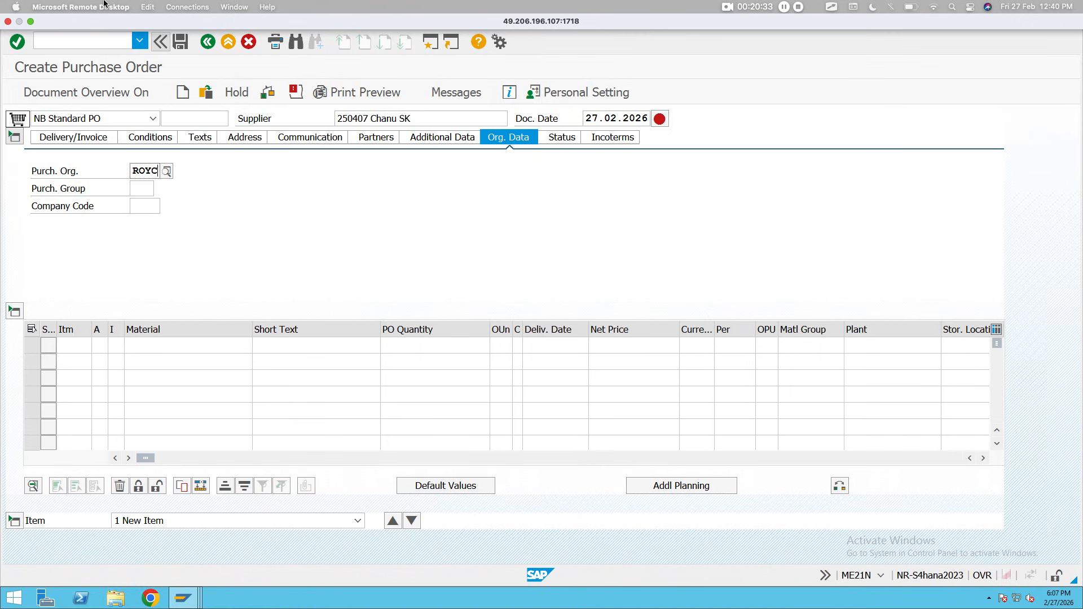
Choose purchasing group 101 (Steel Buyer) and enter company code ROYC.
{"action": "left_click", "coordinate": [145, 189]}
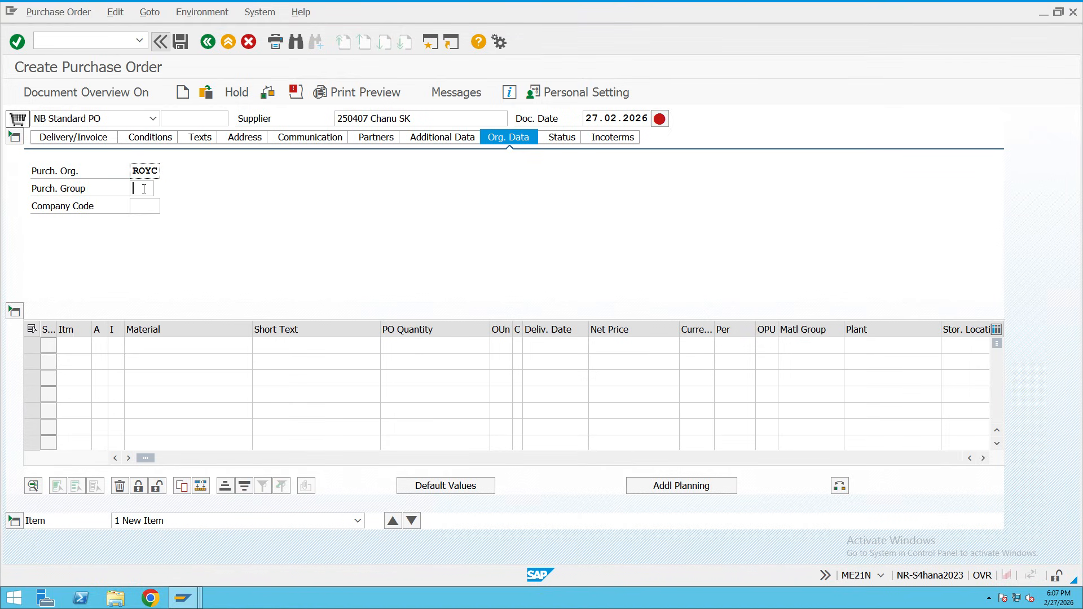
{"action": "key", "text": "F4"}
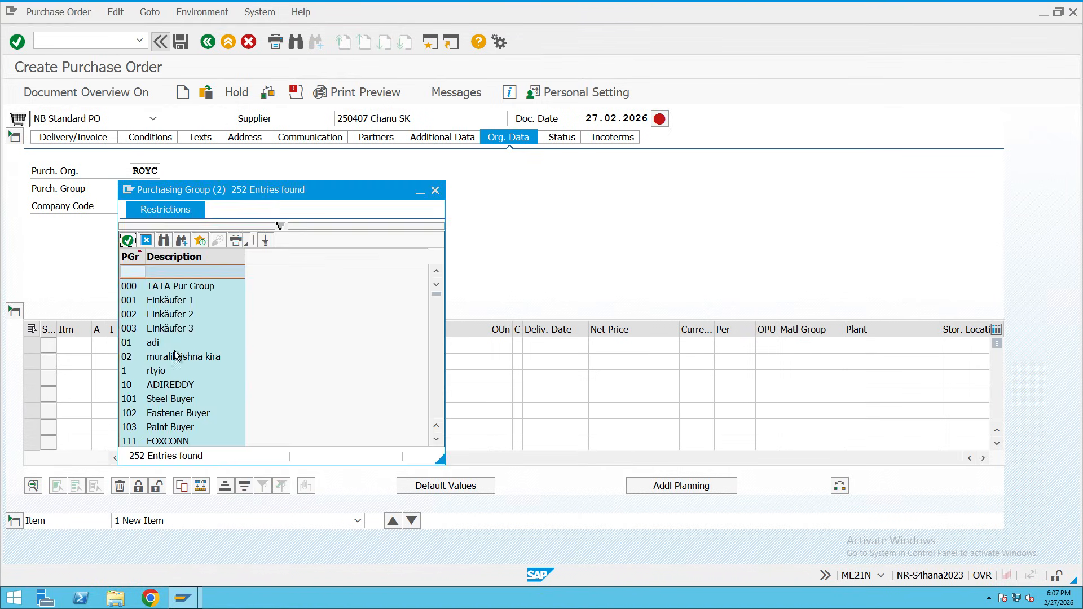
{"action": "double_click", "coordinate": [167, 399]}
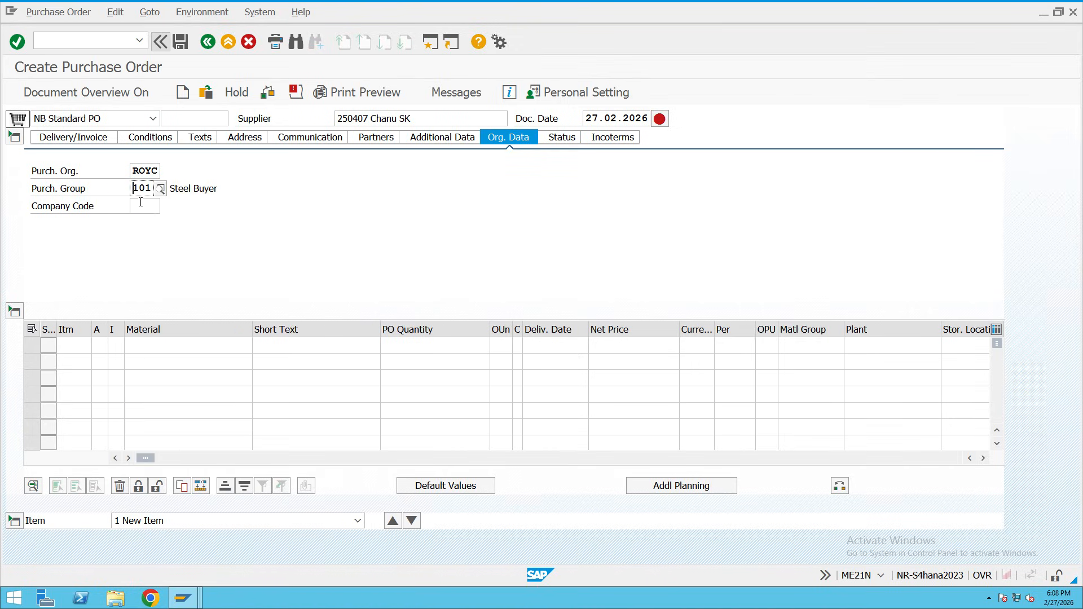
{"action": "key", "text": "Tab"}
{"action": "type", "text": "ROYC"}
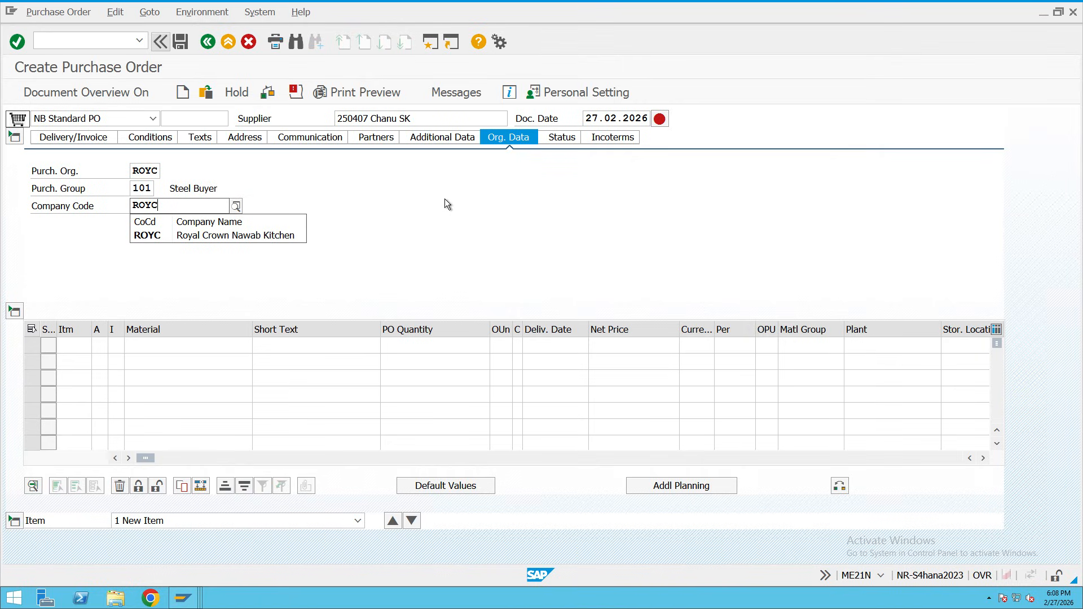
{"action": "key", "text": "Return"}
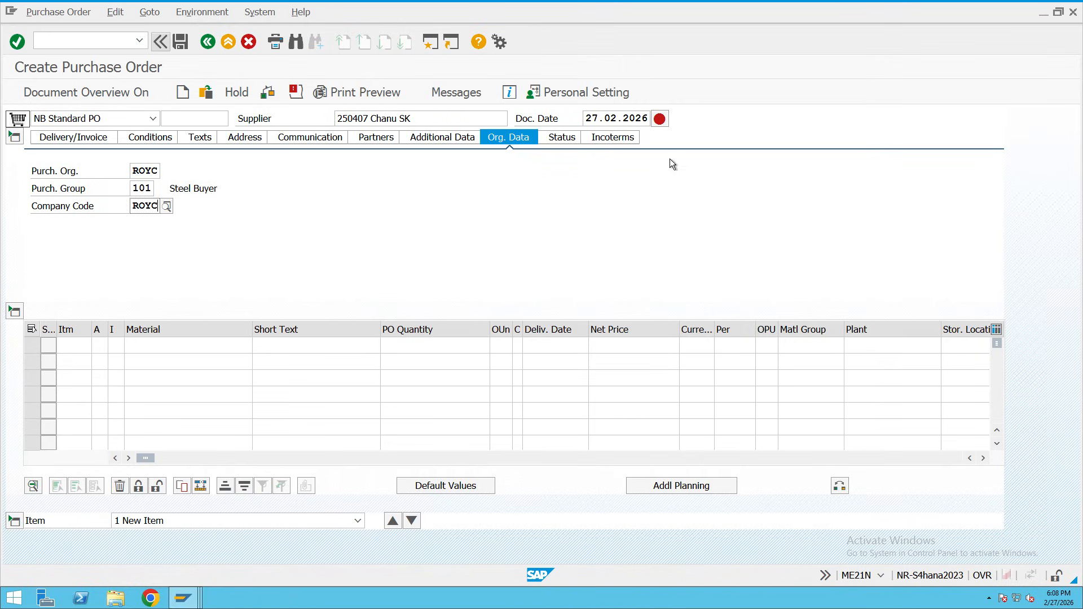
{"action": "left_click_drag", "start_coordinate": [412, 119], "coordinate": [335, 118]}
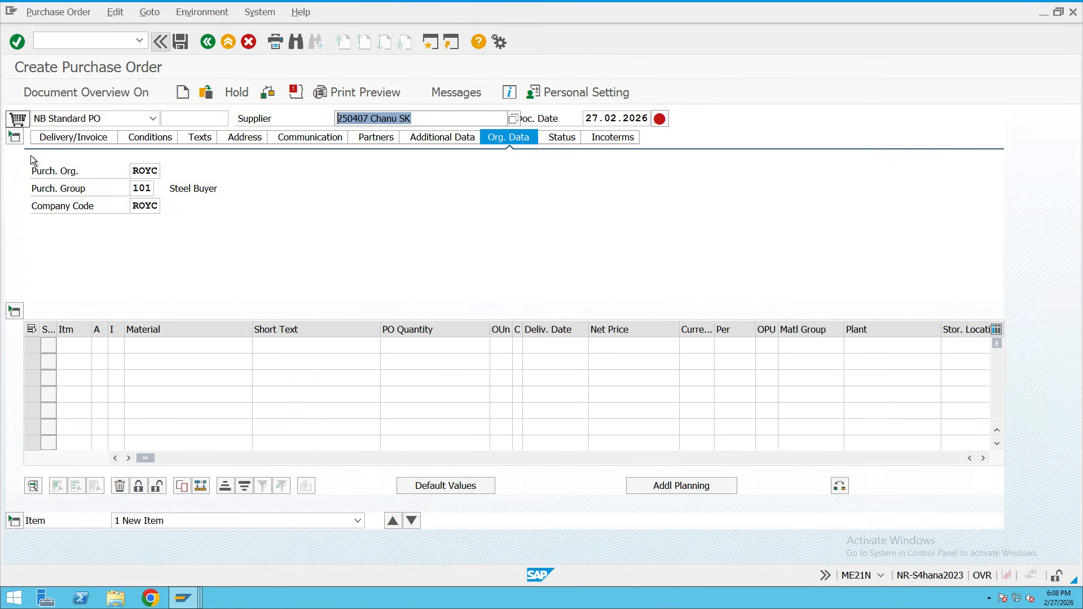
Paste requisition number 1000046 into item 10's Purchase Req. cell and confirm it.
{"action": "left_click", "coordinate": [148, 333]}
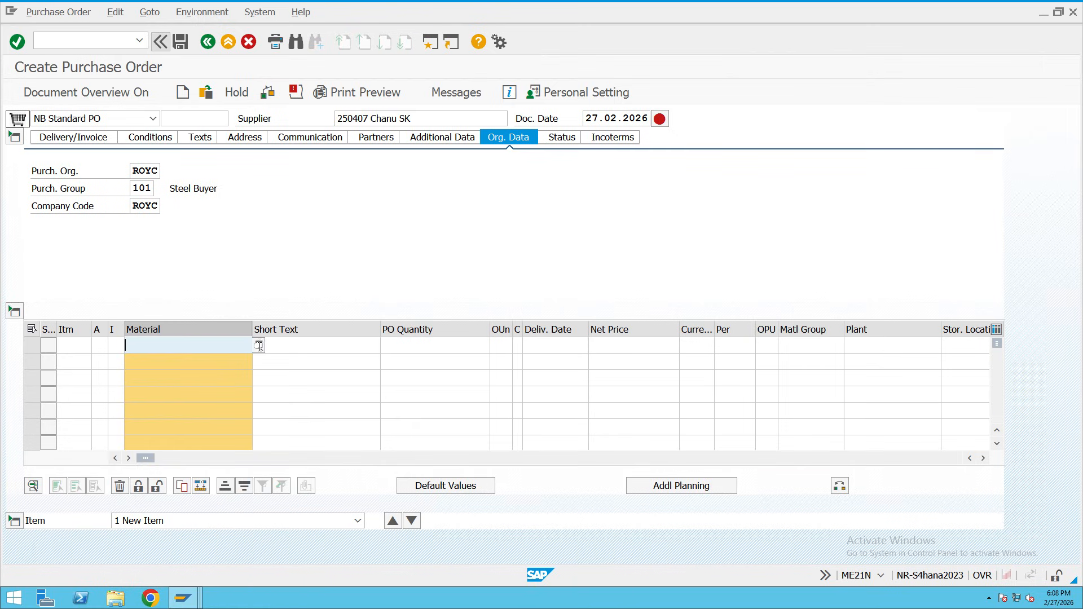
{"action": "left_click", "coordinate": [406, 349]}
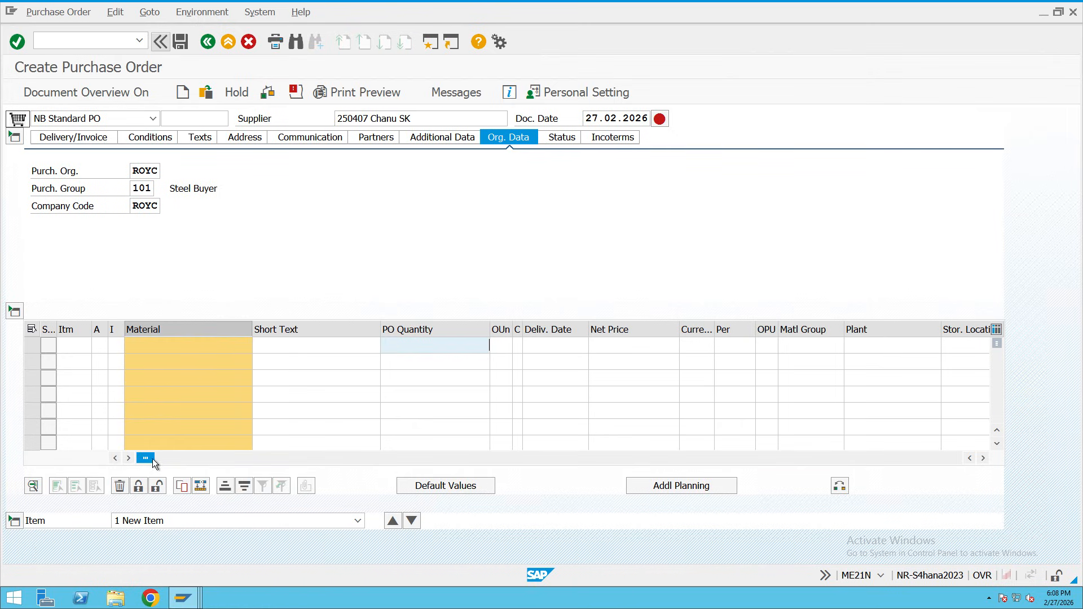
{"action": "left_click_drag", "start_coordinate": [145, 458], "coordinate": [424, 468]}
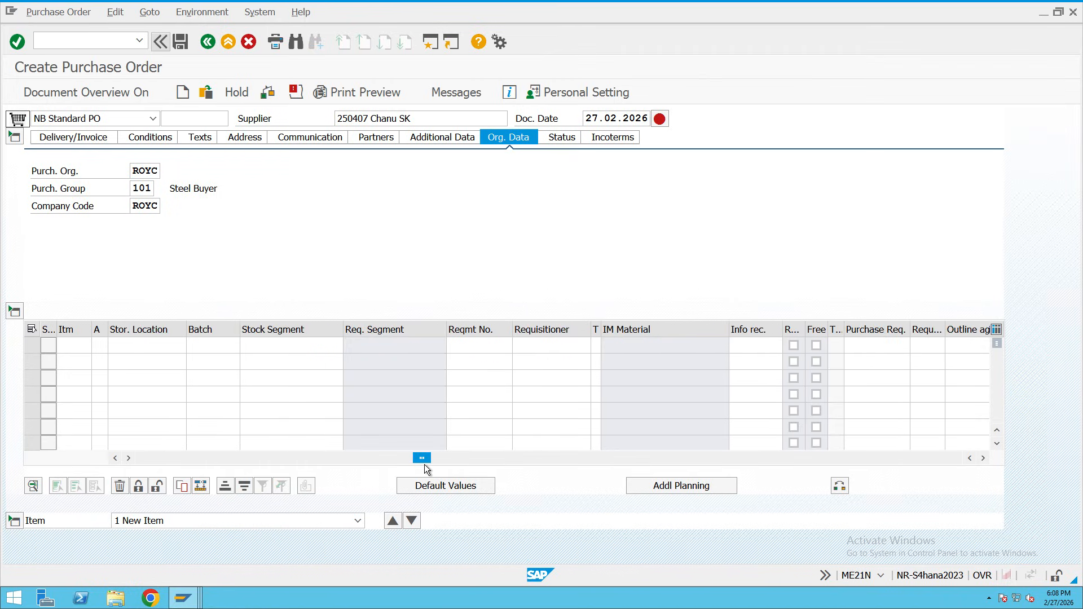
{"action": "left_click", "coordinate": [872, 345]}
{"action": "key", "text": "ctrl+v"}
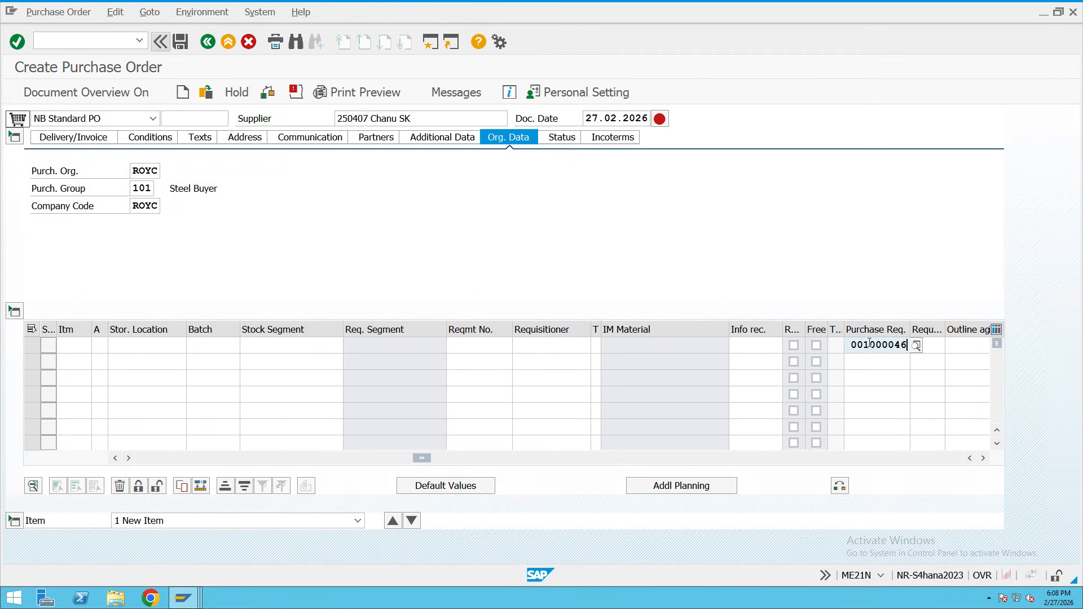
{"action": "left_click_drag", "start_coordinate": [850, 345], "coordinate": [913, 346]}
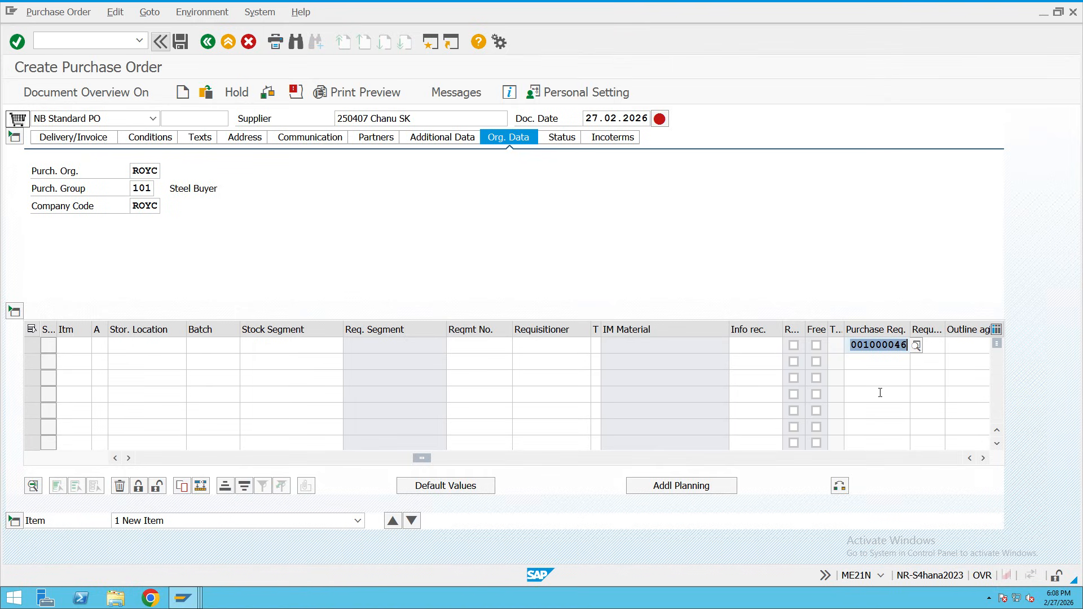
{"action": "key", "text": "Return"}
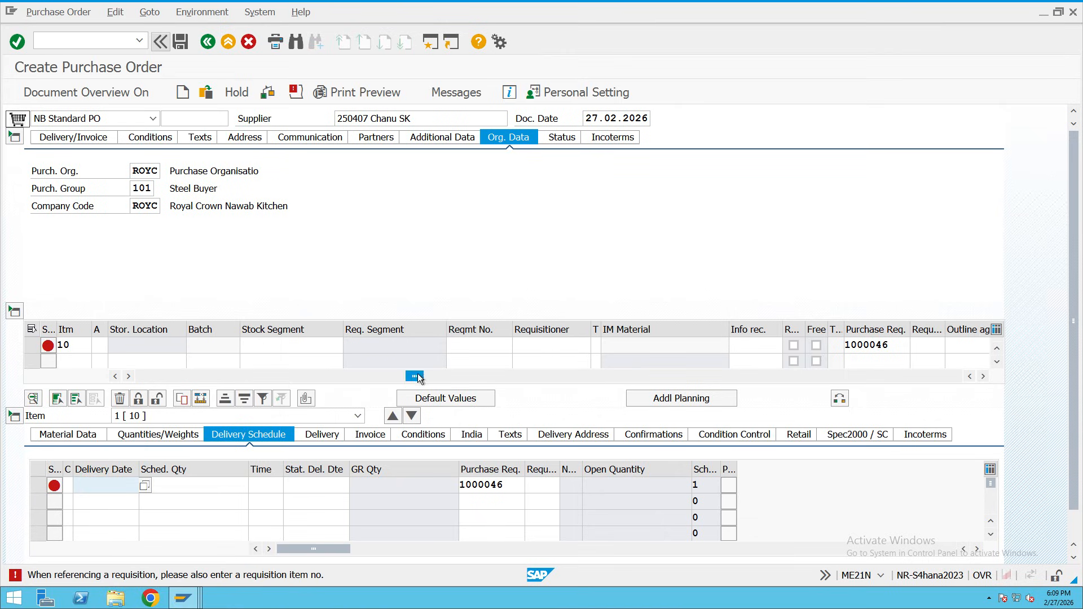
Add a second item row numbered 20.
{"action": "left_click_drag", "start_coordinate": [414, 376], "coordinate": [115, 379]}
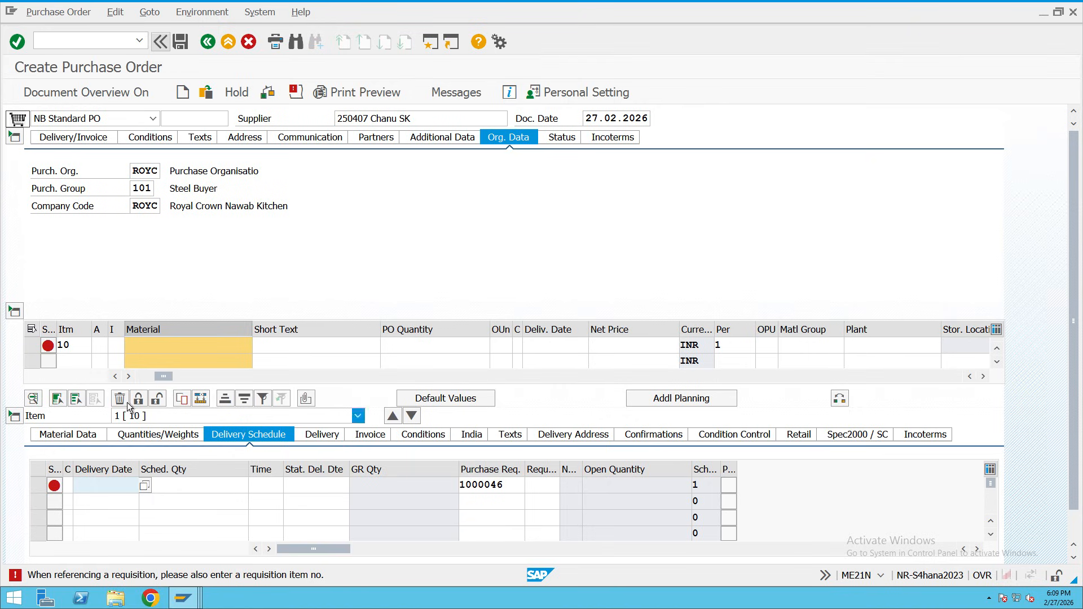
{"action": "left_click", "coordinate": [77, 363]}
{"action": "type", "text": "20"}
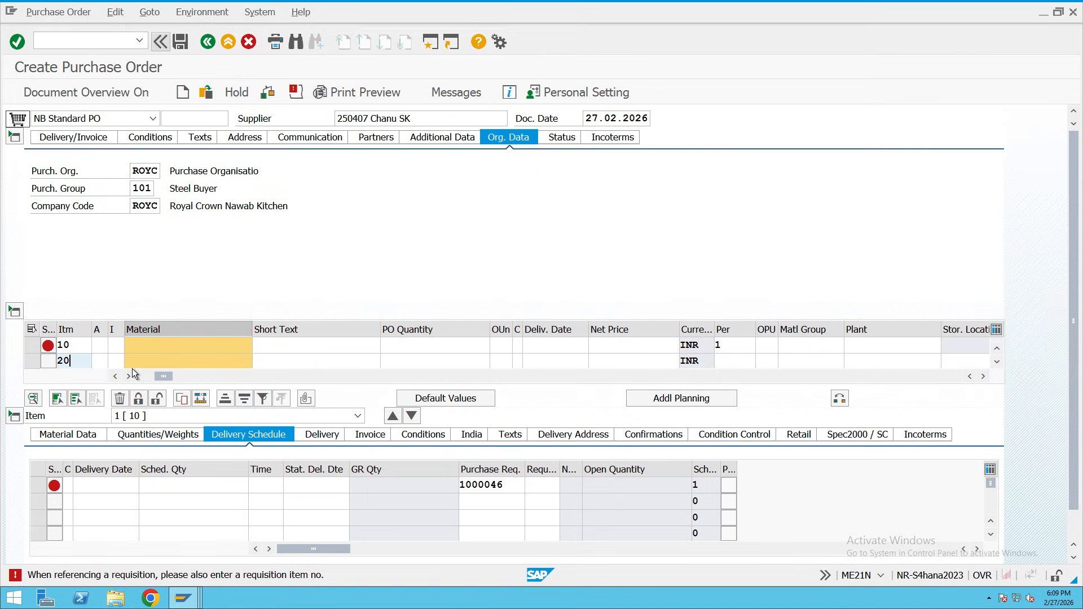
{"action": "key", "text": "Return"}
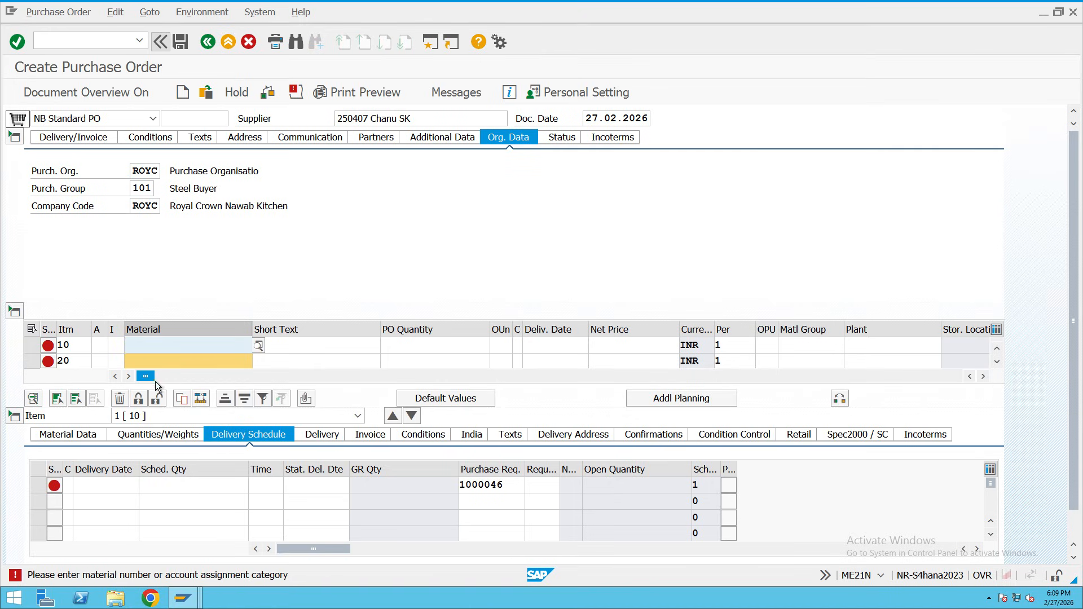
Clear item 10's requisition number and start a second SAP session.
{"action": "left_click_drag", "start_coordinate": [155, 381], "coordinate": [451, 345]}
{"action": "key", "text": "BackSpace"}
{"action": "key", "text": "BackSpace"}
{"action": "key", "text": "BackSpace"}
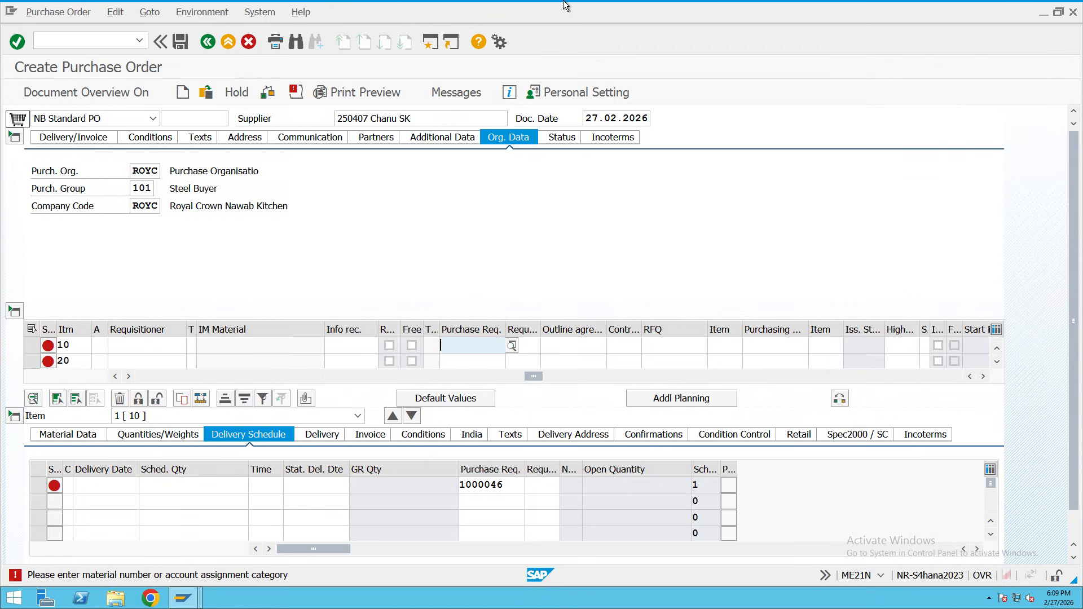
{"action": "left_click", "coordinate": [443, 45]}
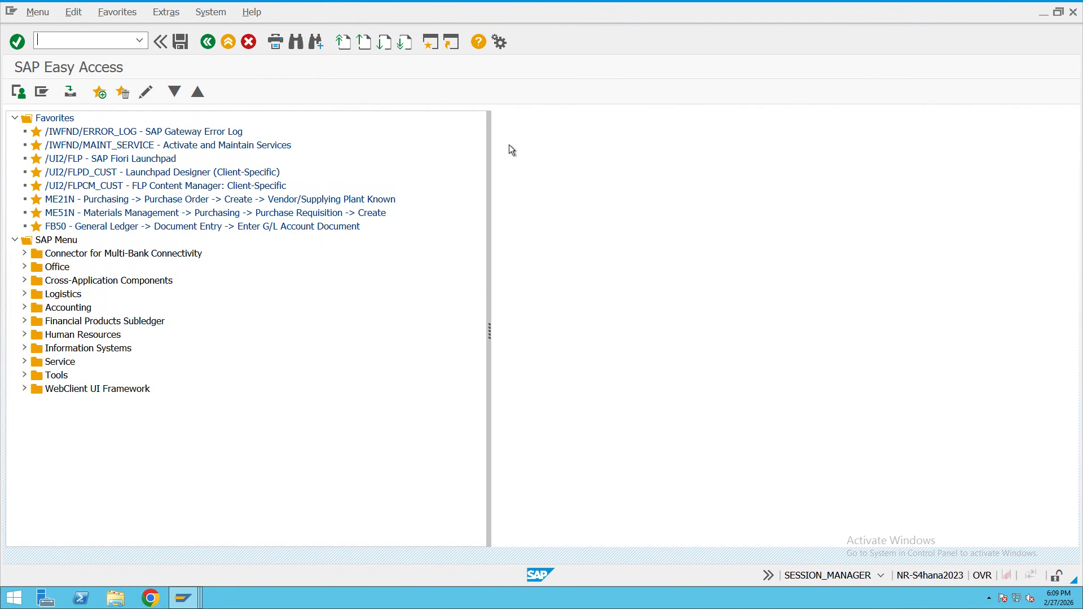
Display requisition 10000460 via ME53N, copy its number, and switch back to the purchase order.
{"action": "type", "text": "ME"}
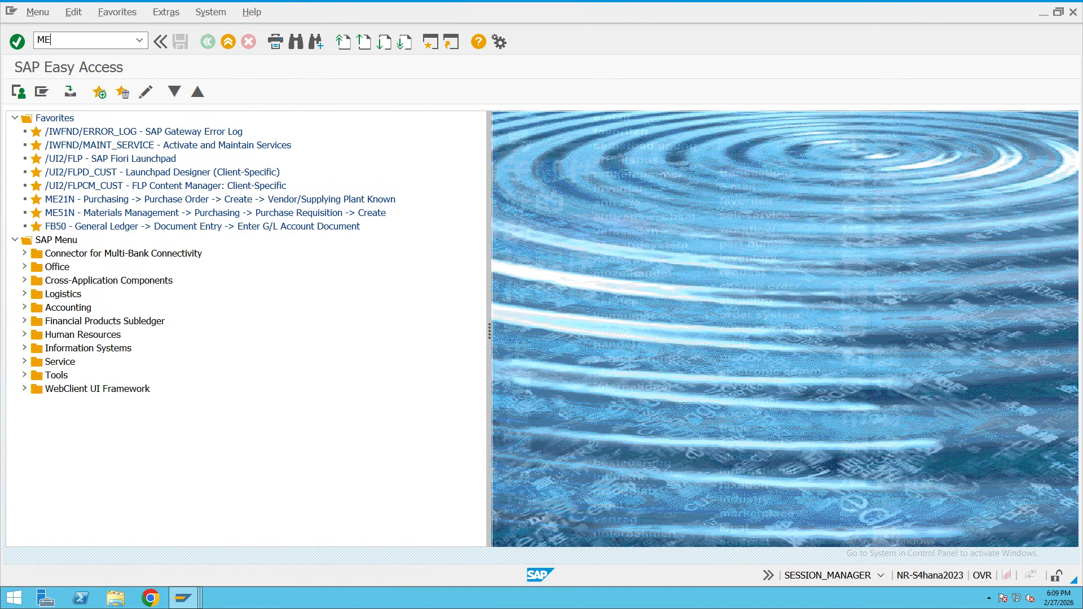
{"action": "type", "text": "53N"}
{"action": "key", "text": "Return"}
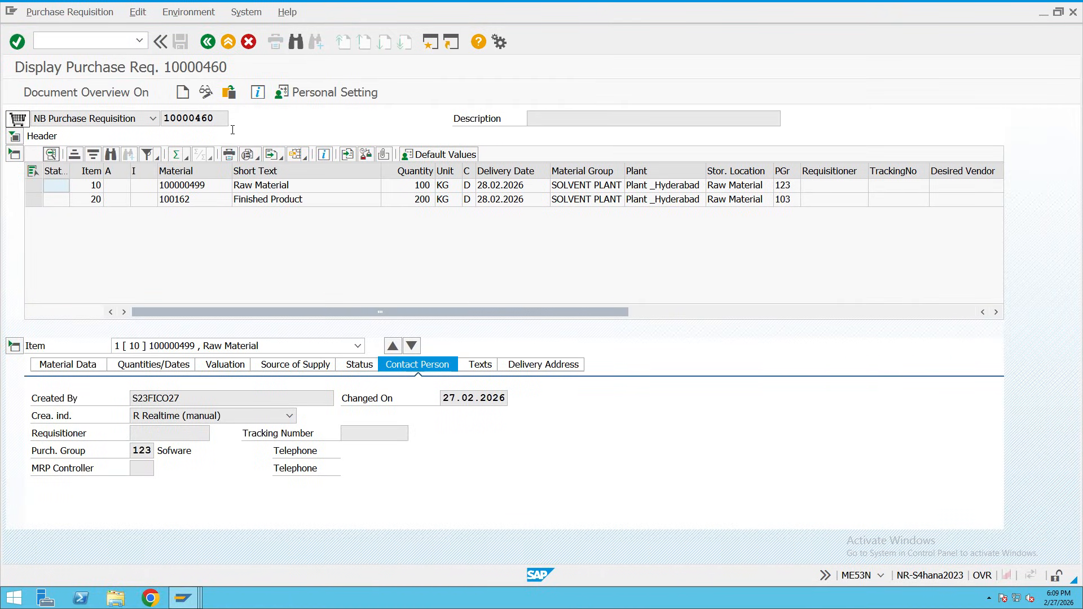
{"action": "left_click_drag", "start_coordinate": [217, 120], "coordinate": [163, 119]}
{"action": "key", "text": "ctrl+c"}
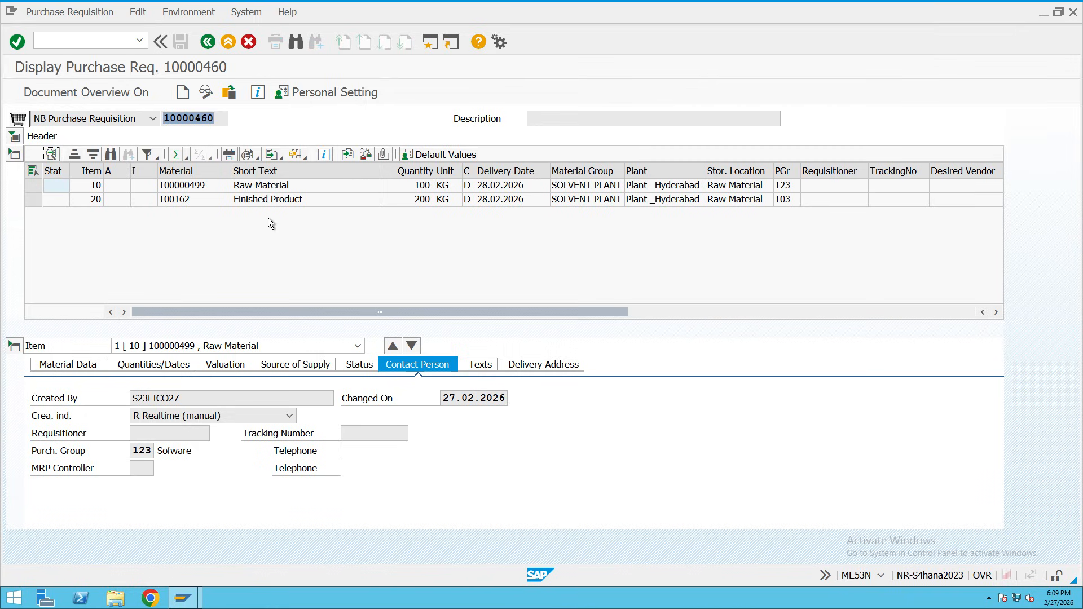
{"action": "left_click", "coordinate": [182, 598]}
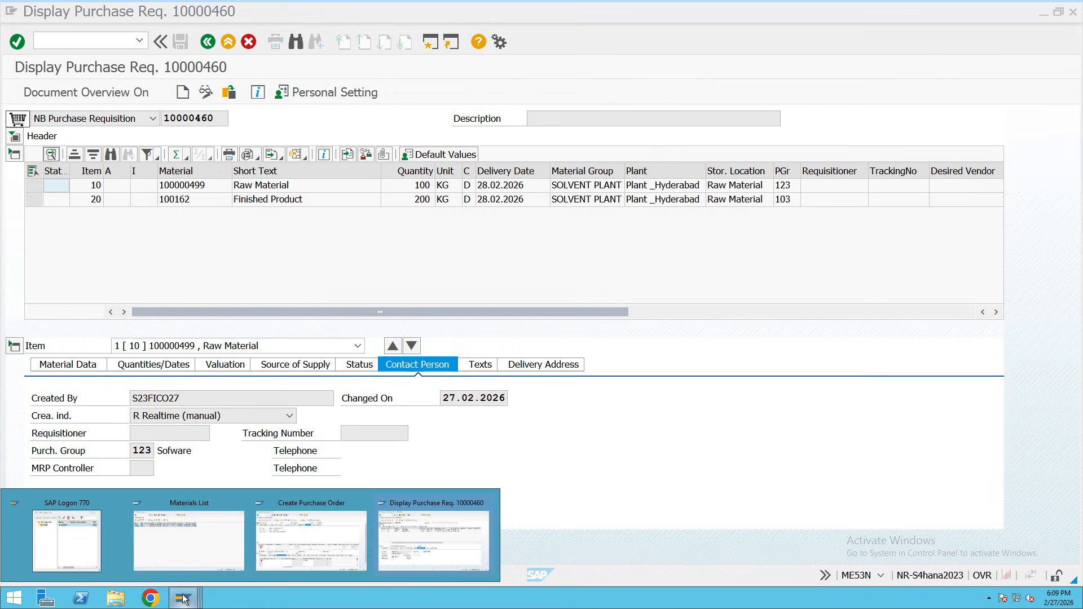
{"action": "left_click", "coordinate": [291, 561]}
{"action": "left_click", "coordinate": [464, 345]}
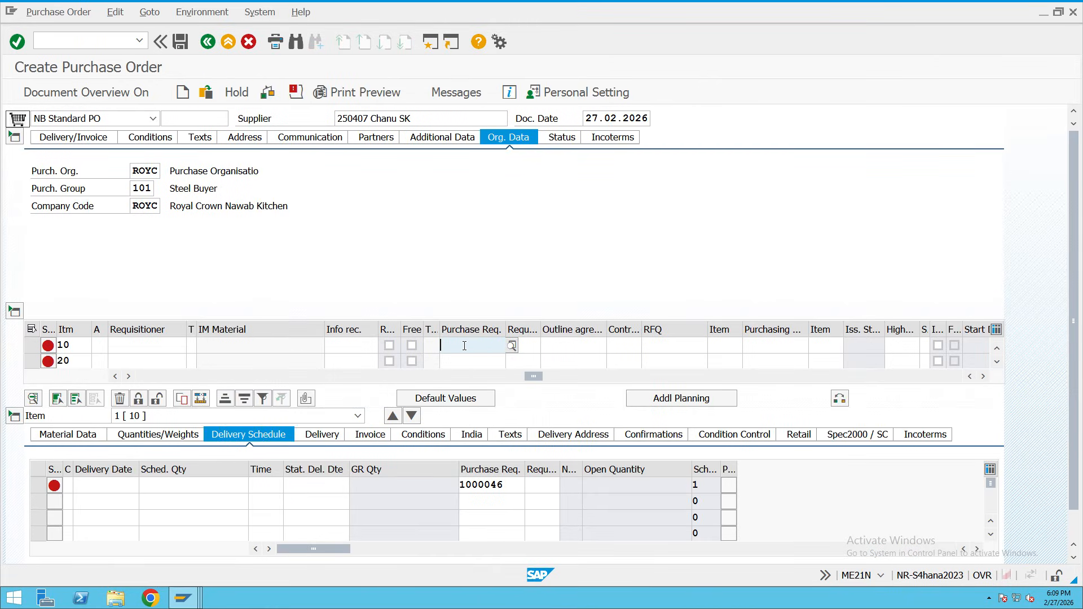
Paste requisition 10000460 into the Purchase Req. cells of items 10 and 20 and validate.
{"action": "key", "text": "ctrl+v"}
{"action": "left_click", "coordinate": [461, 359]}
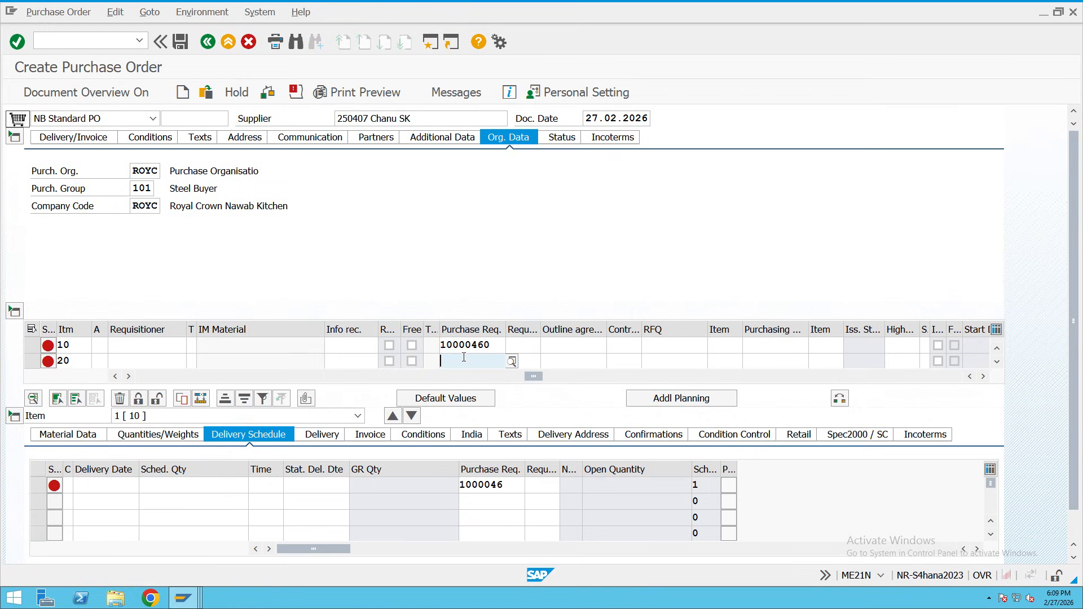
{"action": "key", "text": "ctrl+v"}
{"action": "key", "text": "Return"}
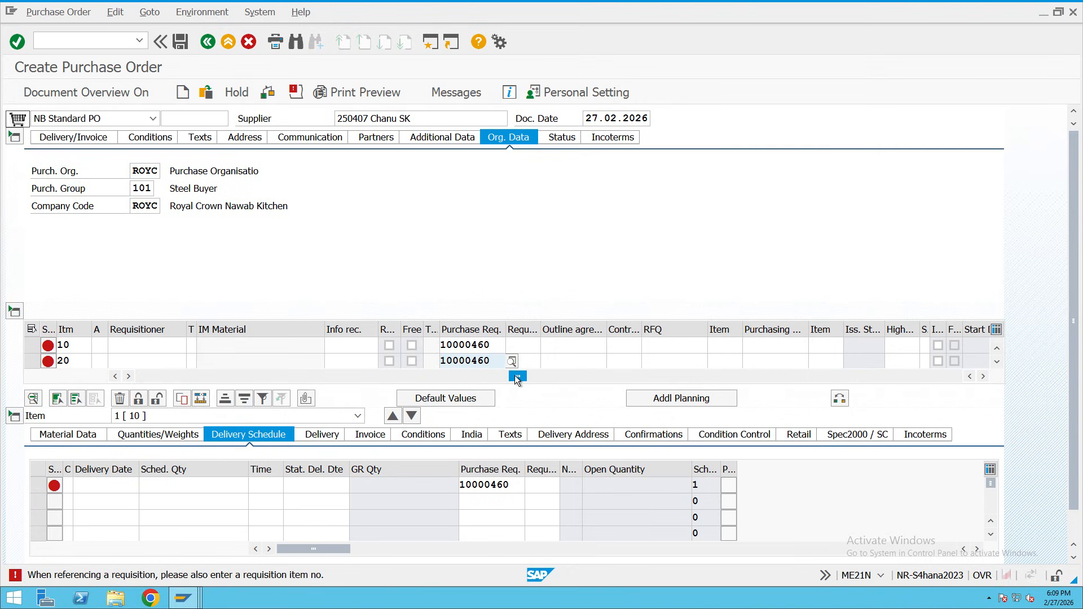
{"action": "left_click_drag", "start_coordinate": [517, 377], "coordinate": [138, 387]}
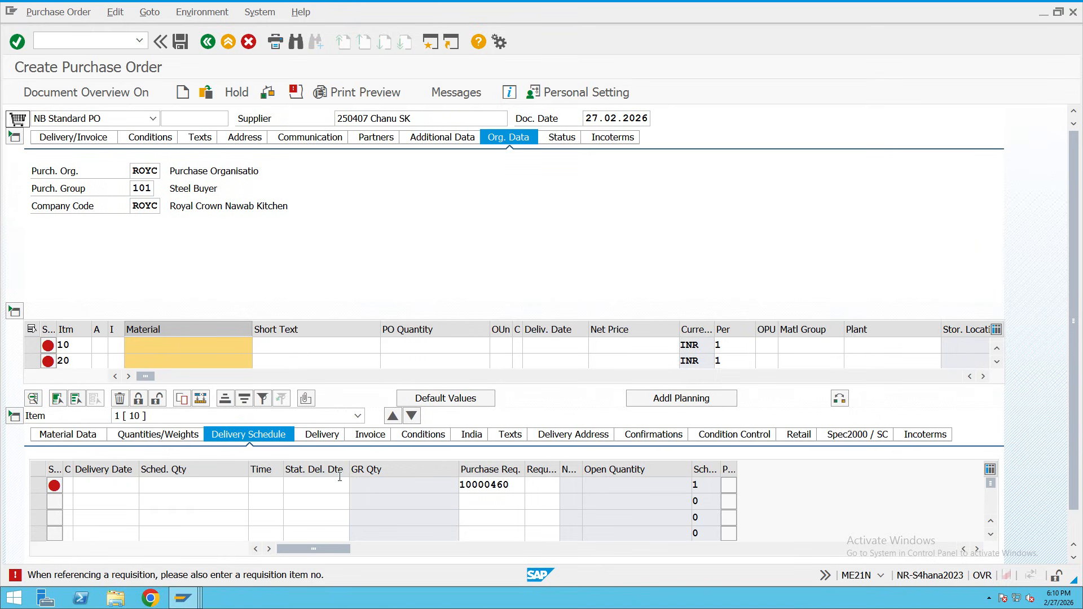
{"action": "left_click", "coordinate": [93, 485]}
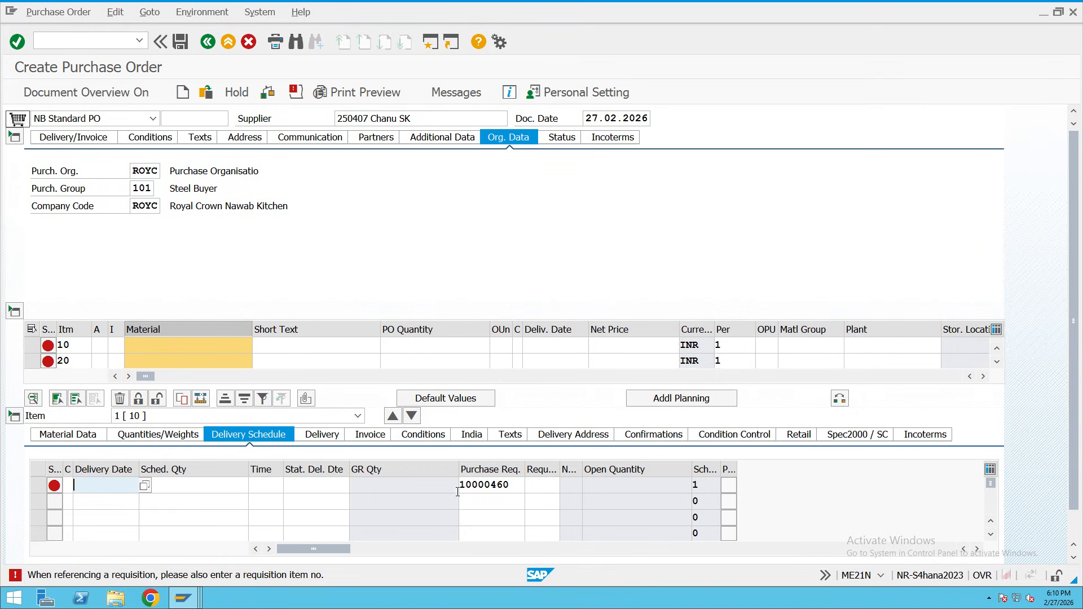
{"action": "left_click", "coordinate": [167, 343]}
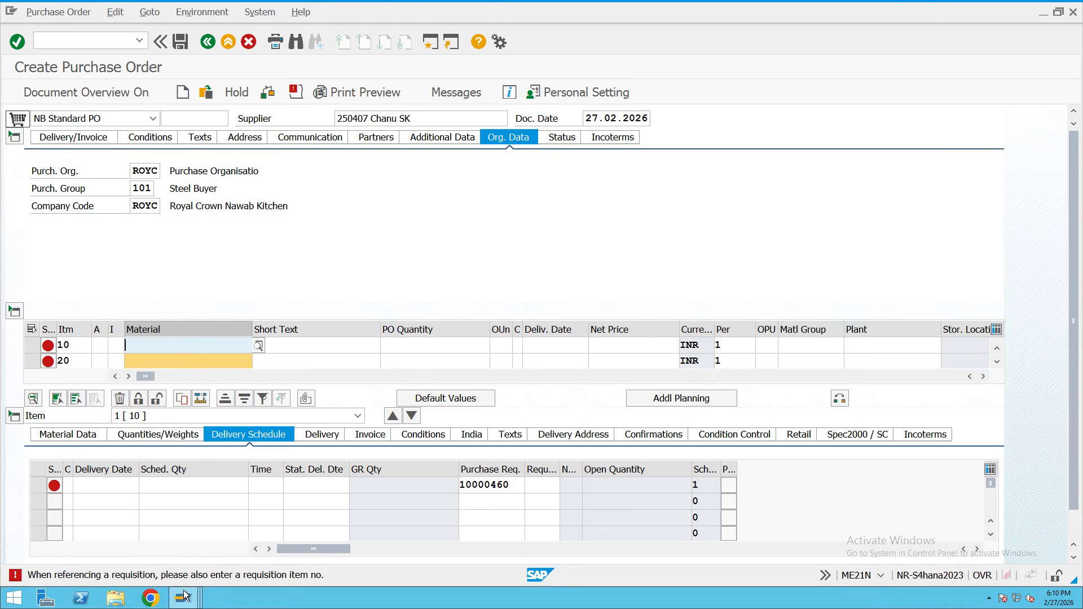
Copy material number 100000499 from item 10 of requisition 10000460.
{"action": "mouse_move", "coordinate": [182, 596]}
{"action": "left_click", "coordinate": [402, 555]}
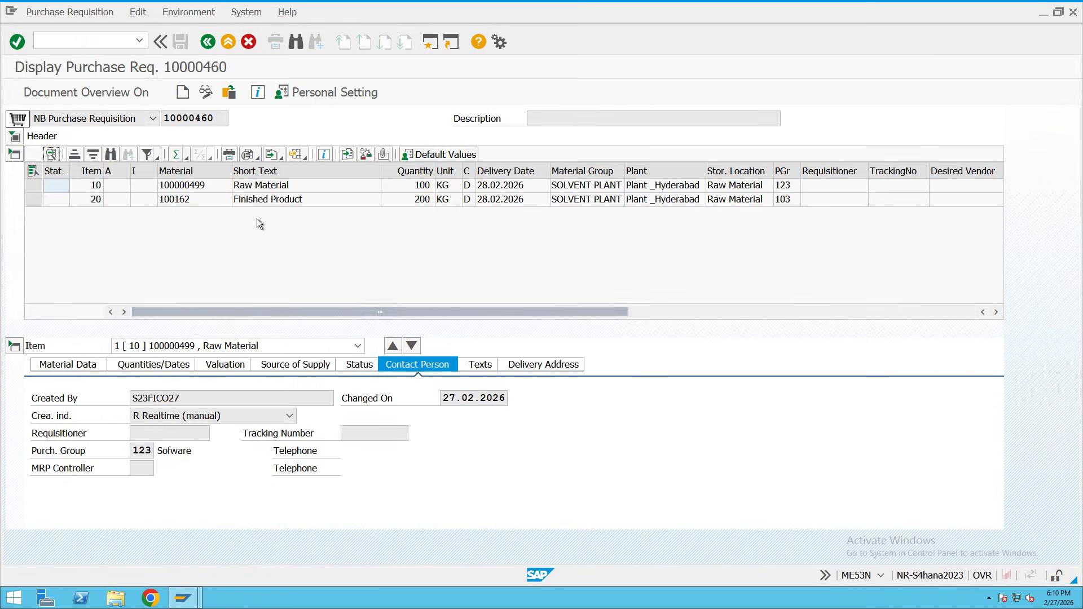
{"action": "left_click", "coordinate": [198, 189]}
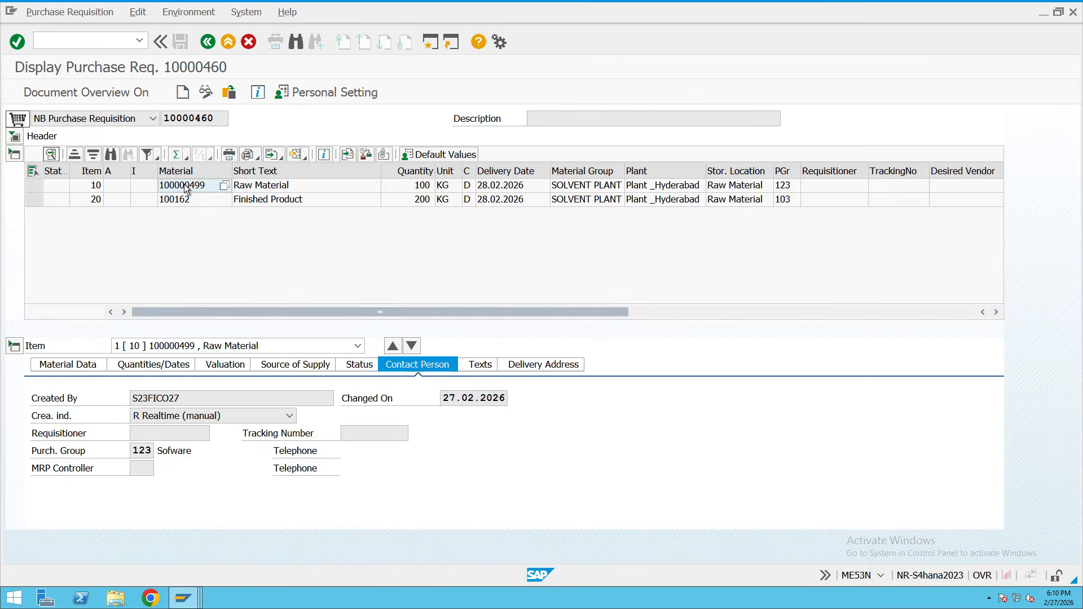
{"action": "right_click", "coordinate": [184, 184]}
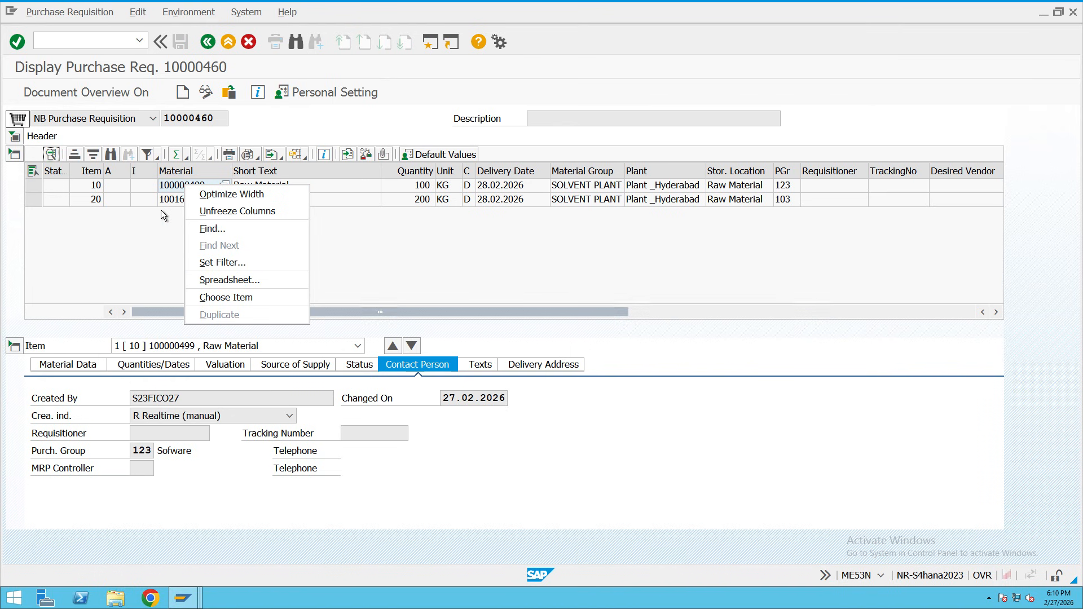
{"action": "left_click", "coordinate": [161, 210]}
{"action": "double_click", "coordinate": [181, 186]}
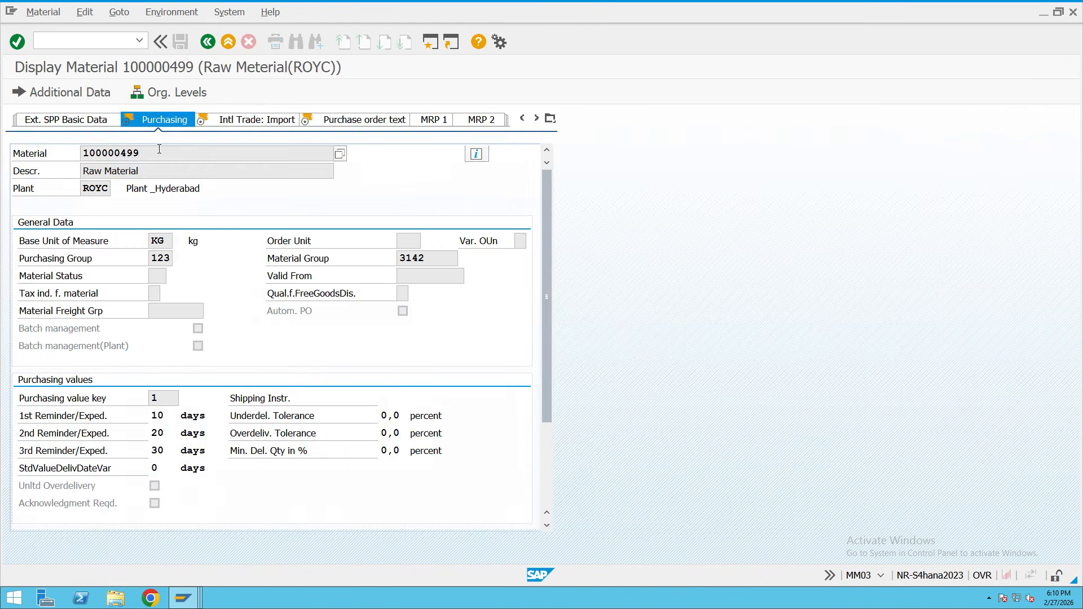
{"action": "left_click_drag", "start_coordinate": [152, 152], "coordinate": [62, 150]}
{"action": "key", "text": "ctrl+c"}
{"action": "left_click", "coordinate": [191, 70]}
{"action": "left_click", "coordinate": [208, 43]}
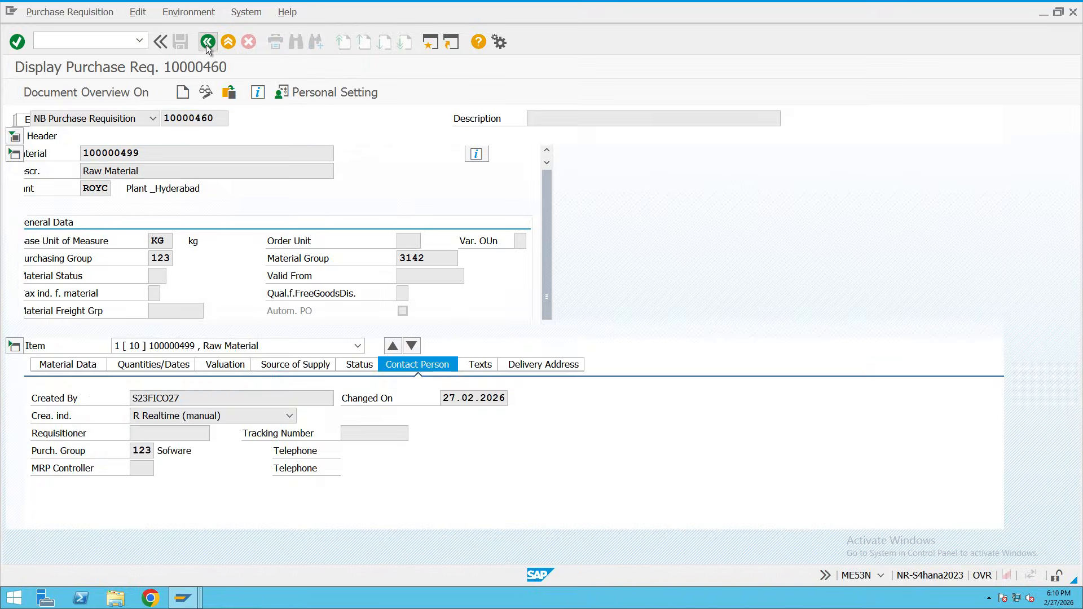
Paste material 100000499 into item 10's Material cell in the purchase order.
{"action": "left_click", "coordinate": [191, 599]}
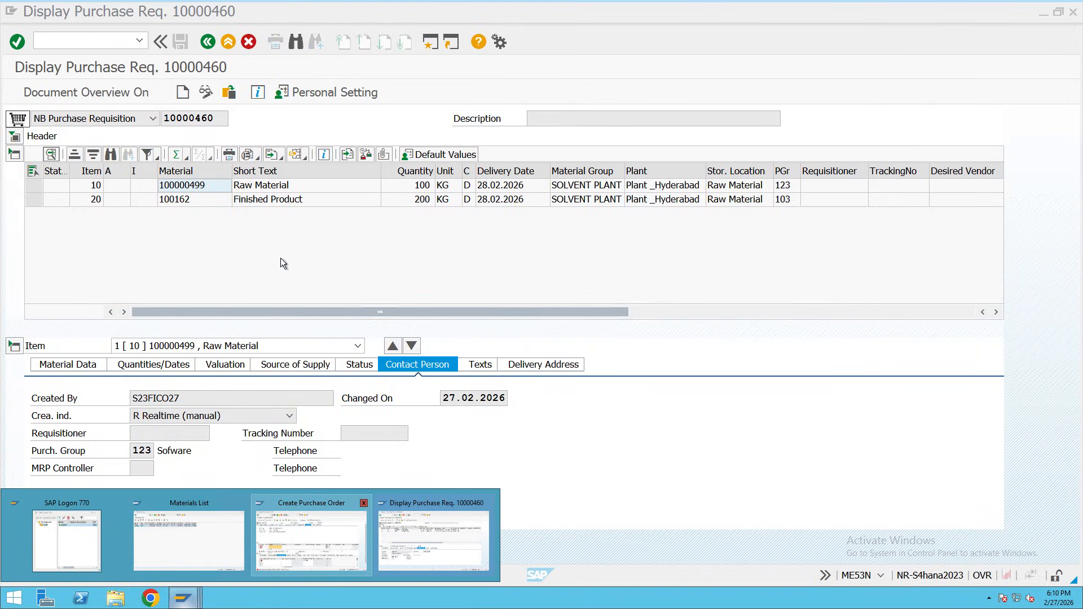
{"action": "left_click", "coordinate": [310, 541]}
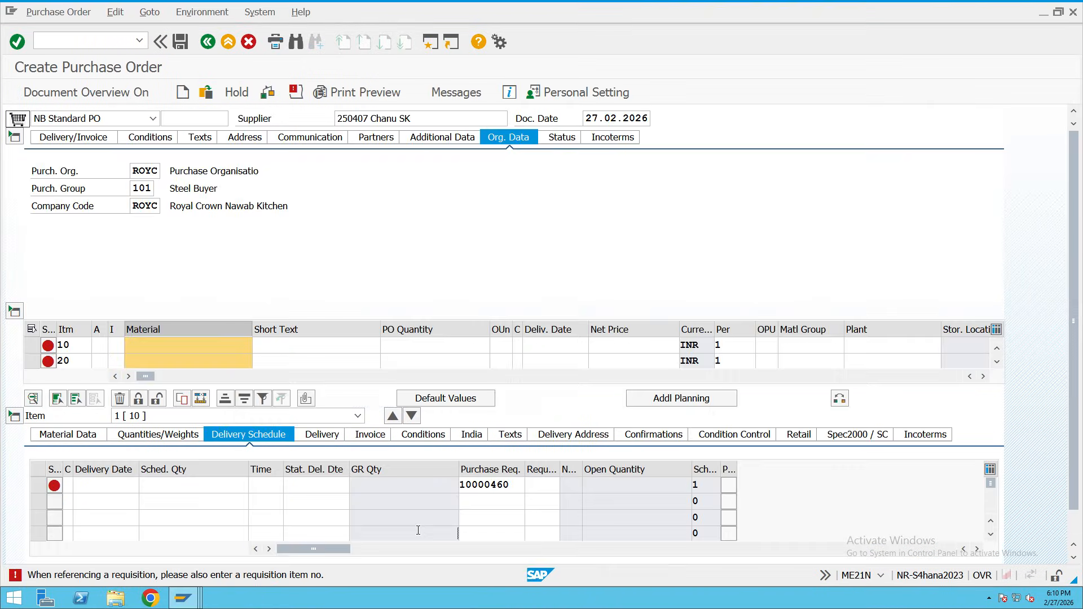
{"action": "left_click", "coordinate": [221, 340]}
{"action": "key", "text": "ctrl+v"}
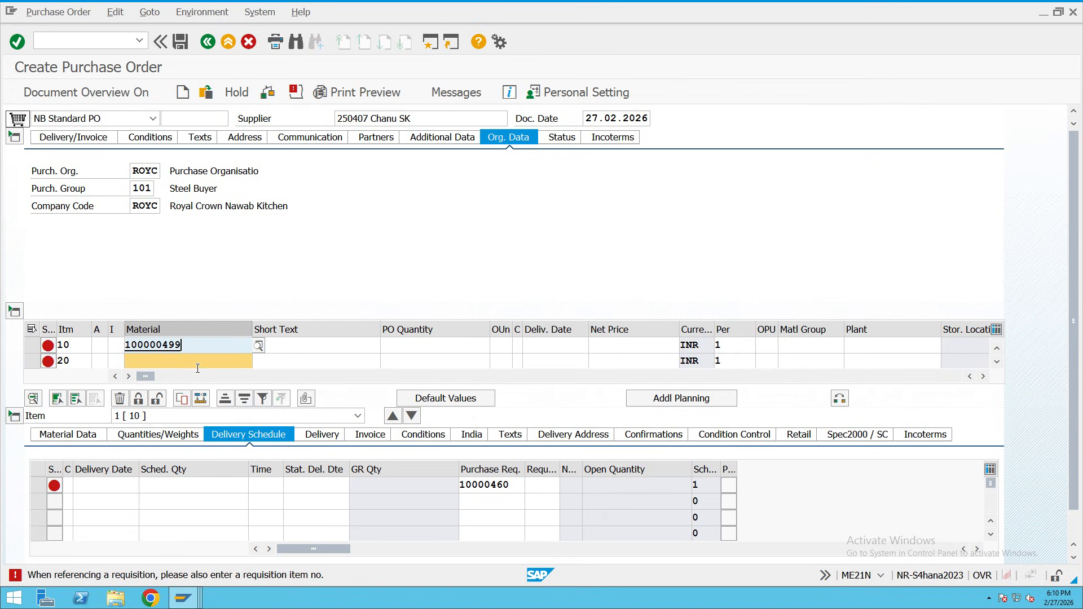
{"action": "left_click", "coordinate": [198, 363]}
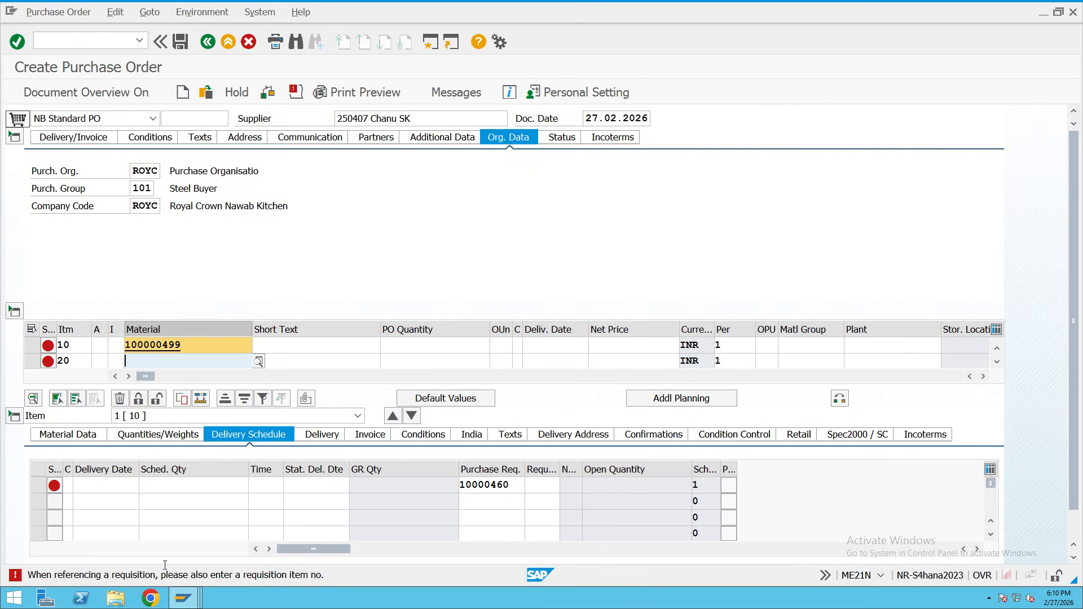
{"action": "left_click", "coordinate": [197, 602]}
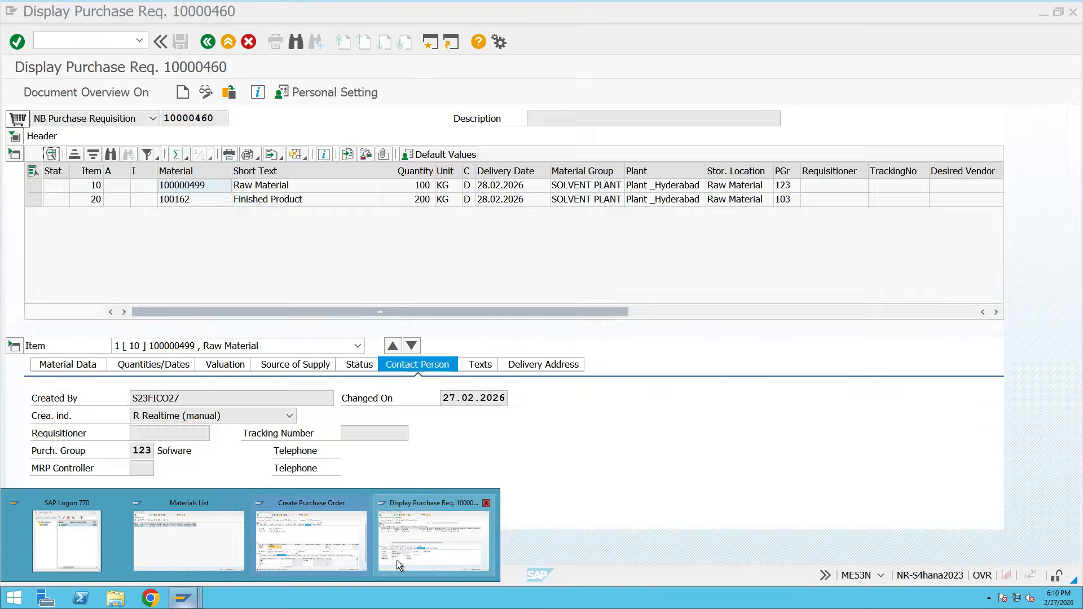
{"action": "left_click", "coordinate": [397, 559]}
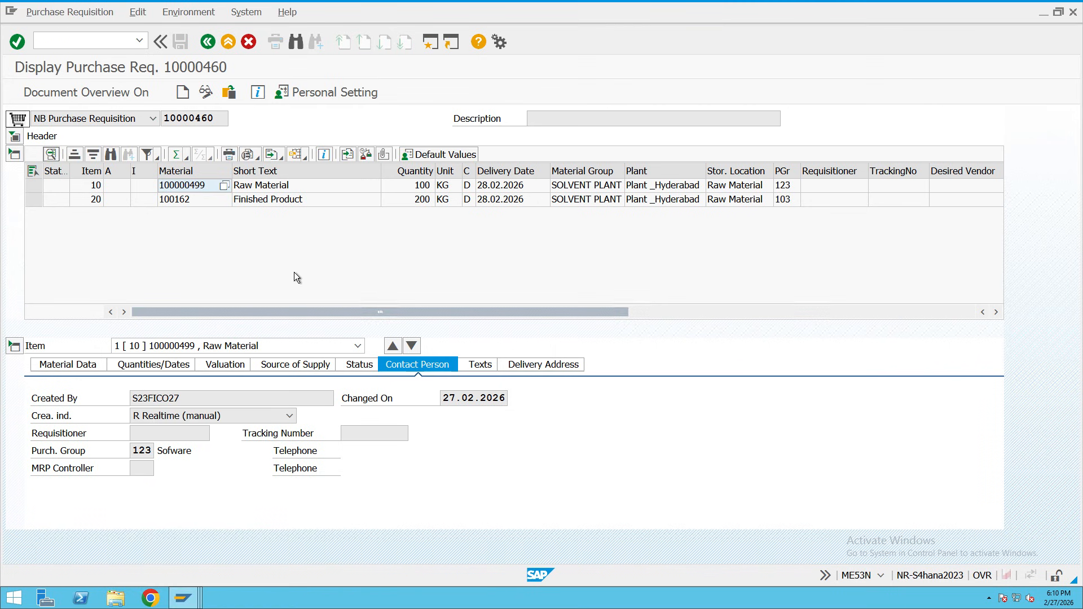
{"action": "double_click", "coordinate": [192, 200]}
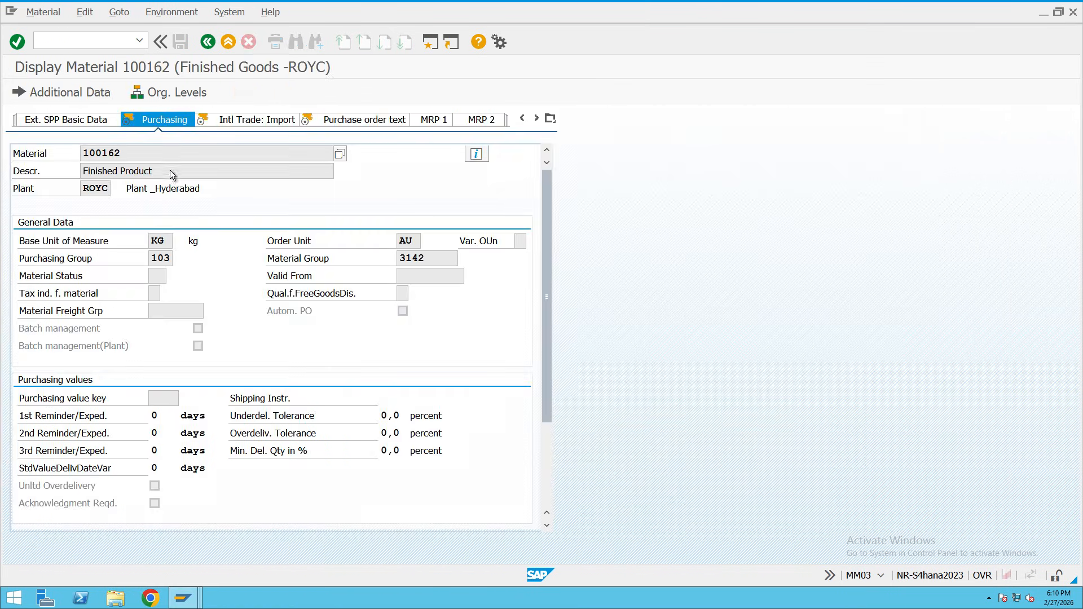
{"action": "double_click", "coordinate": [84, 150]}
{"action": "left_click", "coordinate": [211, 43]}
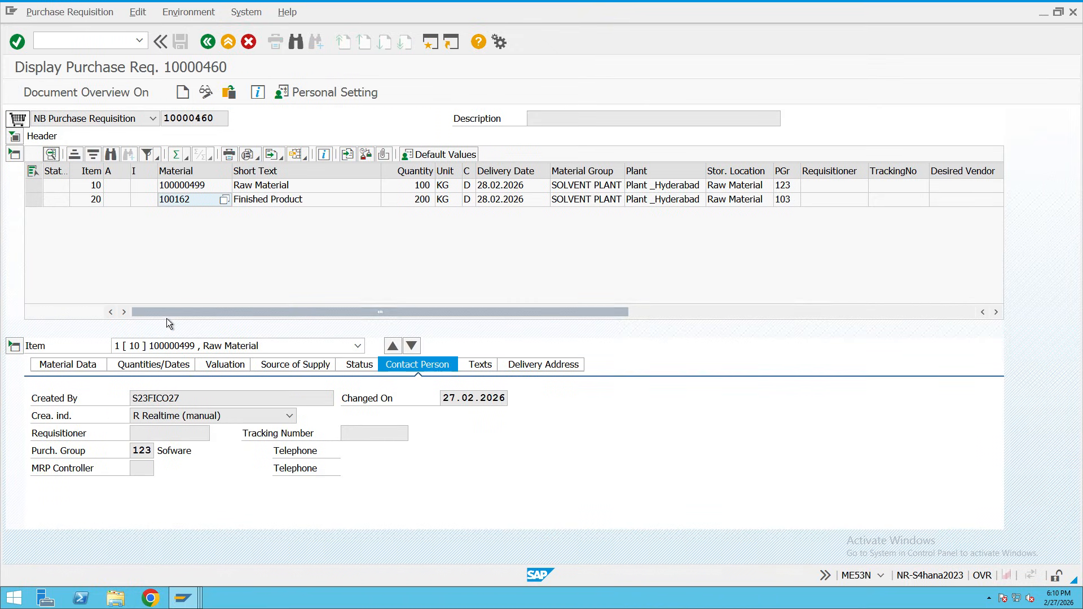
{"action": "left_click", "coordinate": [183, 599]}
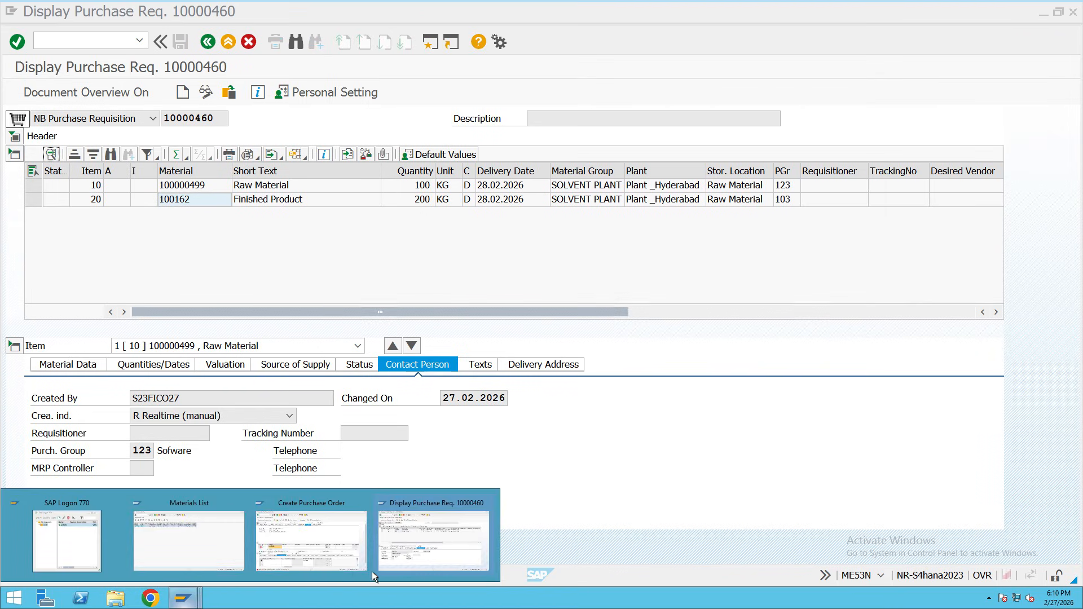
{"action": "left_click", "coordinate": [411, 558]}
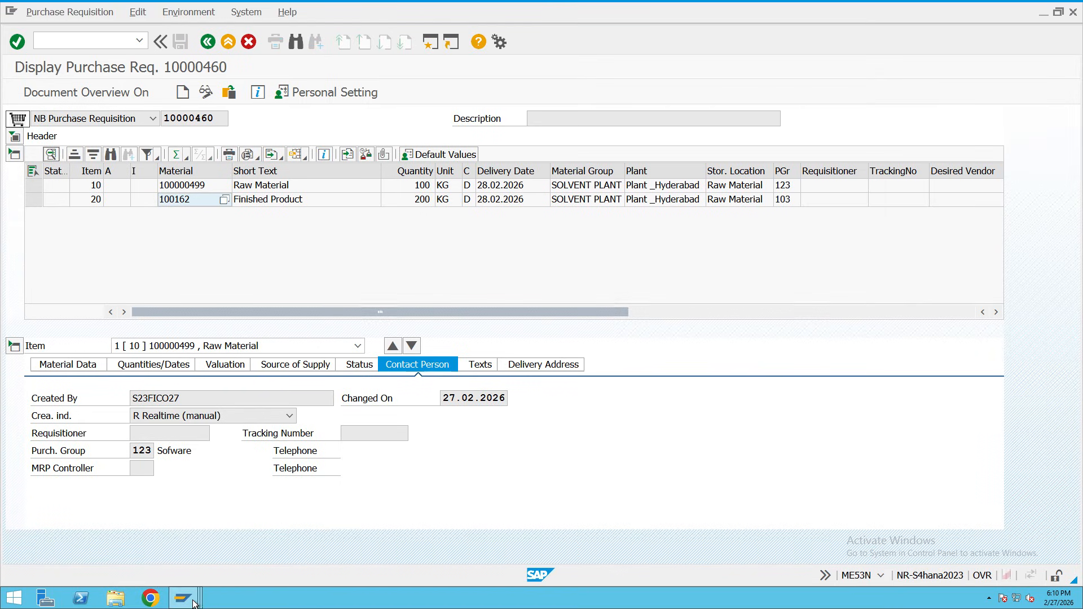
{"action": "mouse_move", "coordinate": [184, 598]}
{"action": "left_click", "coordinate": [268, 560]}
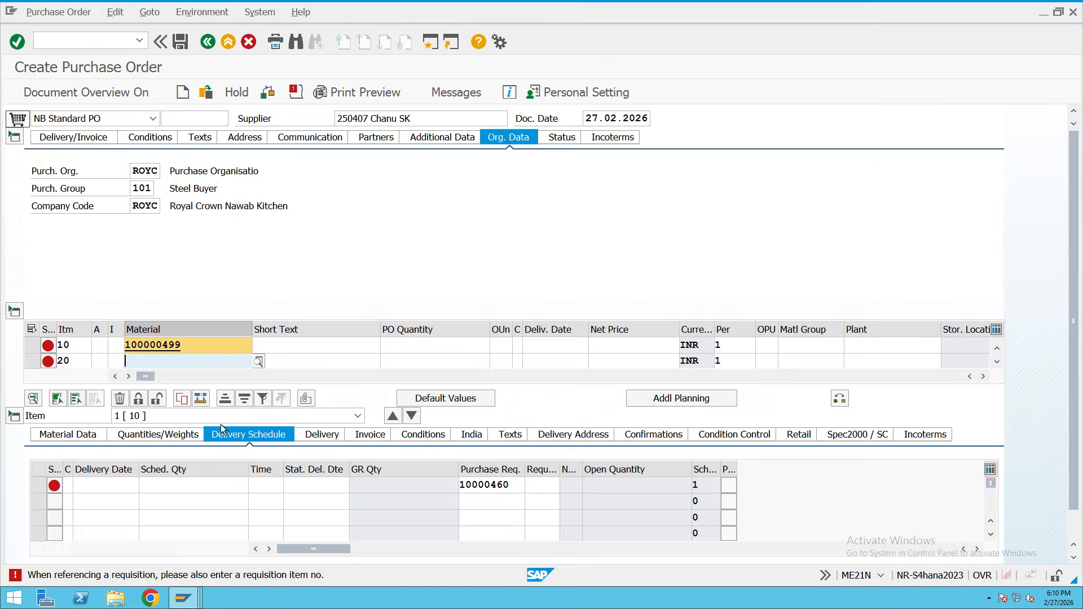
Enter material 100162 as item 20.
{"action": "type", "text": "100162"}
{"action": "key", "text": "Return"}
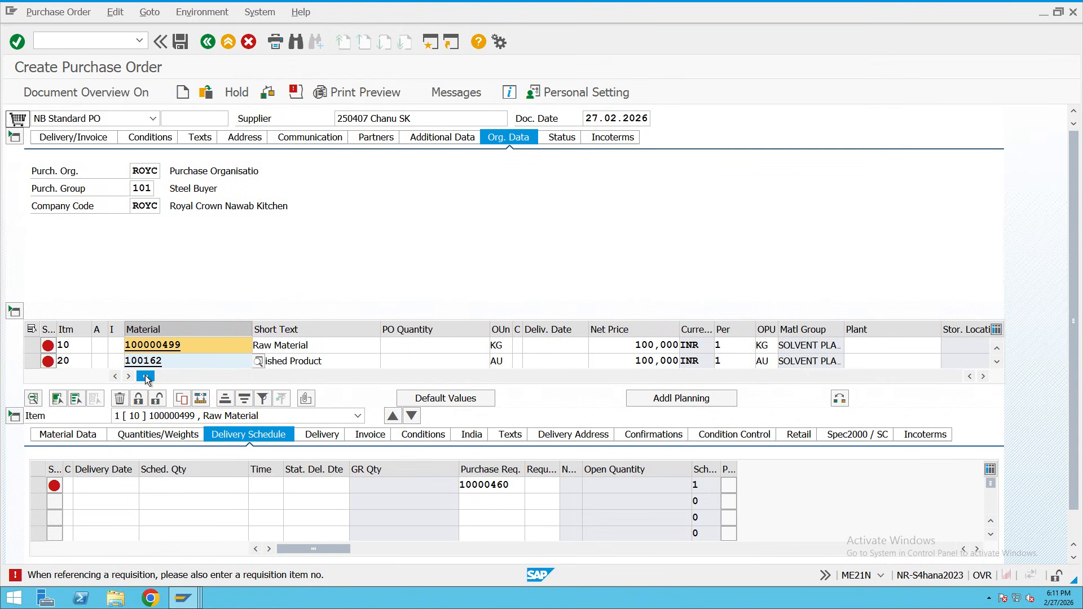
{"action": "left_click_drag", "start_coordinate": [190, 381], "coordinate": [154, 381]}
Set order quantities of 100 for item 10 and 200 for item 20.
{"action": "left_click", "coordinate": [420, 350]}
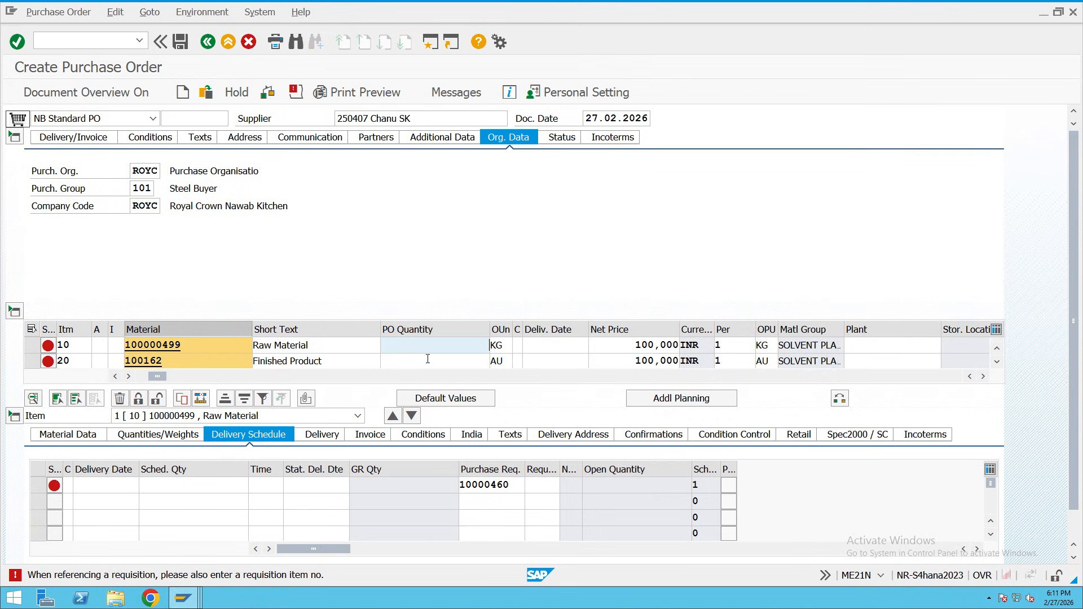
{"action": "type", "text": "1"}
{"action": "left_click", "coordinate": [442, 362]}
{"action": "left_click", "coordinate": [442, 362]}
{"action": "type", "text": "2"}
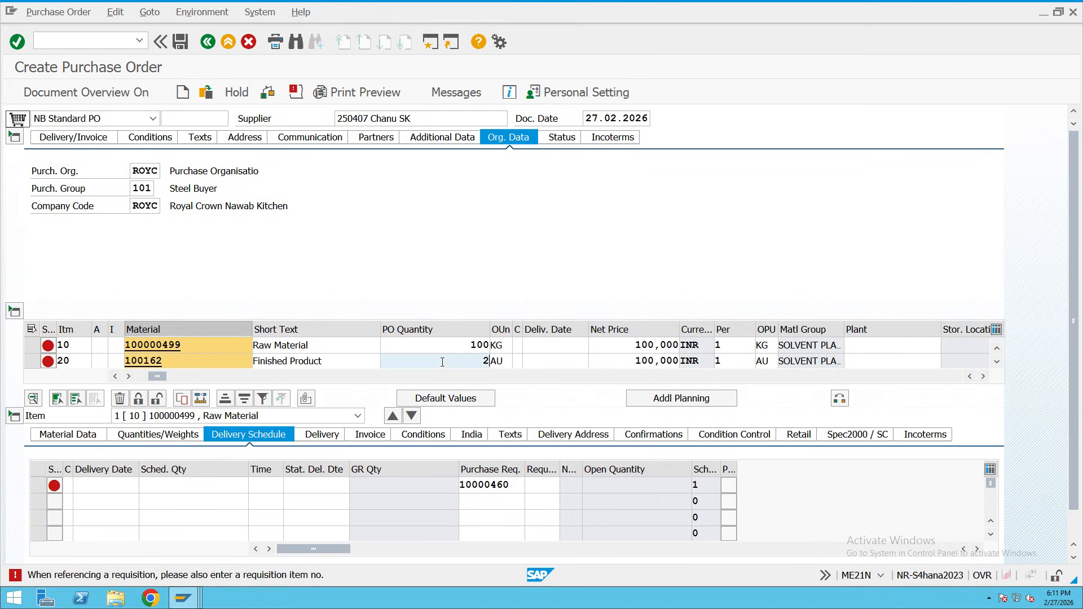
{"action": "type", "text": "00"}
{"action": "key", "text": "Return"}
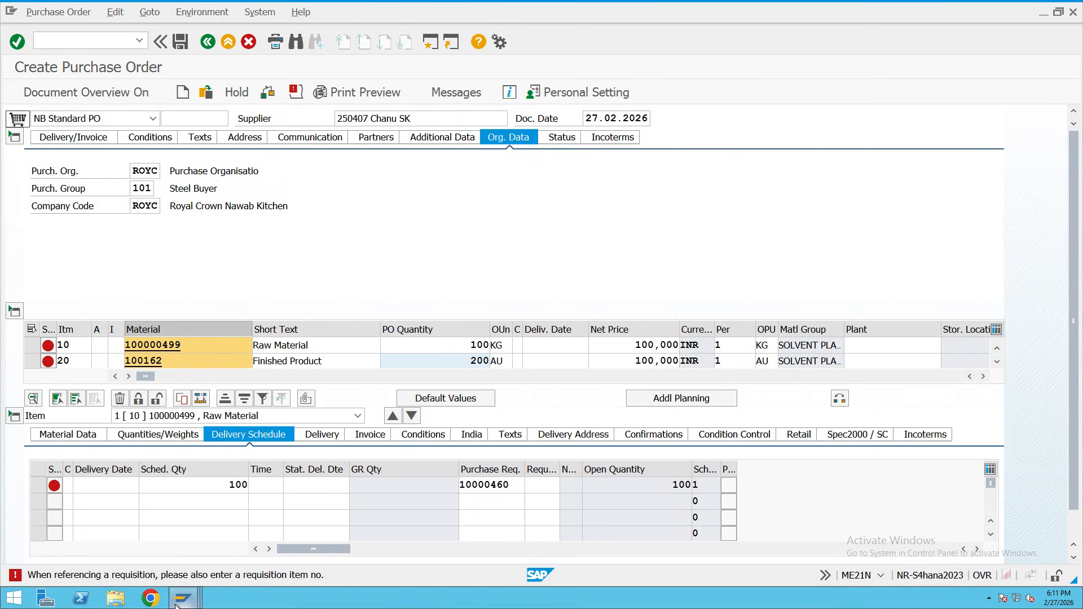
Switch between the open SAP windows to bring requisition 10000460 to the front.
{"action": "mouse_move", "coordinate": [181, 602]}
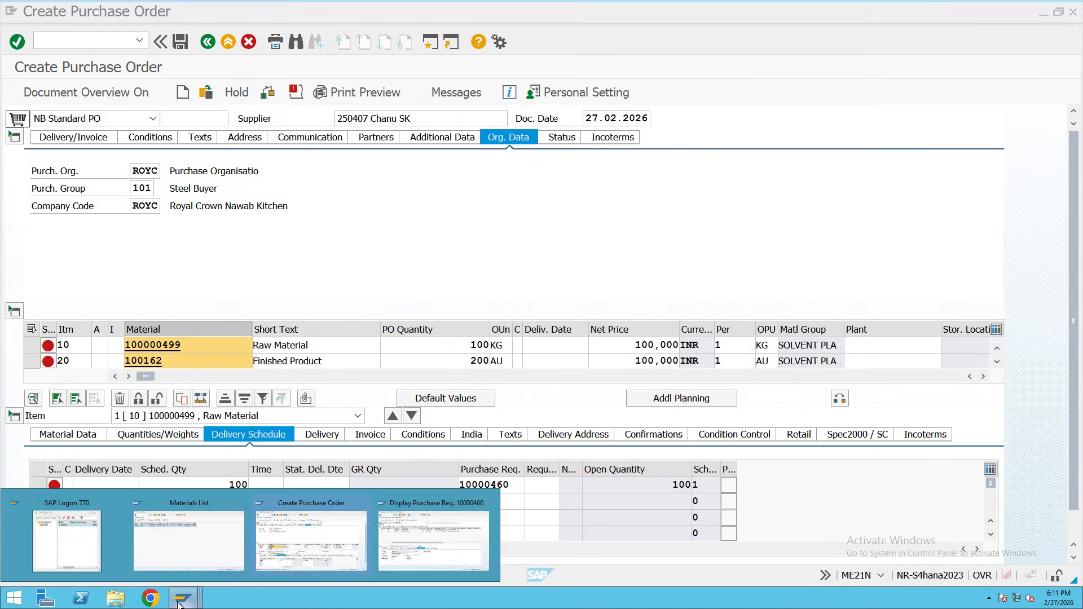
{"action": "left_click", "coordinate": [272, 555]}
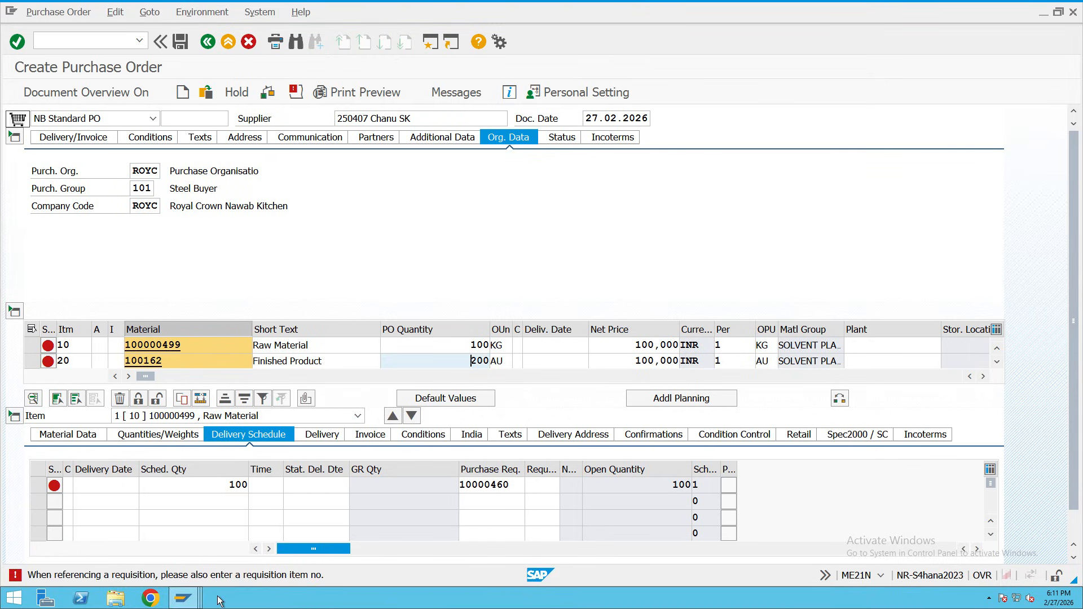
{"action": "left_click", "coordinate": [182, 598]}
{"action": "left_click", "coordinate": [274, 573]}
{"action": "left_click", "coordinate": [182, 598]}
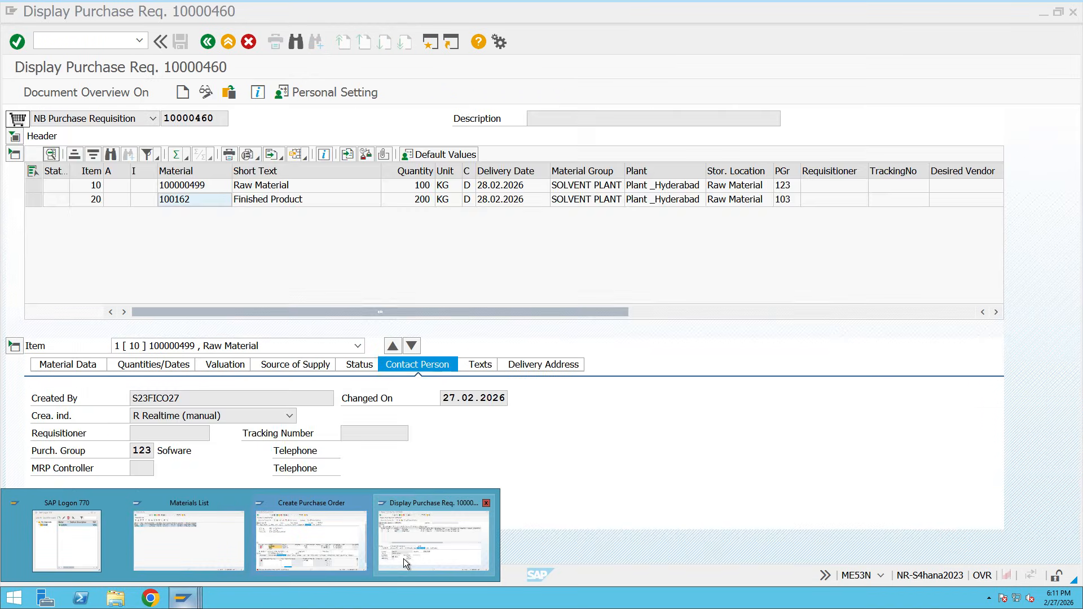
{"action": "left_click", "coordinate": [404, 559]}
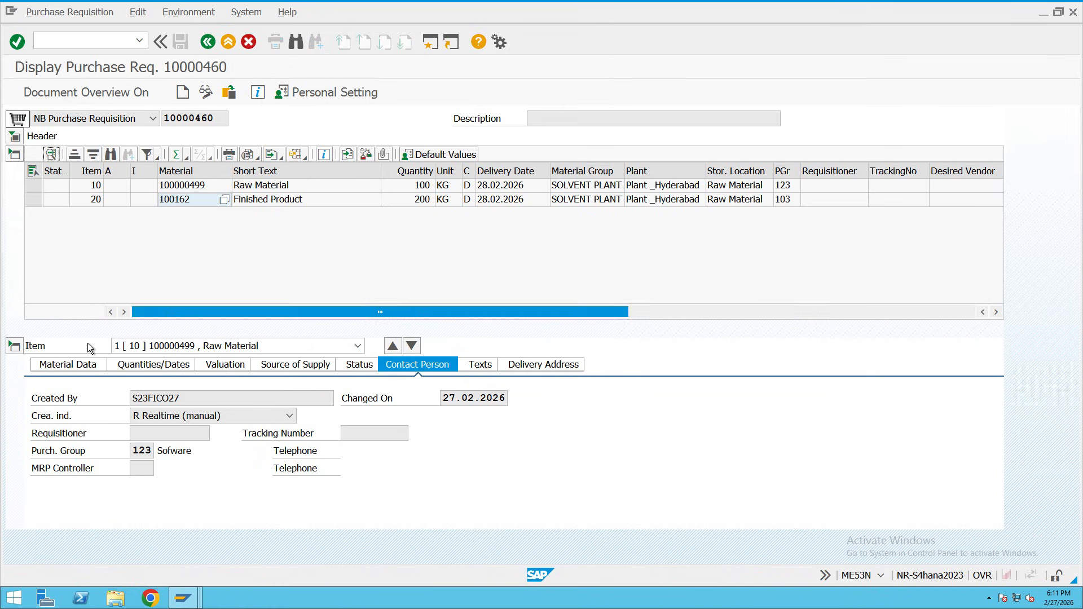
Review item 10's Material Data, Valuation, Source of Supply and Status details in the requisition.
{"action": "left_click", "coordinate": [81, 363]}
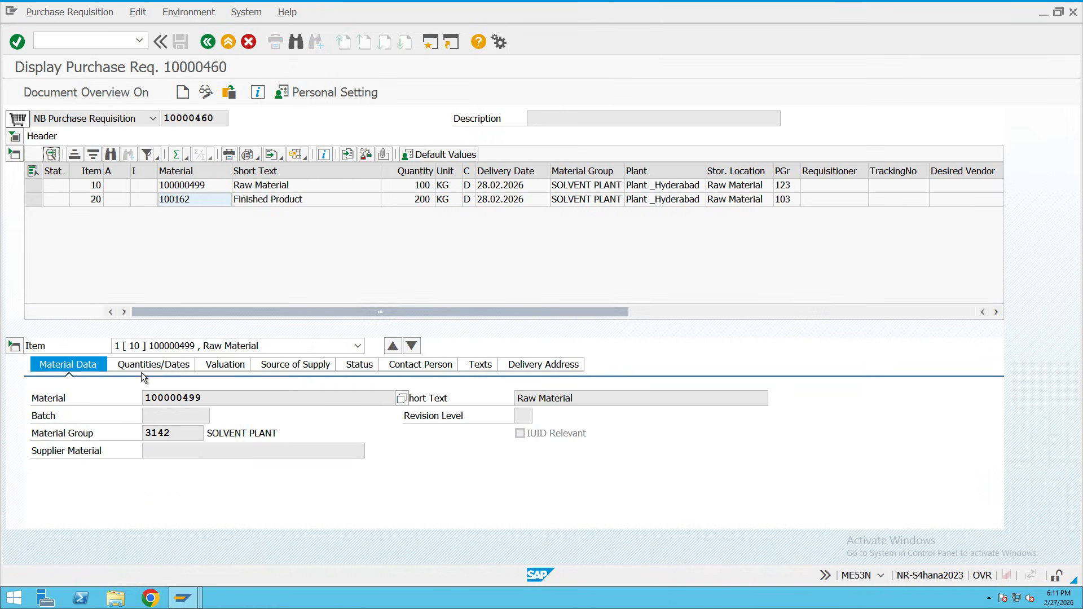
{"action": "left_click", "coordinate": [222, 370]}
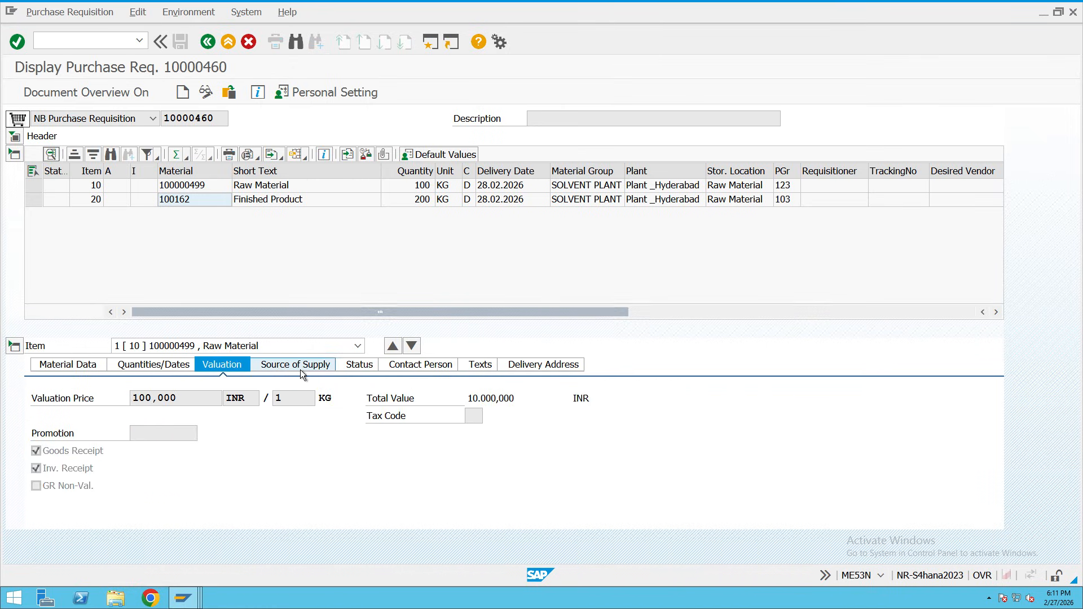
{"action": "left_click", "coordinate": [300, 370]}
{"action": "left_click", "coordinate": [359, 364]}
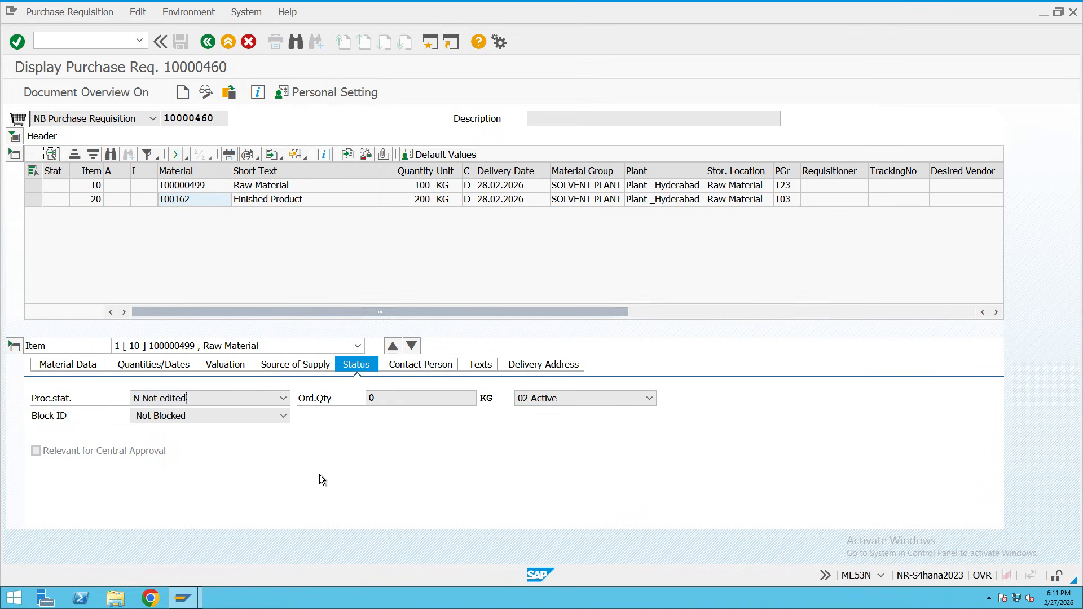
{"action": "mouse_move", "coordinate": [184, 597]}
{"action": "left_click", "coordinate": [395, 569]}
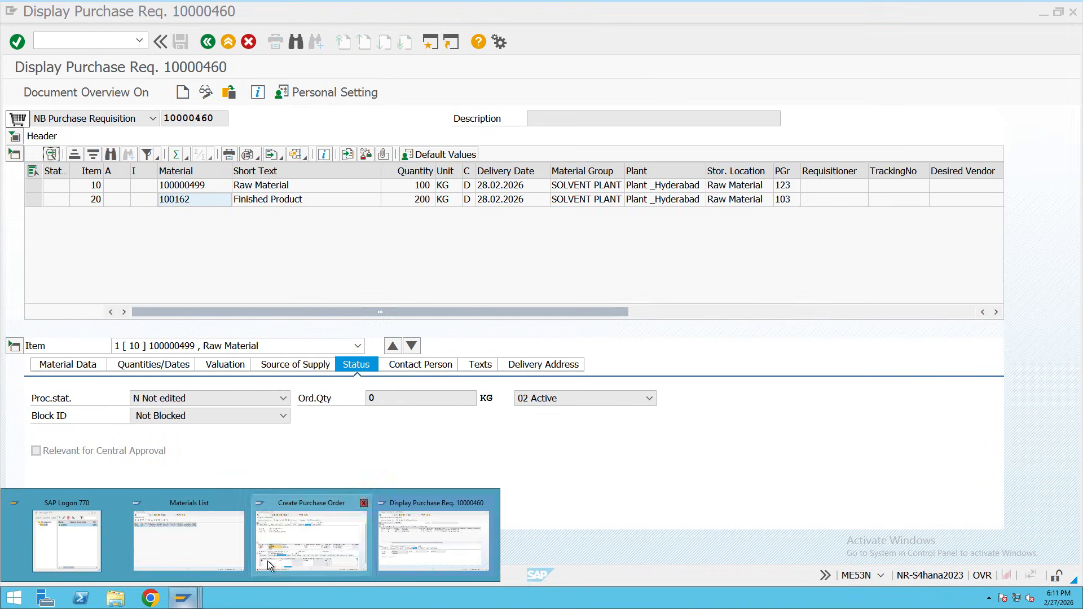
Reference requisition items 10 and 20 on PO items 10 and 20, then check item 20's PO quantity.
{"action": "left_click", "coordinate": [268, 560]}
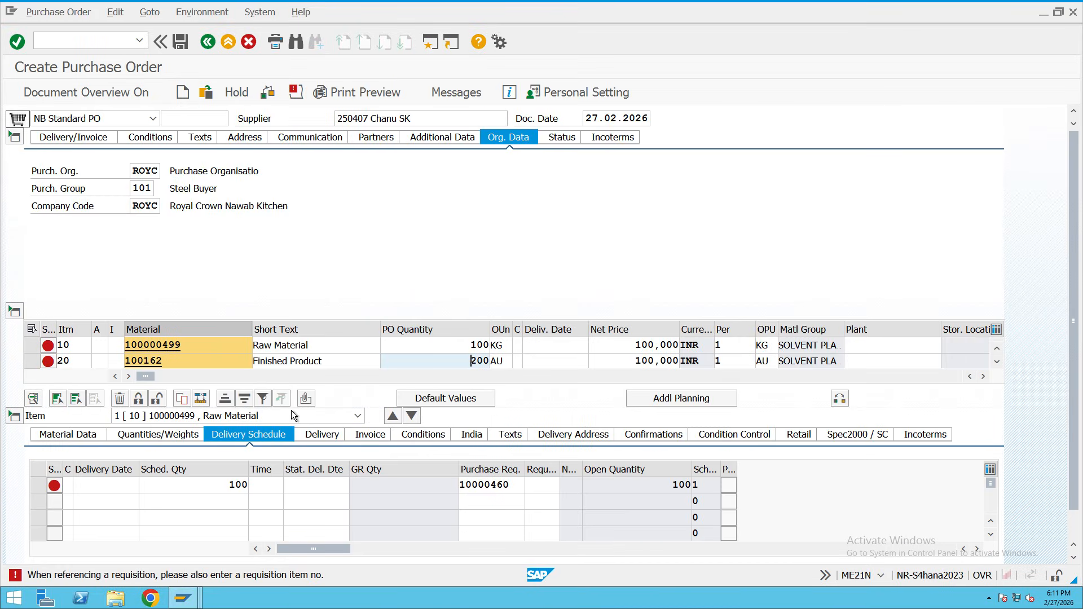
{"action": "left_click_drag", "start_coordinate": [146, 381], "coordinate": [377, 415]}
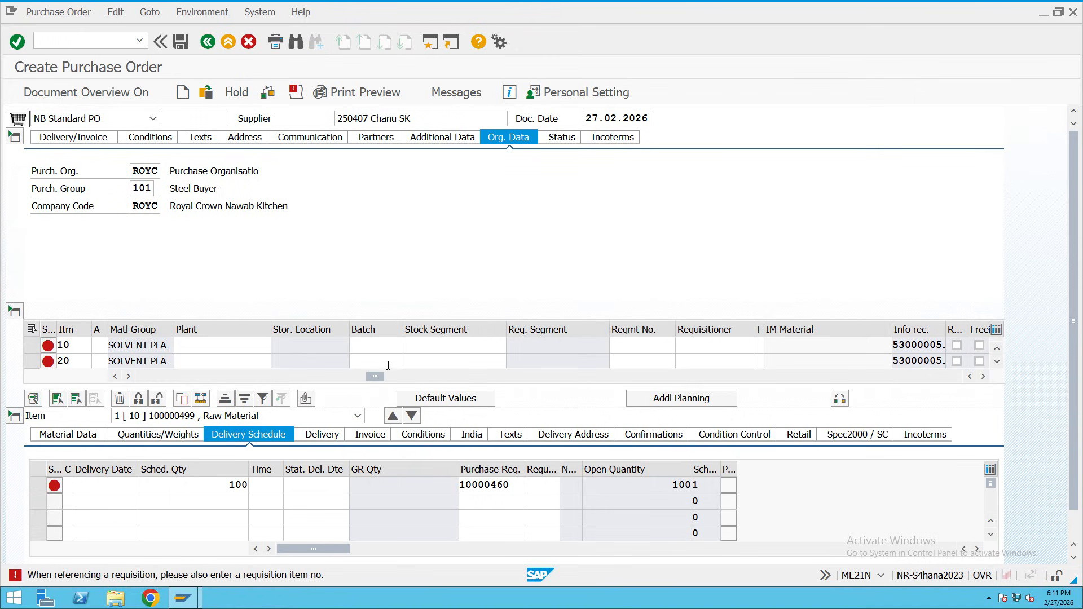
{"action": "left_click_drag", "start_coordinate": [378, 376], "coordinate": [470, 381]}
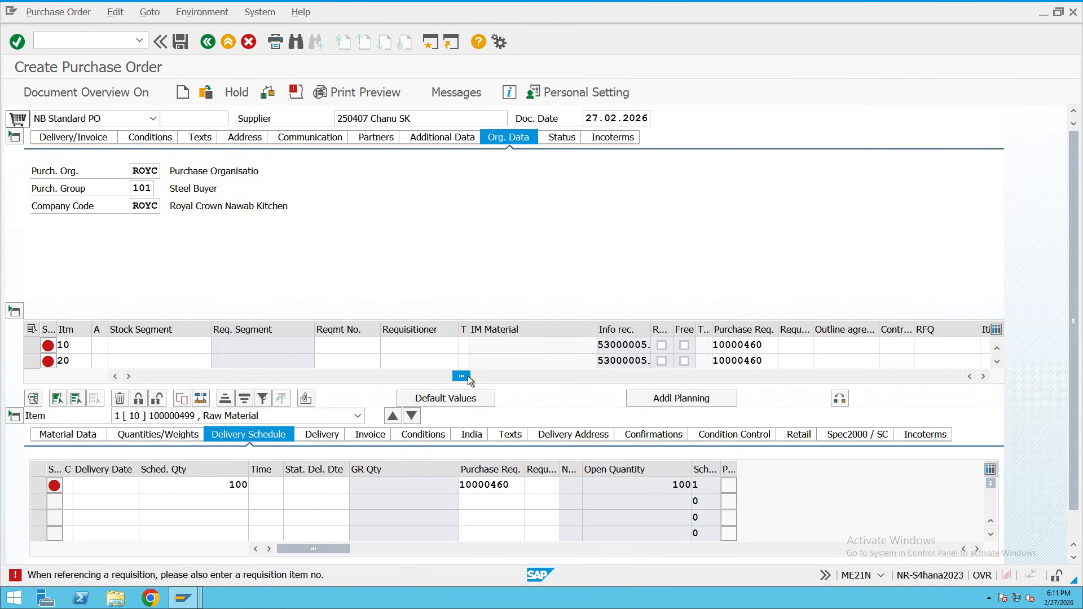
{"action": "left_click", "coordinate": [780, 328]}
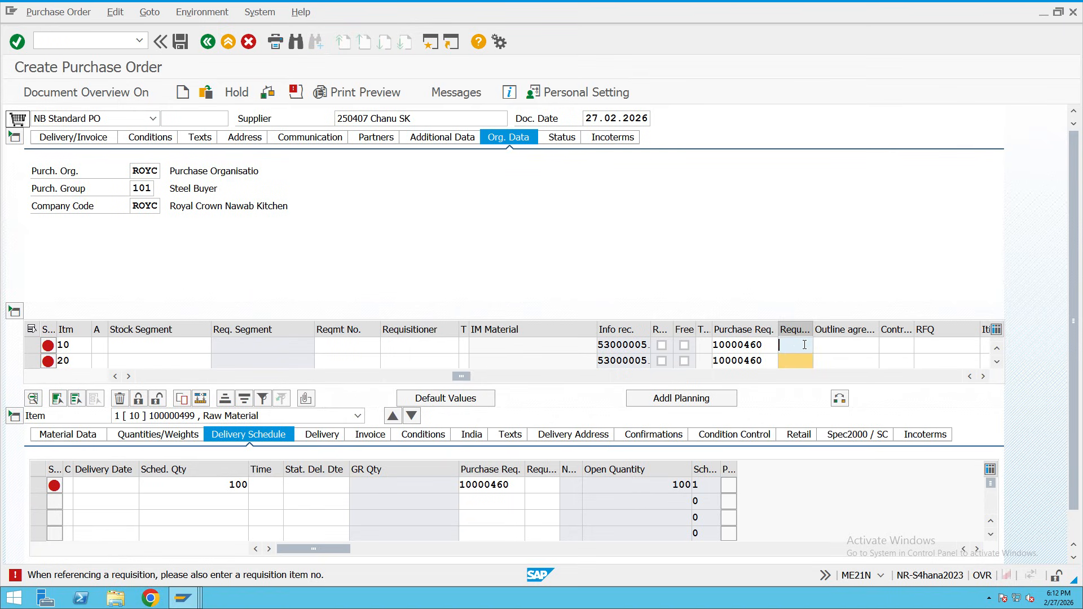
{"action": "type", "text": "10"}
{"action": "left_click", "coordinate": [803, 359]}
{"action": "type", "text": "20"}
{"action": "key", "text": "Return"}
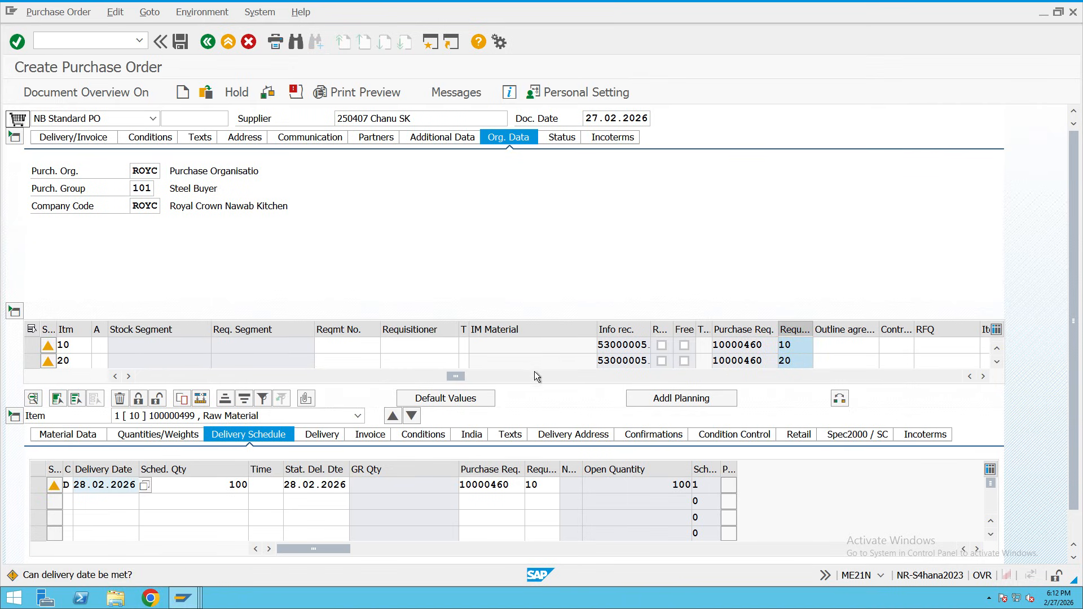
{"action": "left_click_drag", "start_coordinate": [451, 377], "coordinate": [172, 381]}
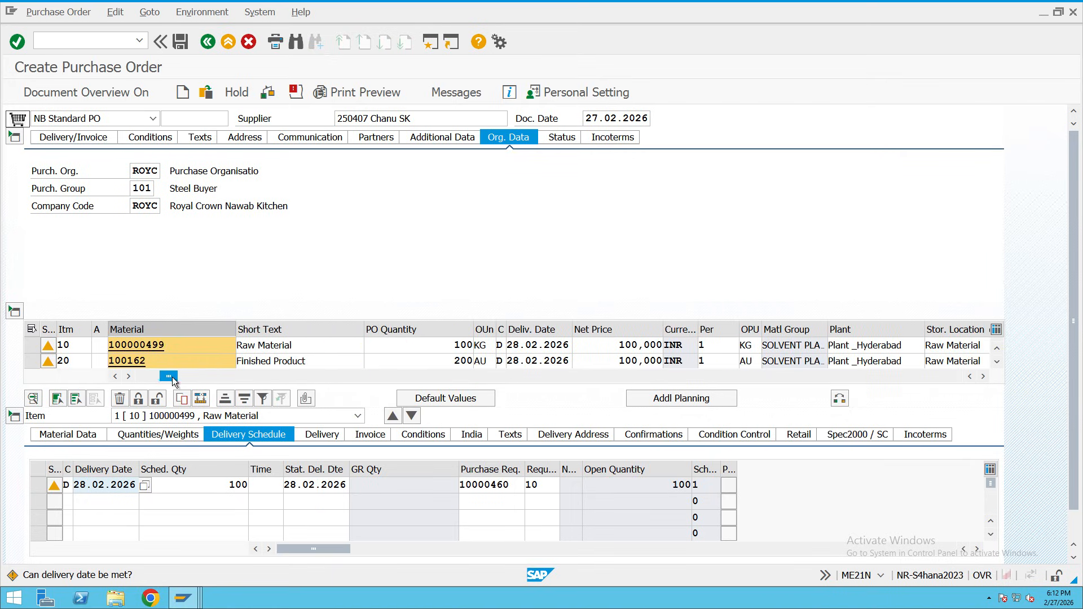
{"action": "left_click", "coordinate": [469, 364]}
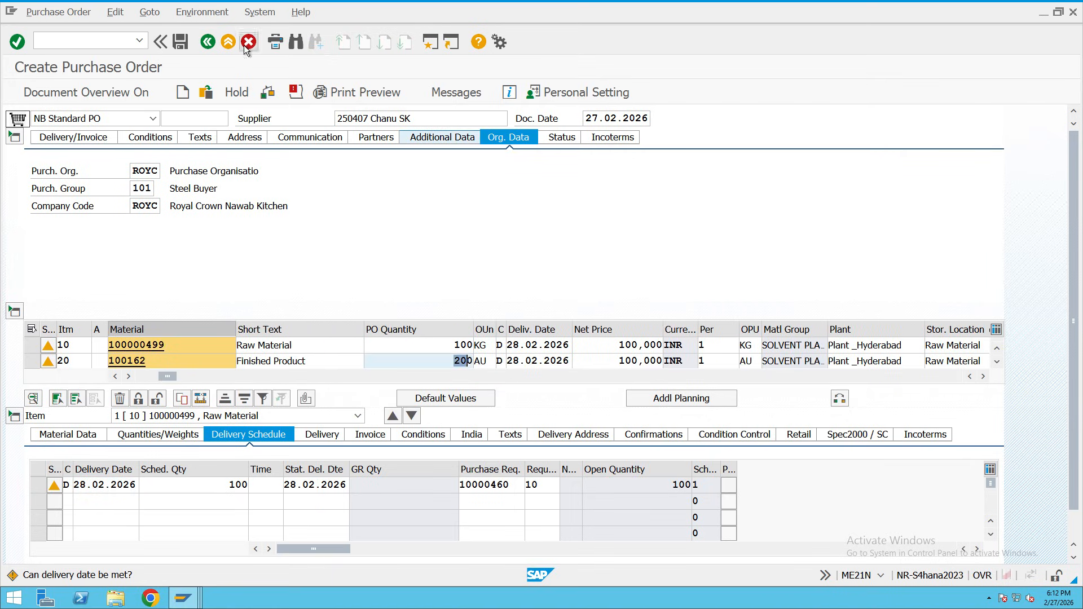
Exit the current purchase order without saving and start a new one in ME21N.
{"action": "left_click", "coordinate": [227, 43]}
{"action": "left_click", "coordinate": [296, 282]}
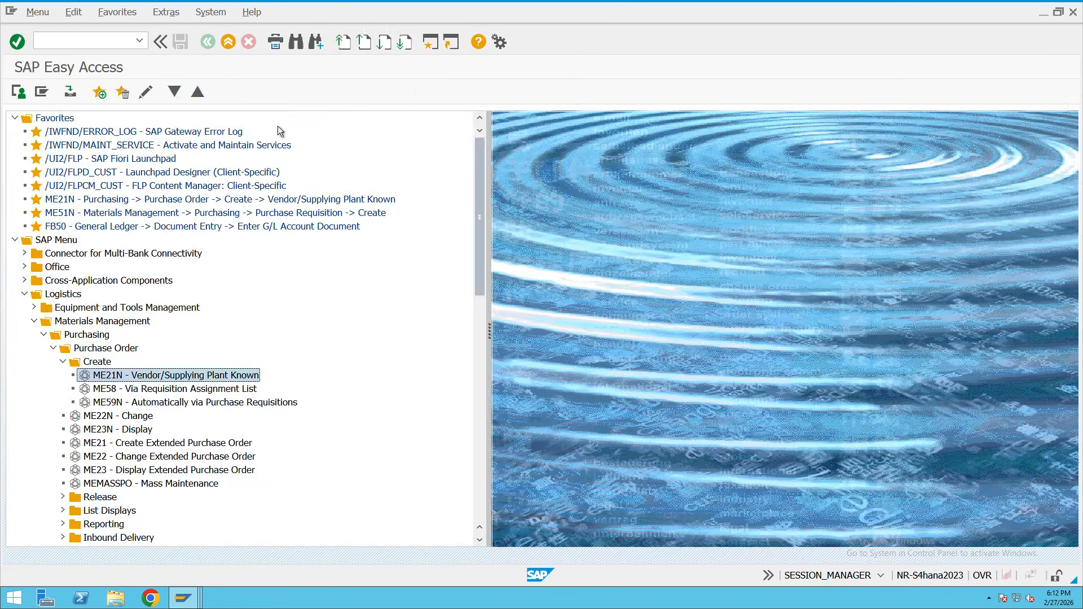
{"action": "double_click", "coordinate": [112, 376]}
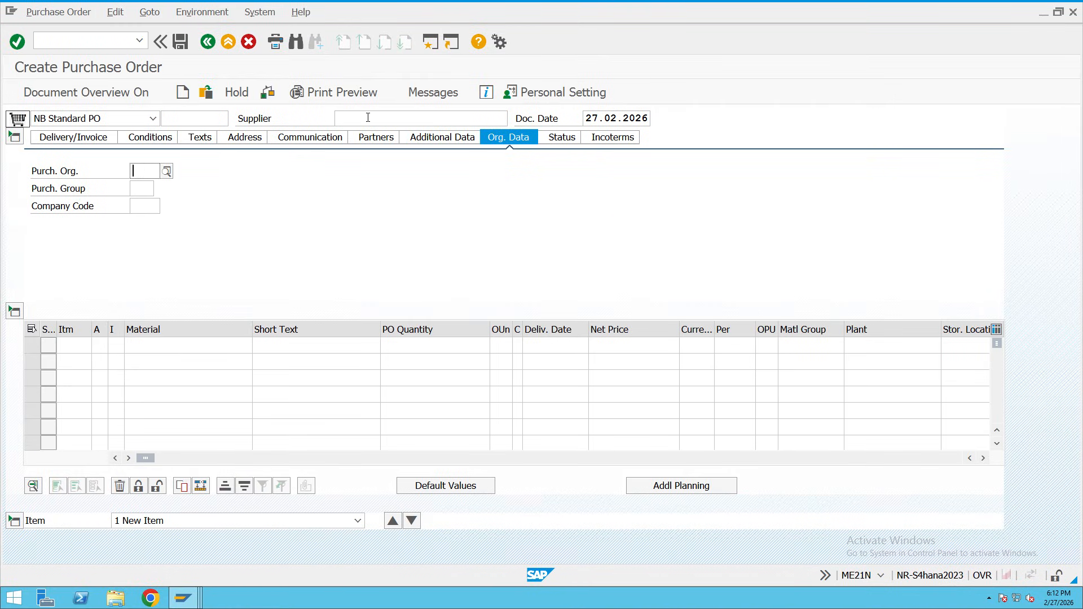
Search suppliers for company code ROYC and select supplier 250407.
{"action": "left_click", "coordinate": [476, 119]}
{"action": "left_click", "coordinate": [513, 118]}
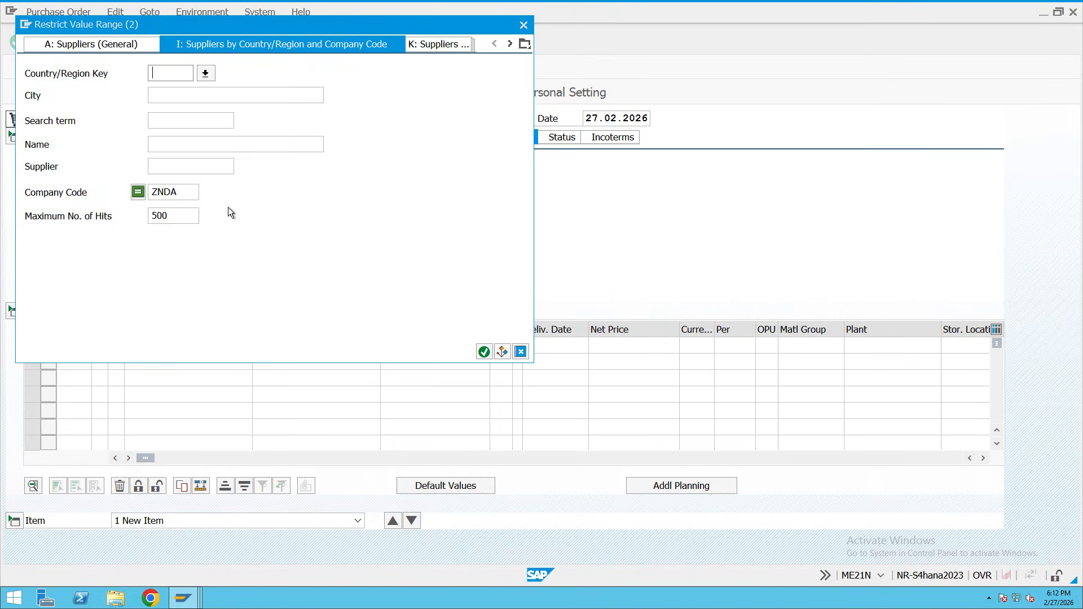
{"action": "left_click_drag", "start_coordinate": [175, 198], "coordinate": [152, 198]}
{"action": "key", "text": "Delete"}
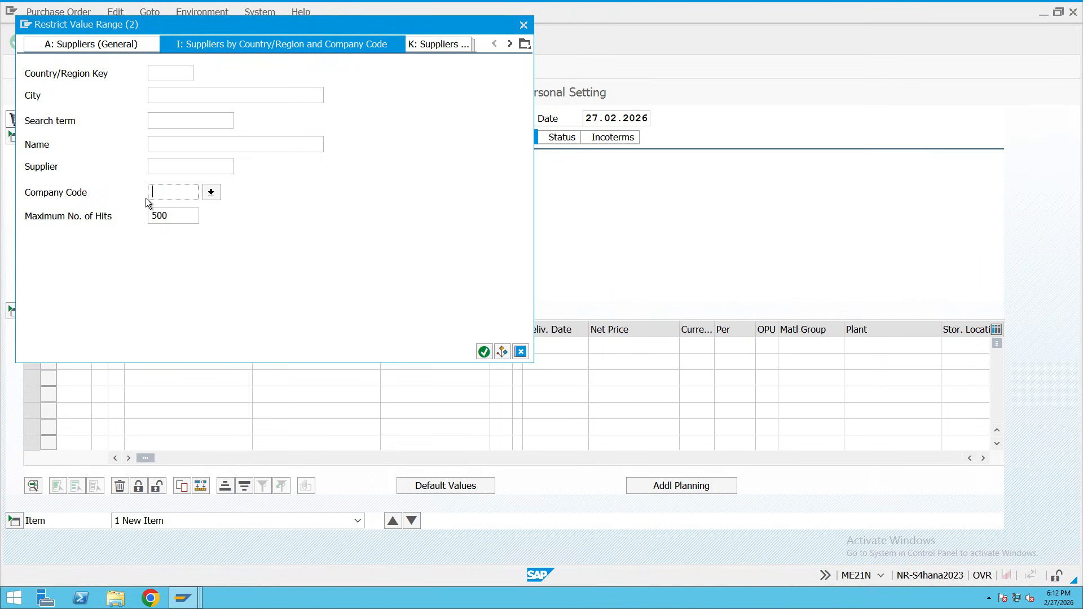
{"action": "type", "text": "ROYC"}
{"action": "left_click", "coordinate": [483, 352]}
{"action": "double_click", "coordinate": [169, 91]}
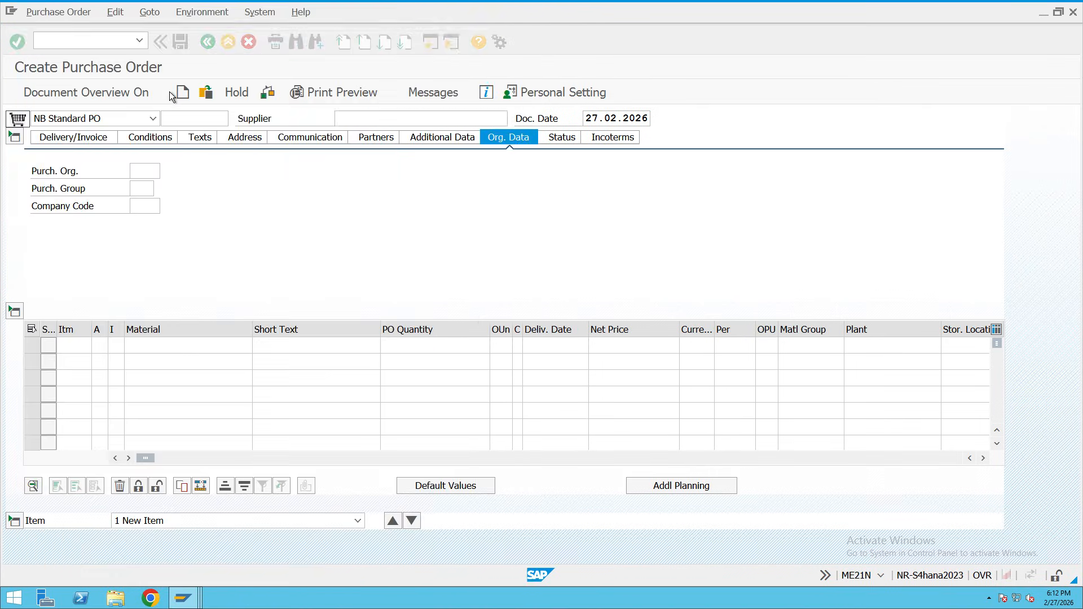
Set purchasing organization ROYC, purchasing group 101 and company code ROYC.
{"action": "left_click", "coordinate": [148, 171]}
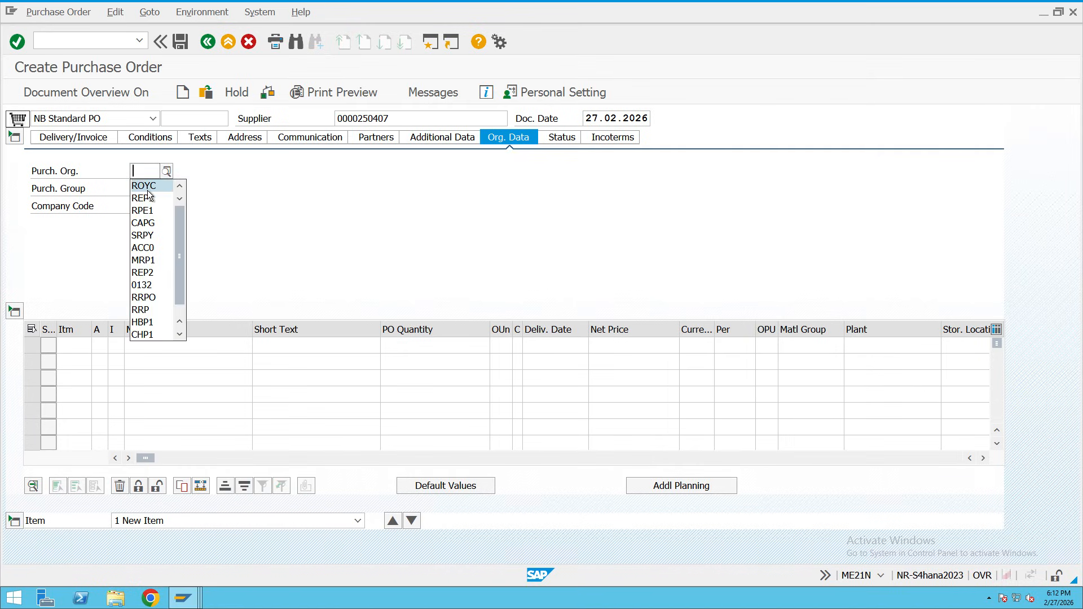
{"action": "left_click", "coordinate": [145, 187]}
{"action": "left_click", "coordinate": [146, 192]}
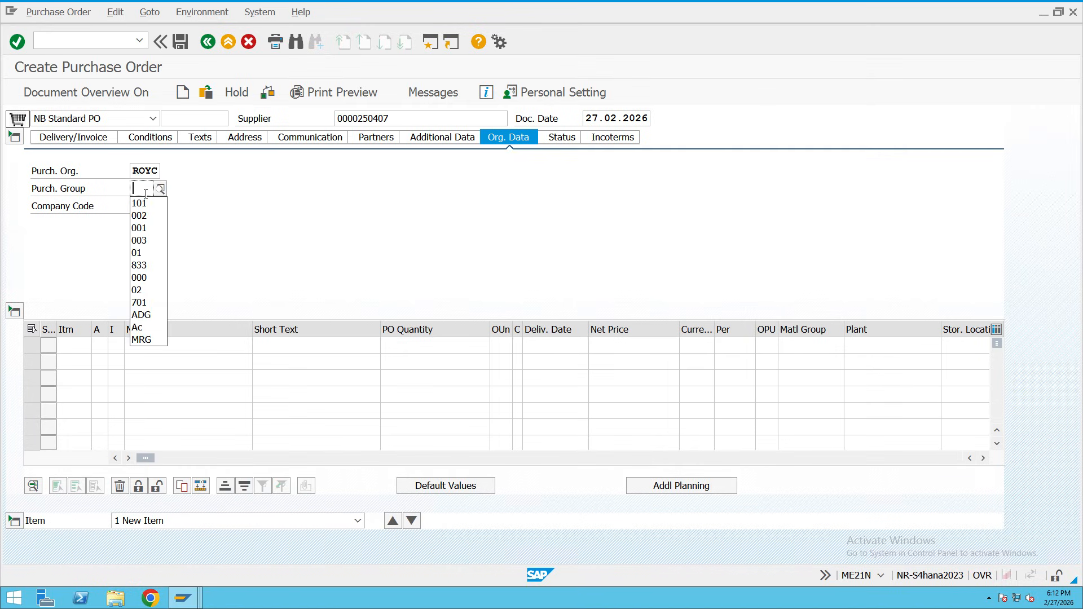
{"action": "left_click", "coordinate": [147, 207]}
{"action": "left_click", "coordinate": [147, 208]}
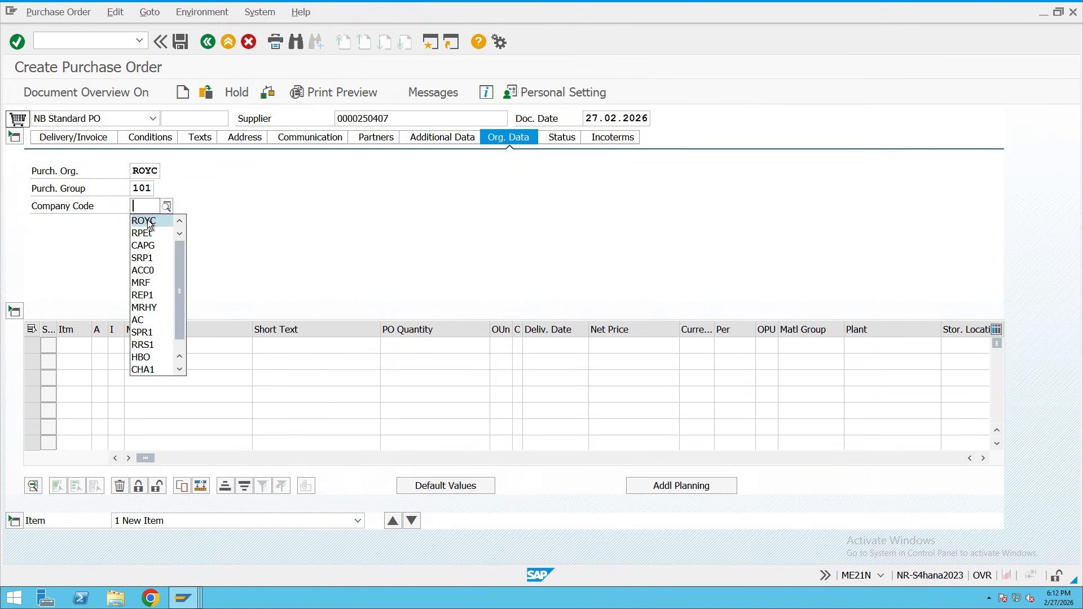
{"action": "left_click", "coordinate": [144, 220]}
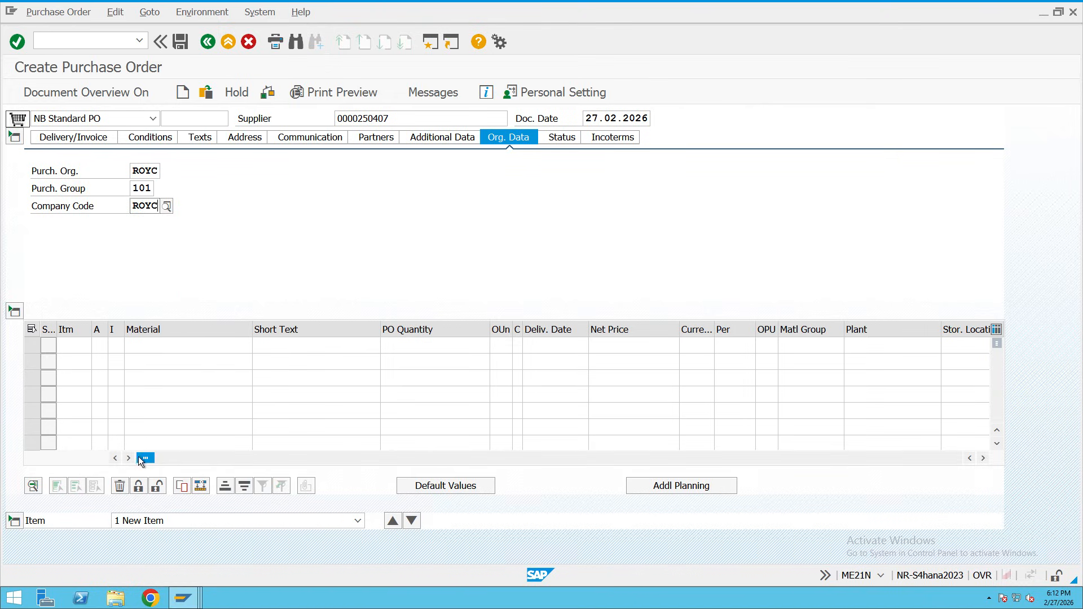
{"action": "left_click_drag", "start_coordinate": [141, 458], "coordinate": [470, 473]}
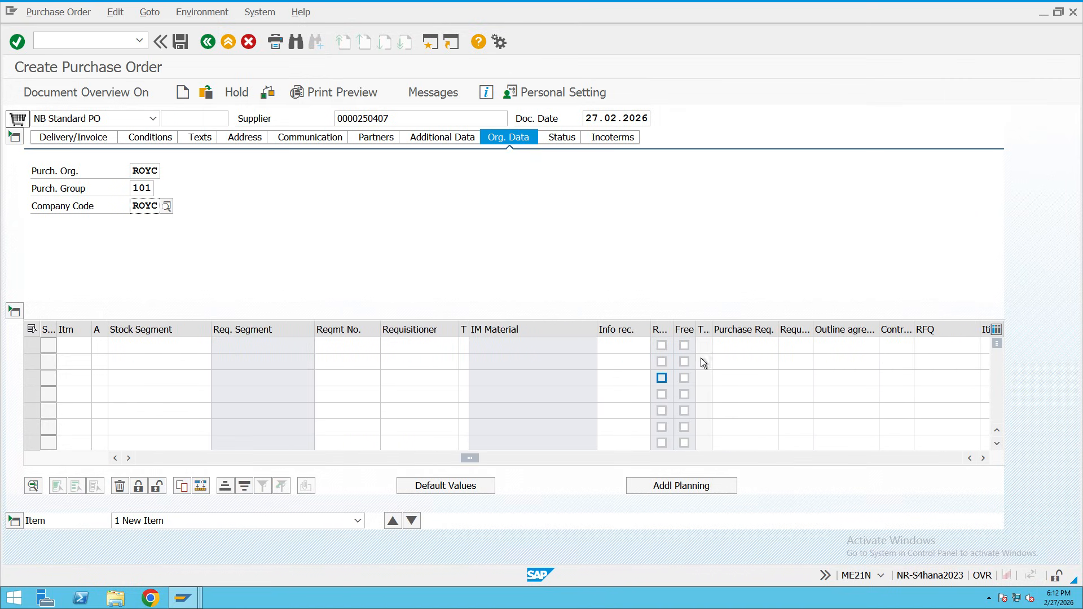
{"action": "left_click", "coordinate": [726, 345]}
{"action": "type", "text": "100162"}
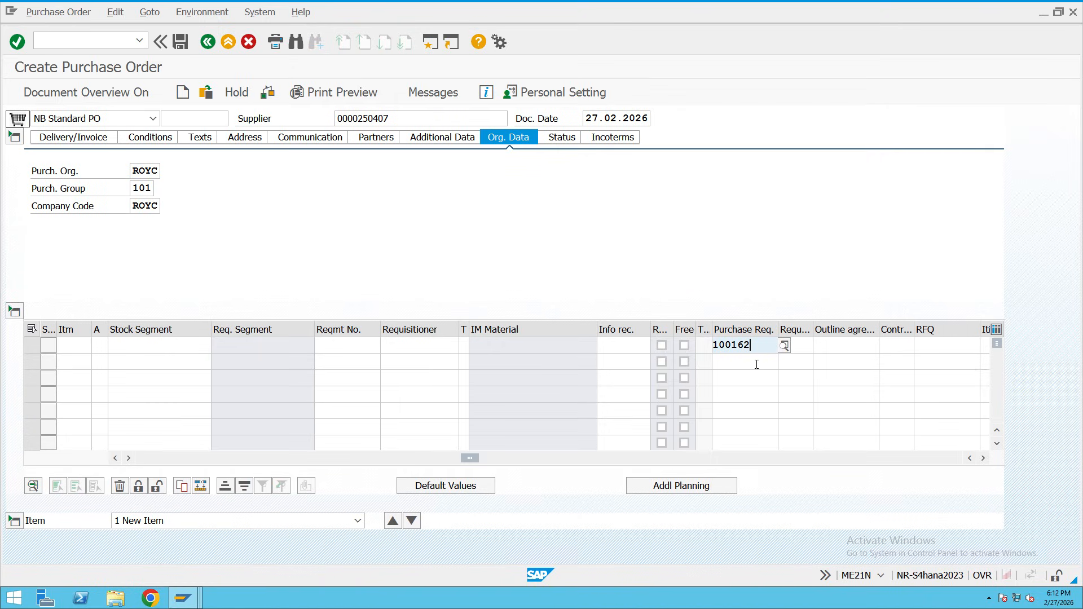
{"action": "left_click_drag", "start_coordinate": [753, 345], "coordinate": [696, 345]}
{"action": "key", "text": "BackSpace"}
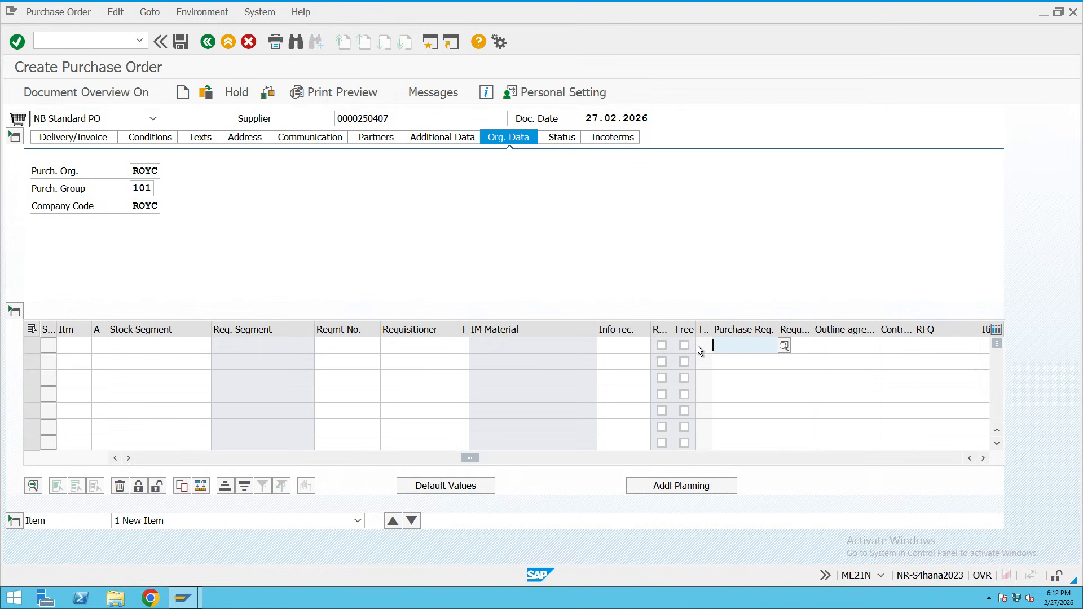
{"action": "left_click", "coordinate": [190, 596]}
{"action": "left_click", "coordinate": [289, 567]}
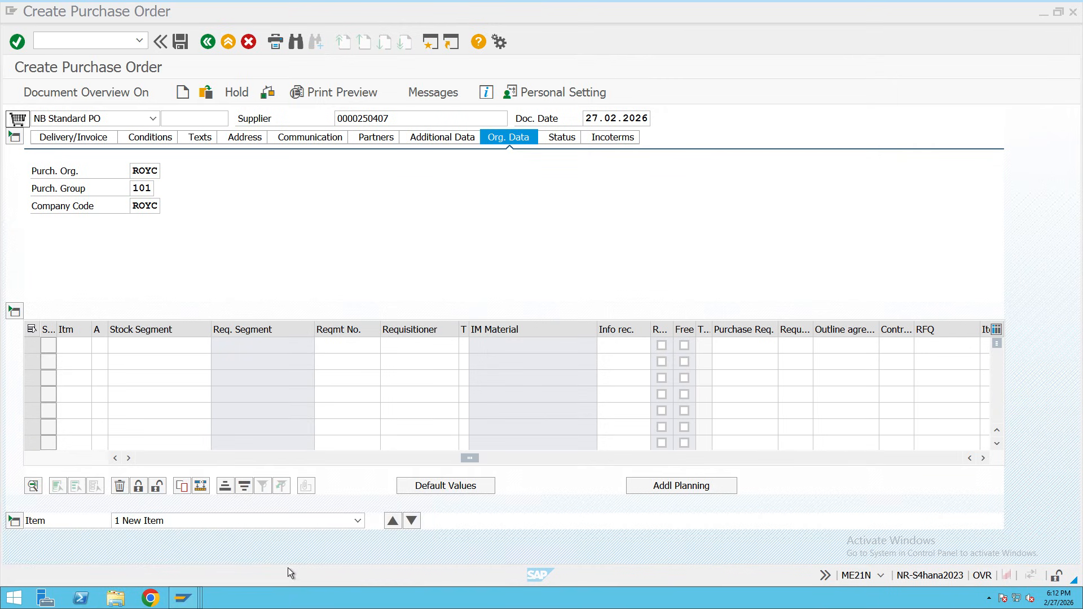
{"action": "left_click", "coordinate": [190, 599]}
{"action": "left_click", "coordinate": [399, 566]}
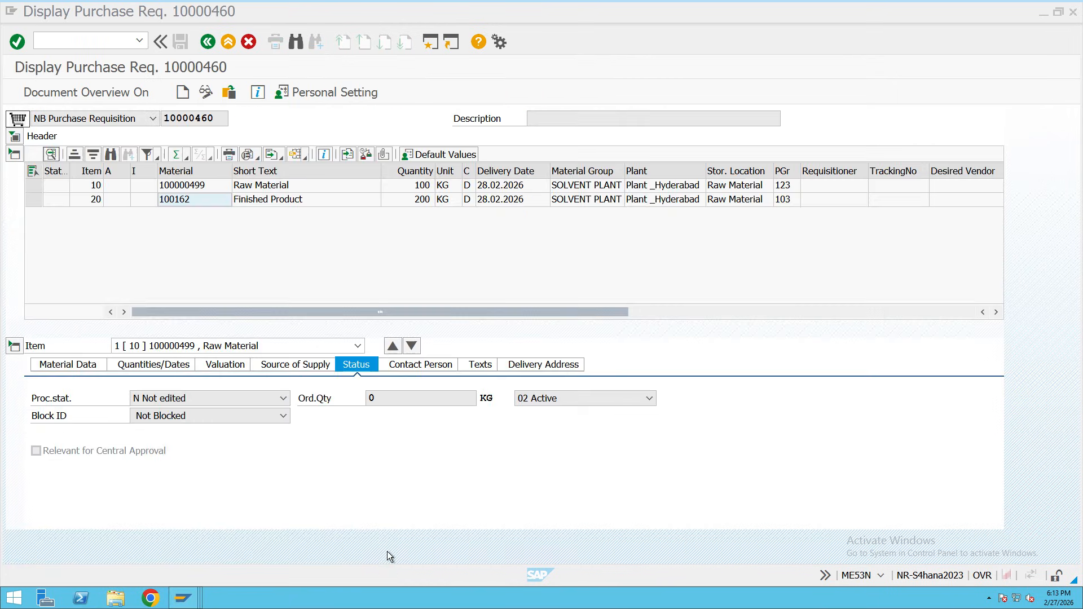
{"action": "double_click", "coordinate": [193, 118]}
{"action": "key", "text": "ctrl+c"}
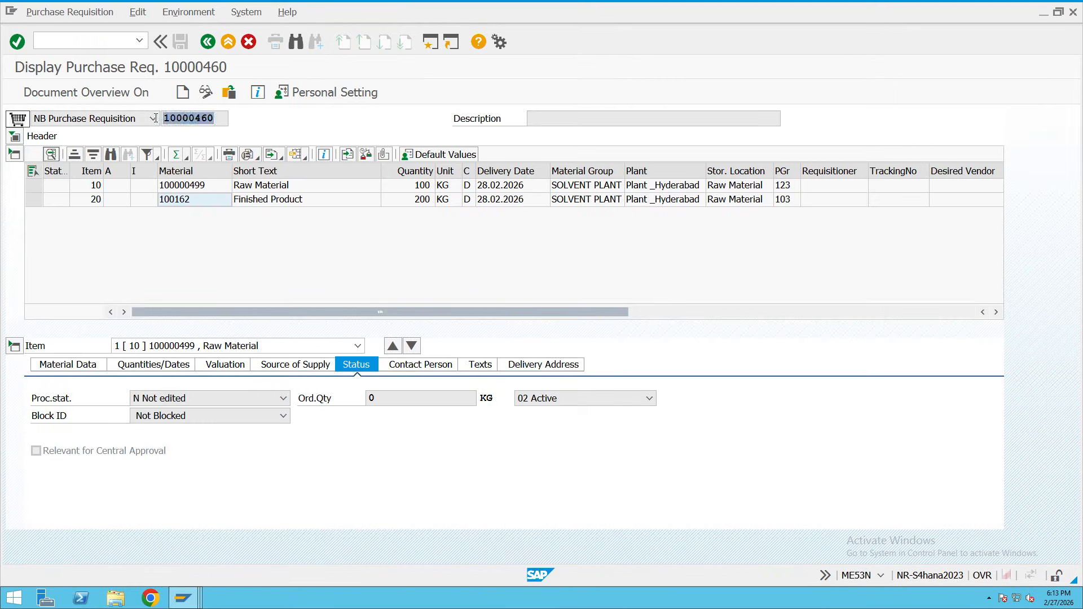
{"action": "left_click", "coordinate": [213, 120]}
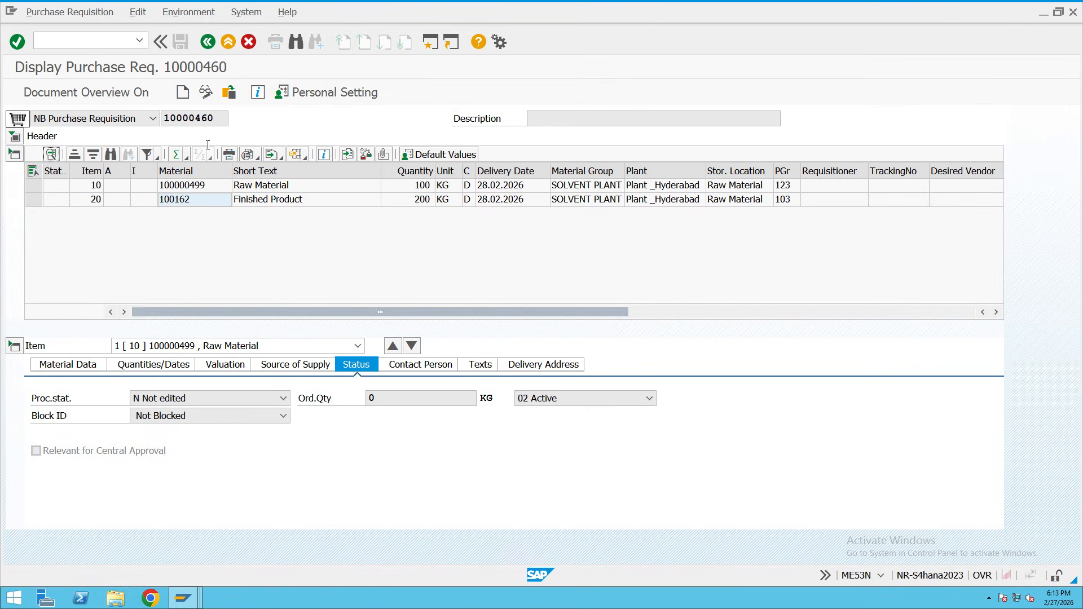
{"action": "left_click", "coordinate": [184, 599]}
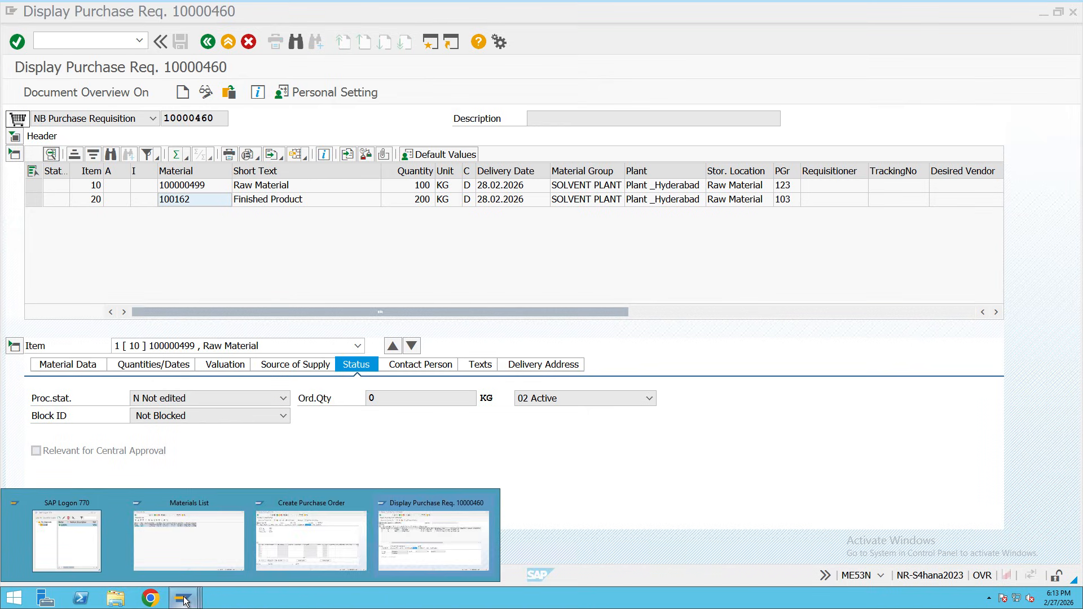
{"action": "left_click", "coordinate": [295, 554]}
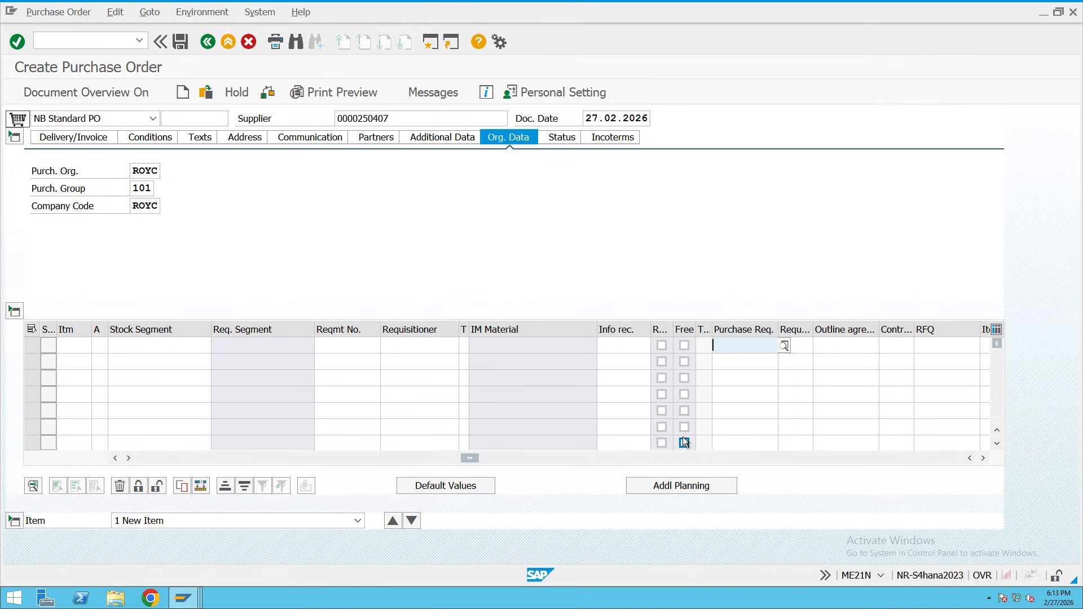
Enter requisition 10000460 with items 10 and 20 in rows one and two, and adopt them.
{"action": "key", "text": "ctrl+v"}
{"action": "left_click", "coordinate": [735, 363]}
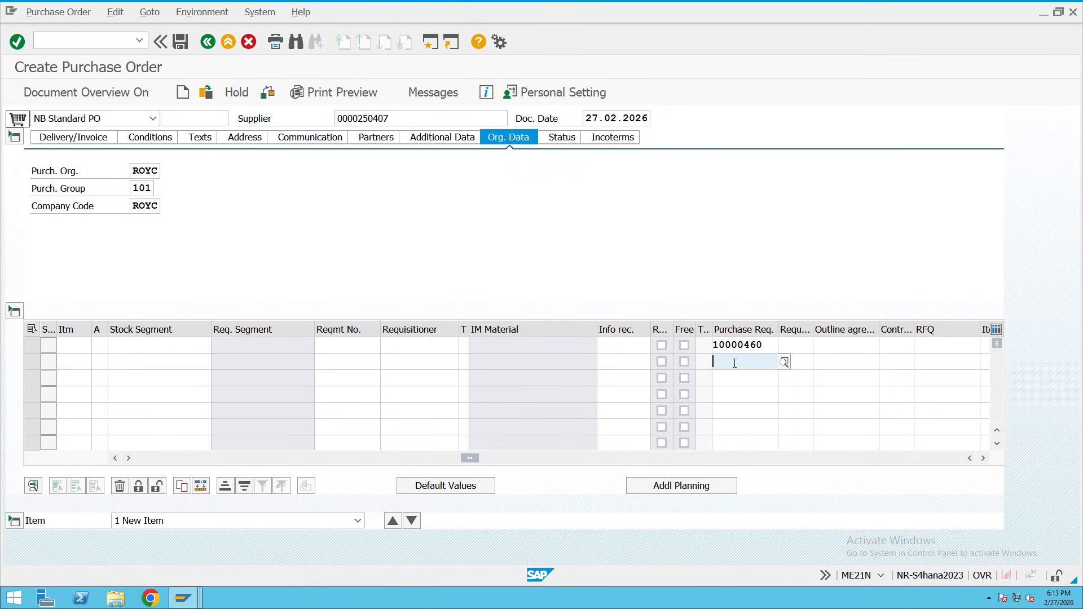
{"action": "key", "text": "ctrl+v"}
{"action": "left_click", "coordinate": [793, 344]}
{"action": "type", "text": "10"}
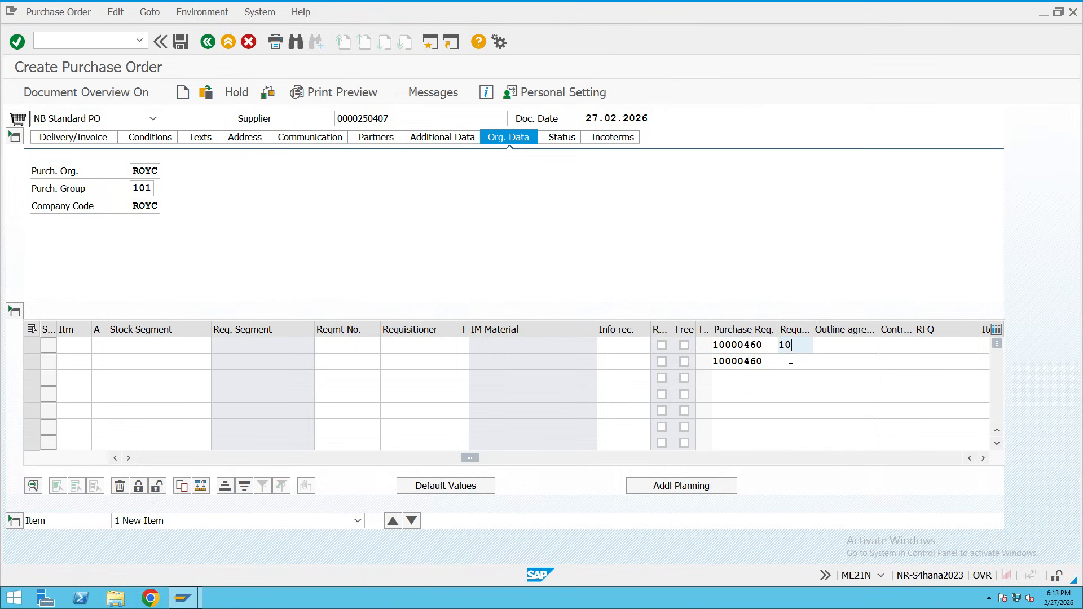
{"action": "left_click", "coordinate": [777, 361]}
{"action": "type", "text": "20"}
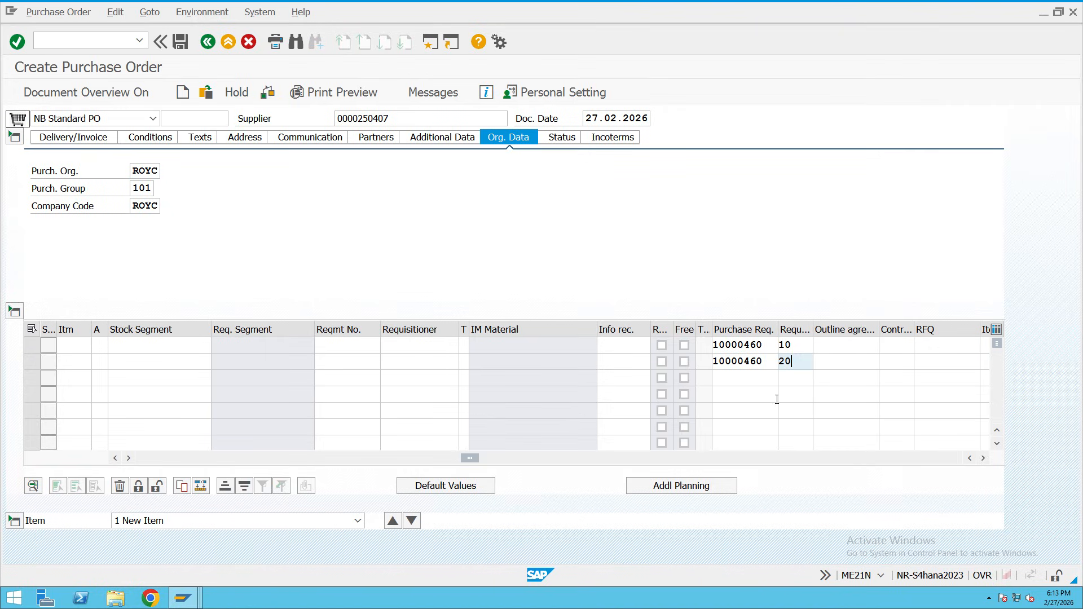
{"action": "key", "text": "Return"}
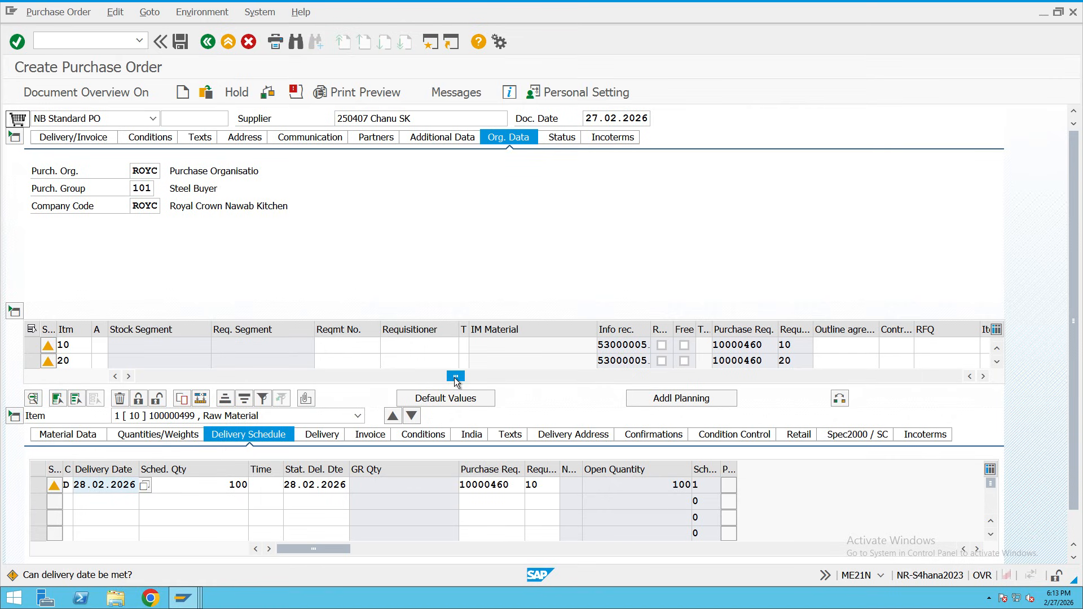
{"action": "left_click_drag", "start_coordinate": [455, 376], "coordinate": [77, 380]}
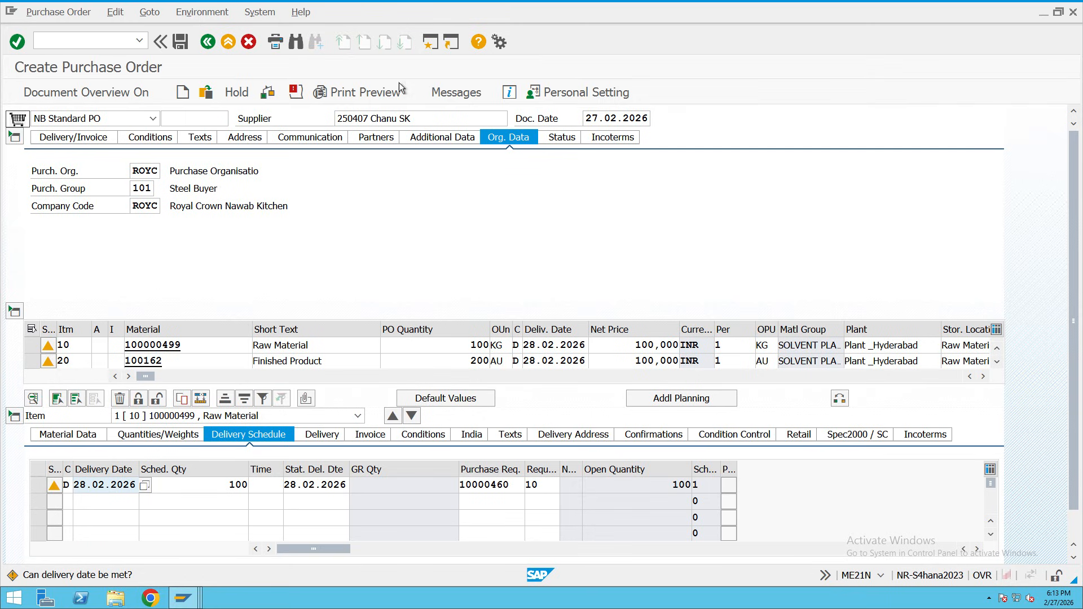
Review the purchase order's delivery-date warning messages and dismiss them.
{"action": "left_click", "coordinate": [295, 90]}
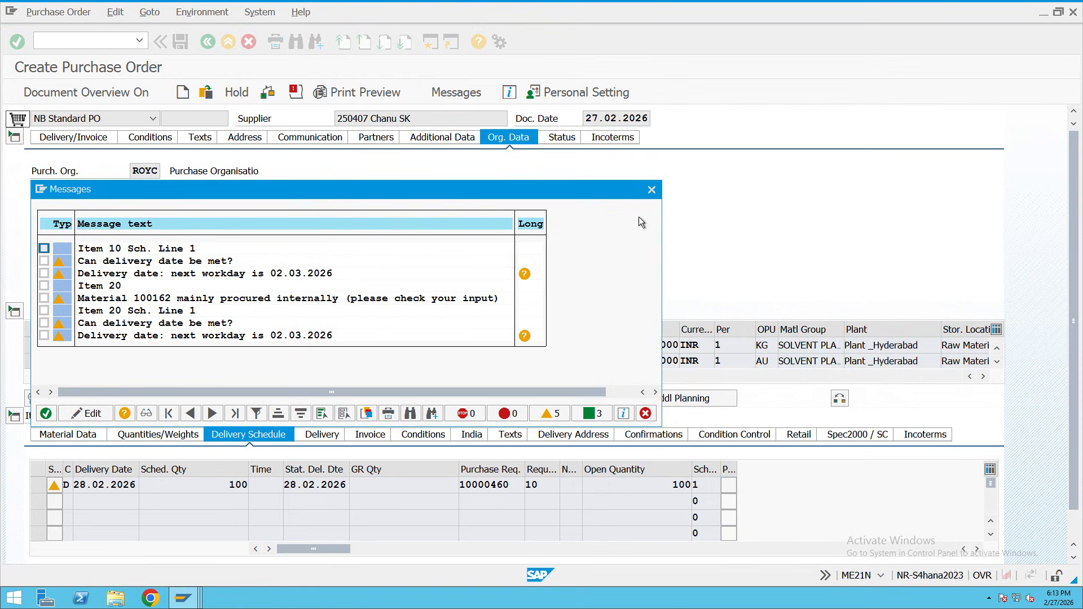
{"action": "left_click", "coordinate": [651, 191]}
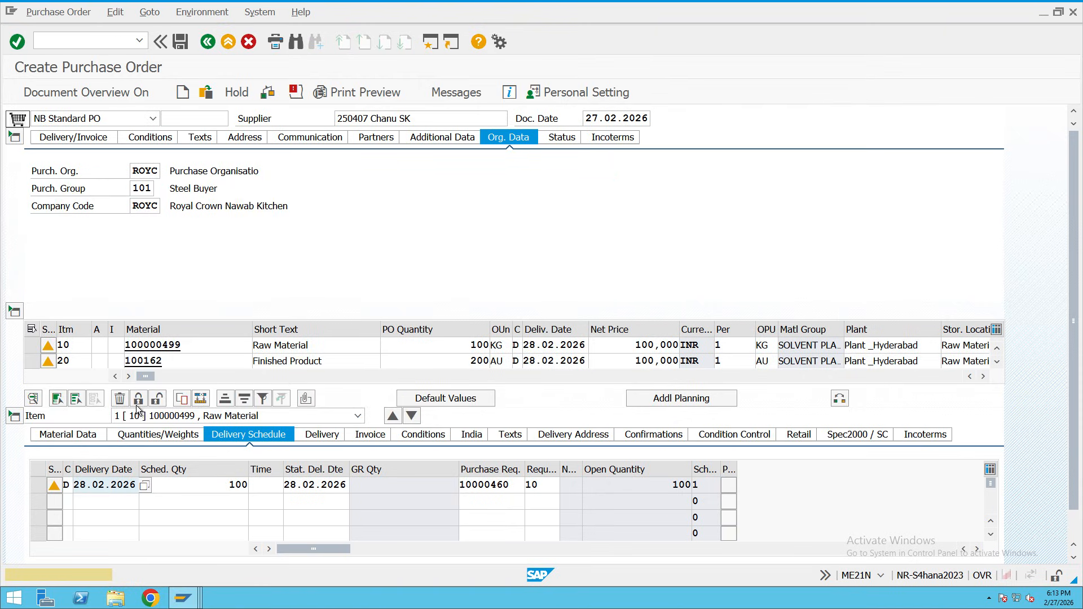
{"action": "left_click_drag", "start_coordinate": [207, 347], "coordinate": [137, 340]}
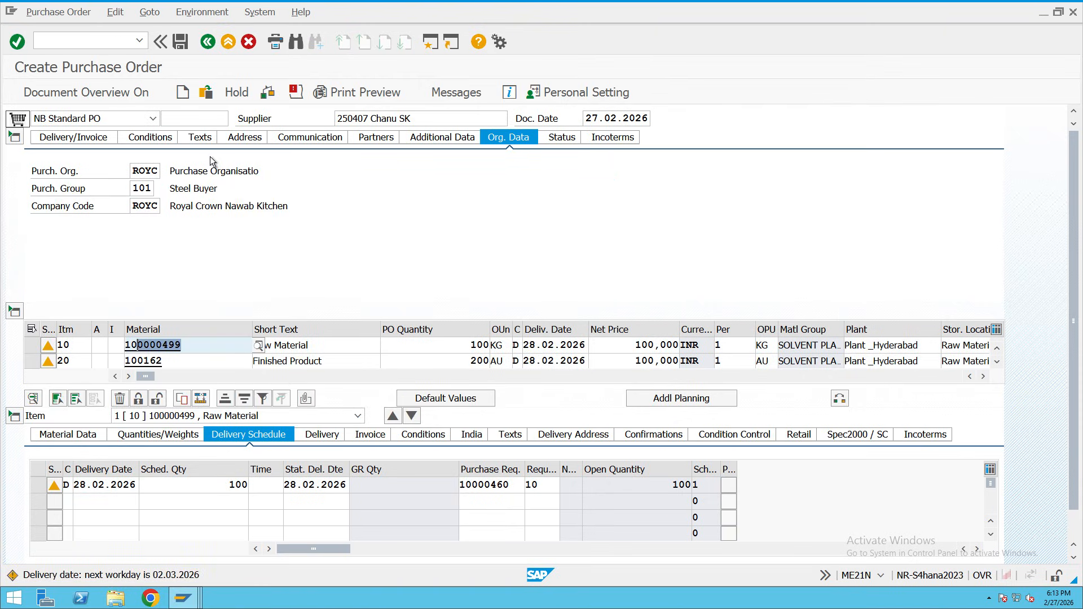
Keep payment terms 0001 and display the header conditions, net 30.000,000 INR.
{"action": "left_click", "coordinate": [86, 139]}
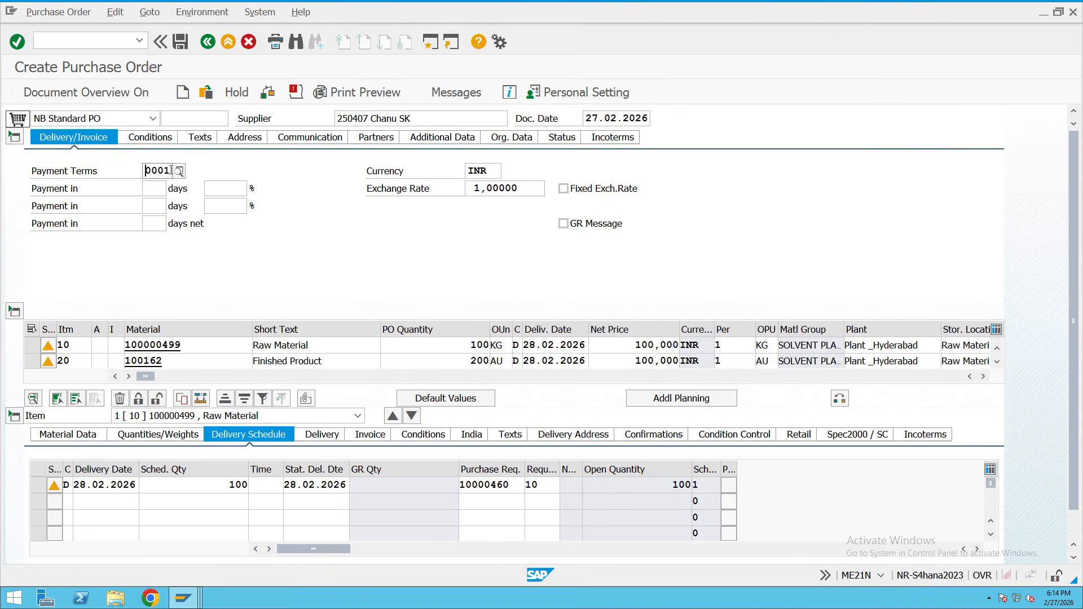
{"action": "double_click", "coordinate": [172, 171]}
{"action": "left_click", "coordinate": [177, 171]}
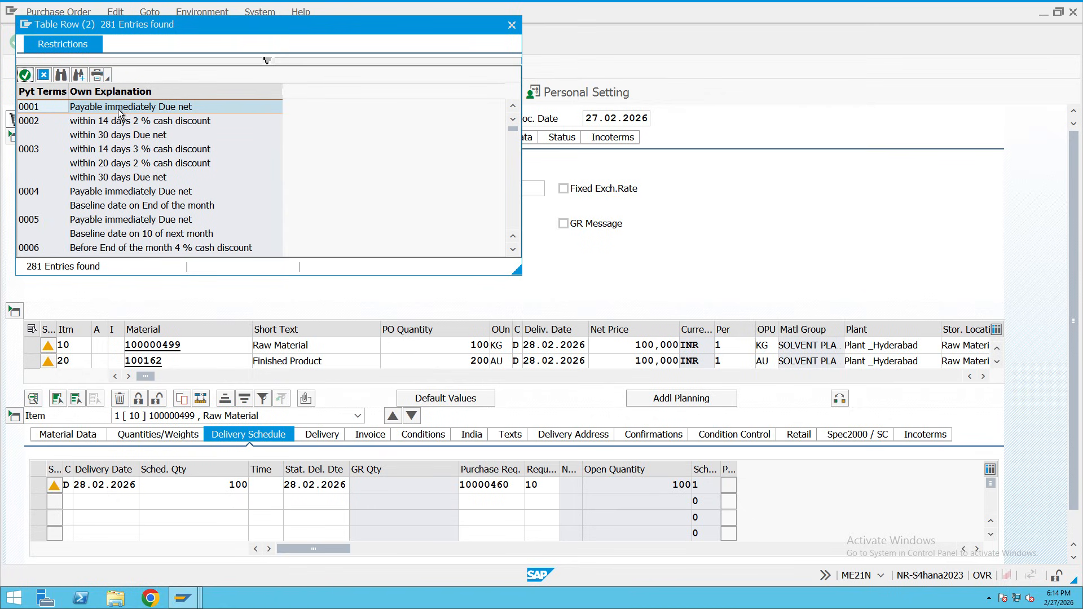
{"action": "double_click", "coordinate": [38, 109]}
{"action": "left_click", "coordinate": [164, 142]}
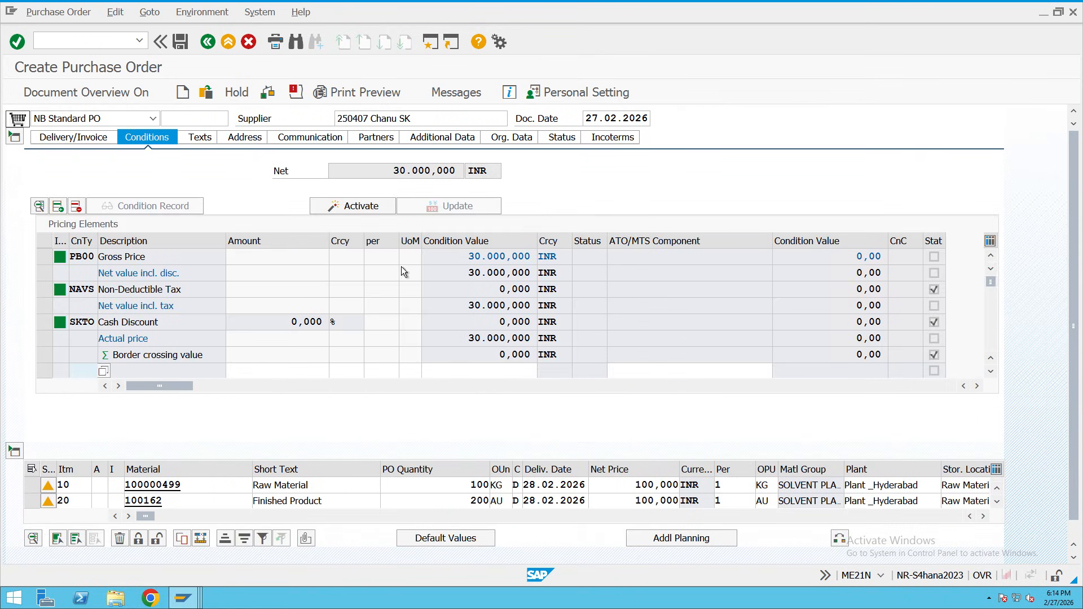
Check the pricing amounts, header texts and the supplier's SR Nagar address details.
{"action": "left_click_drag", "start_coordinate": [460, 266], "coordinate": [507, 262]}
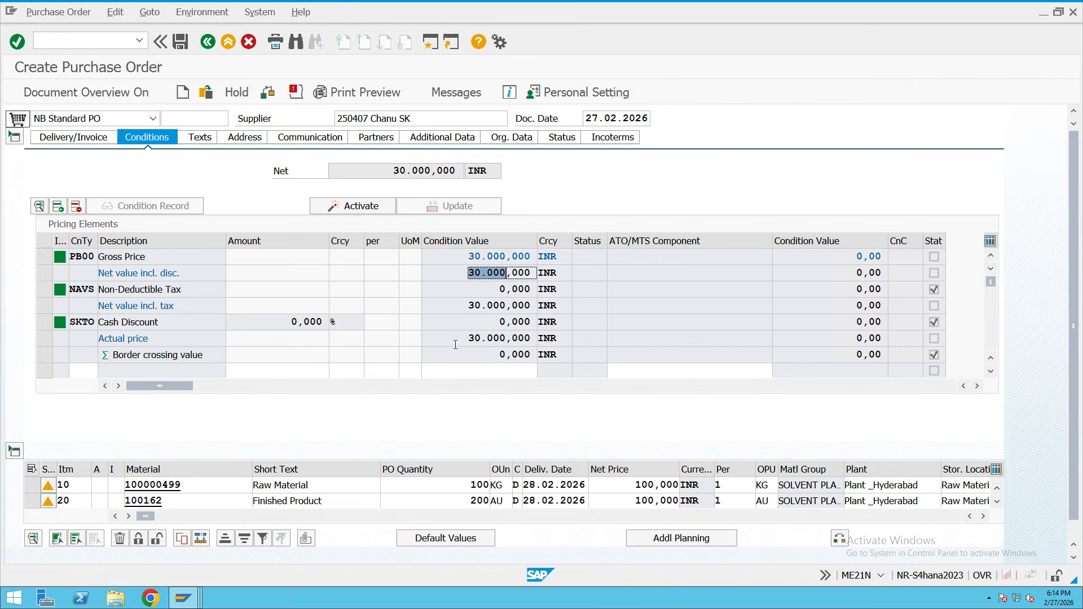
{"action": "left_click_drag", "start_coordinate": [459, 338], "coordinate": [550, 349]}
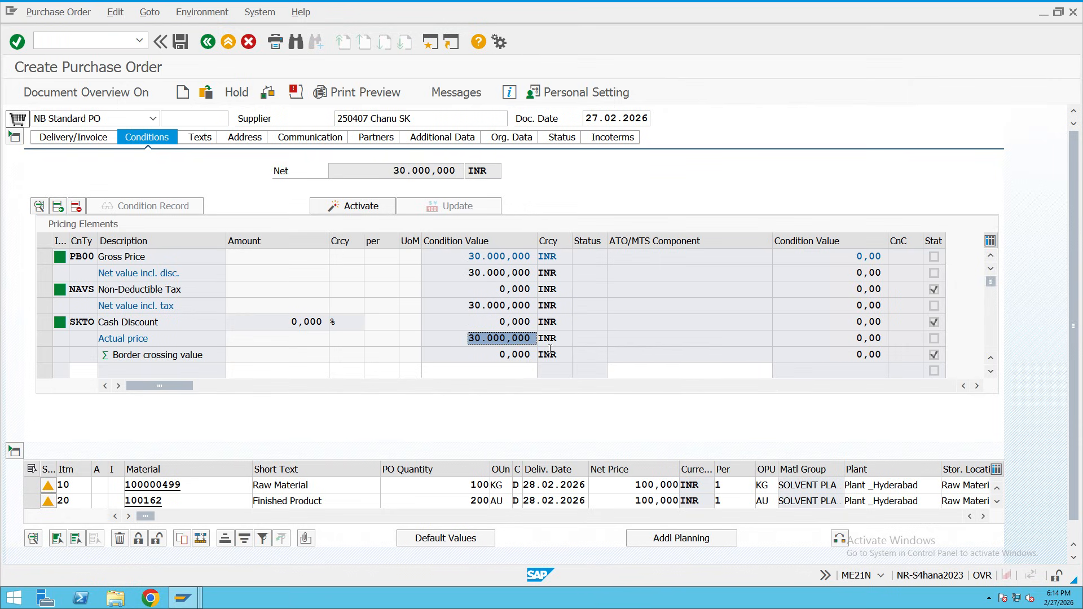
{"action": "left_click", "coordinate": [202, 138]}
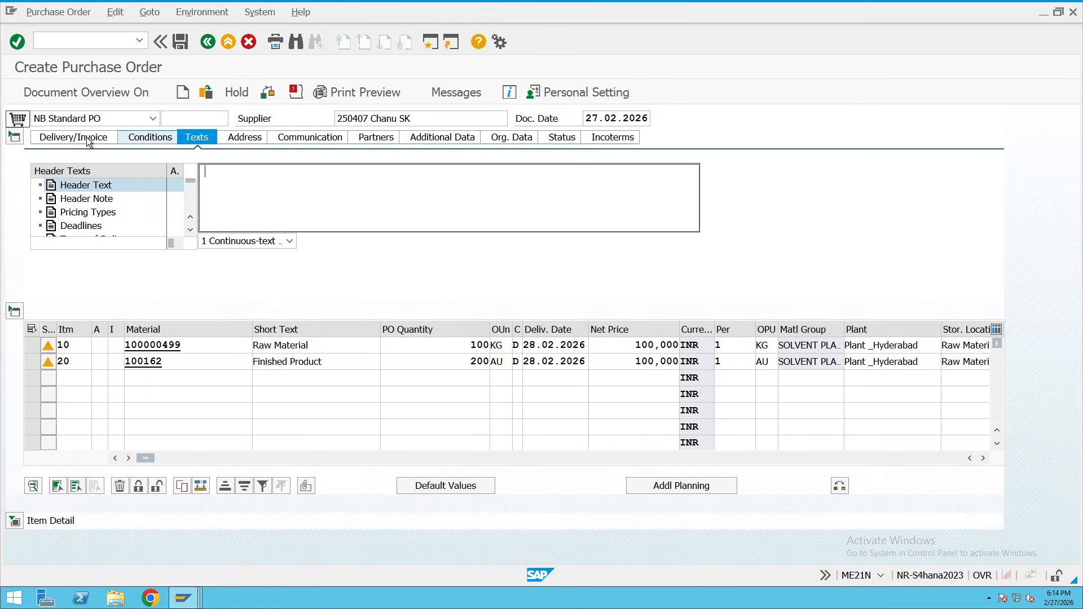
{"action": "left_click", "coordinate": [251, 138]}
{"action": "left_click_drag", "start_coordinate": [224, 170], "coordinate": [163, 194]}
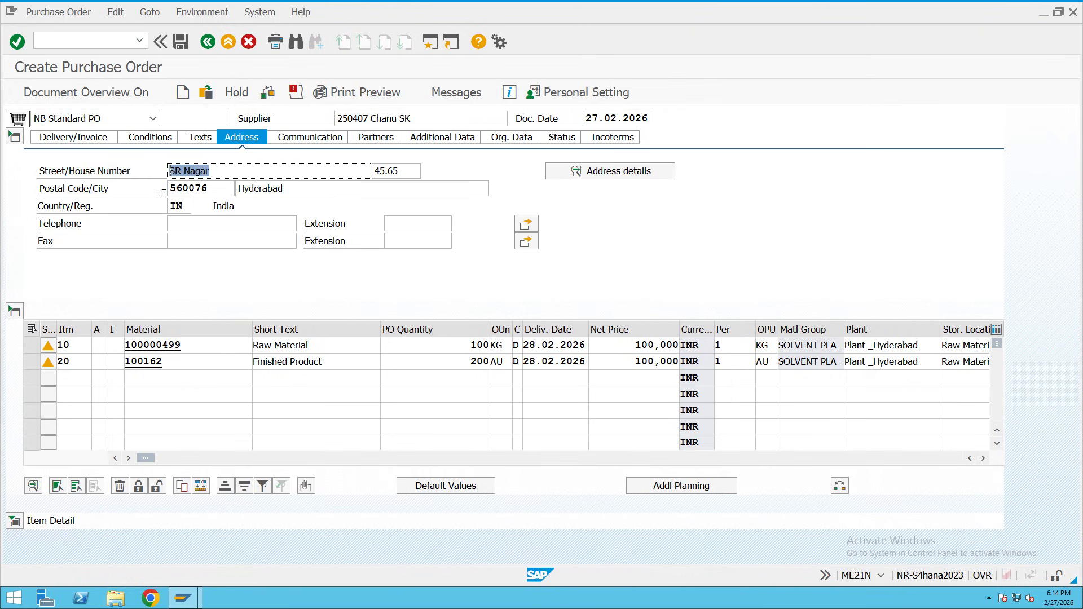
{"action": "left_click", "coordinate": [587, 172]}
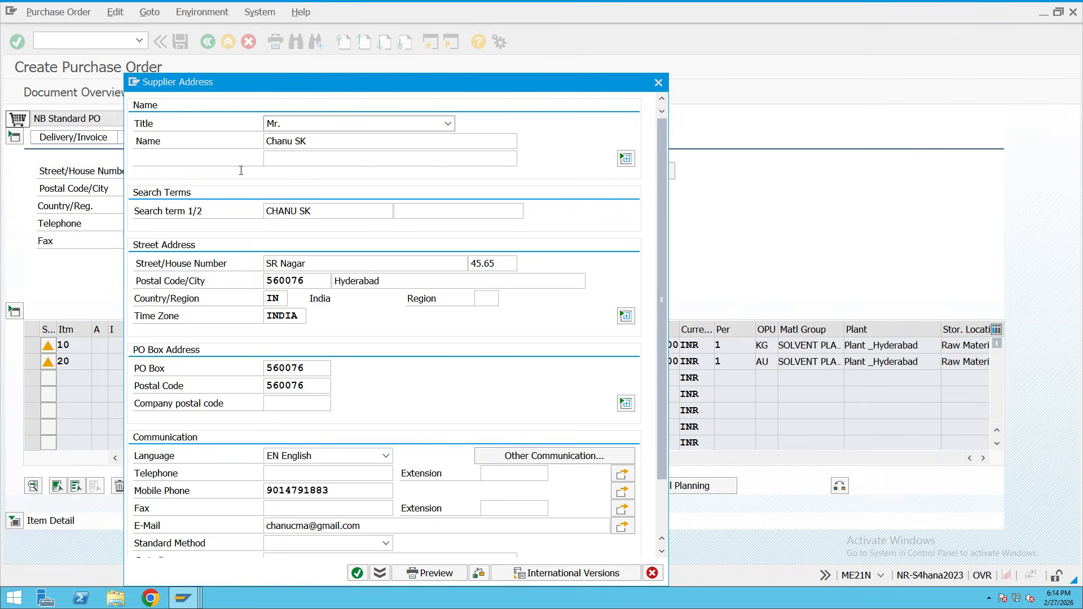
{"action": "left_click", "coordinate": [658, 83]}
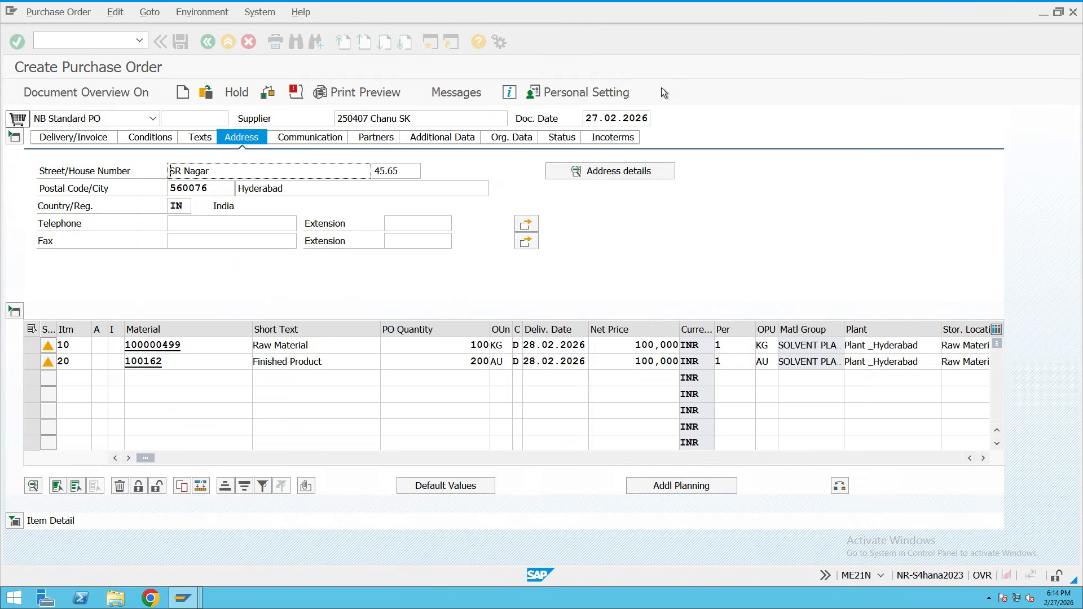
Look through the header's communication, partners, additional data and organisational data.
{"action": "left_click", "coordinate": [310, 137]}
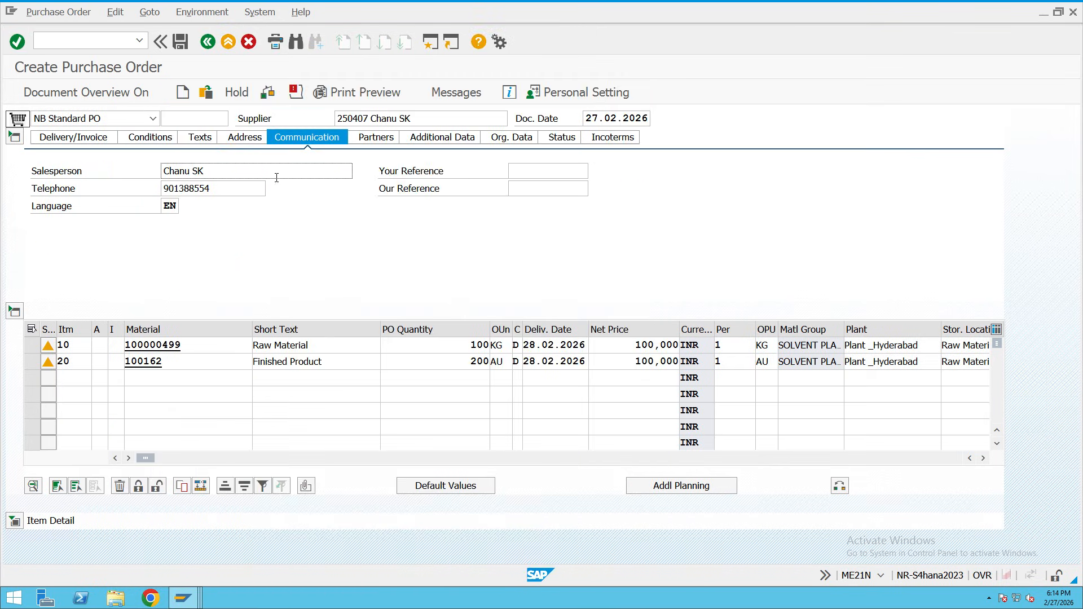
{"action": "triple_click", "coordinate": [208, 175]}
{"action": "left_click", "coordinate": [371, 140]}
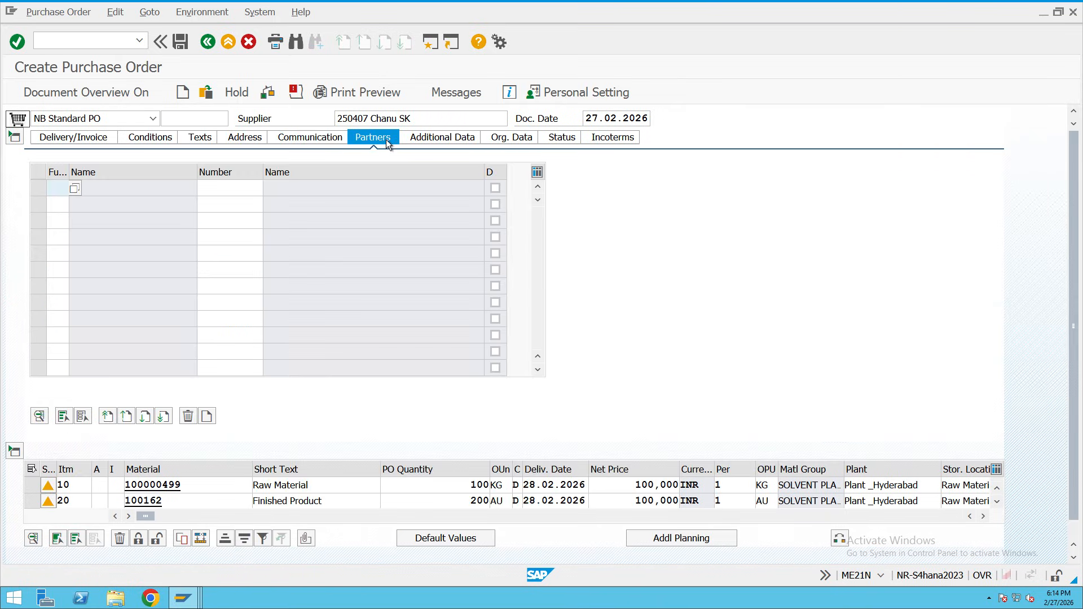
{"action": "left_click", "coordinate": [445, 139]}
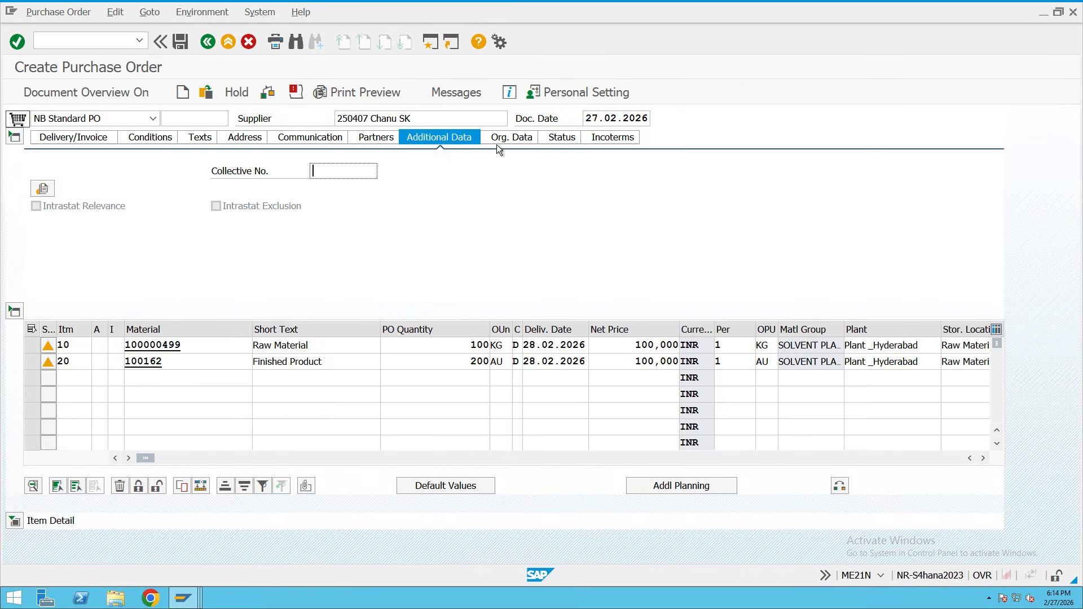
{"action": "left_click", "coordinate": [522, 141]}
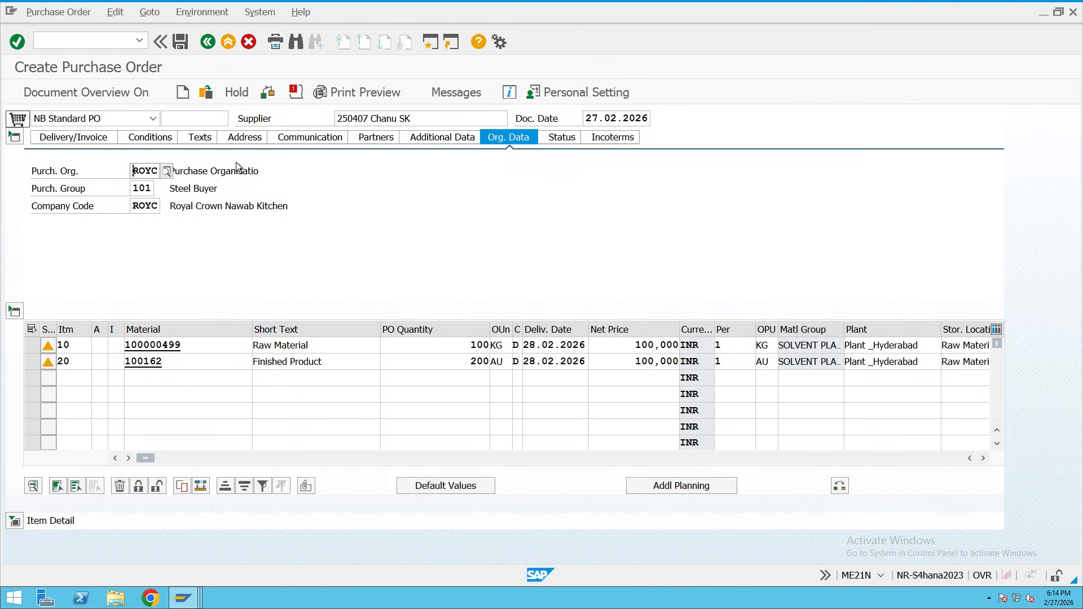
Check status totals (ordered 30.000,000, invoiced 0,000), then go back to Delivery/Invoice.
{"action": "left_click", "coordinate": [566, 141]}
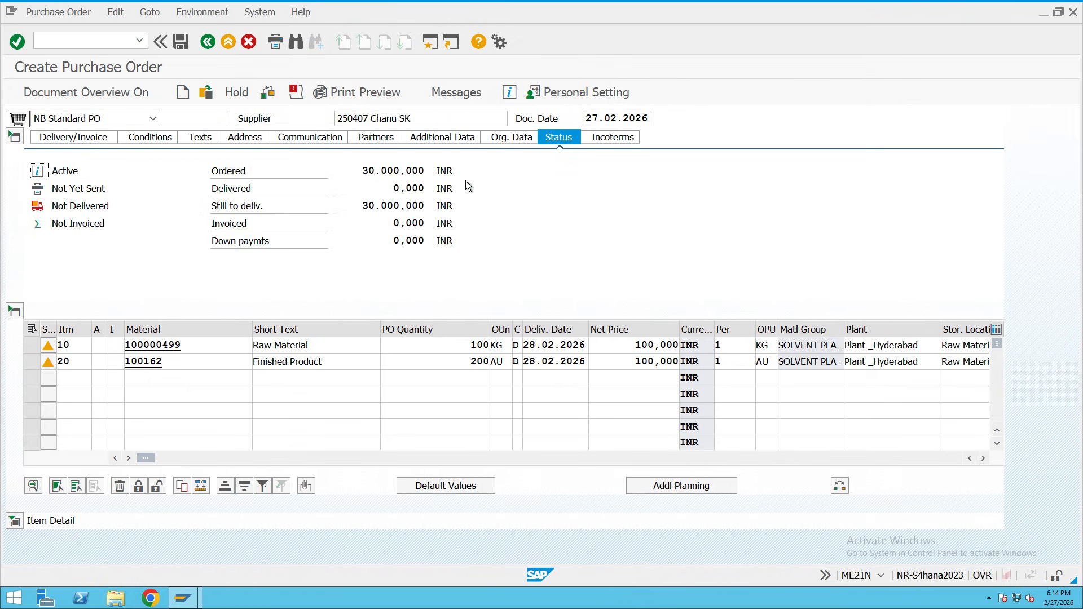
{"action": "double_click", "coordinate": [359, 171]}
{"action": "double_click", "coordinate": [385, 207]}
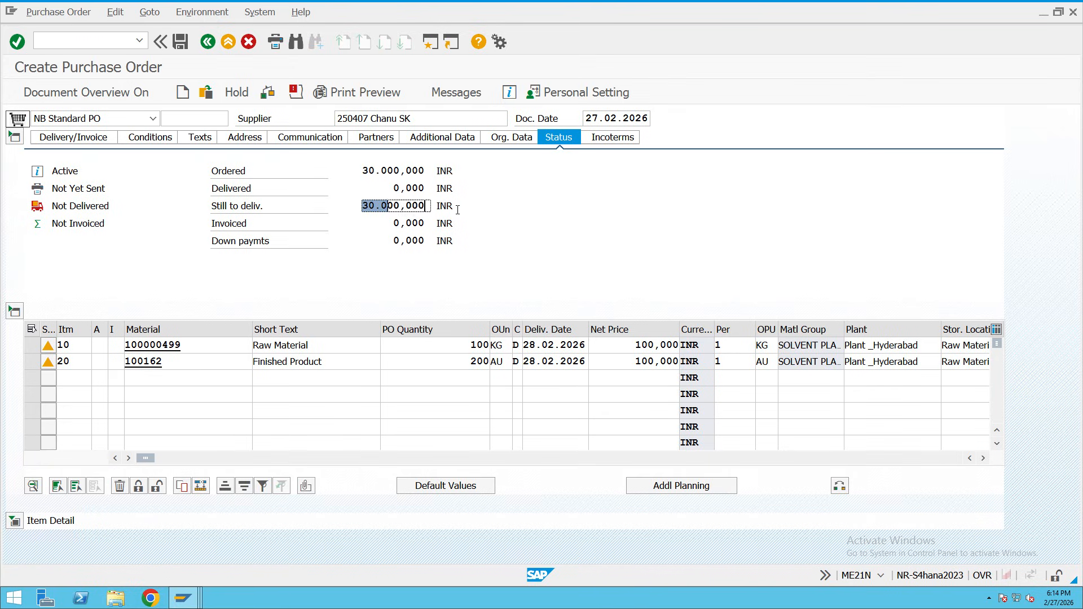
{"action": "double_click", "coordinate": [360, 228]}
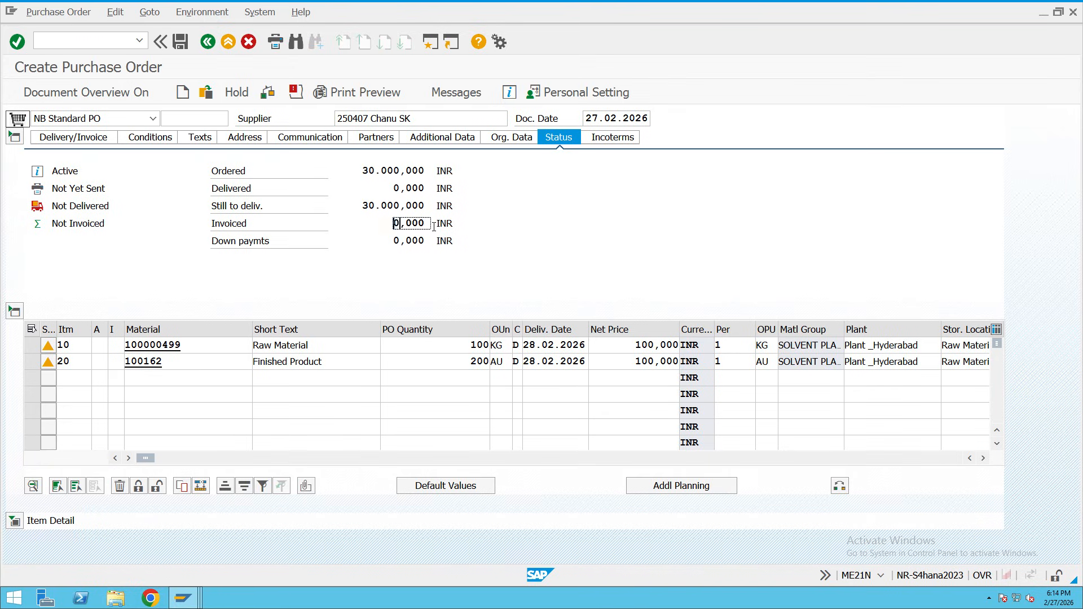
{"action": "double_click", "coordinate": [410, 170]}
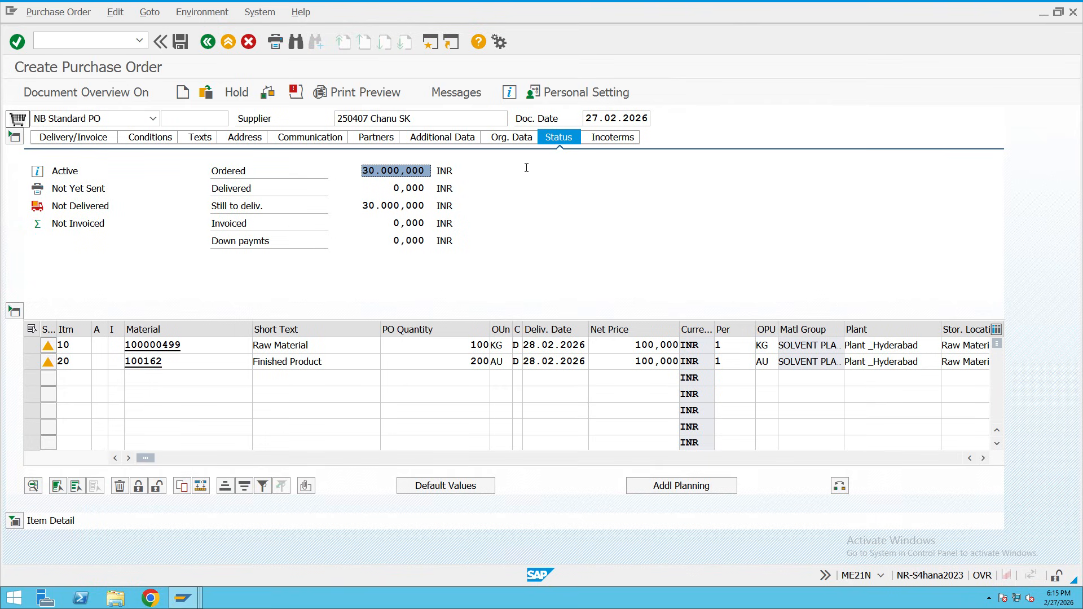
{"action": "left_click", "coordinate": [73, 137]}
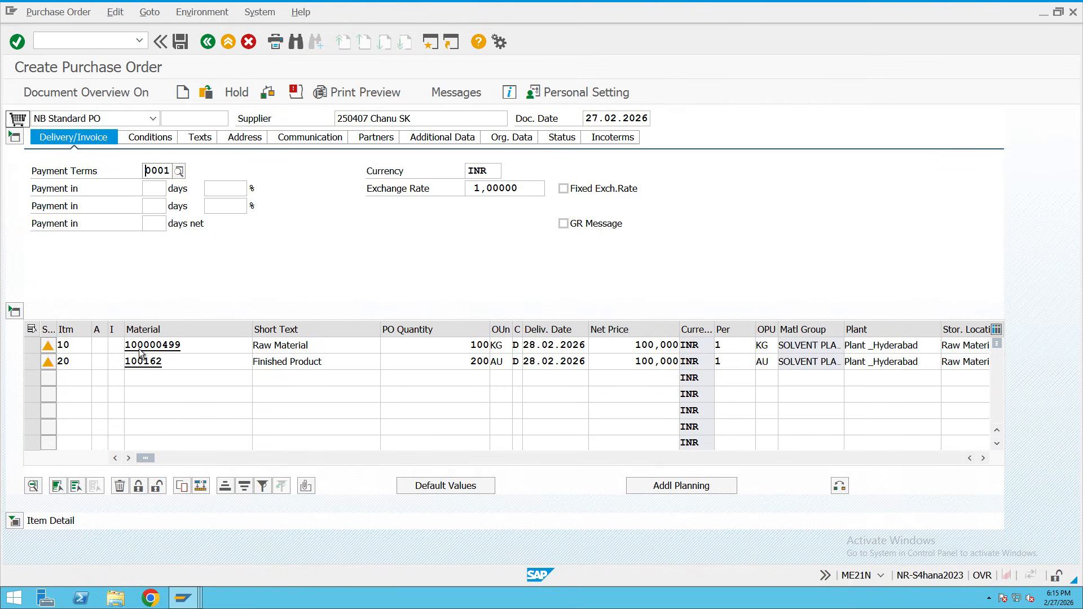
Inspect item 10's material group 3142, PO quantity 100, delivery schedule and delivery settings.
{"action": "left_click_drag", "start_coordinate": [144, 457], "coordinate": [331, 458]}
{"action": "left_click", "coordinate": [14, 521]}
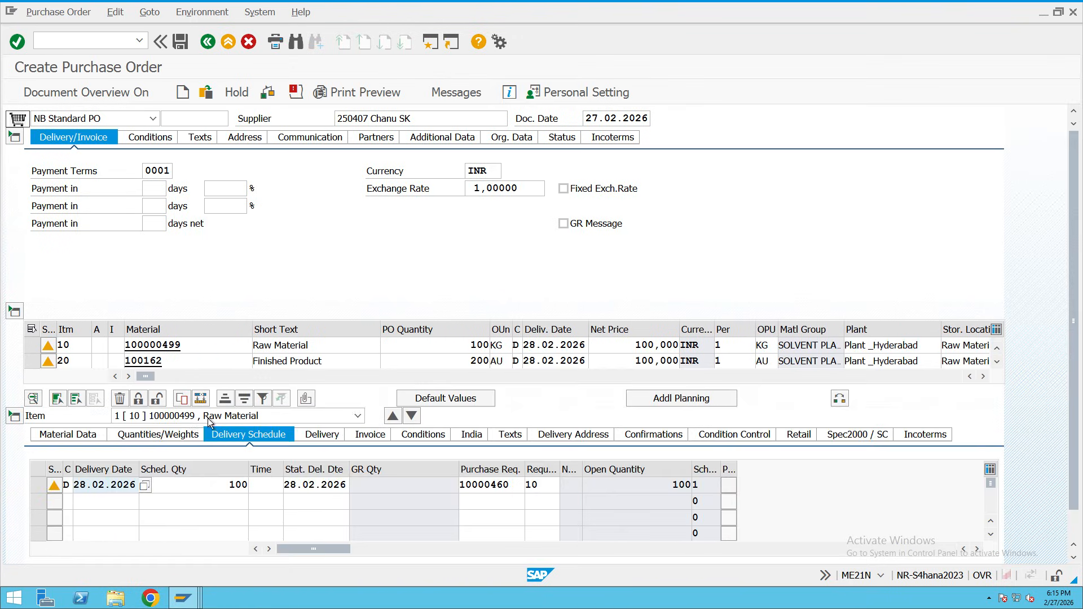
{"action": "left_click", "coordinate": [180, 433]}
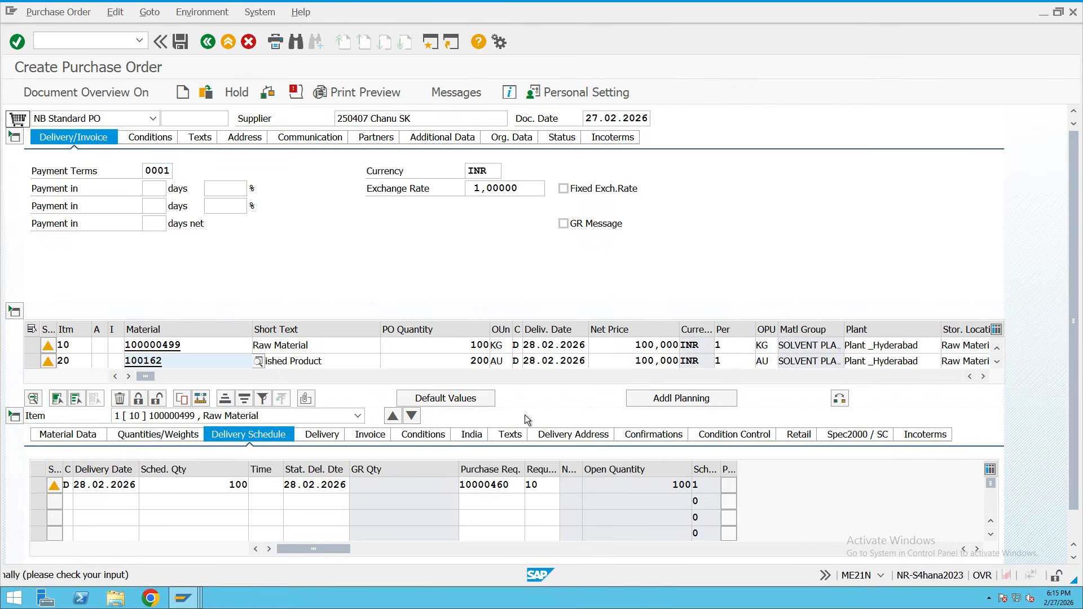
{"action": "left_click", "coordinate": [82, 437]}
{"action": "left_click_drag", "start_coordinate": [171, 468], "coordinate": [131, 469]}
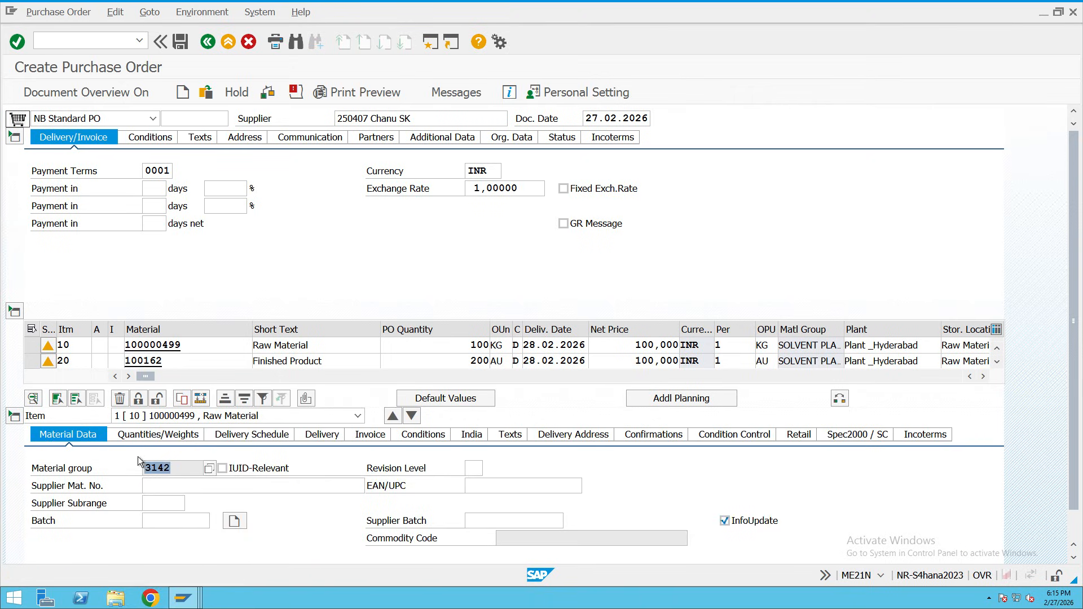
{"action": "left_click", "coordinate": [156, 434]}
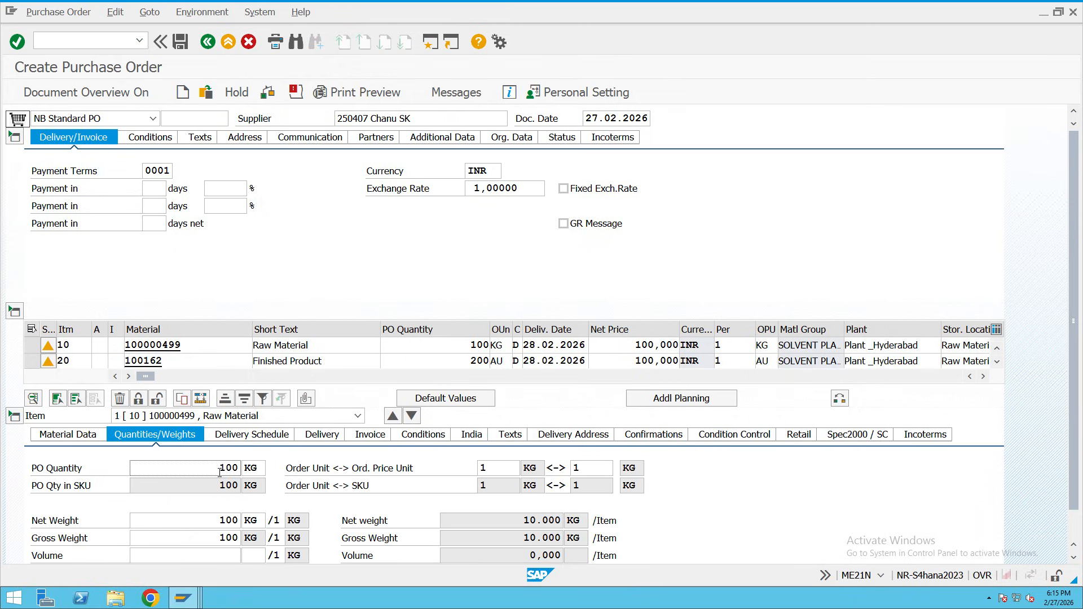
{"action": "left_click_drag", "start_coordinate": [217, 468], "coordinate": [282, 471]}
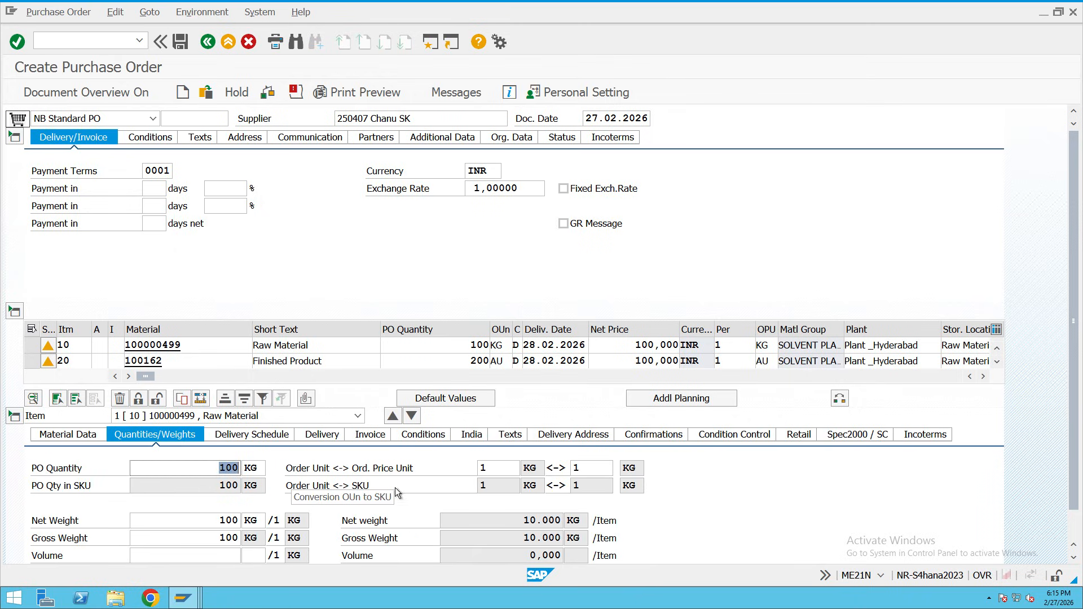
{"action": "left_click", "coordinate": [262, 435]}
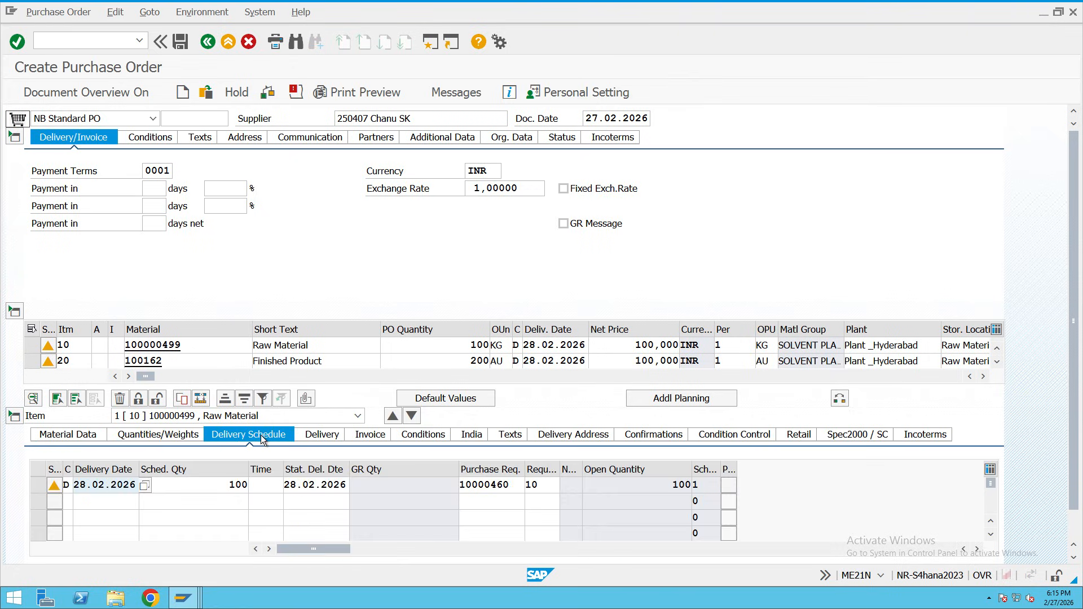
{"action": "left_click", "coordinate": [324, 437]}
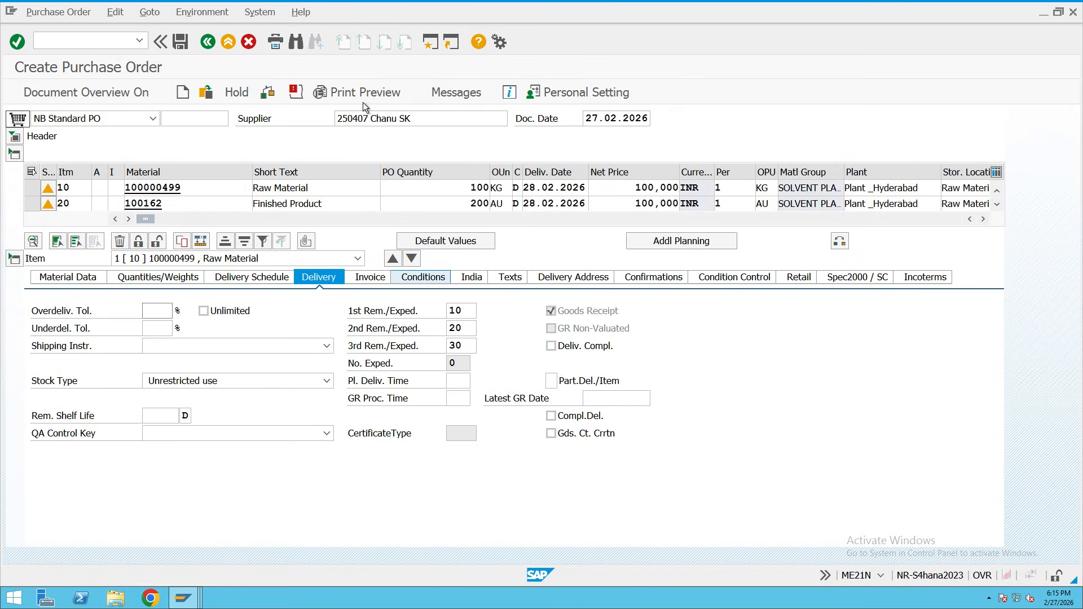
{"action": "left_click", "coordinate": [180, 42]}
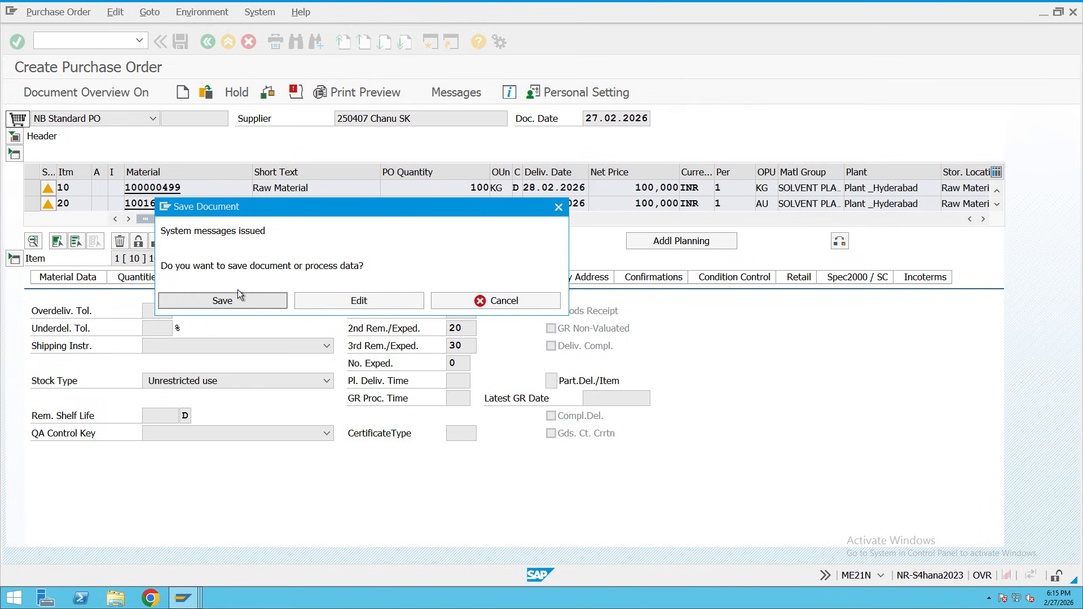
{"action": "left_click", "coordinate": [257, 299]}
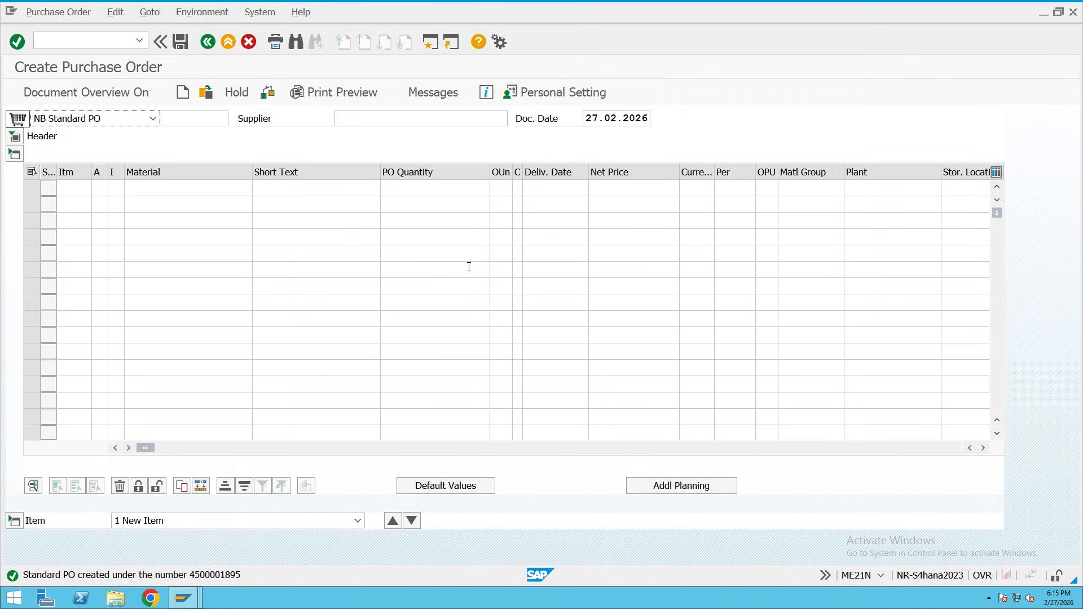
Leave the purchase order screen and start a new purchase requisition with ME51N.
{"action": "mouse_move", "coordinate": [398, 5]}
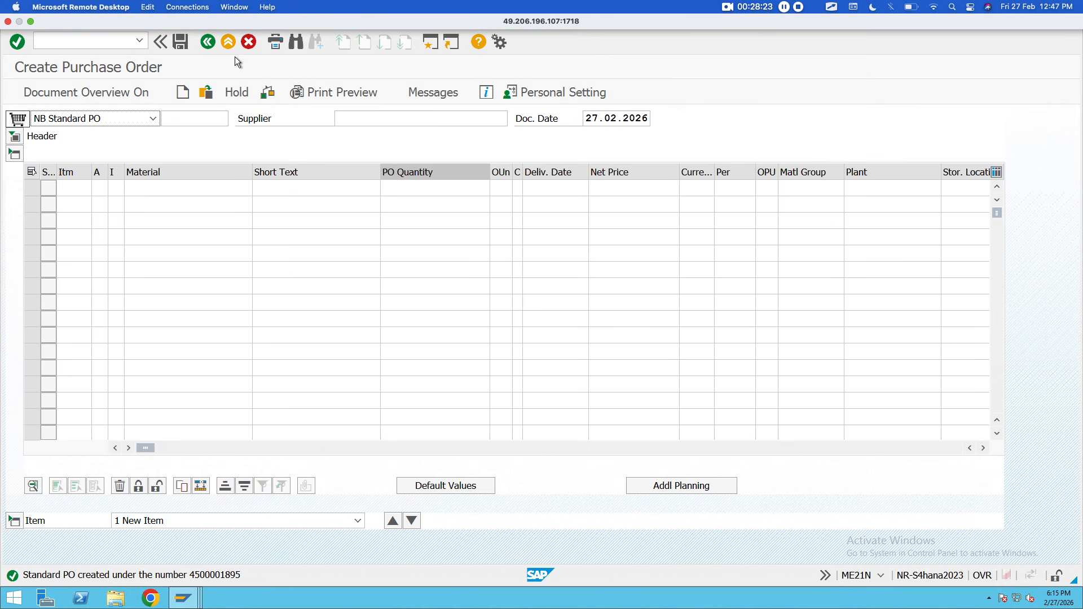
{"action": "left_click", "coordinate": [229, 42]}
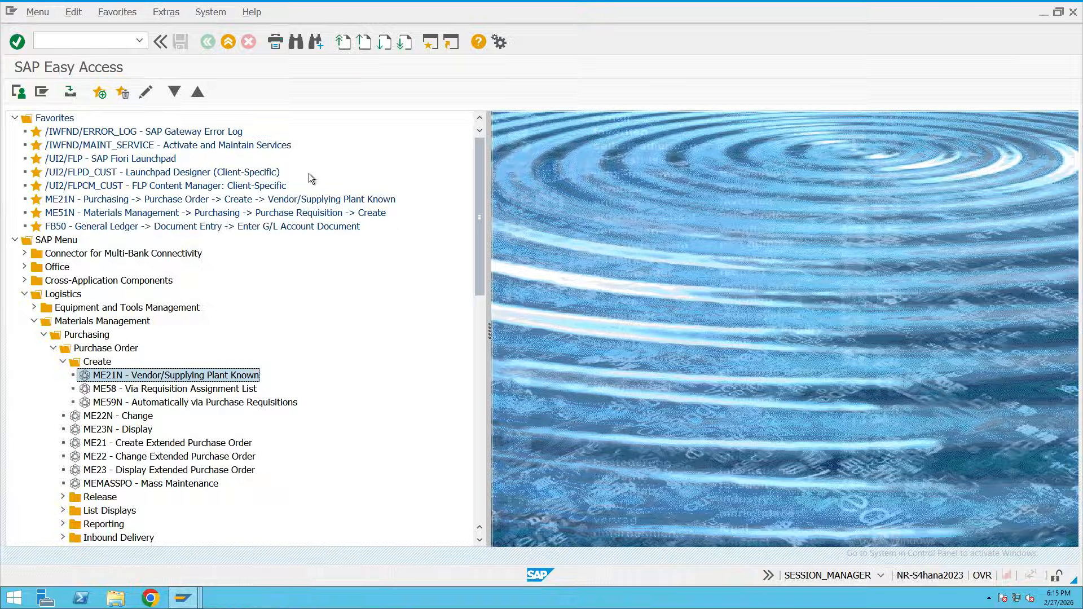
{"action": "left_click", "coordinate": [130, 45]}
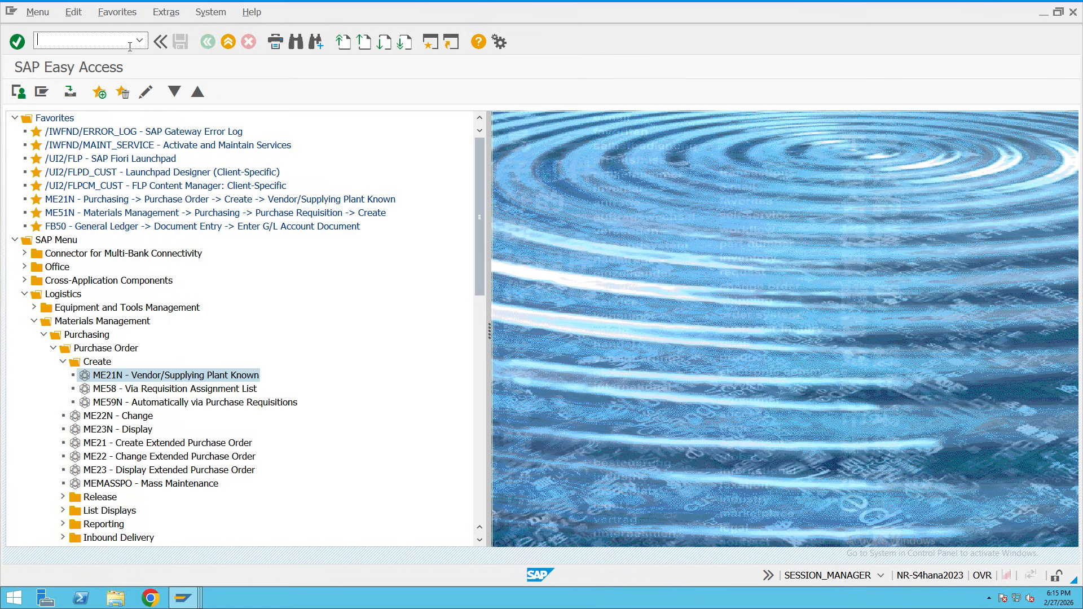
{"action": "type", "text": "me51n"}
{"action": "key", "text": "Return"}
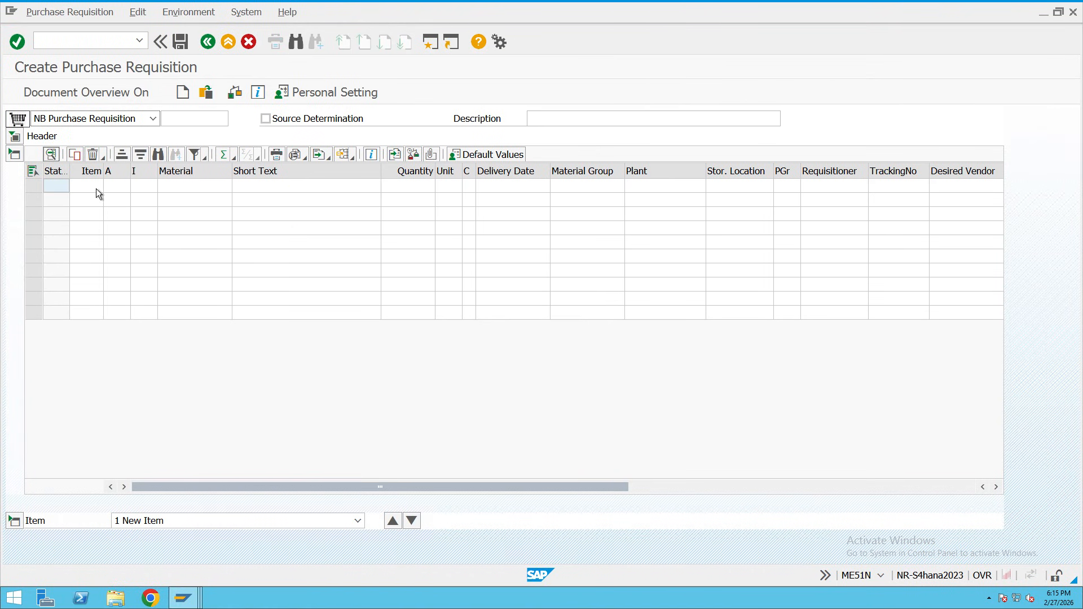
Copy material 100162 from the materials list into the first requisition item.
{"action": "left_click", "coordinate": [174, 190]}
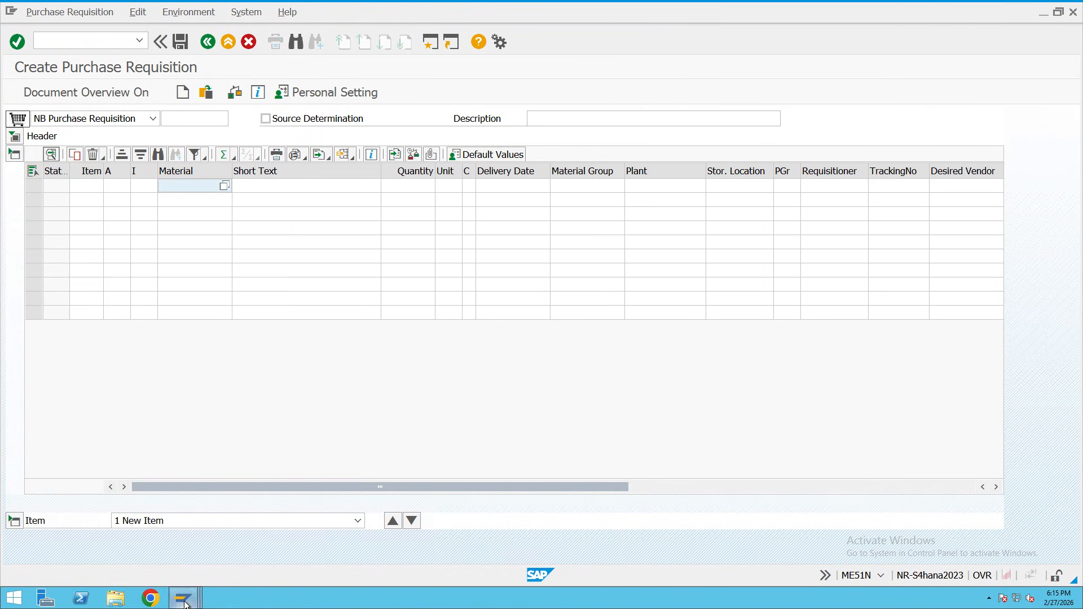
{"action": "mouse_move", "coordinate": [185, 601]}
{"action": "left_click", "coordinate": [206, 563]}
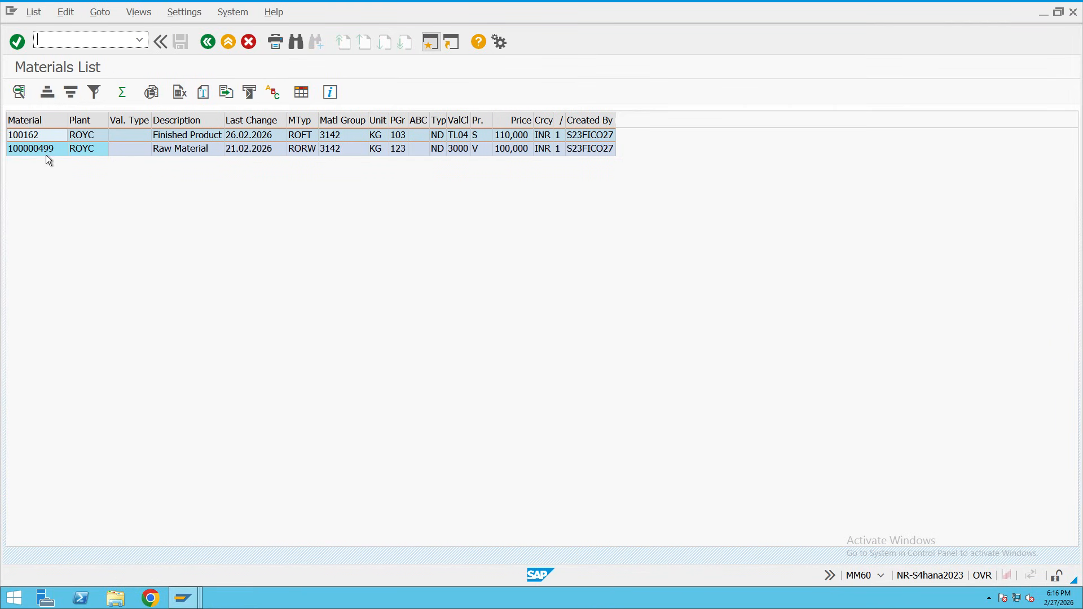
{"action": "double_click", "coordinate": [33, 138]}
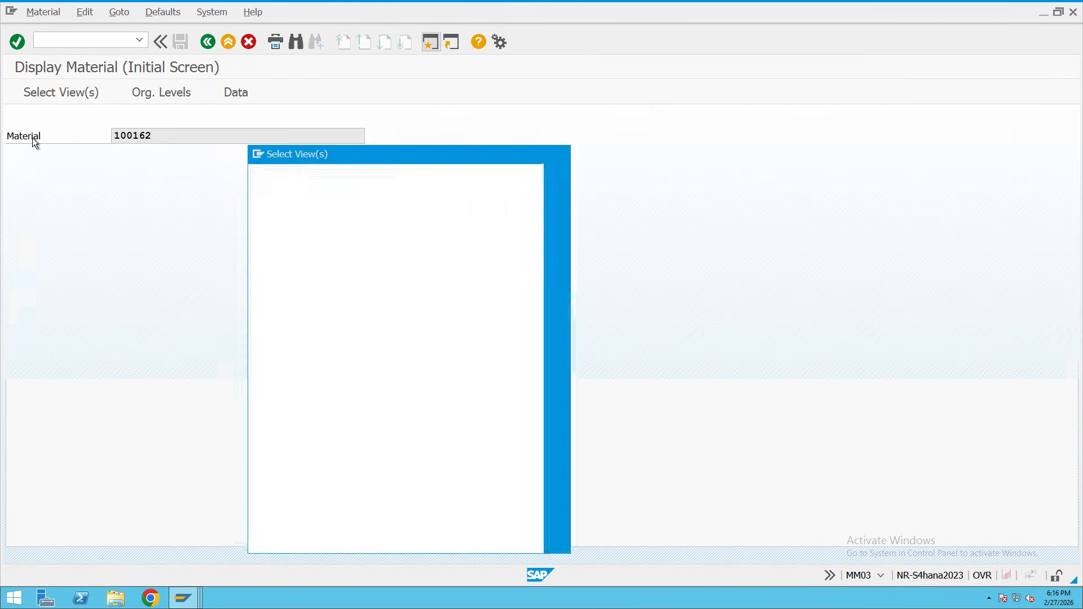
{"action": "left_click", "coordinate": [556, 158]}
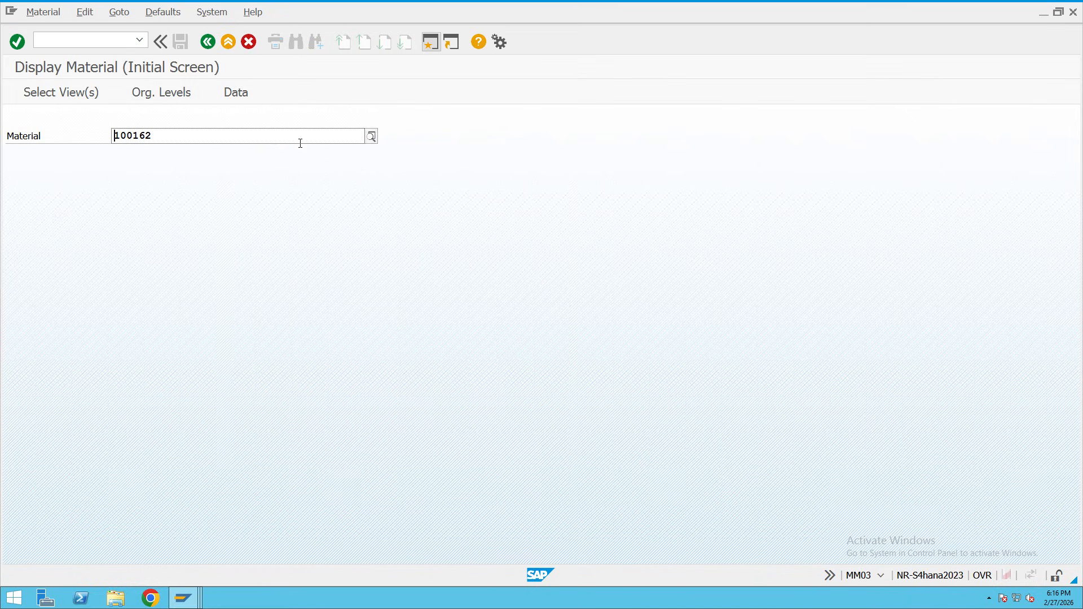
{"action": "left_click_drag", "start_coordinate": [153, 136], "coordinate": [77, 134]}
{"action": "key", "text": "ctrl+c"}
{"action": "left_click", "coordinate": [184, 598]}
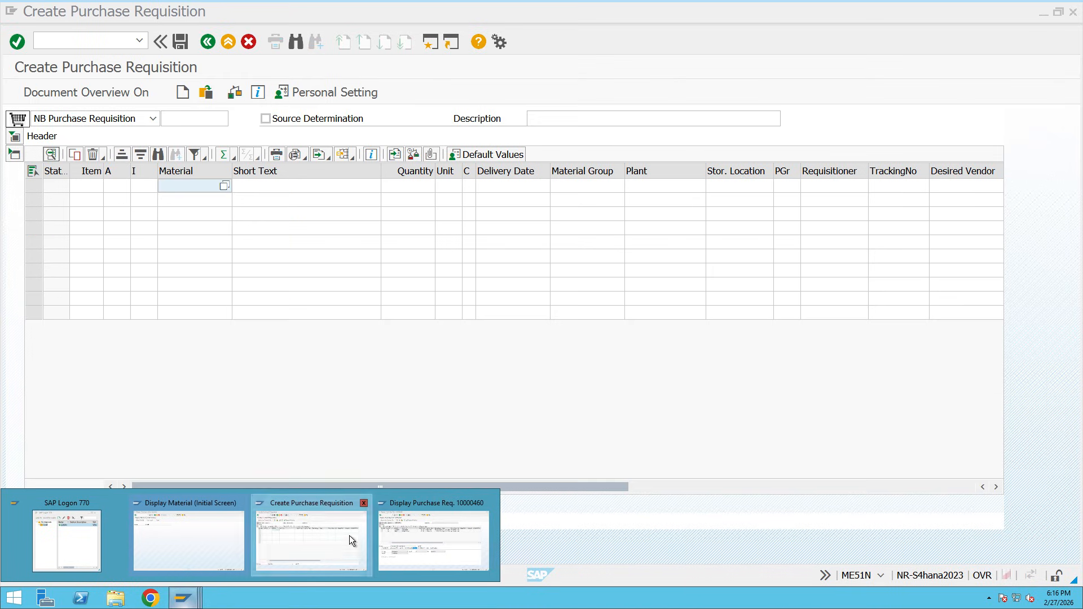
{"action": "left_click", "coordinate": [350, 539]}
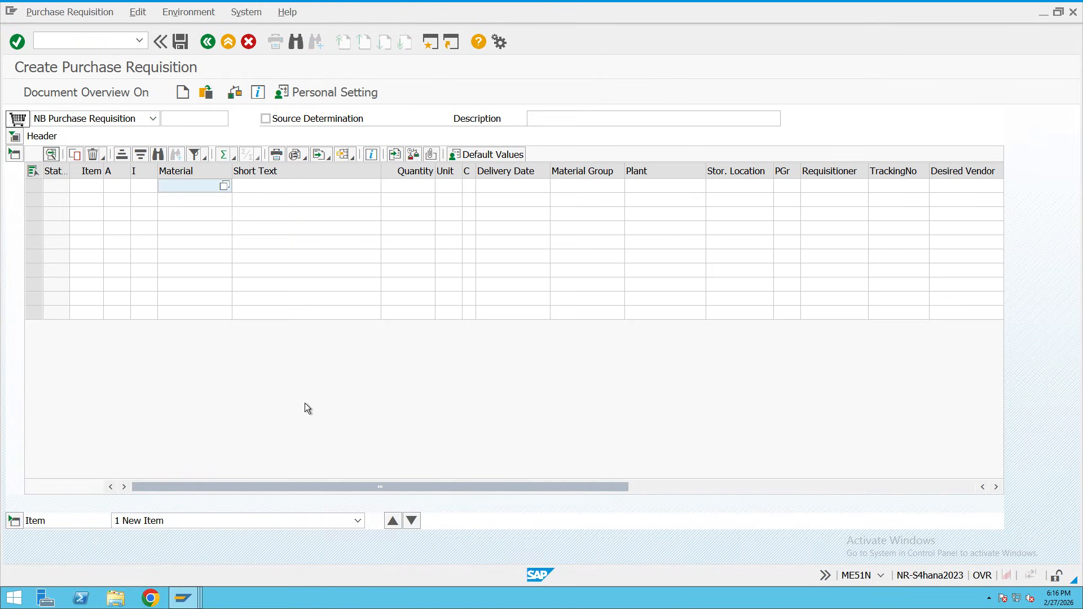
{"action": "key", "text": "ctrl+v"}
Give item 10 quantity 100, delivery date 27.02.2026, plant ROYC and storage location RAW.
{"action": "left_click", "coordinate": [414, 188]}
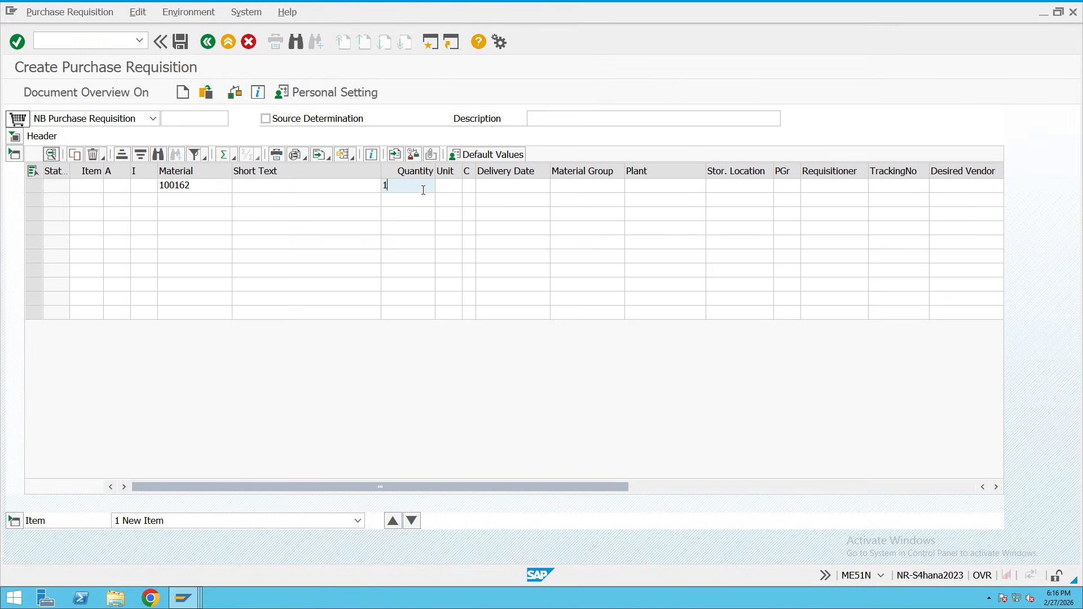
{"action": "type", "text": "100"}
{"action": "left_click", "coordinate": [505, 192]}
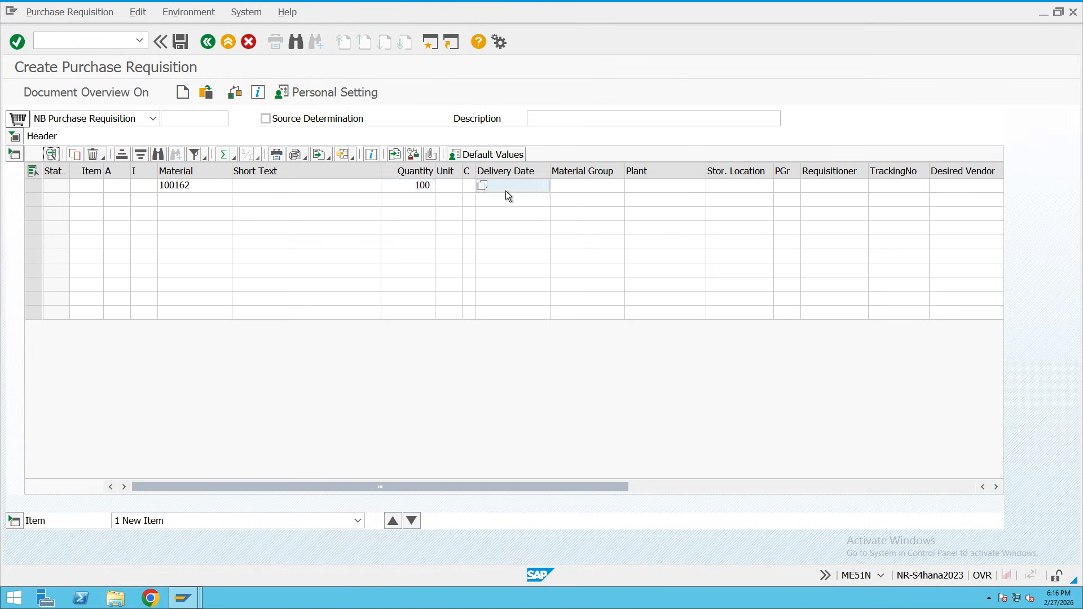
{"action": "left_click", "coordinate": [458, 191]}
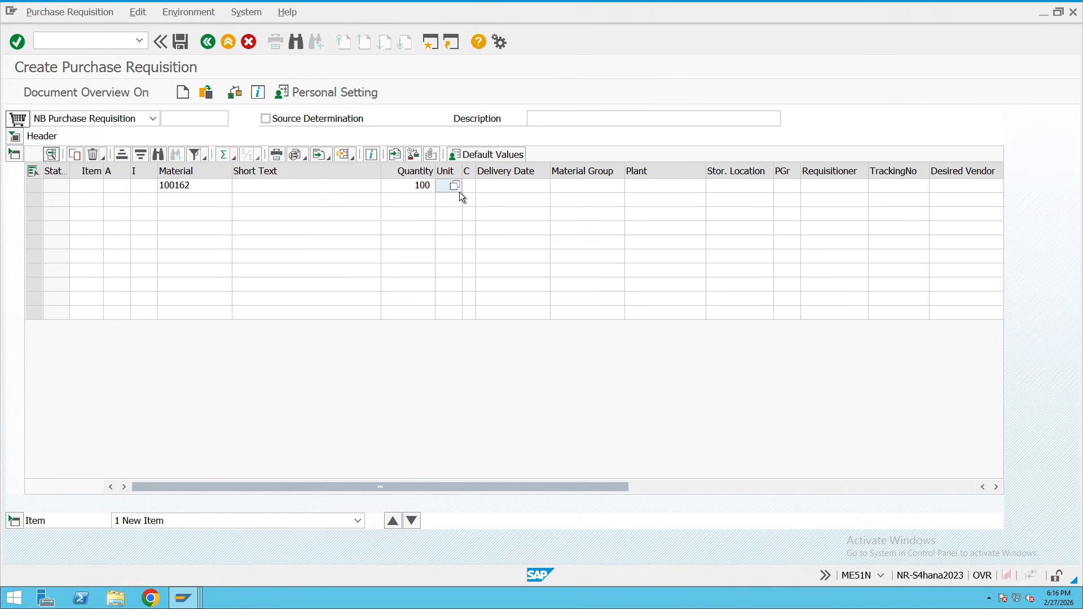
{"action": "left_click", "coordinate": [494, 187]}
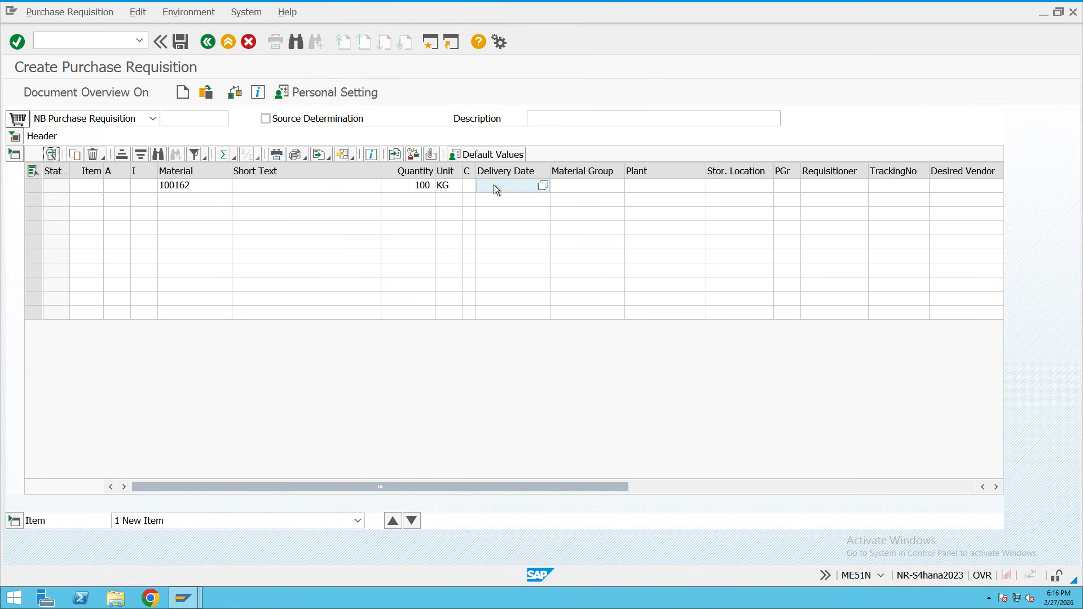
{"action": "left_click", "coordinate": [542, 185]}
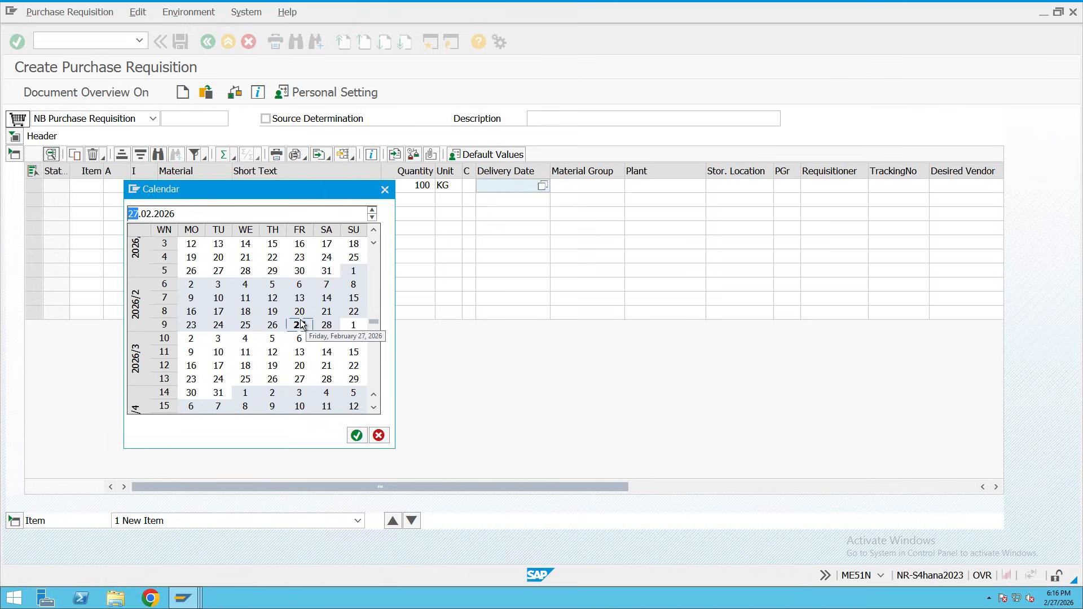
{"action": "double_click", "coordinate": [299, 326]}
{"action": "left_click", "coordinate": [658, 189]}
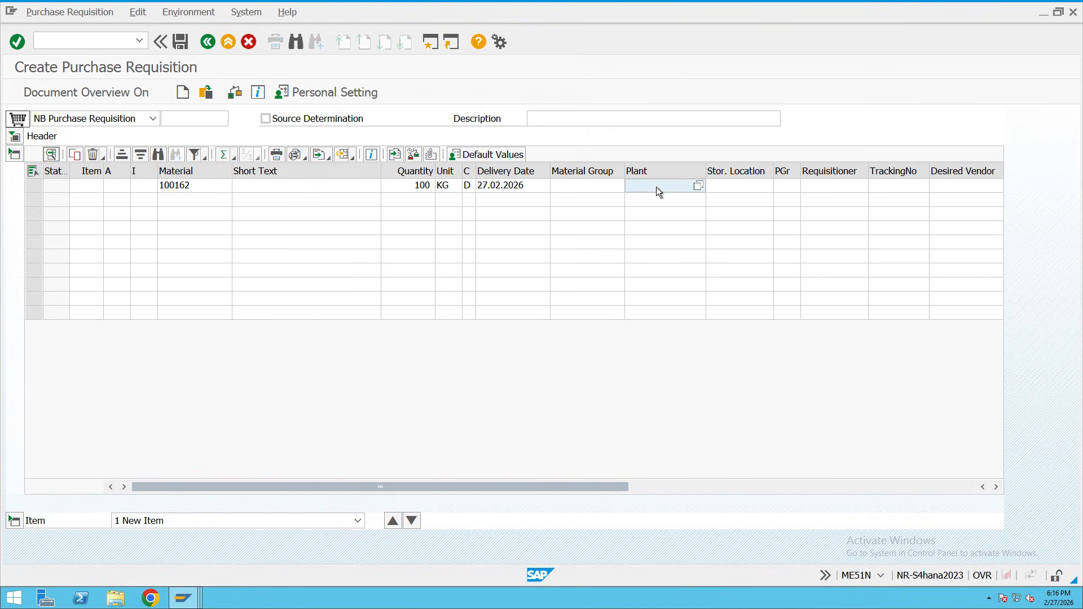
{"action": "type", "text": "ROYC"}
{"action": "left_click", "coordinate": [760, 182]}
{"action": "type", "text": "RAW"}
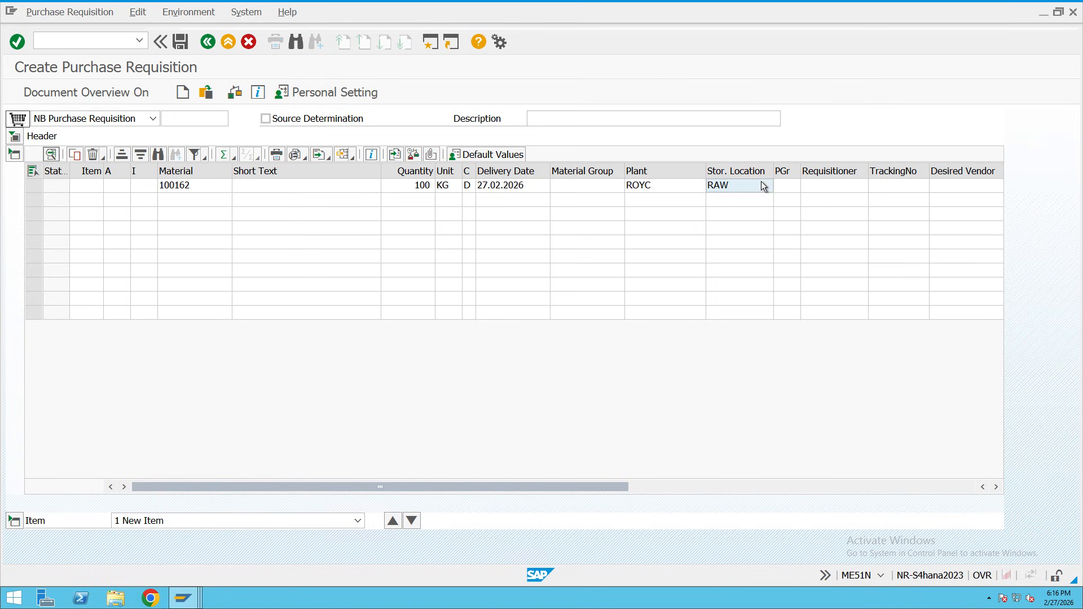
{"action": "key", "text": "Return"}
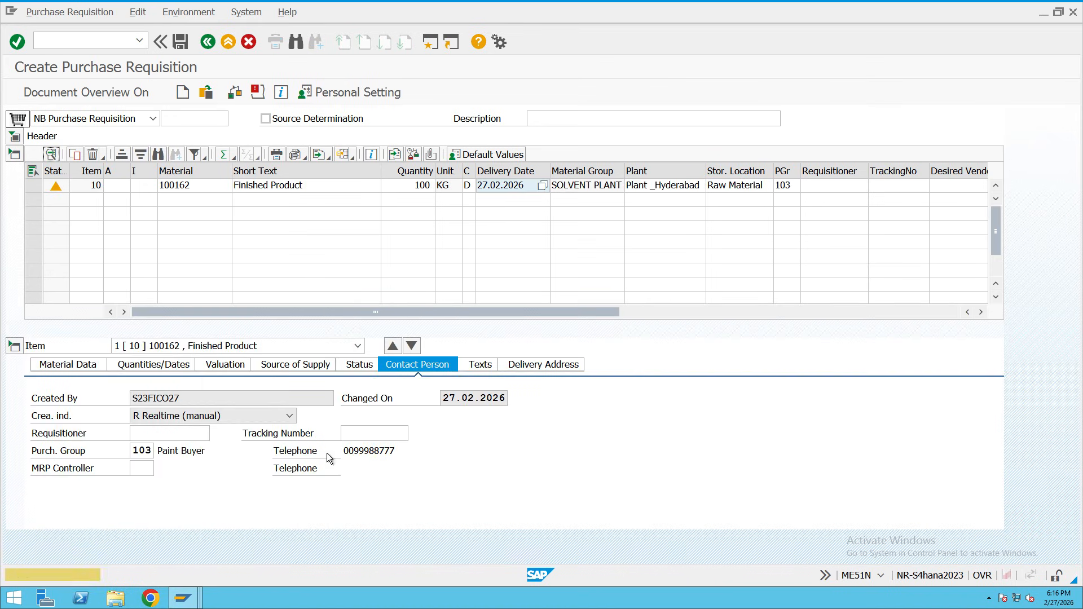
Move to the second requisition row to enter its material.
{"action": "left_click", "coordinate": [178, 197]}
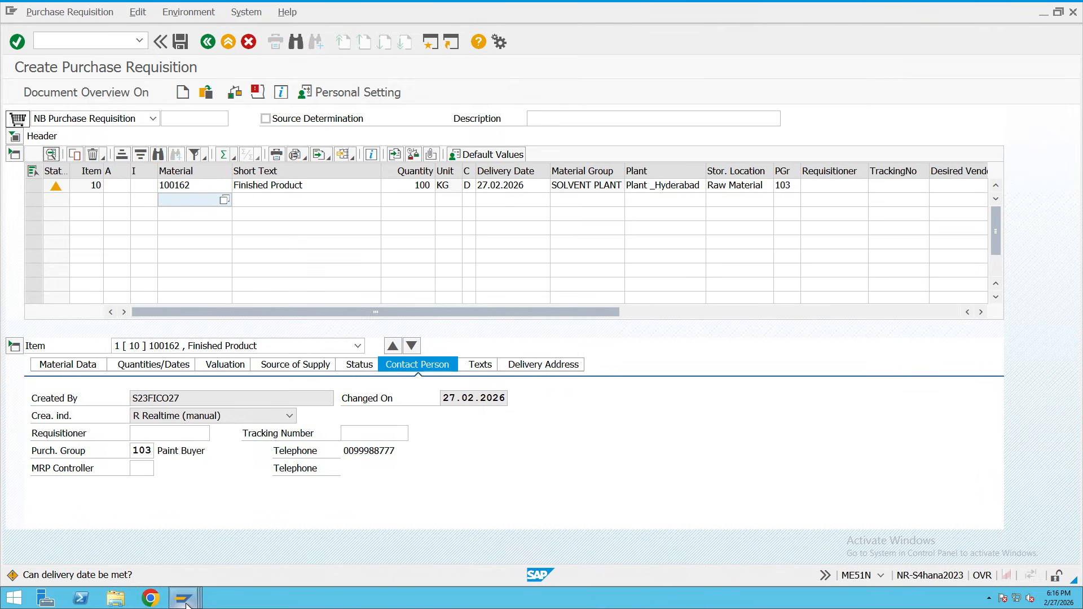
{"action": "mouse_move", "coordinate": [186, 601]}
{"action": "mouse_move", "coordinate": [430, 554]}
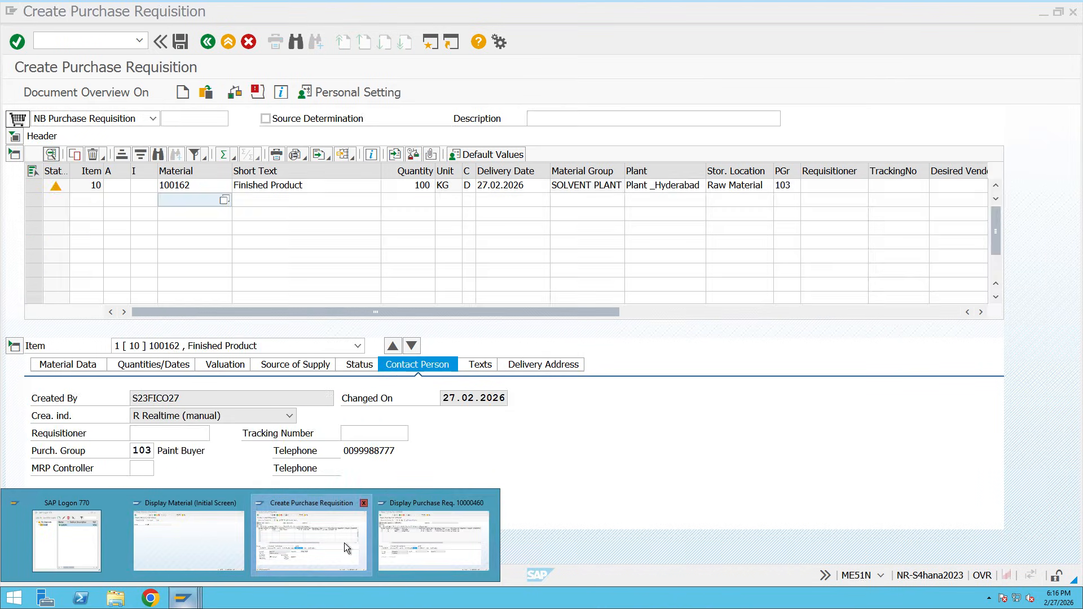
{"action": "left_click", "coordinate": [413, 544]}
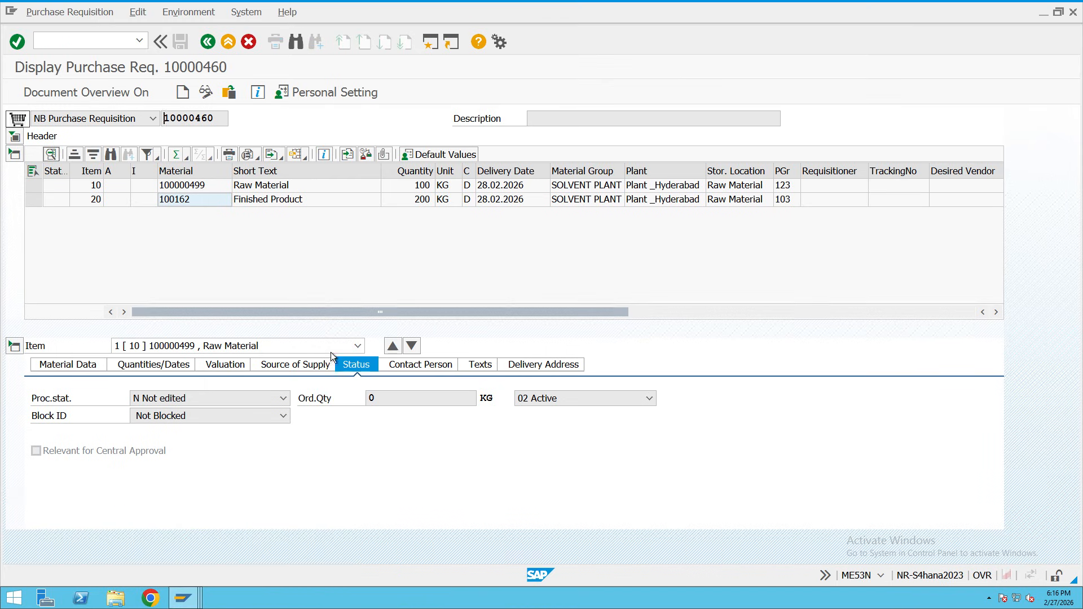
{"action": "double_click", "coordinate": [193, 198]}
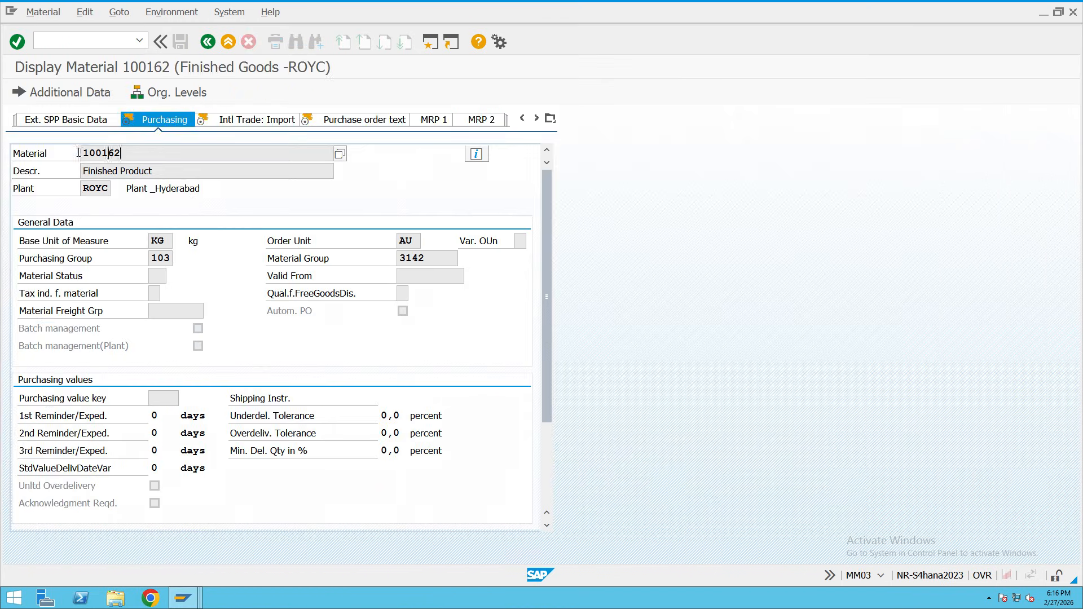
{"action": "mouse_move", "coordinate": [190, 601]}
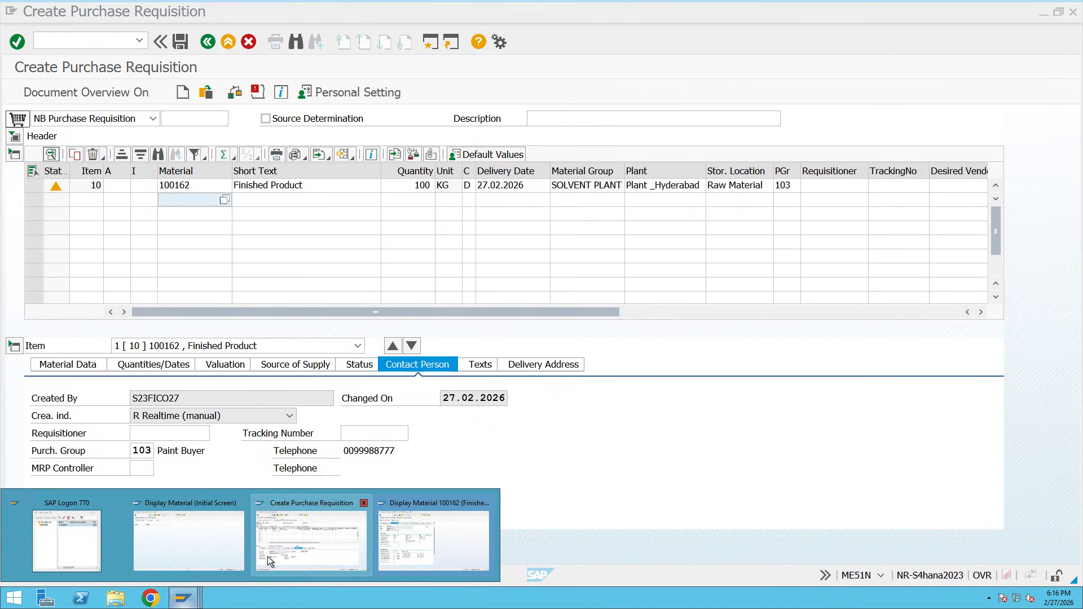
{"action": "left_click", "coordinate": [268, 560]}
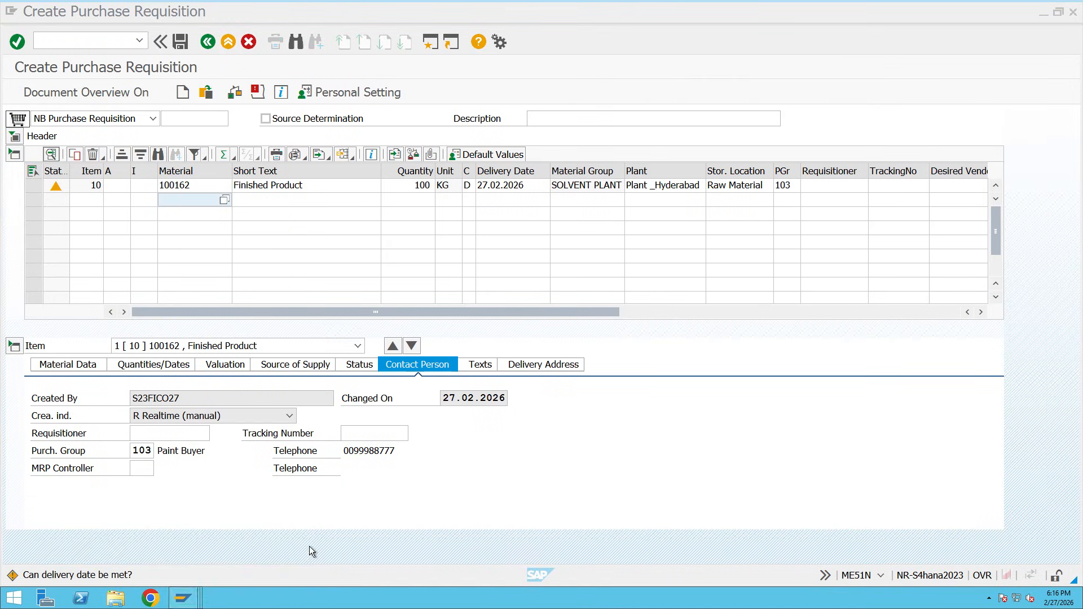
{"action": "mouse_move", "coordinate": [183, 597]}
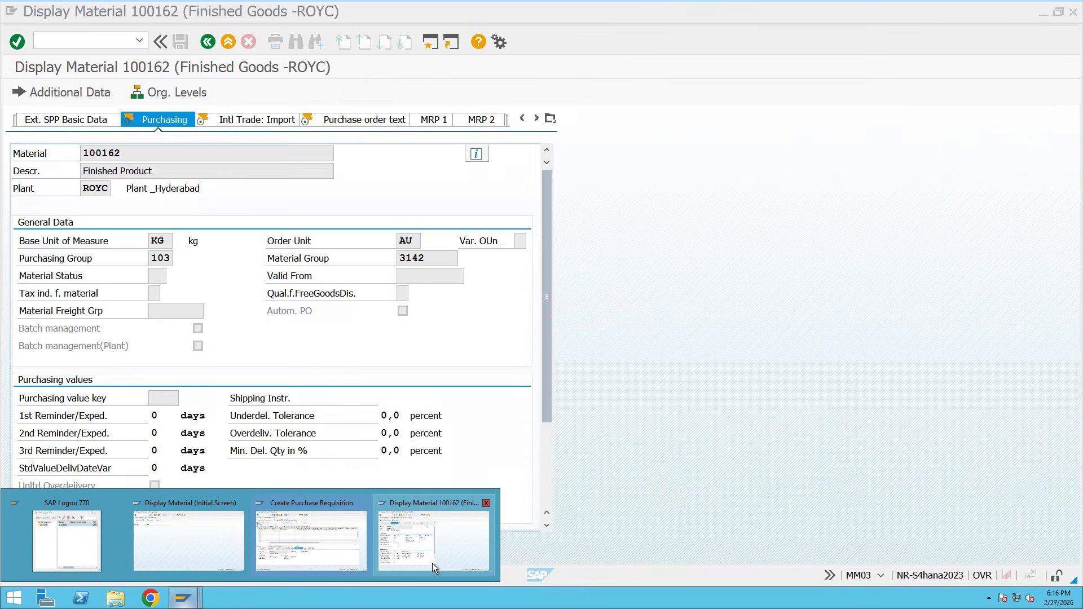
{"action": "left_click", "coordinate": [432, 563]}
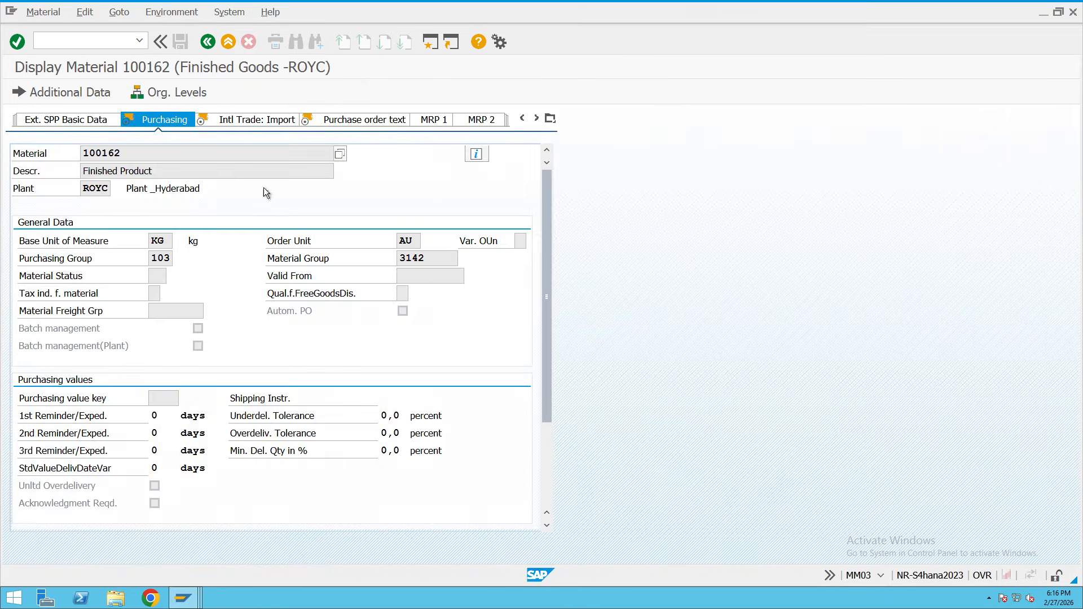
{"action": "left_click", "coordinate": [209, 44]}
{"action": "left_click", "coordinate": [177, 190]}
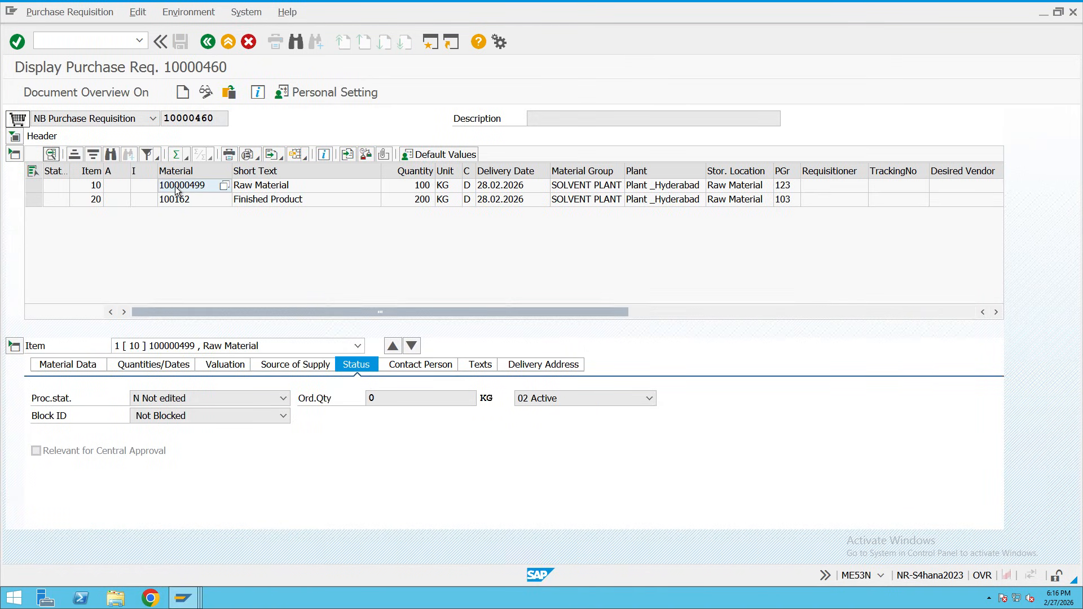
{"action": "mouse_move", "coordinate": [184, 603]}
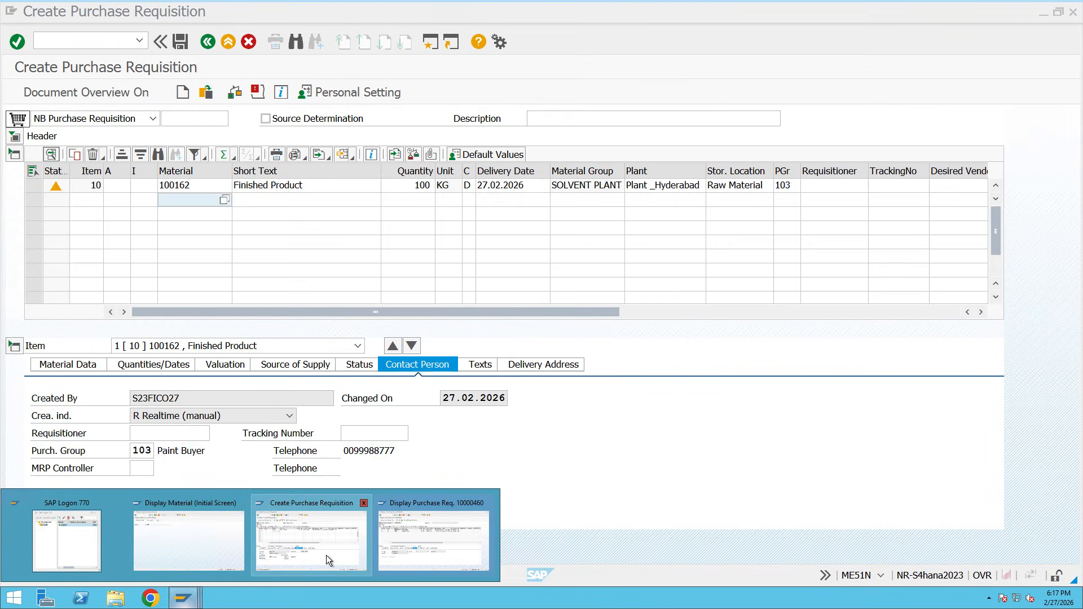
Enter item 20 as material 100000499, 100 KG, delivery date 27.02.2026.
{"action": "left_click", "coordinate": [326, 555]}
{"action": "type", "text": "100000499"}
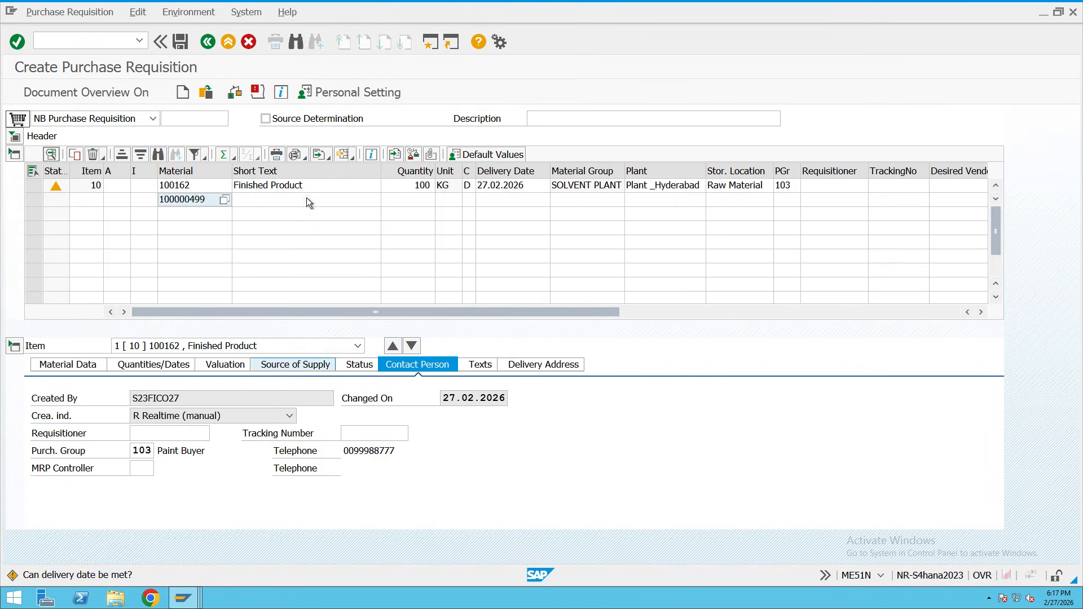
{"action": "left_click", "coordinate": [405, 201]}
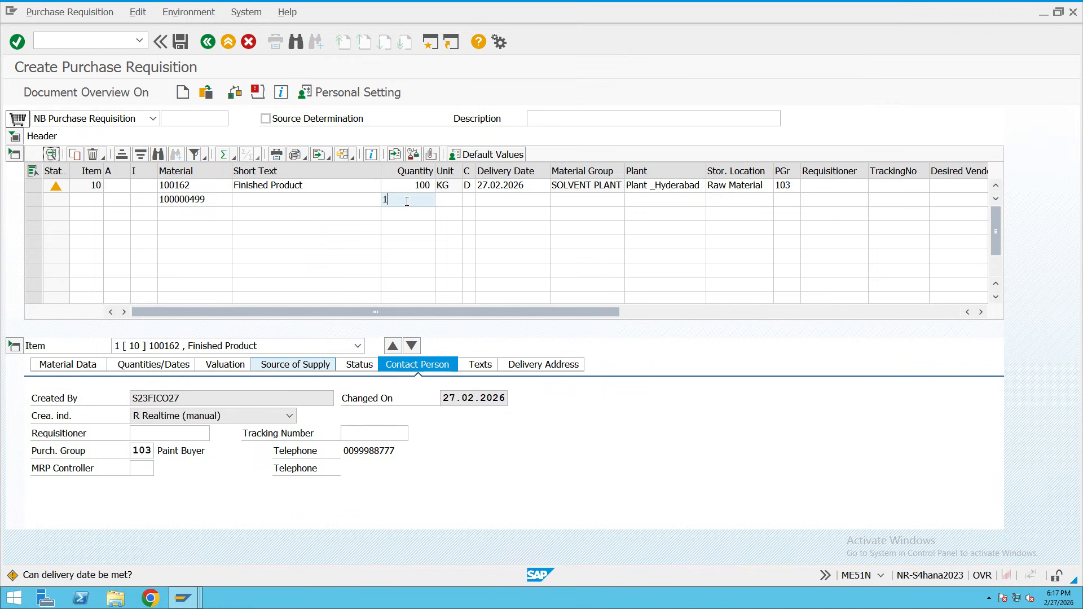
{"action": "type", "text": "100"}
{"action": "left_click", "coordinate": [444, 201]}
{"action": "type", "text": "KG"}
{"action": "left_click", "coordinate": [490, 202]}
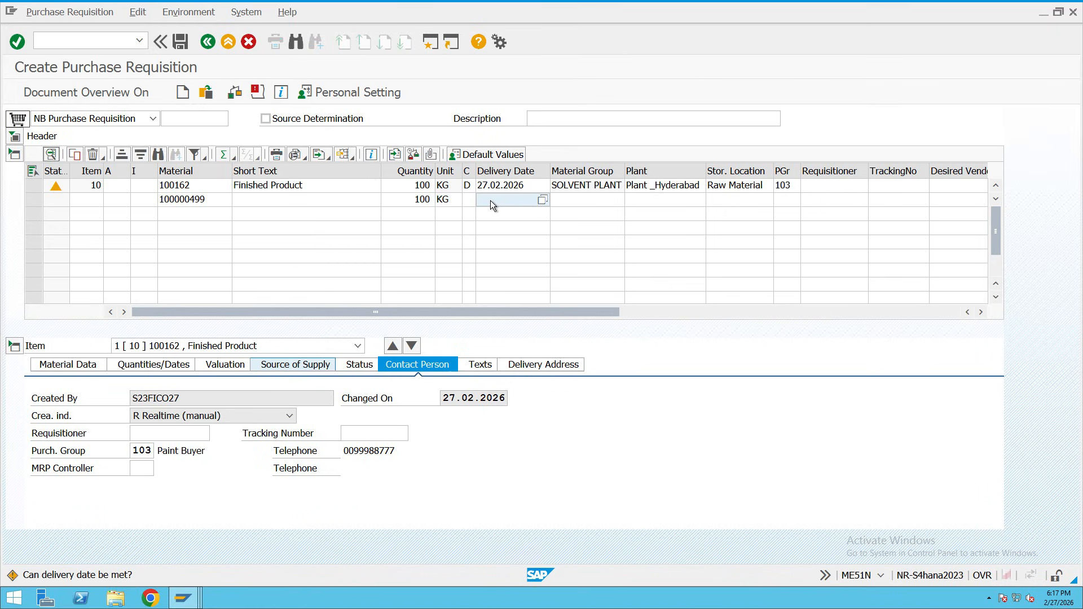
{"action": "left_click", "coordinate": [543, 201]}
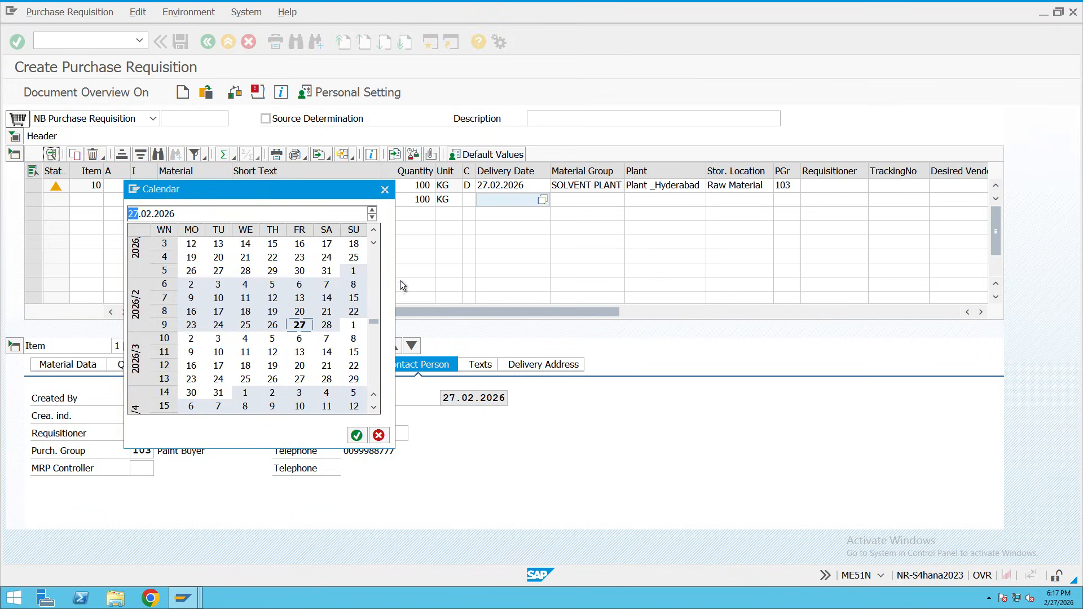
{"action": "double_click", "coordinate": [303, 324]}
Set item 20's plant to ROYC and storage location to raw, then validate.
{"action": "left_click", "coordinate": [659, 201]}
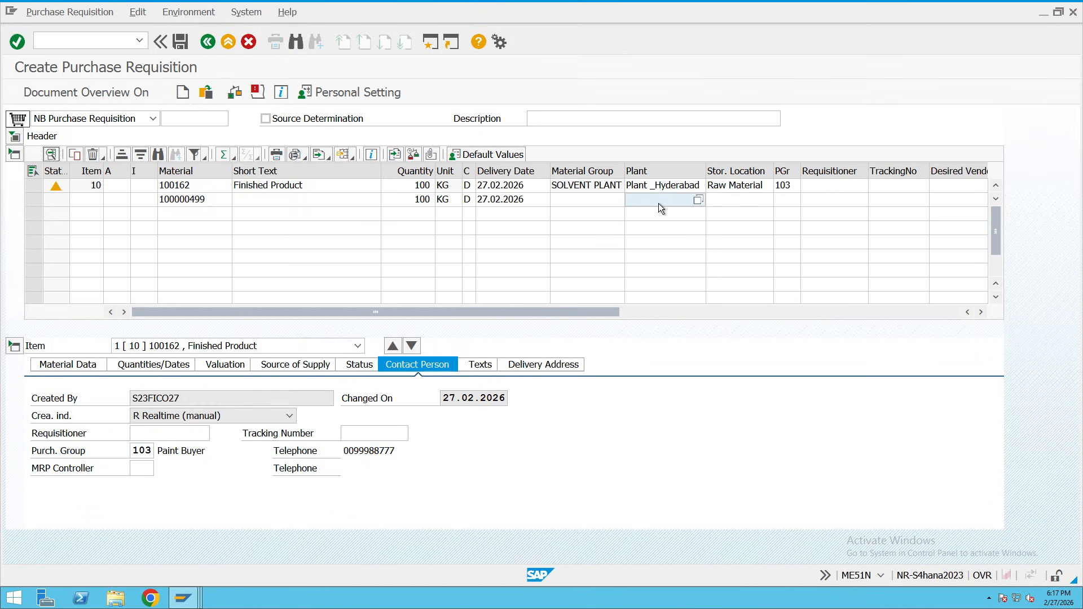
{"action": "type", "text": "ROYC"}
{"action": "key", "text": "Tab"}
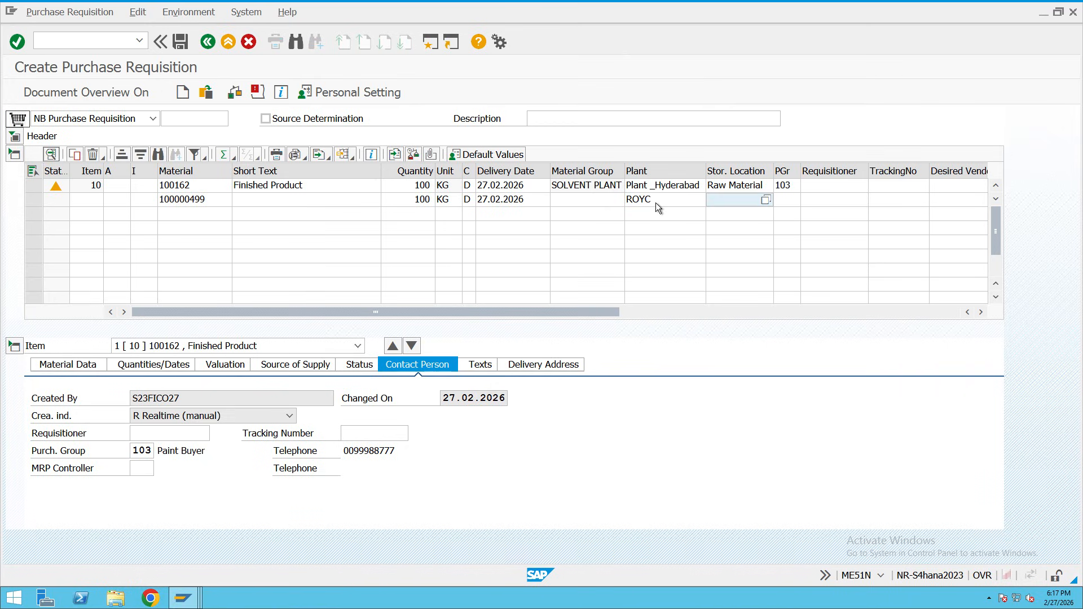
{"action": "type", "text": "raw"}
{"action": "key", "text": "Return"}
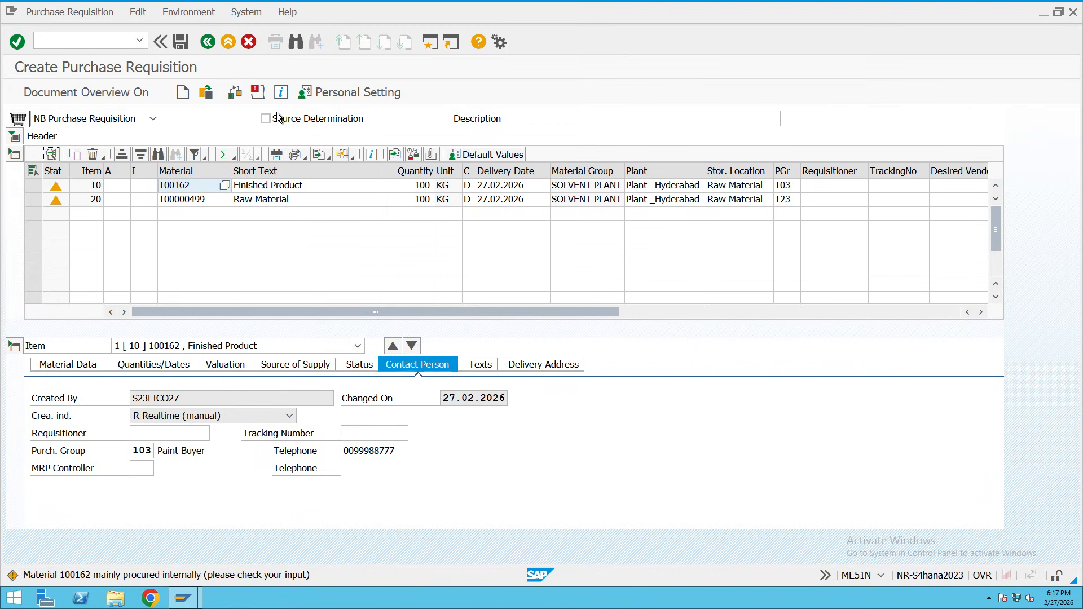
{"action": "left_click", "coordinate": [253, 94]}
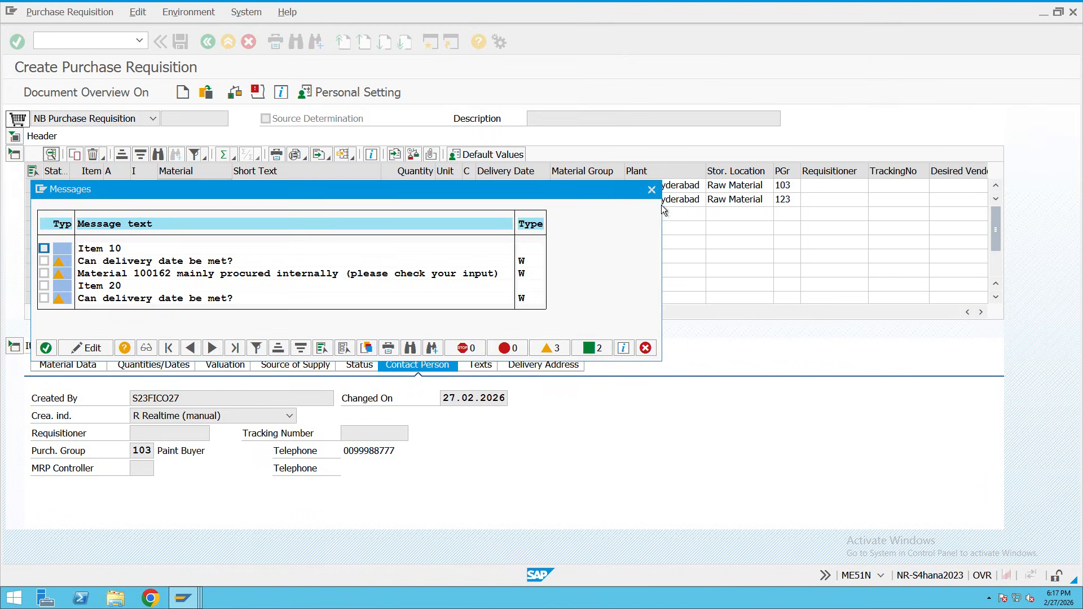
{"action": "left_click", "coordinate": [651, 189]}
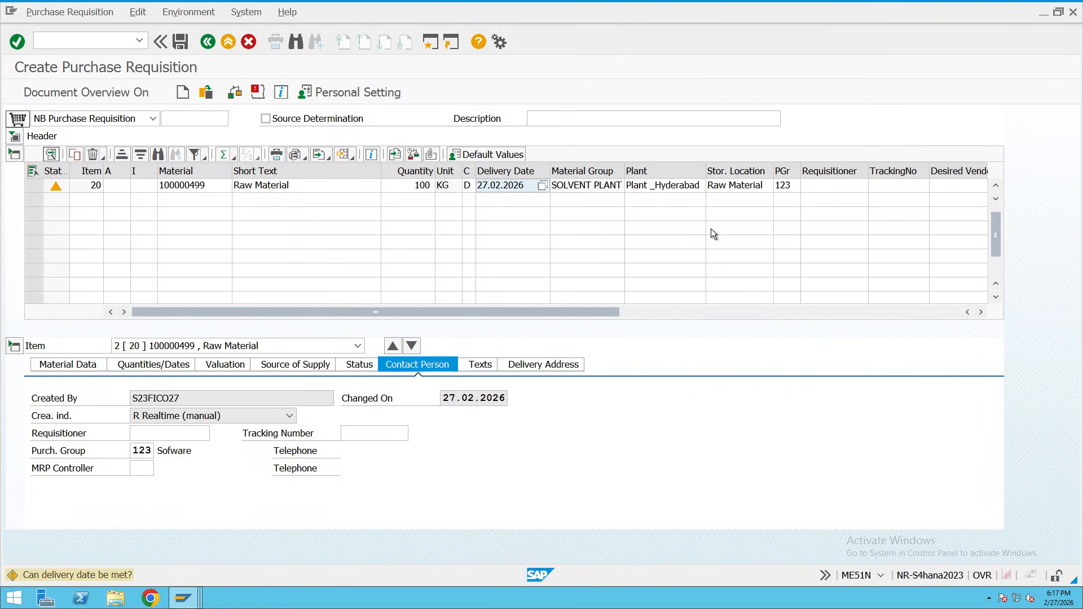
{"action": "left_click", "coordinate": [181, 43]}
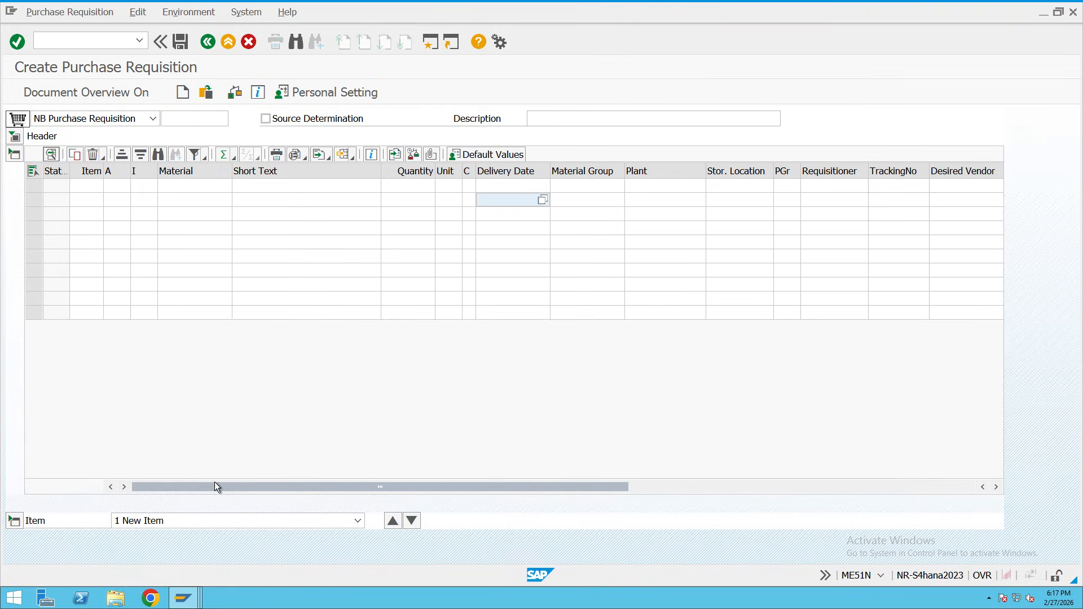
{"action": "double_click", "coordinate": [182, 574]}
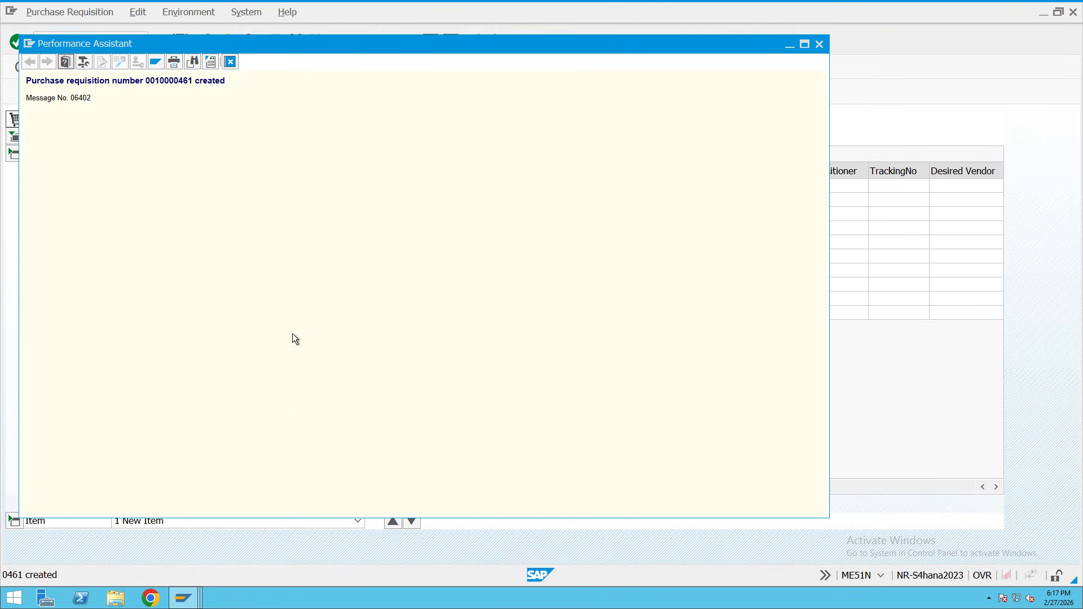
{"action": "left_click_drag", "start_coordinate": [192, 81], "coordinate": [149, 81]}
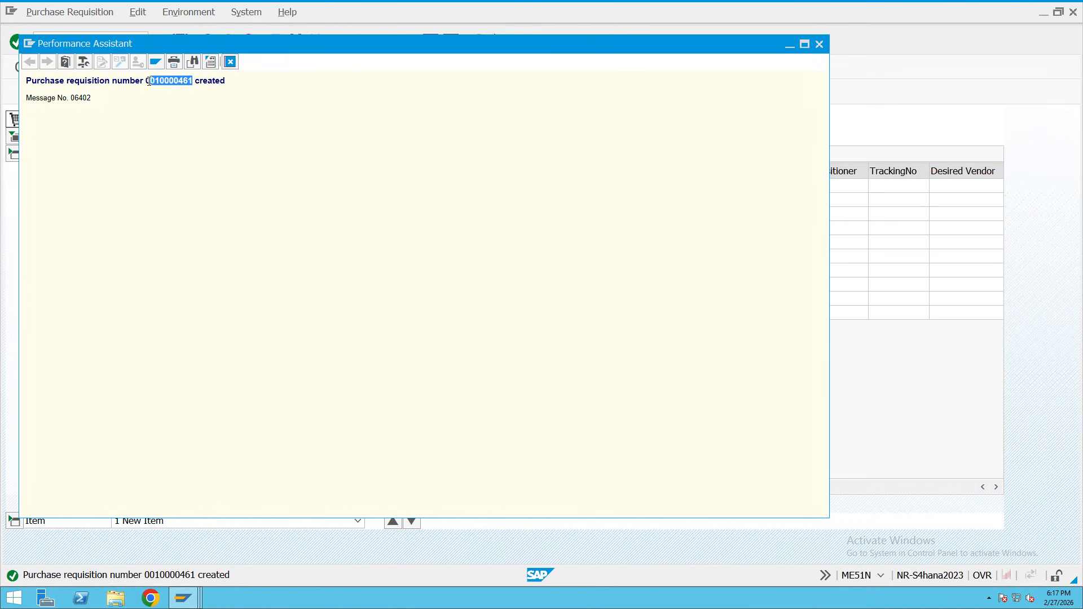
{"action": "left_click", "coordinate": [230, 61]}
{"action": "left_click", "coordinate": [241, 45]}
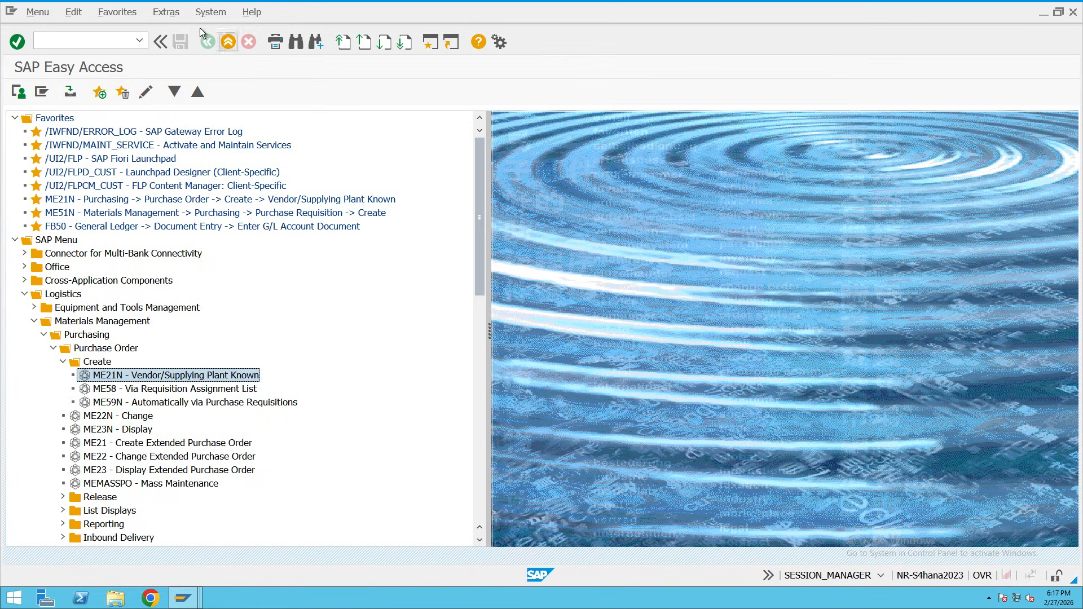
Start ME21N and select the supplier found for company code ROYC.
{"action": "mouse_move", "coordinate": [246, 2]}
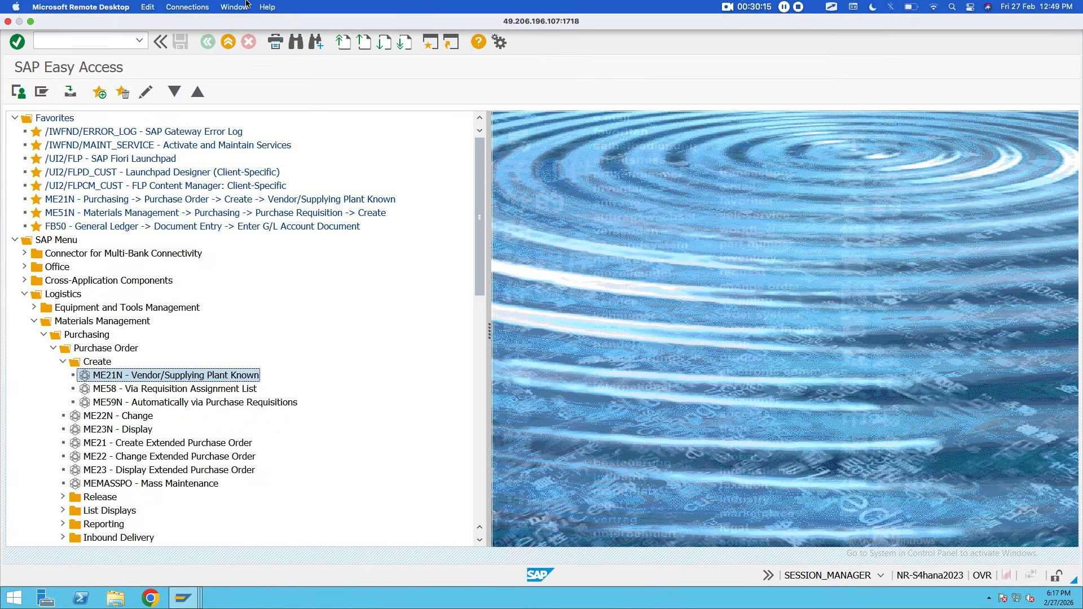
{"action": "left_click", "coordinate": [103, 42]}
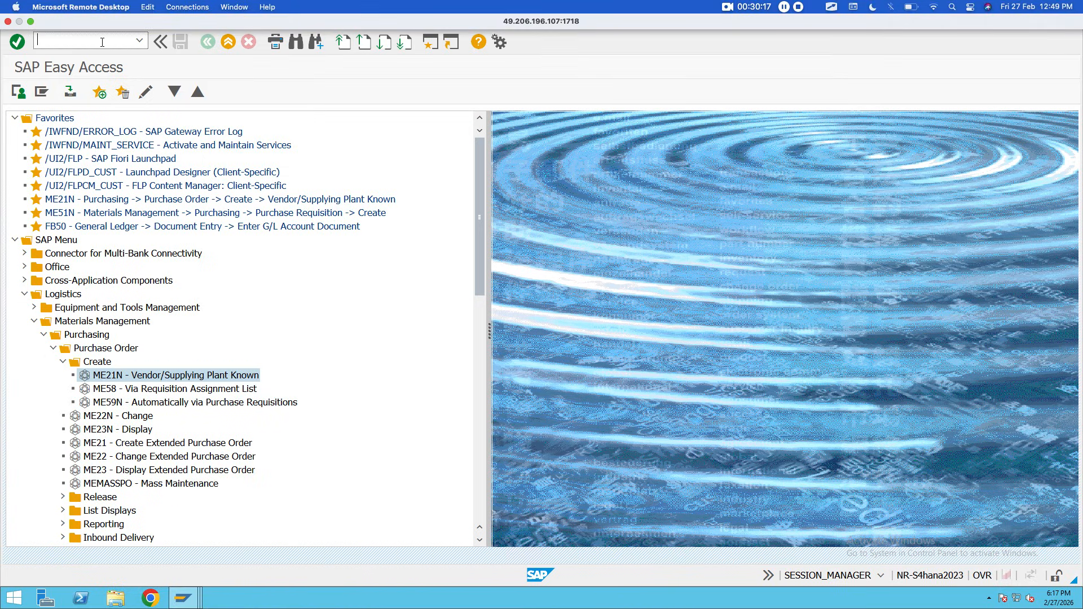
{"action": "type", "text": "me21n"}
{"action": "key", "text": "Return"}
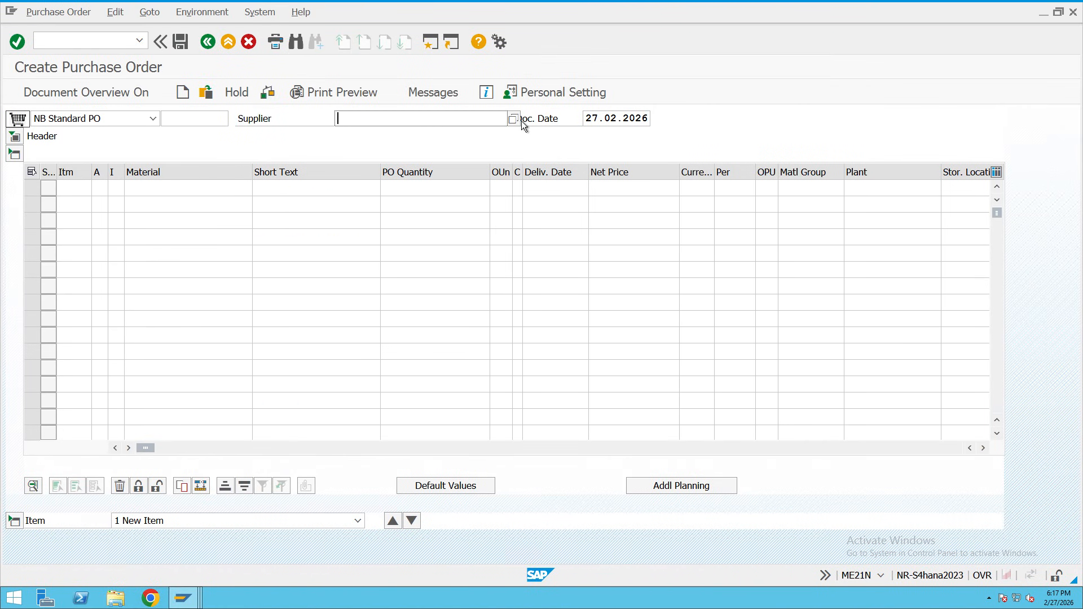
{"action": "key", "text": "F4"}
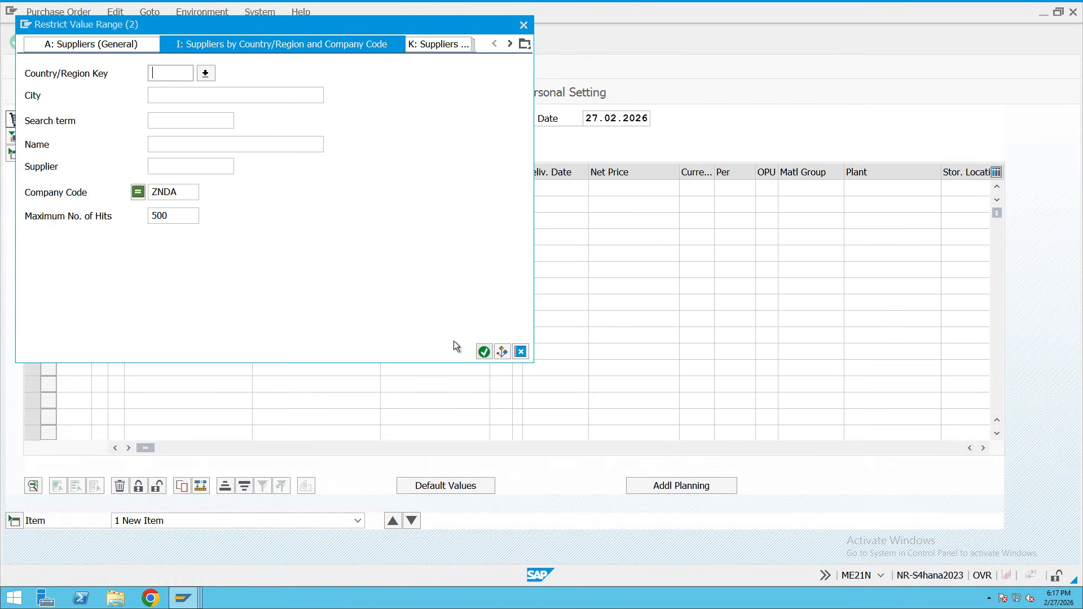
{"action": "left_click", "coordinate": [151, 195]}
{"action": "double_click", "coordinate": [151, 195]}
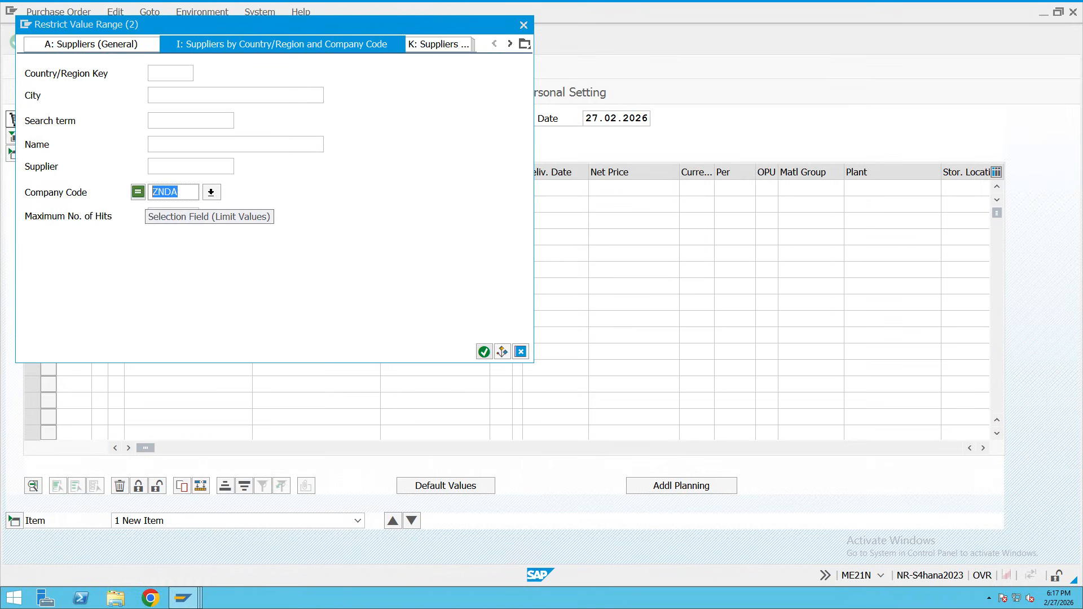
{"action": "type", "text": "ROYC"}
{"action": "key", "text": "Return"}
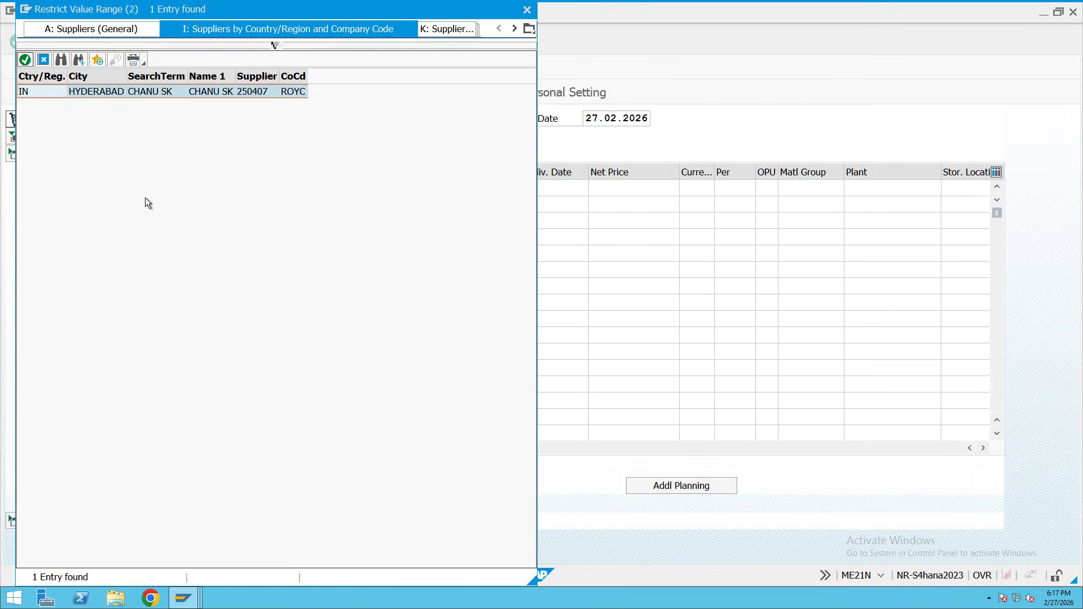
{"action": "double_click", "coordinate": [194, 97]}
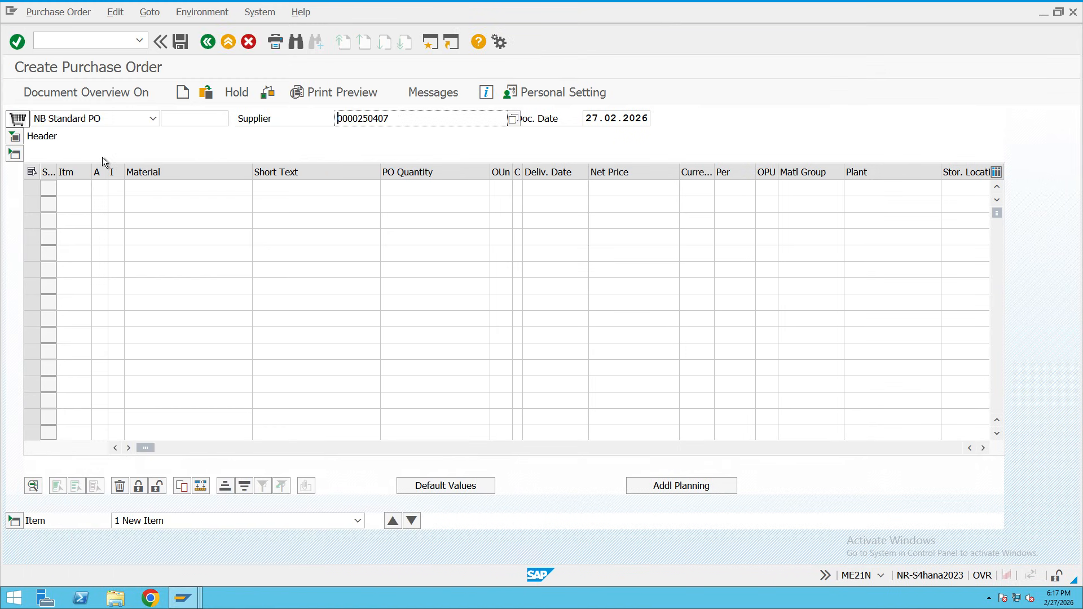
{"action": "key", "text": "Return"}
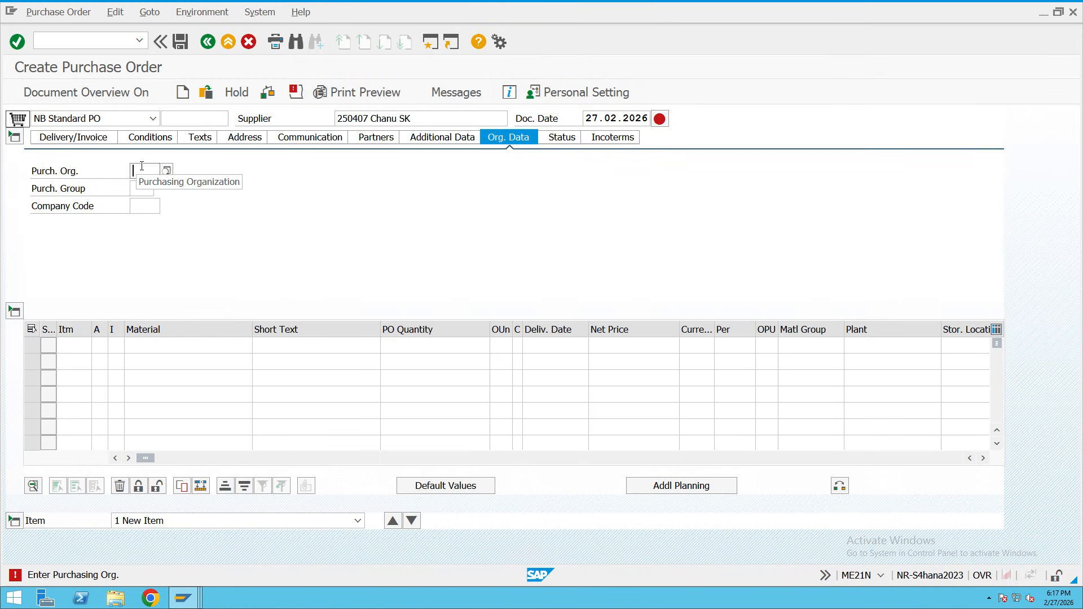
Set purchasing organization ROYC, purchasing group 101 and company code ROYC.
{"action": "left_click", "coordinate": [142, 167]}
{"action": "left_click", "coordinate": [143, 185]}
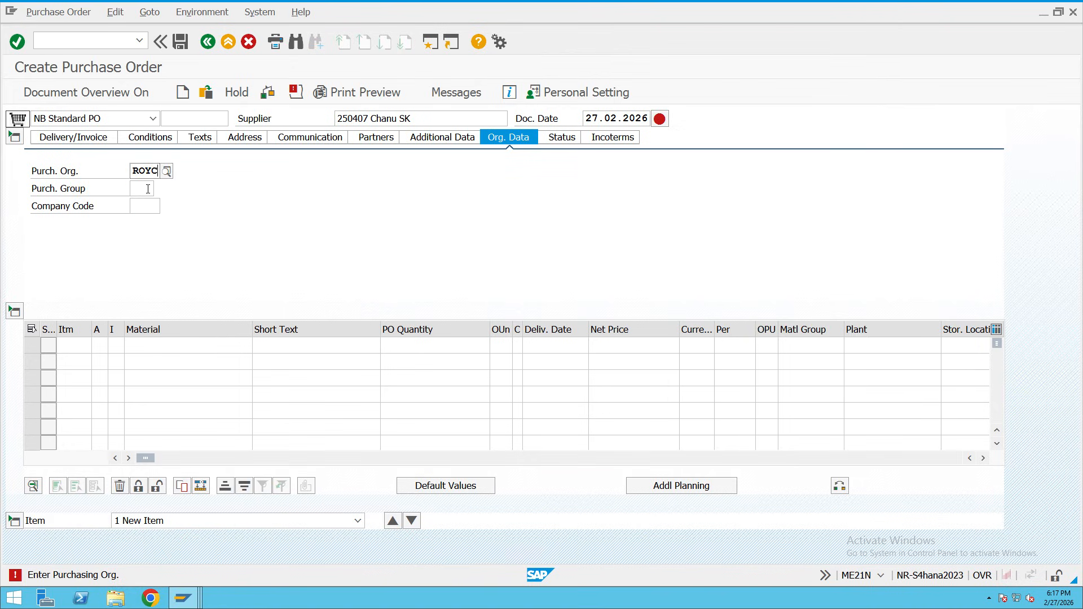
{"action": "left_click", "coordinate": [148, 189]}
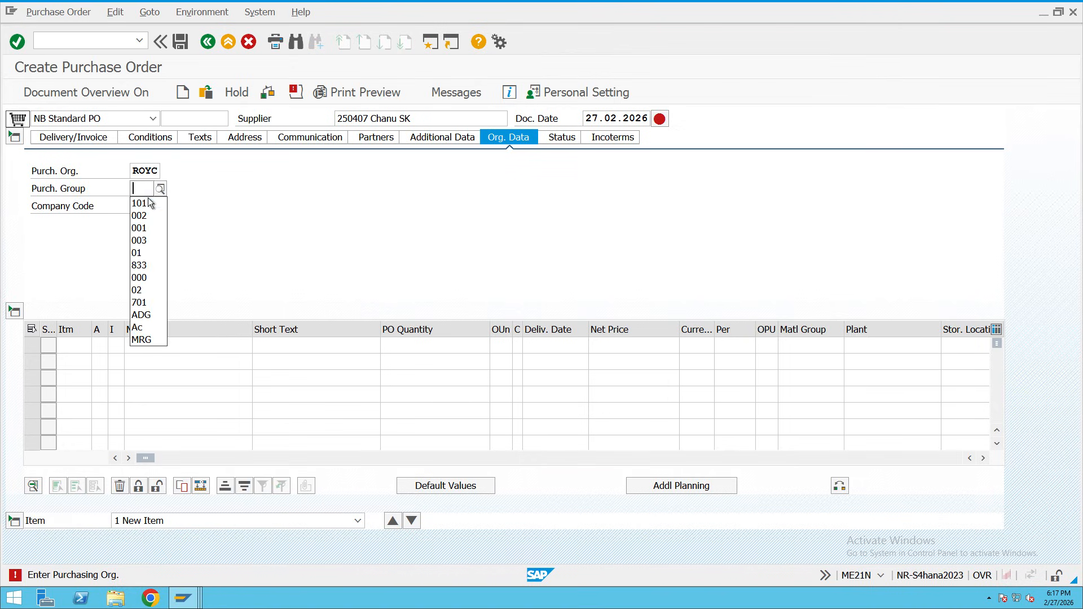
{"action": "left_click", "coordinate": [148, 203]}
{"action": "left_click", "coordinate": [148, 205]}
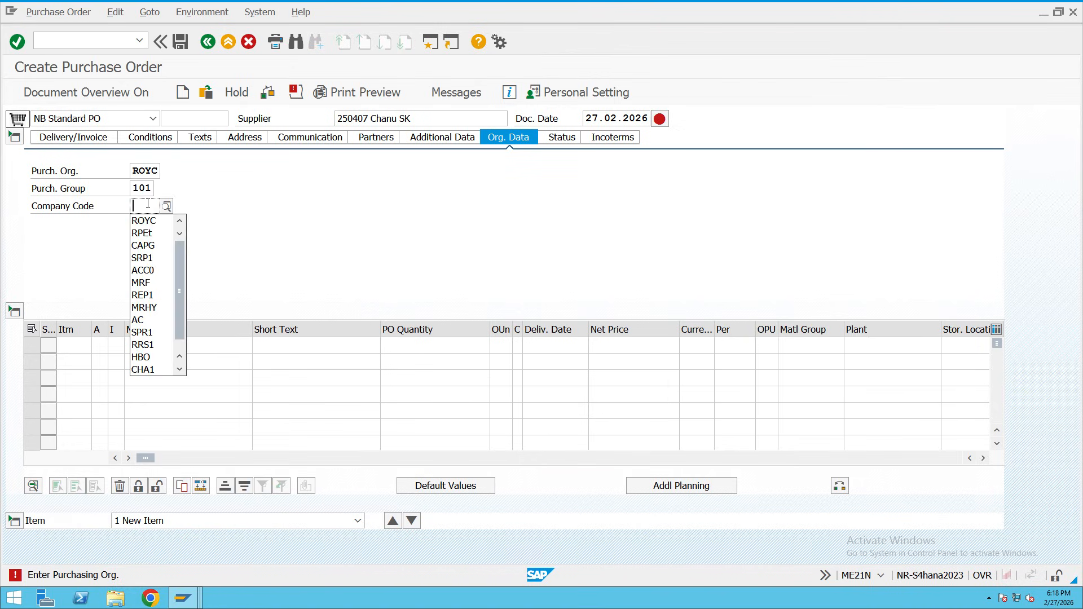
{"action": "left_click", "coordinate": [143, 221]}
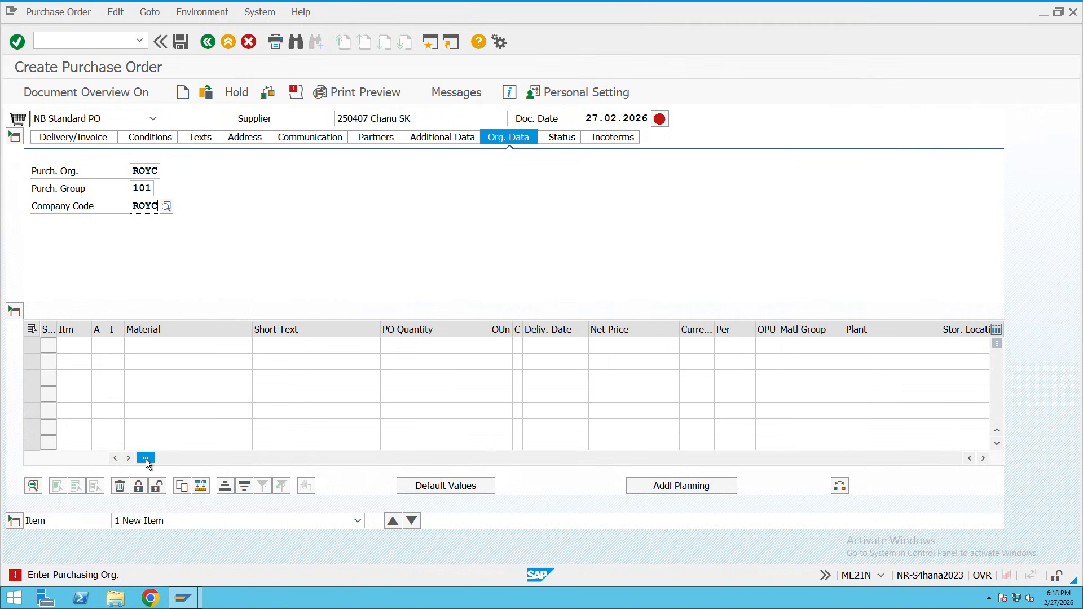
{"action": "left_click_drag", "start_coordinate": [145, 459], "coordinate": [484, 479]}
{"action": "left_click", "coordinate": [738, 347]}
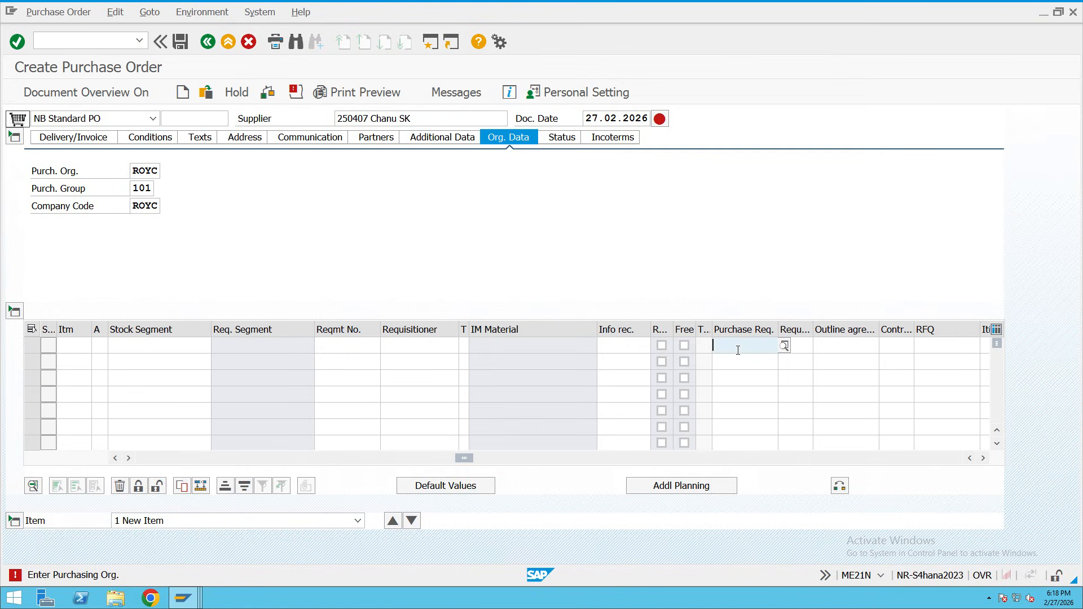
{"action": "key", "text": "ctrl+v"}
{"action": "left_click", "coordinate": [733, 361]}
{"action": "key", "text": "ctrl+v"}
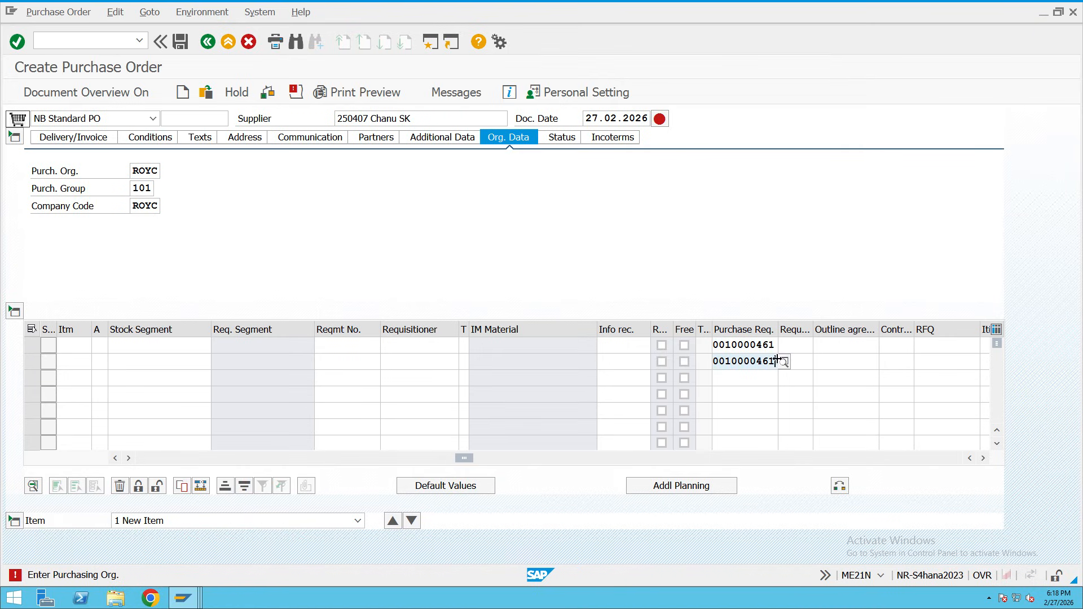
{"action": "left_click", "coordinate": [789, 345]}
{"action": "type", "text": "10"}
{"action": "left_click", "coordinate": [792, 361]}
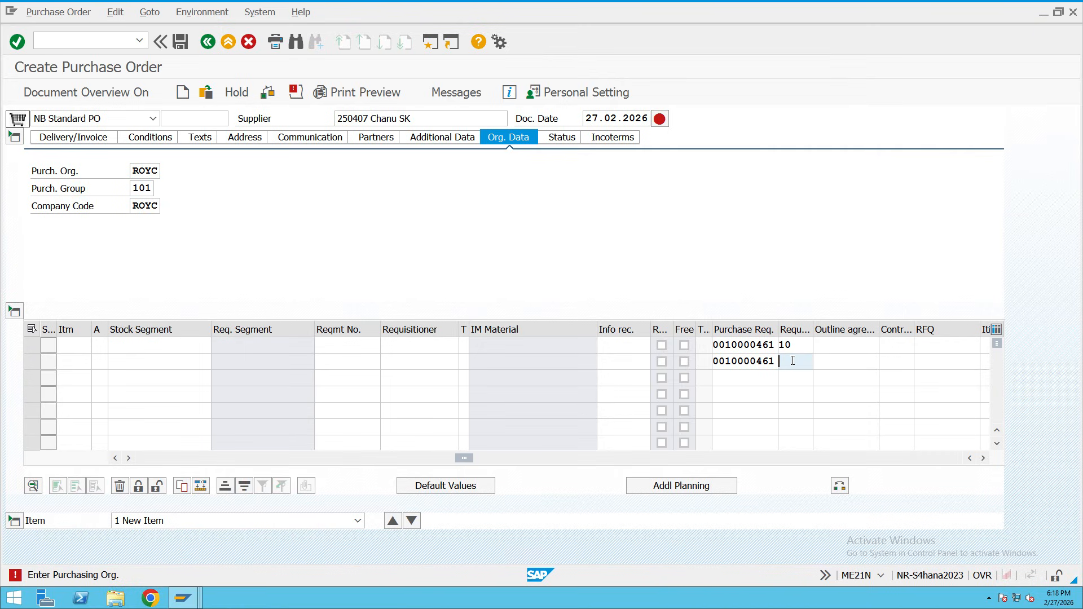
{"action": "type", "text": "20"}
{"action": "key", "text": "Return"}
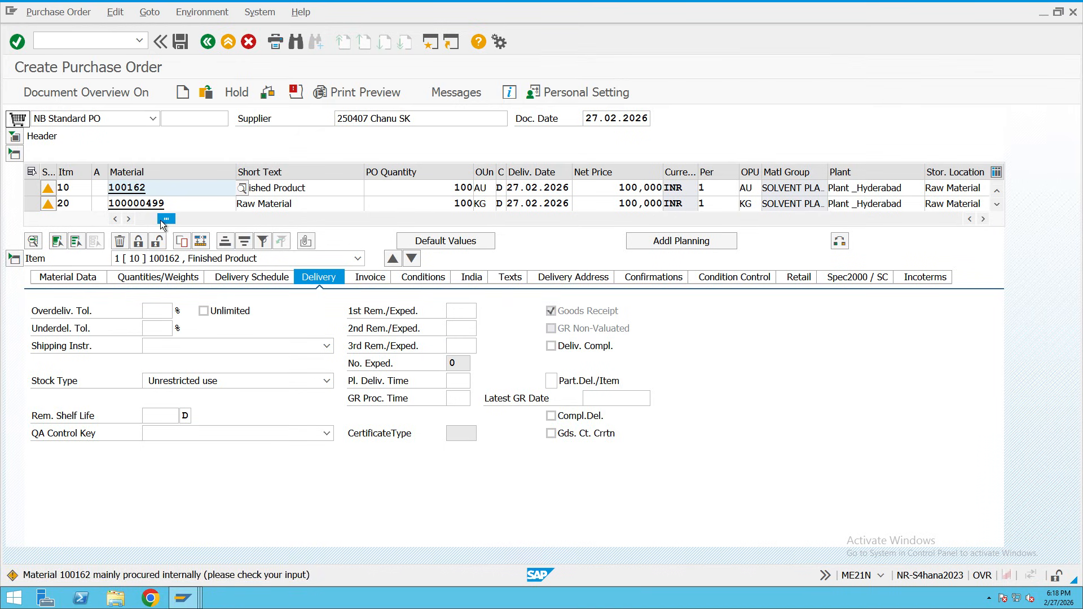
Review the order's warnings and save it, confirming past the warnings.
{"action": "left_click_drag", "start_coordinate": [161, 221], "coordinate": [107, 228]}
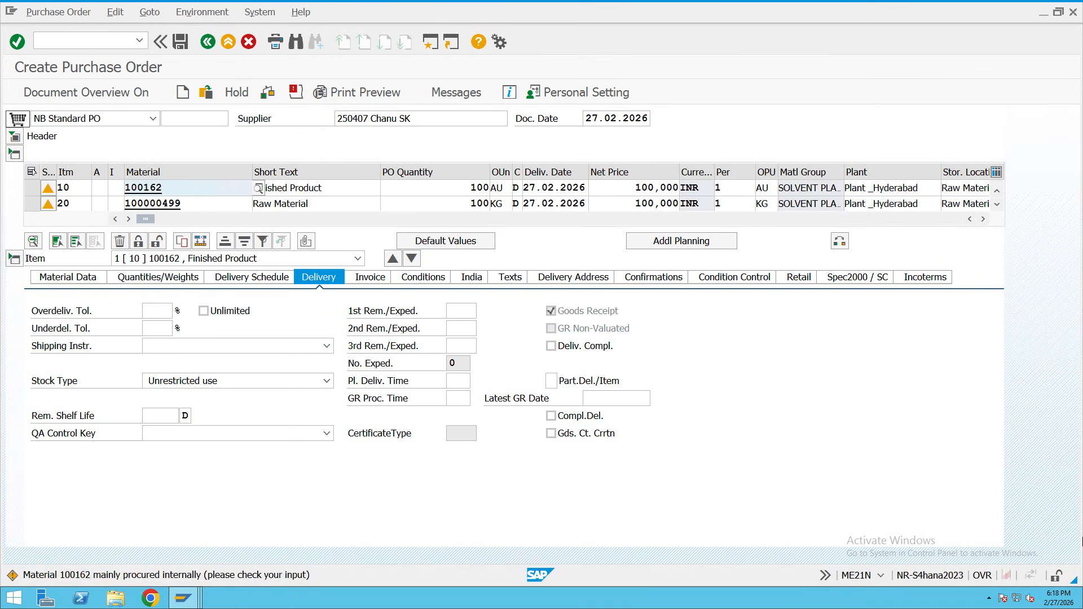
{"action": "left_click", "coordinate": [295, 92]}
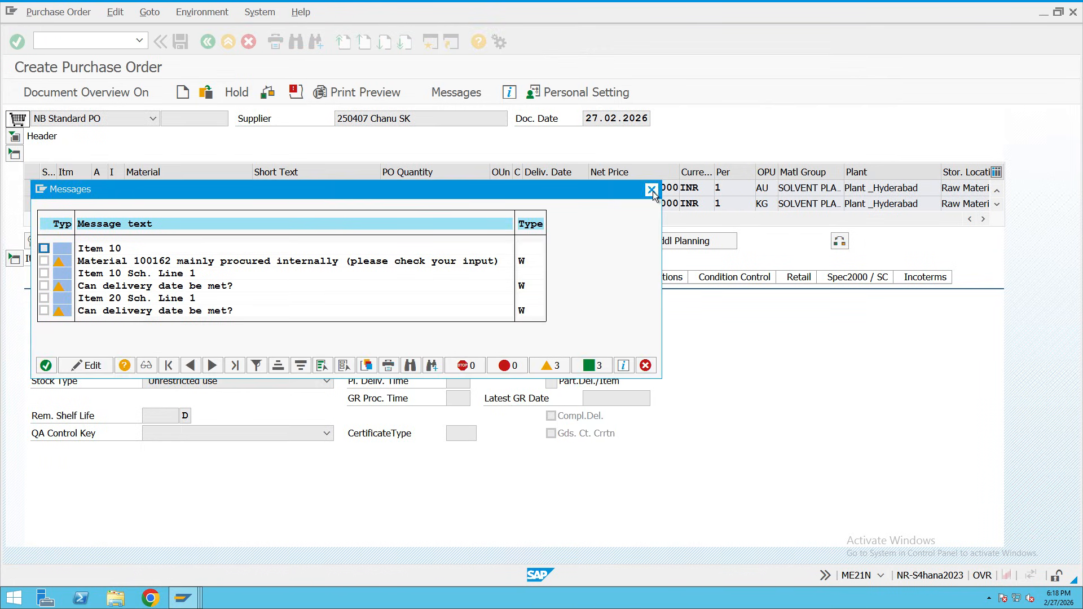
{"action": "left_click", "coordinate": [652, 190]}
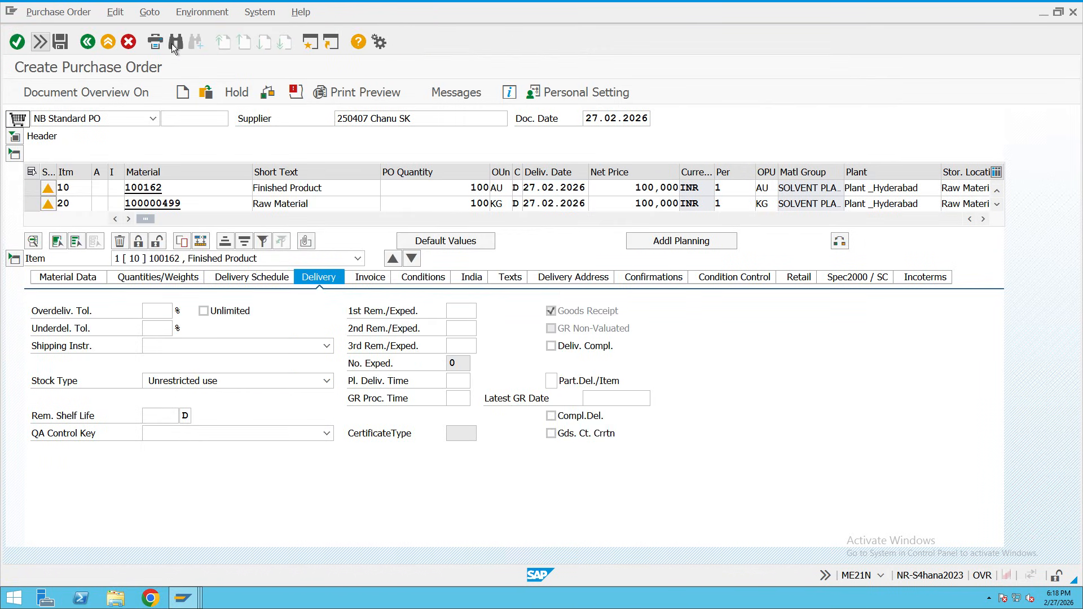
{"action": "left_click", "coordinate": [61, 41]}
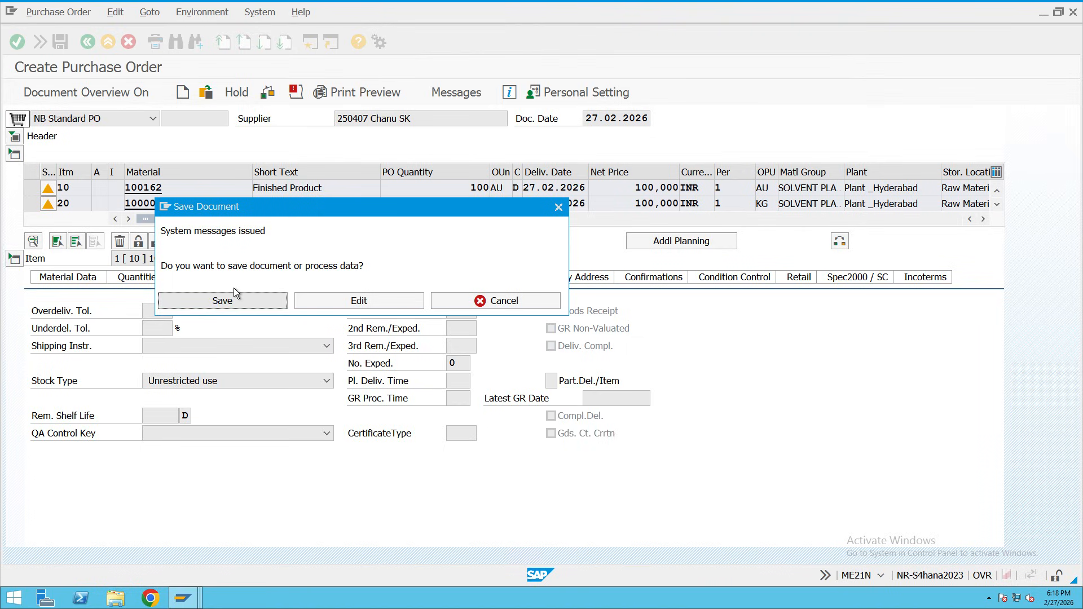
{"action": "left_click", "coordinate": [234, 296]}
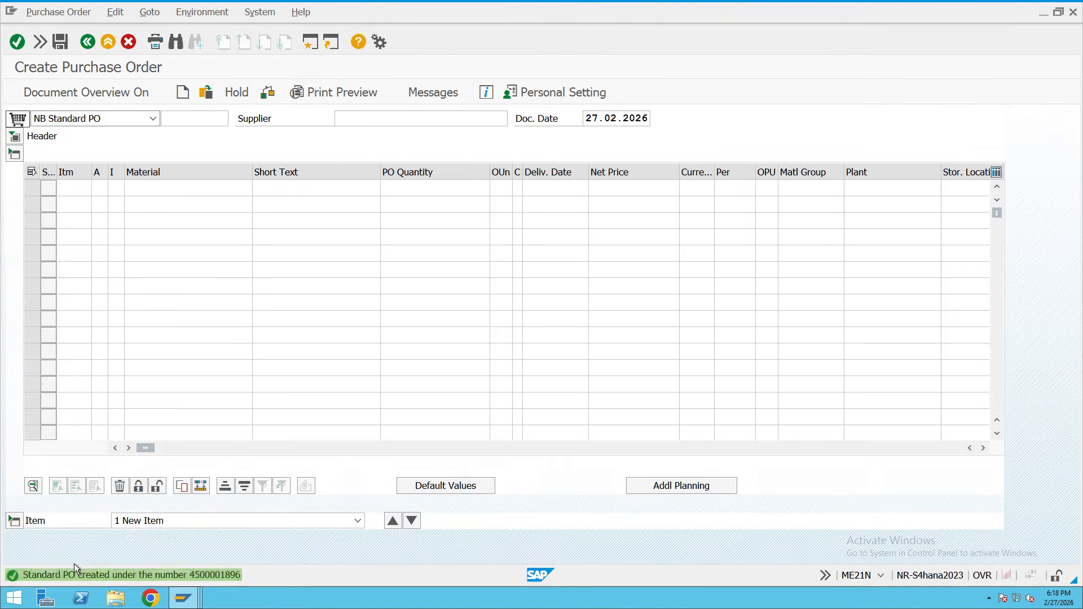
Switch from SAP to the Teams meeting in Chrome, then to ChatGPT's 'Profit Center in SAP CO' chat.
{"action": "key", "text": "super+Tab"}
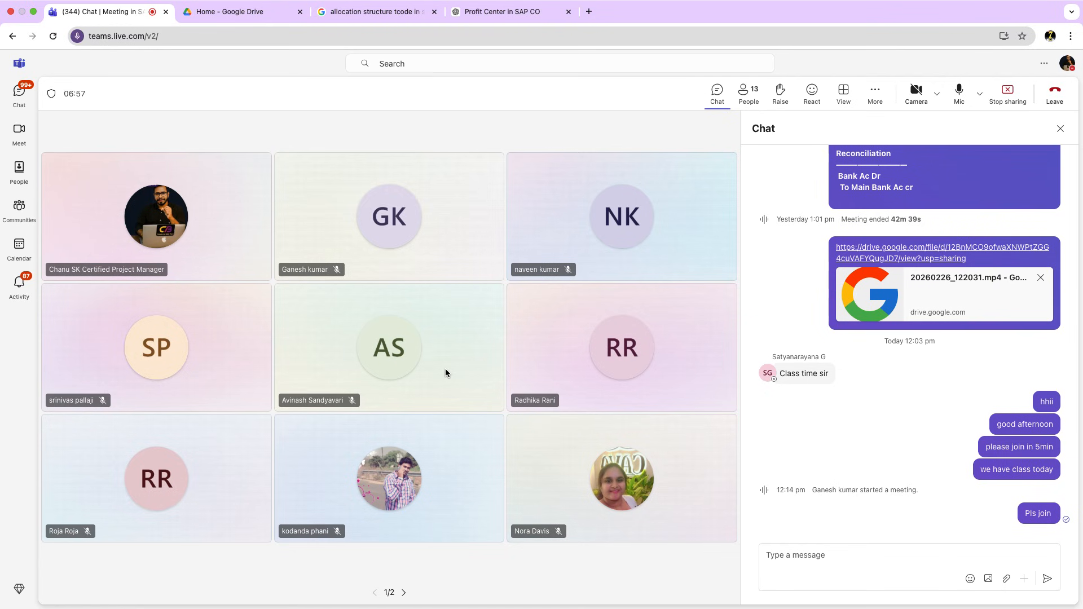
{"action": "mouse_move", "coordinate": [299, 3]}
{"action": "left_click", "coordinate": [503, 16]}
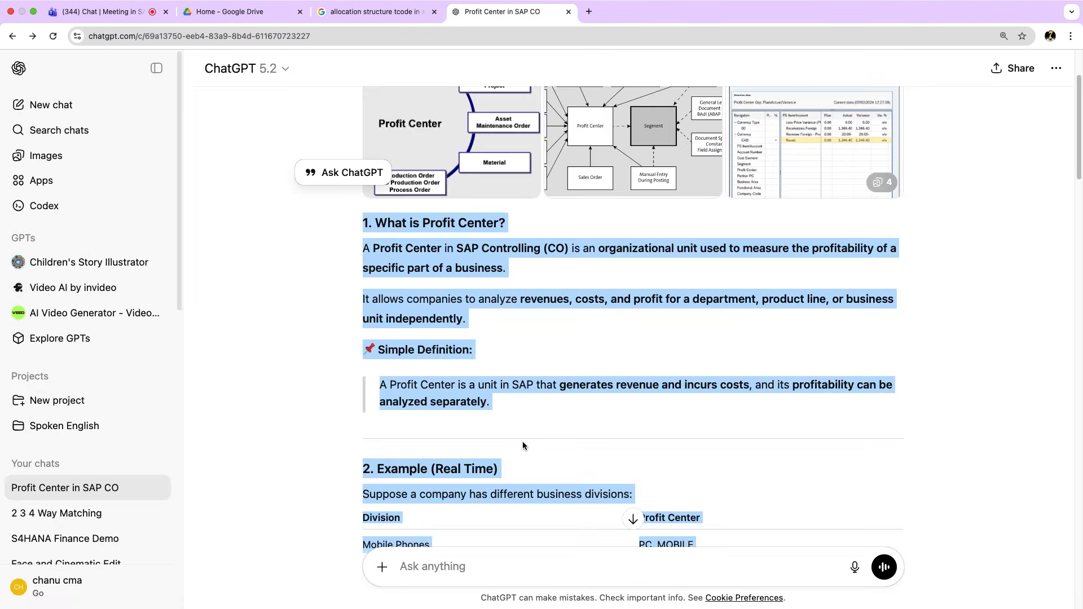
Ask ChatGPT 'Purchase Requistion and Purchase order differnces in sap'.
{"action": "left_click", "coordinate": [438, 571]}
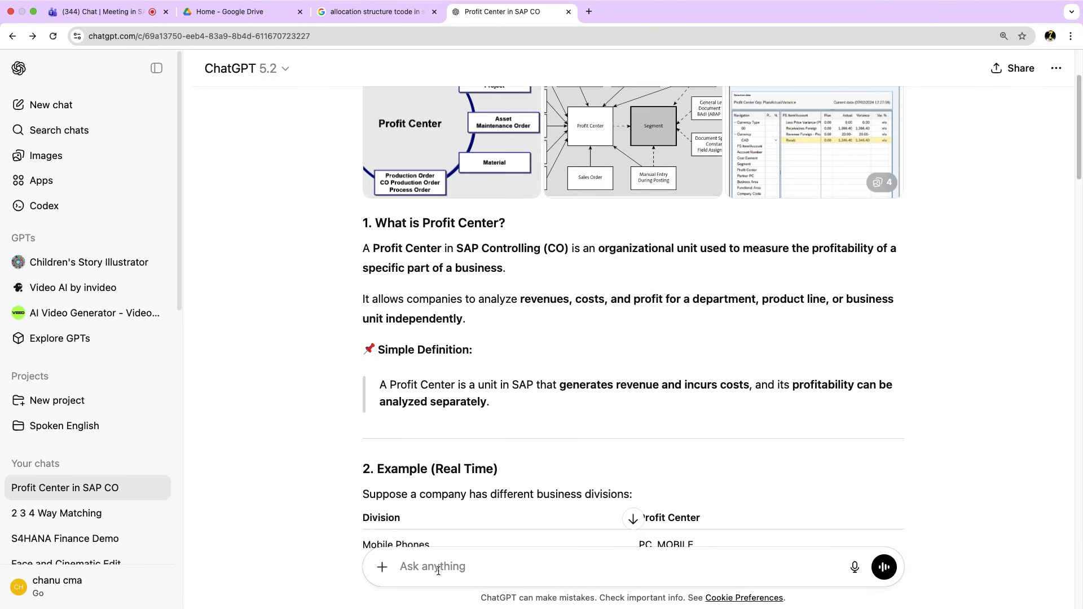
{"action": "type", "text": "Purchase Requi"}
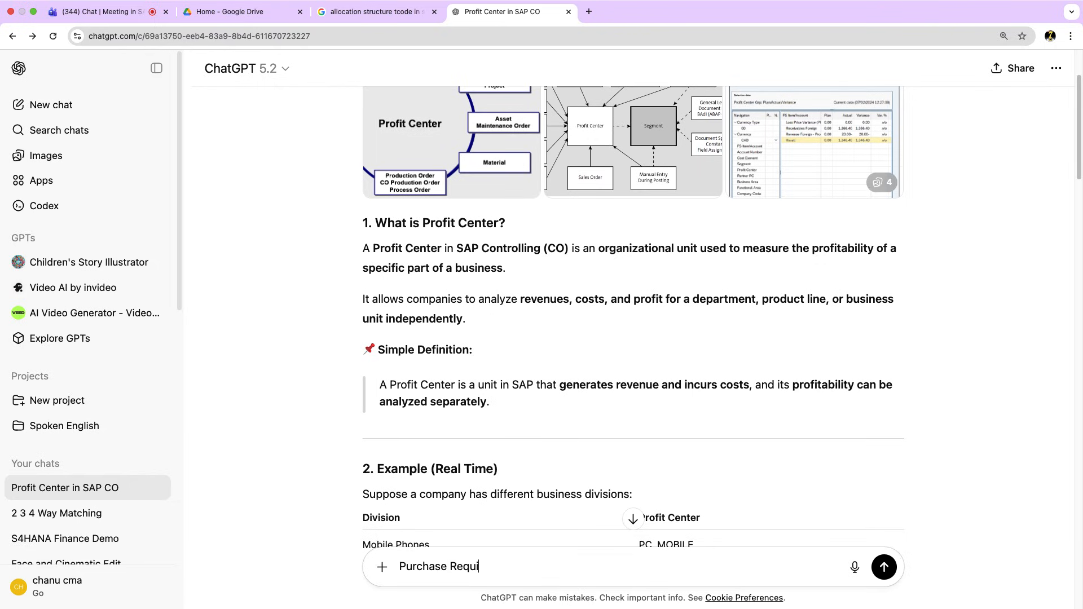
{"action": "type", "text": "stion and Purchase or"}
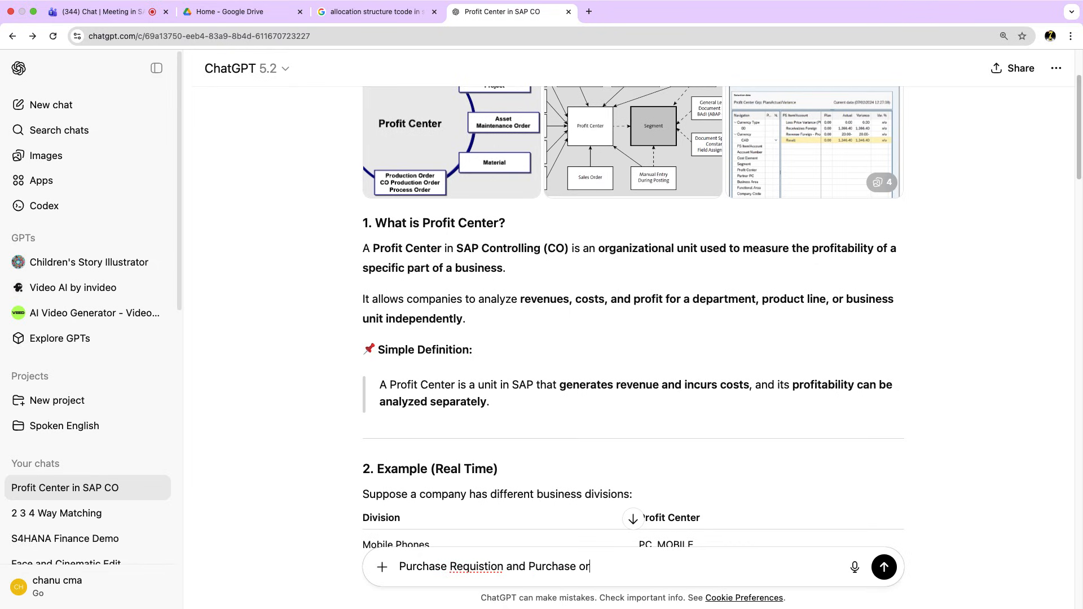
{"action": "type", "text": "der differnces in sap"}
{"action": "key", "text": "Return"}
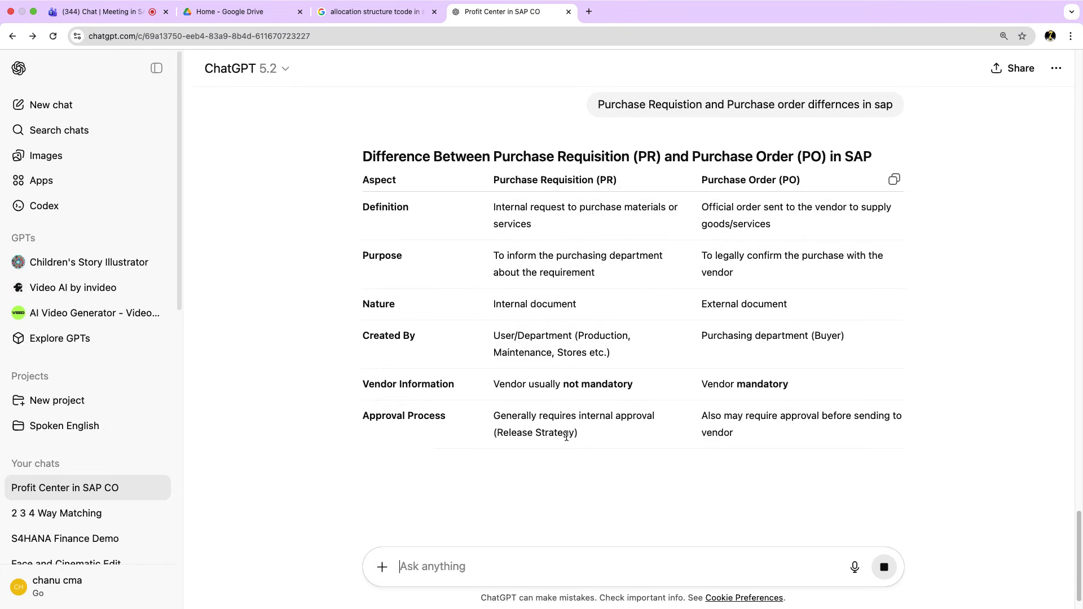
{"action": "scroll", "coordinate": [609, 357], "scroll_direction": "down", "scroll_amount": 1}
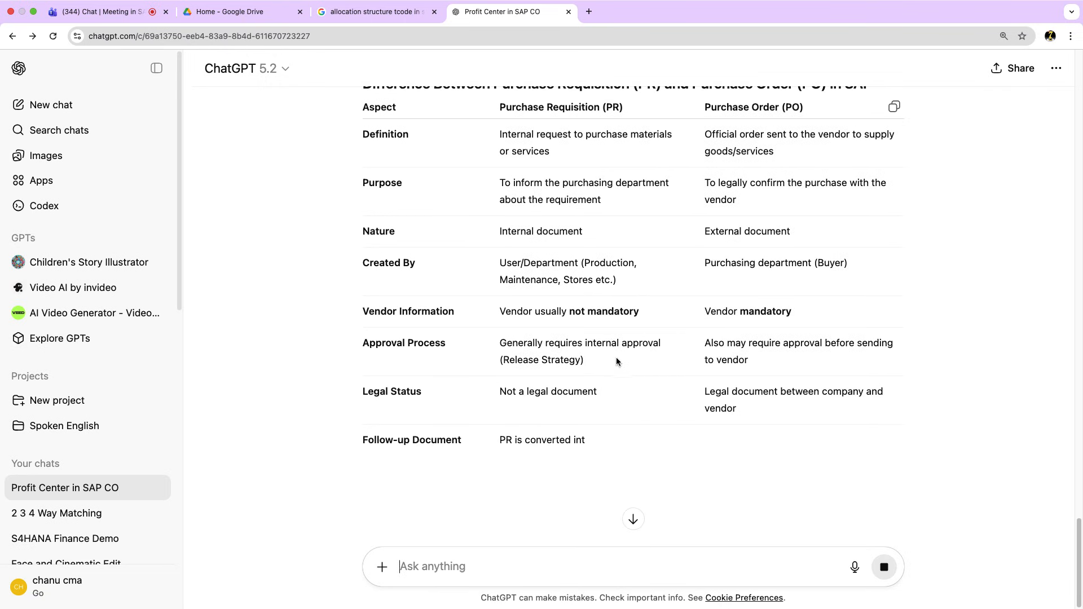
{"action": "scroll", "coordinate": [671, 271], "scroll_direction": "up", "scroll_amount": 1}
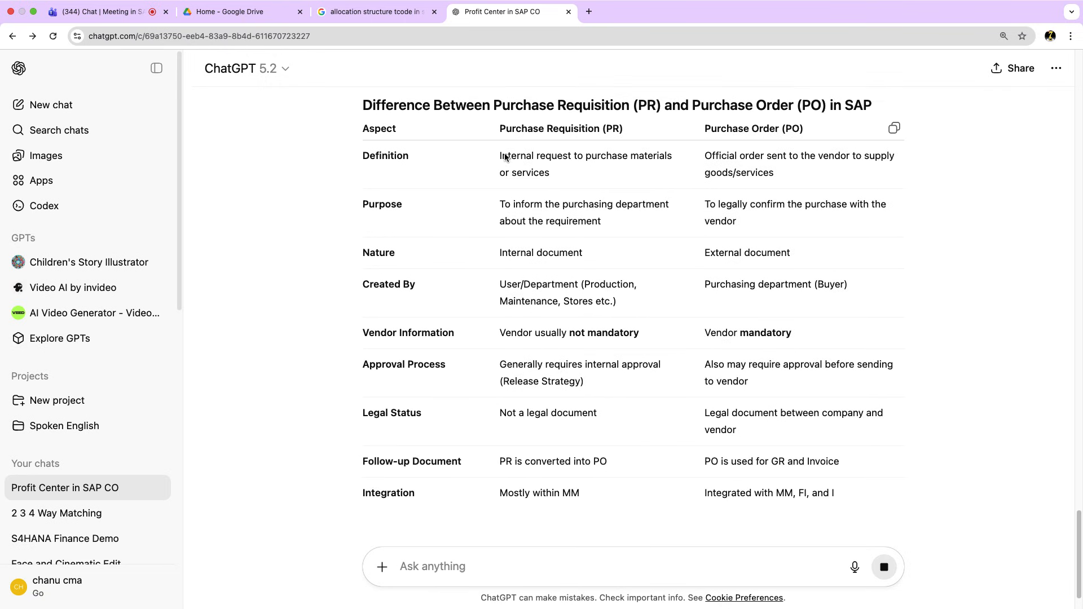
{"action": "triple_click", "coordinate": [571, 171]}
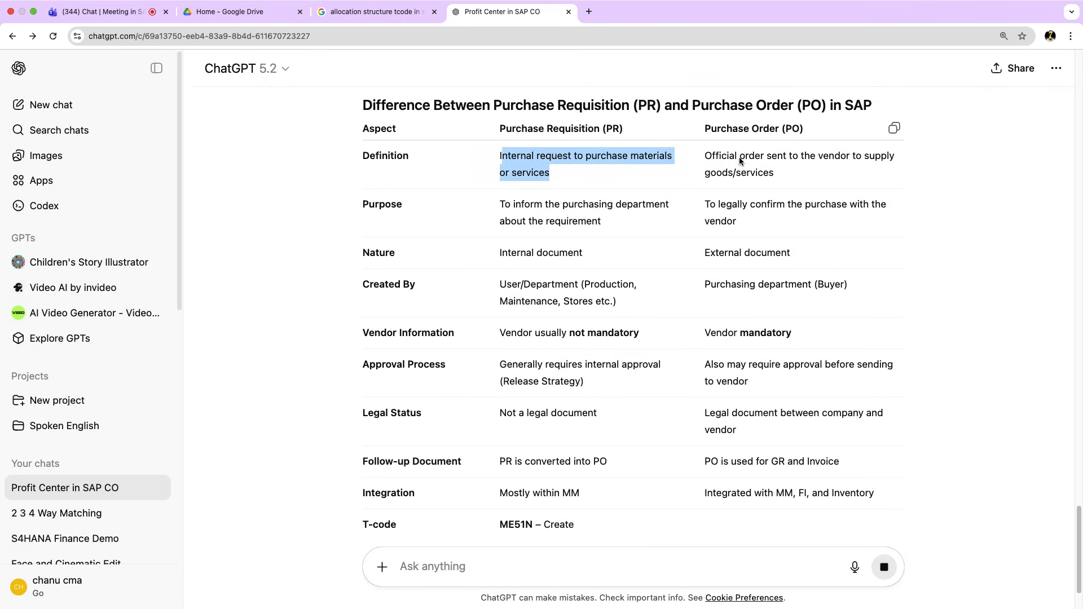
{"action": "left_click", "coordinate": [879, 160]}
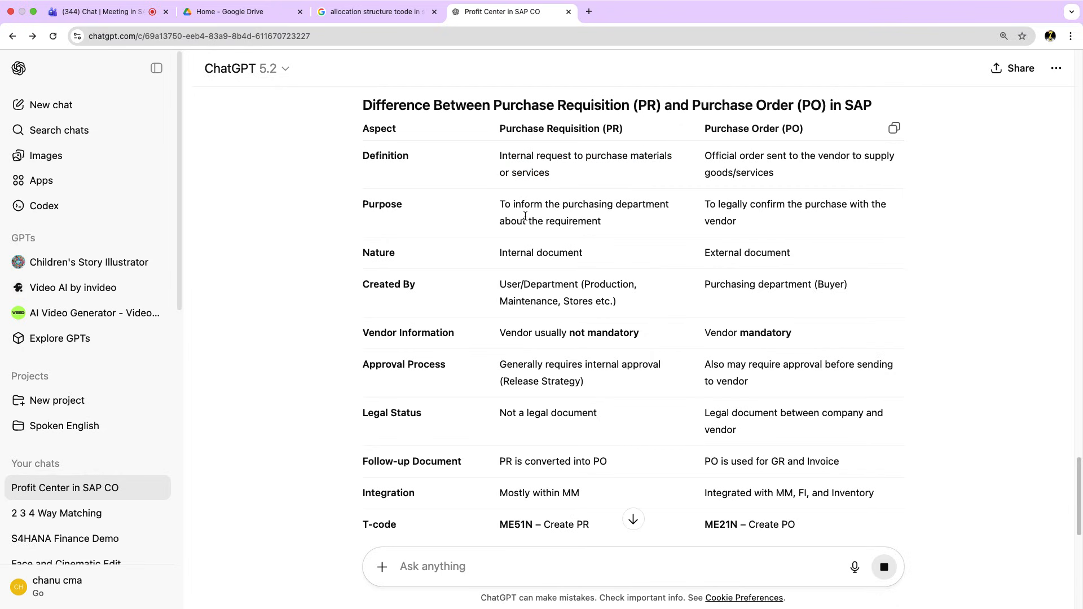
{"action": "mouse_move", "coordinate": [504, 205]}
{"action": "left_mouse_down"}
{"action": "mouse_move", "coordinate": [605, 206]}
{"action": "mouse_move", "coordinate": [612, 223]}
{"action": "mouse_move", "coordinate": [524, 214]}
{"action": "left_mouse_up"}
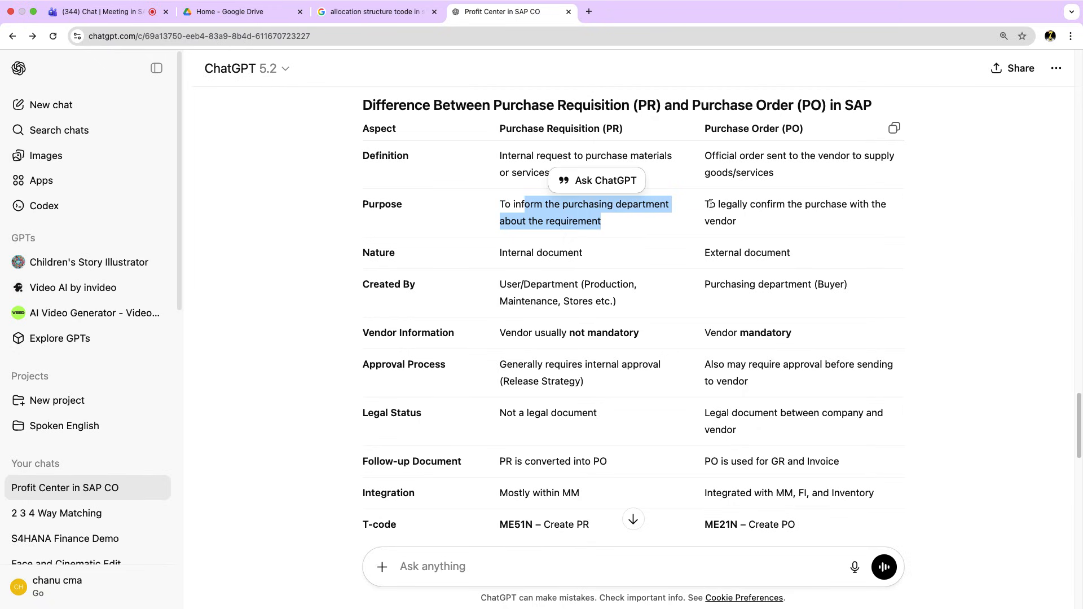
{"action": "left_click_drag", "start_coordinate": [710, 204], "coordinate": [737, 207]}
{"action": "triple_click", "coordinate": [783, 230]}
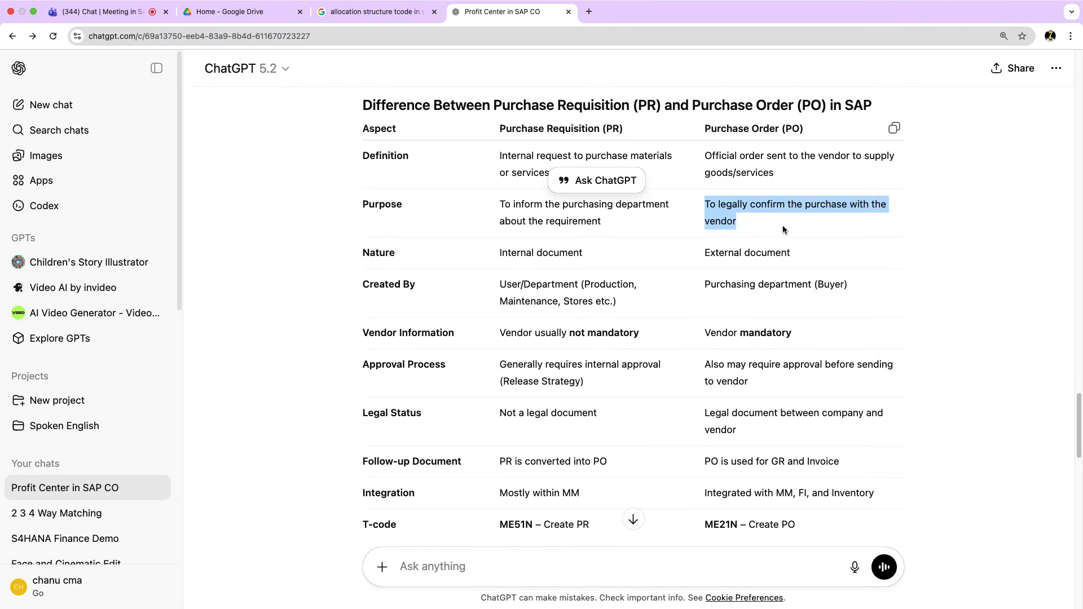
{"action": "left_click", "coordinate": [582, 254]}
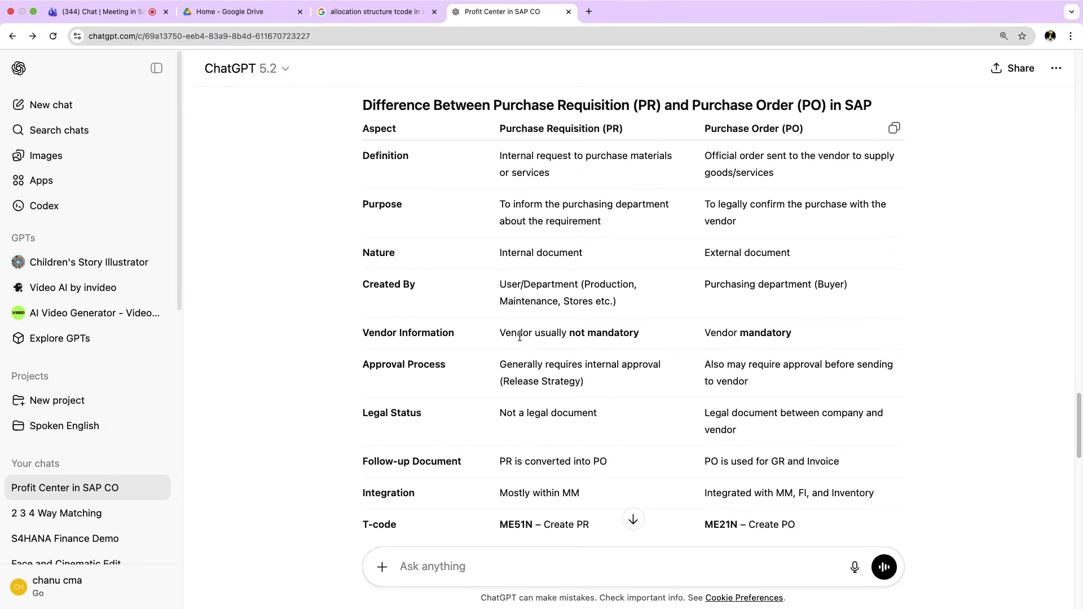
{"action": "left_click_drag", "start_coordinate": [527, 335], "coordinate": [488, 342]}
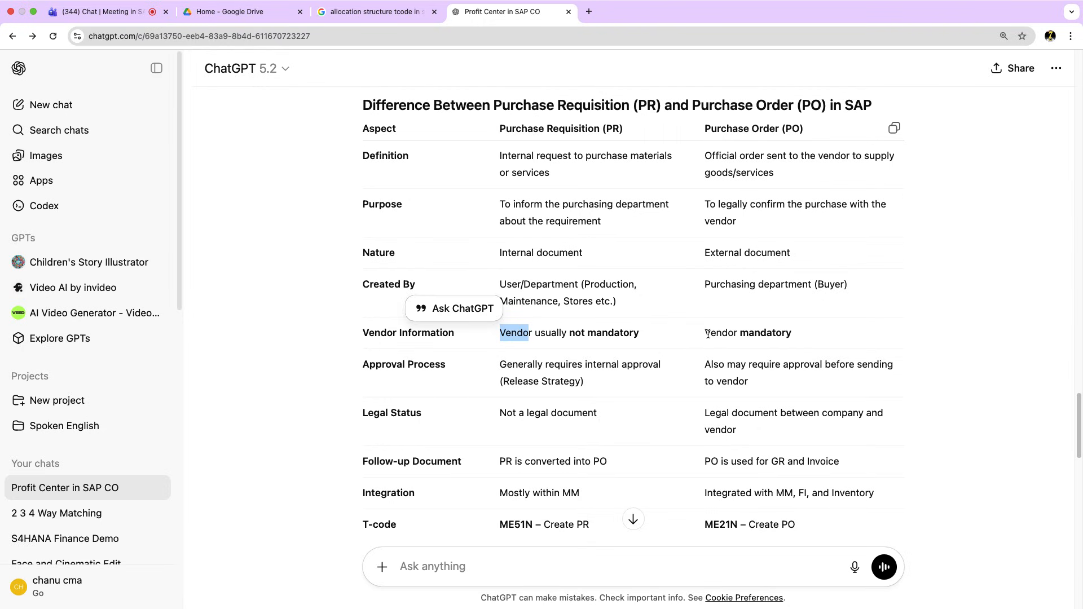
{"action": "left_click_drag", "start_coordinate": [709, 334], "coordinate": [800, 333]}
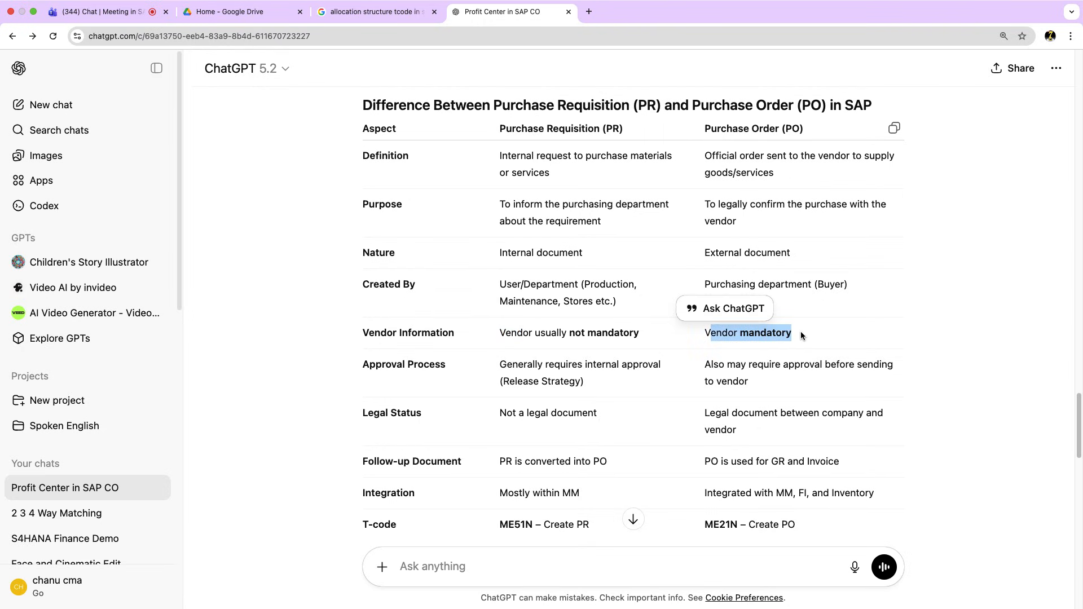
{"action": "left_click_drag", "start_coordinate": [613, 389], "coordinate": [474, 367]}
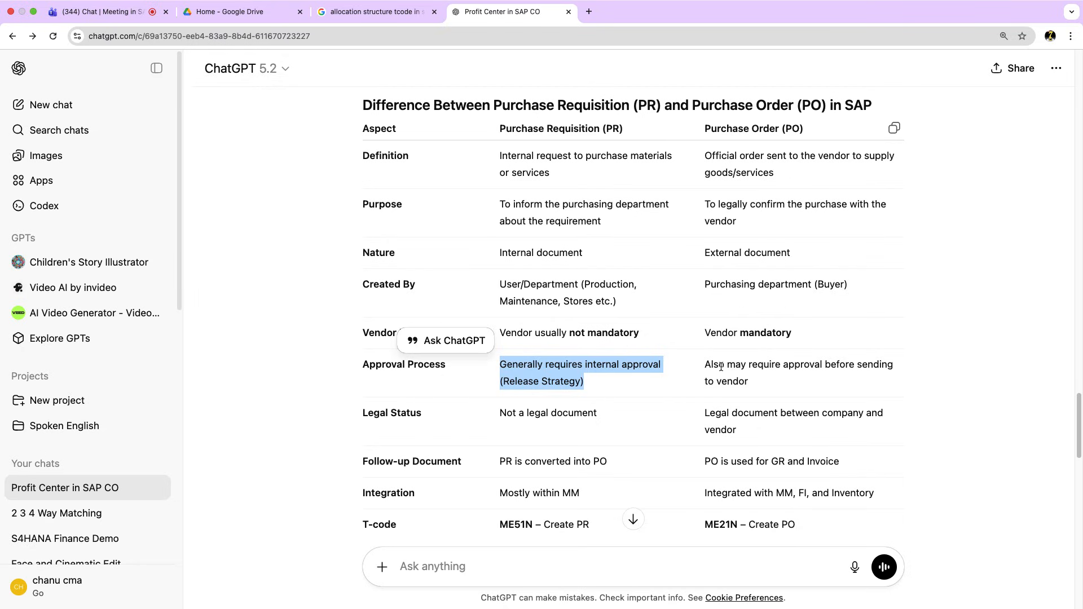
{"action": "left_click_drag", "start_coordinate": [711, 368], "coordinate": [893, 381]}
{"action": "left_click_drag", "start_coordinate": [591, 415], "coordinate": [508, 414]}
{"action": "left_click_drag", "start_coordinate": [710, 415], "coordinate": [747, 432]}
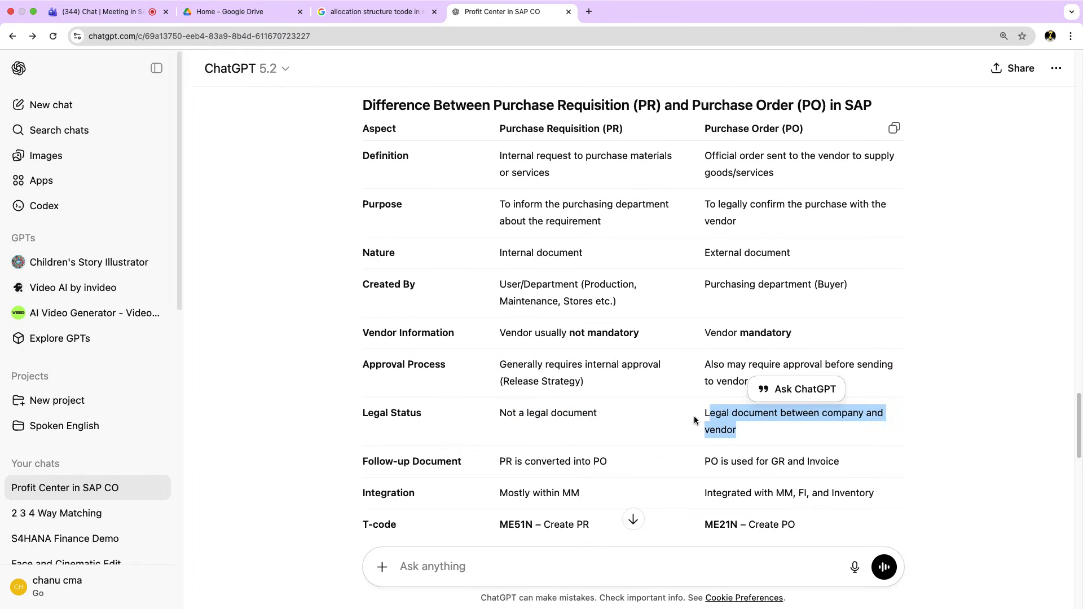
{"action": "scroll", "coordinate": [747, 431], "scroll_direction": "down", "scroll_amount": 3}
{"action": "left_click_drag", "start_coordinate": [597, 338], "coordinate": [500, 340]}
{"action": "left_click", "coordinate": [608, 385]}
{"action": "left_click_drag", "start_coordinate": [608, 385], "coordinate": [491, 386]}
Highlight the reply's points on the PO's role in GR and invoicing and the laptop requisition example.
{"action": "left_click_drag", "start_coordinate": [701, 387], "coordinate": [871, 391]}
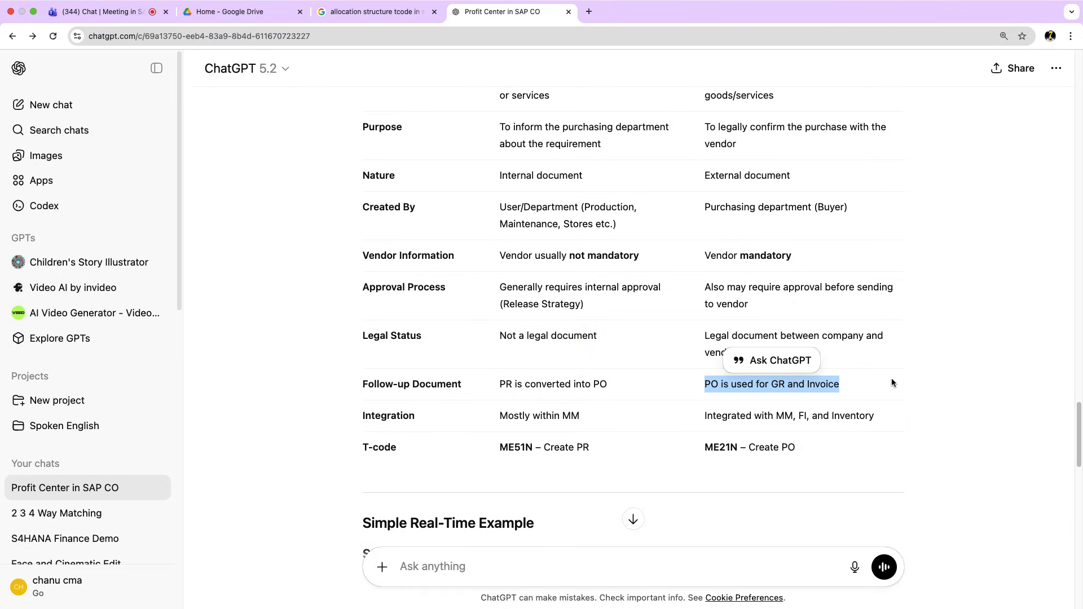
{"action": "scroll", "coordinate": [607, 434], "scroll_direction": "down", "scroll_amount": 1}
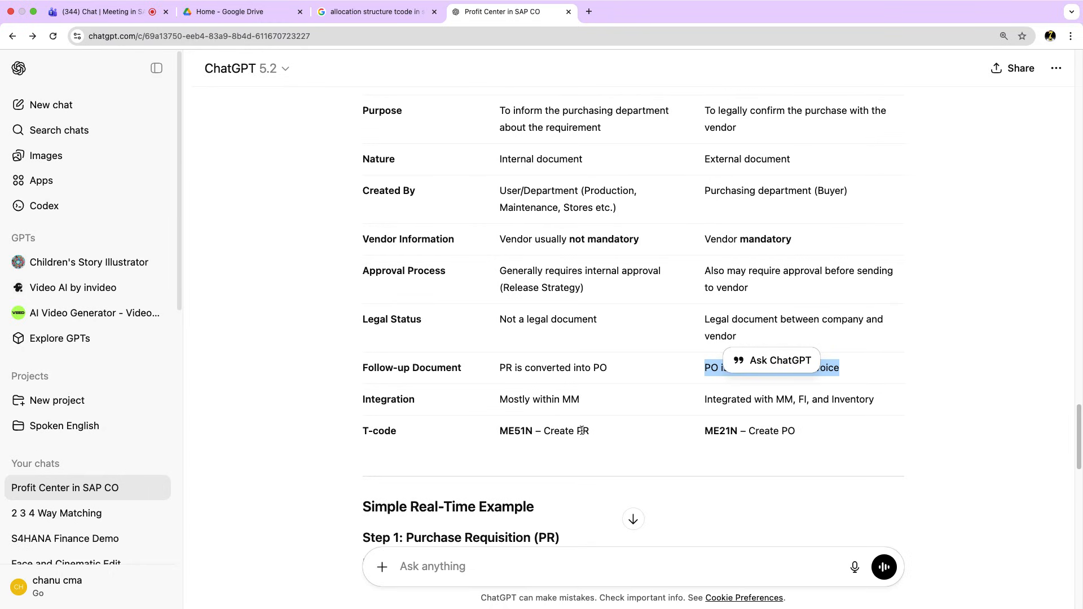
{"action": "scroll", "coordinate": [592, 434], "scroll_direction": "down", "scroll_amount": 5}
{"action": "scroll", "coordinate": [598, 430], "scroll_direction": "down", "scroll_amount": 3}
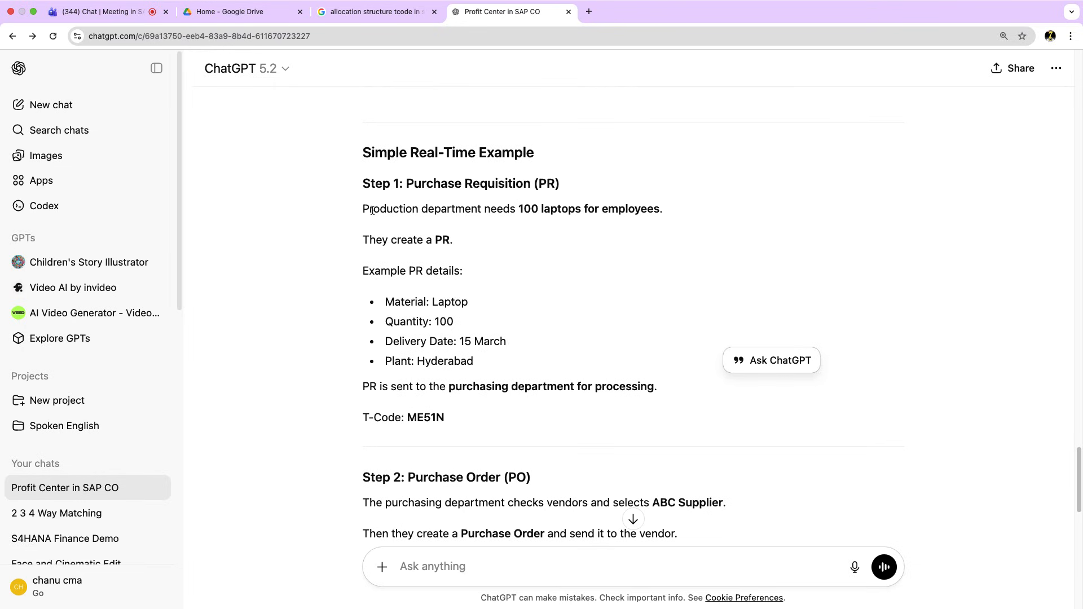
{"action": "left_click_drag", "start_coordinate": [363, 210], "coordinate": [733, 211]}
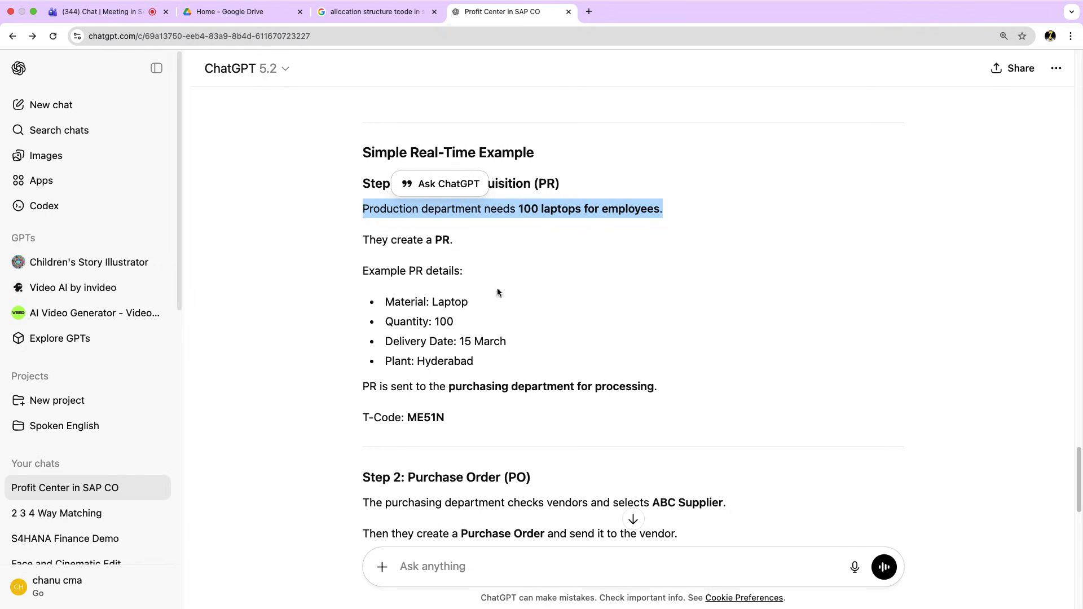
{"action": "left_click_drag", "start_coordinate": [446, 418], "coordinate": [359, 220]}
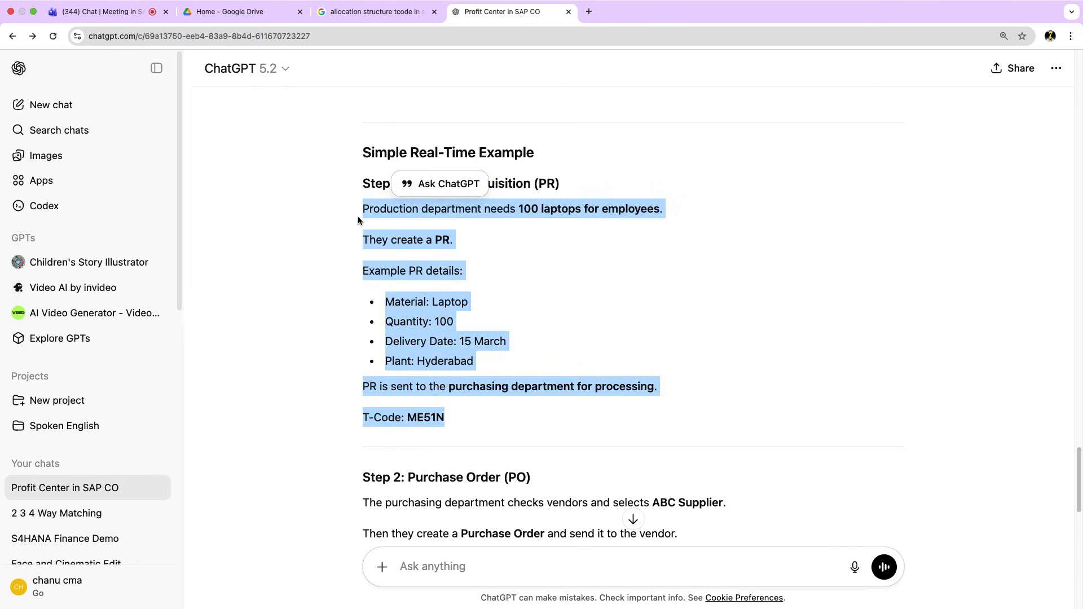
{"action": "scroll", "coordinate": [316, 335], "scroll_direction": "down", "scroll_amount": 4}
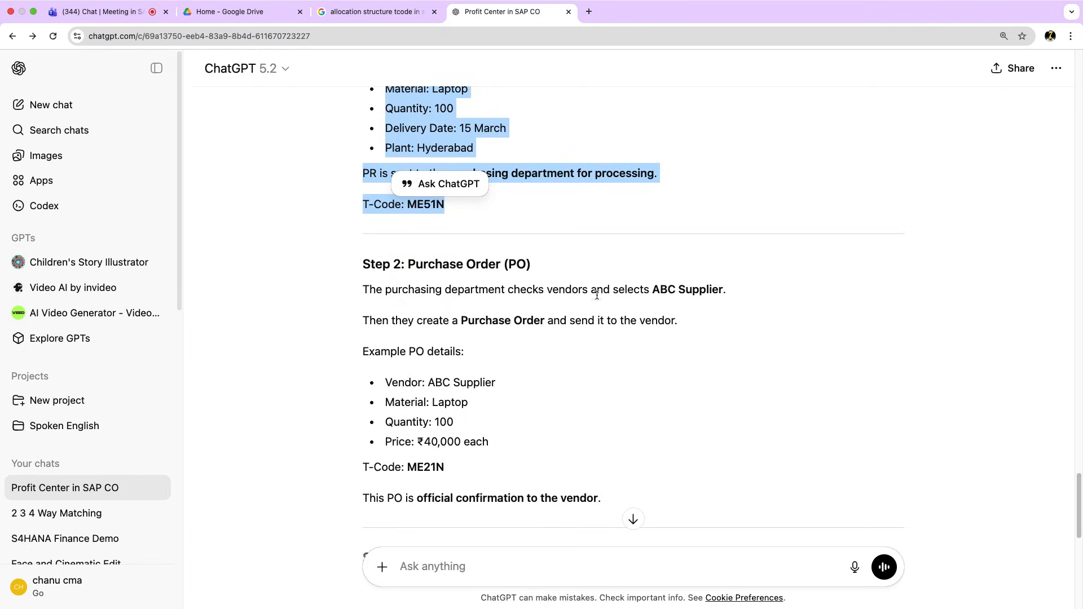
{"action": "left_click", "coordinate": [564, 287]}
{"action": "left_click_drag", "start_coordinate": [563, 288], "coordinate": [756, 292]}
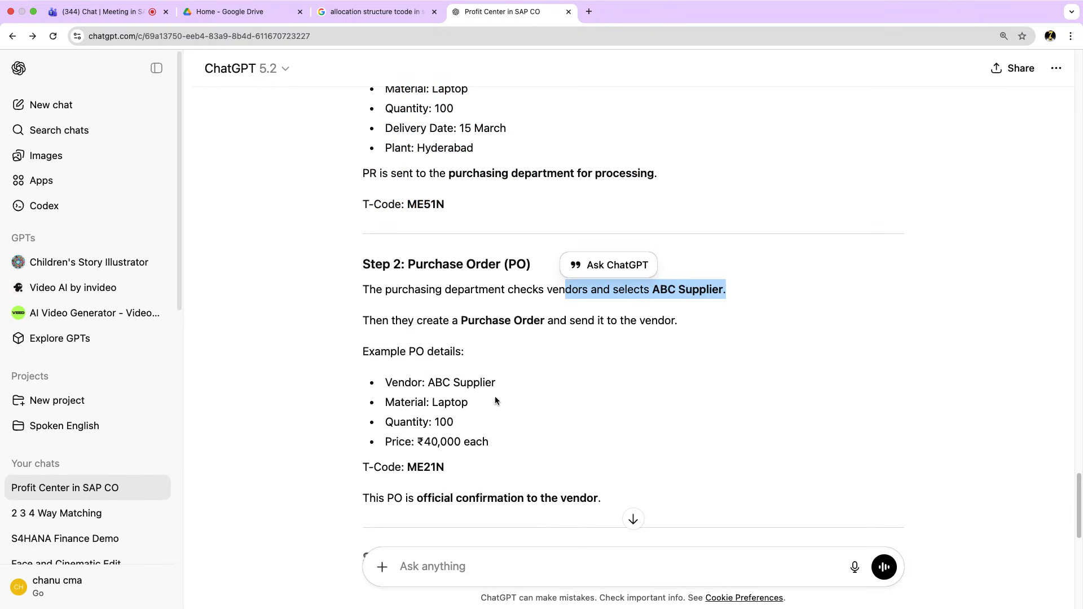
Select the answer down through the SAP Procurement Flow and one-line interview answer, then return to Teams.
{"action": "scroll", "coordinate": [495, 396], "scroll_direction": "down", "scroll_amount": 2}
{"action": "scroll", "coordinate": [495, 396], "scroll_direction": "down", "scroll_amount": 7}
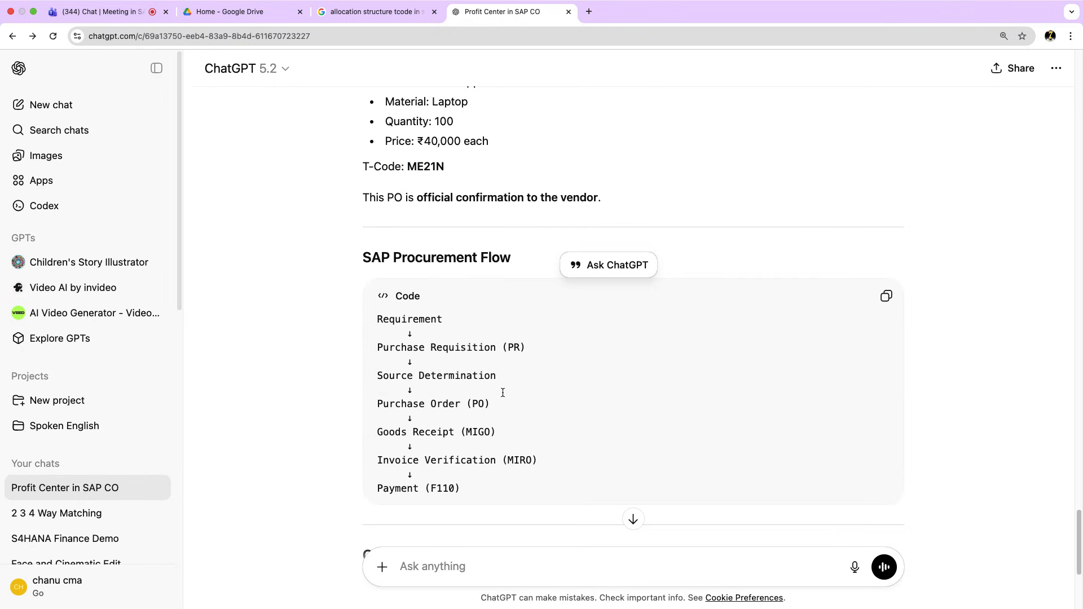
{"action": "scroll", "coordinate": [502, 392], "scroll_direction": "down", "scroll_amount": 4}
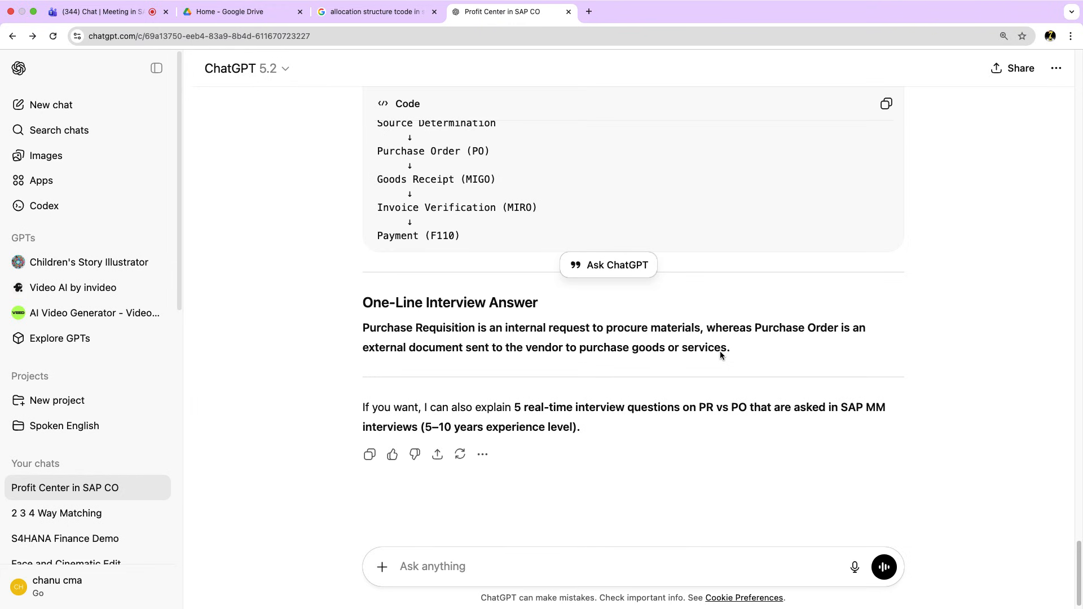
{"action": "left_click_drag", "start_coordinate": [732, 348], "coordinate": [377, 66]}
{"action": "left_click", "coordinate": [281, 545]}
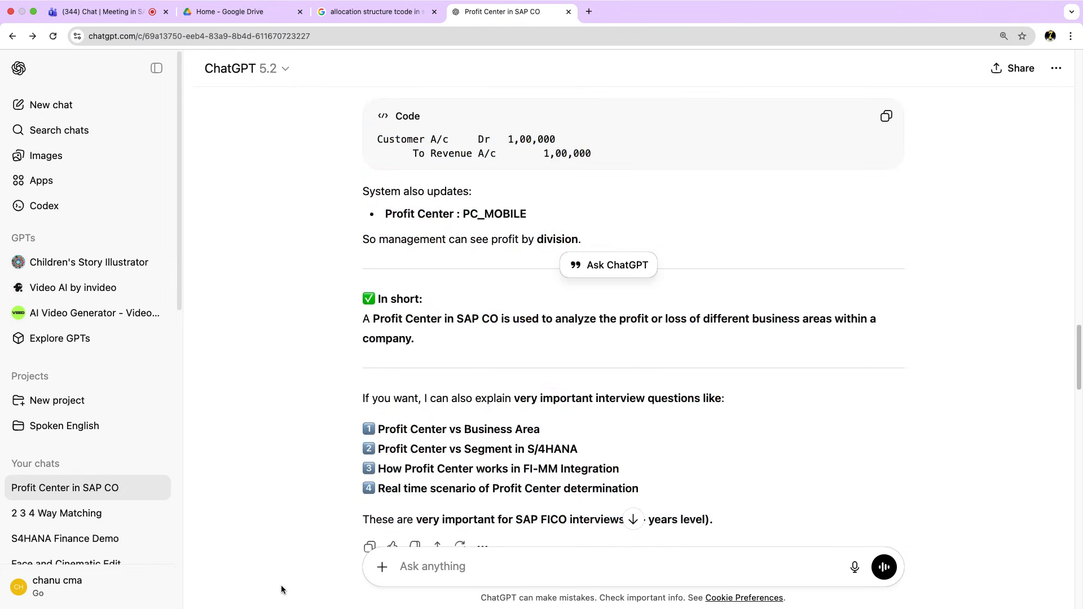
{"action": "scroll", "coordinate": [281, 587], "scroll_direction": "down", "scroll_amount": 5}
{"action": "left_click_drag", "start_coordinate": [297, 592], "coordinate": [325, 409]}
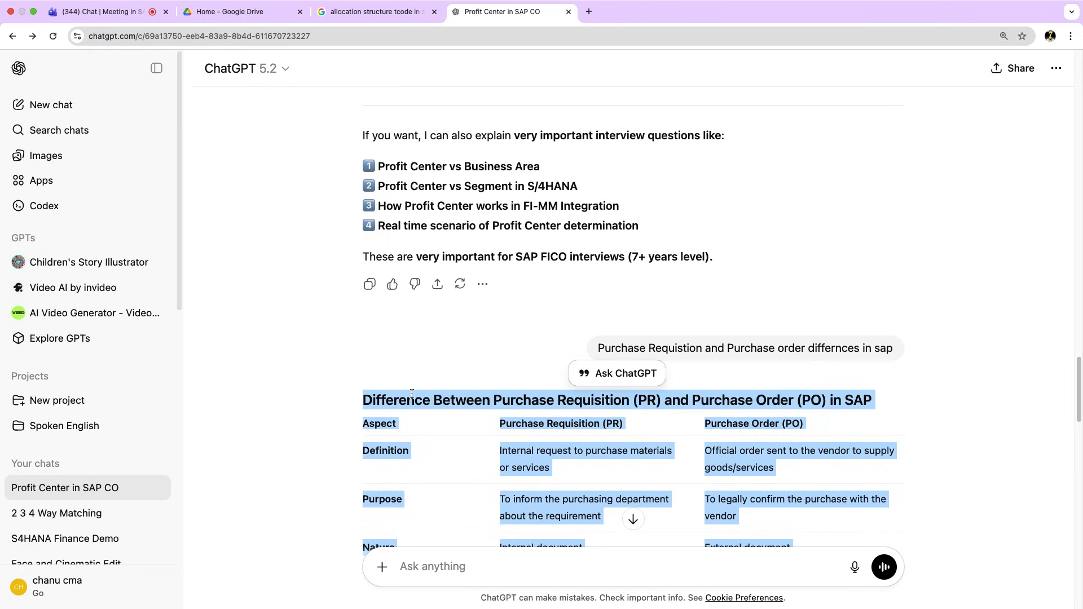
{"action": "scroll", "coordinate": [411, 382], "scroll_direction": "up", "scroll_amount": 5}
{"action": "scroll", "coordinate": [414, 383], "scroll_direction": "down", "scroll_amount": 10}
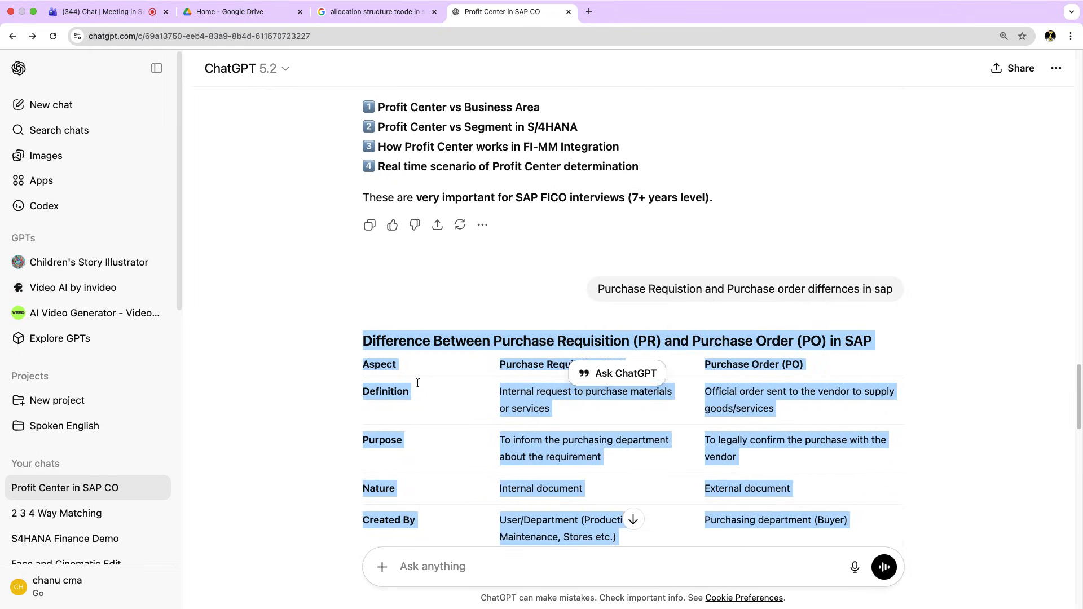
{"action": "scroll", "coordinate": [418, 383], "scroll_direction": "down", "scroll_amount": 5}
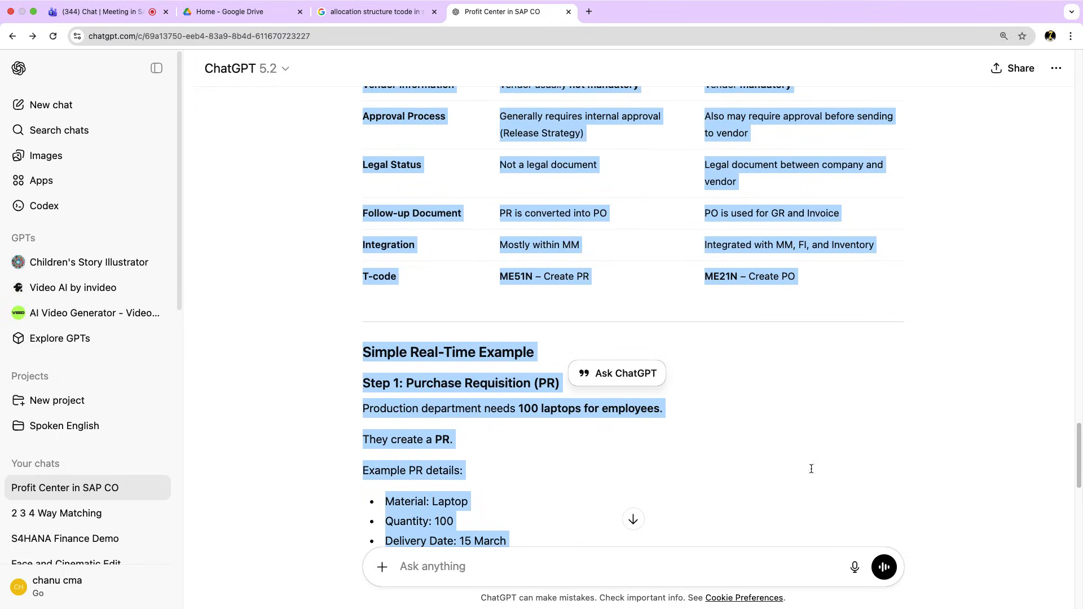
{"action": "left_click", "coordinate": [101, 12]}
Paste the copied PR-versus-PO comparison into the meeting chat's message box and send it.
{"action": "left_click", "coordinate": [785, 554]}
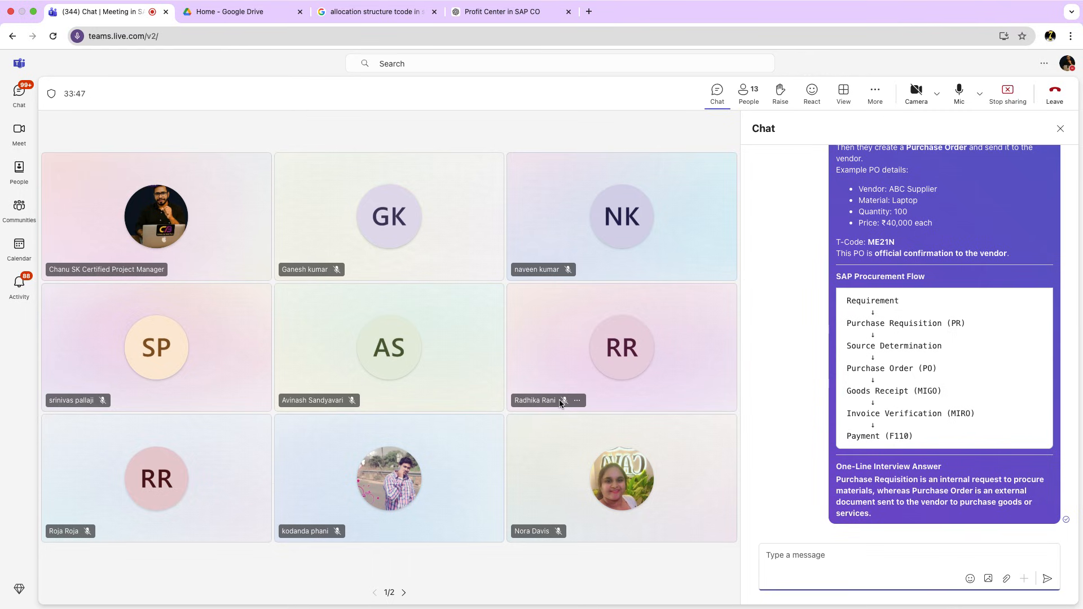
{"action": "mouse_move", "coordinate": [795, 4]}
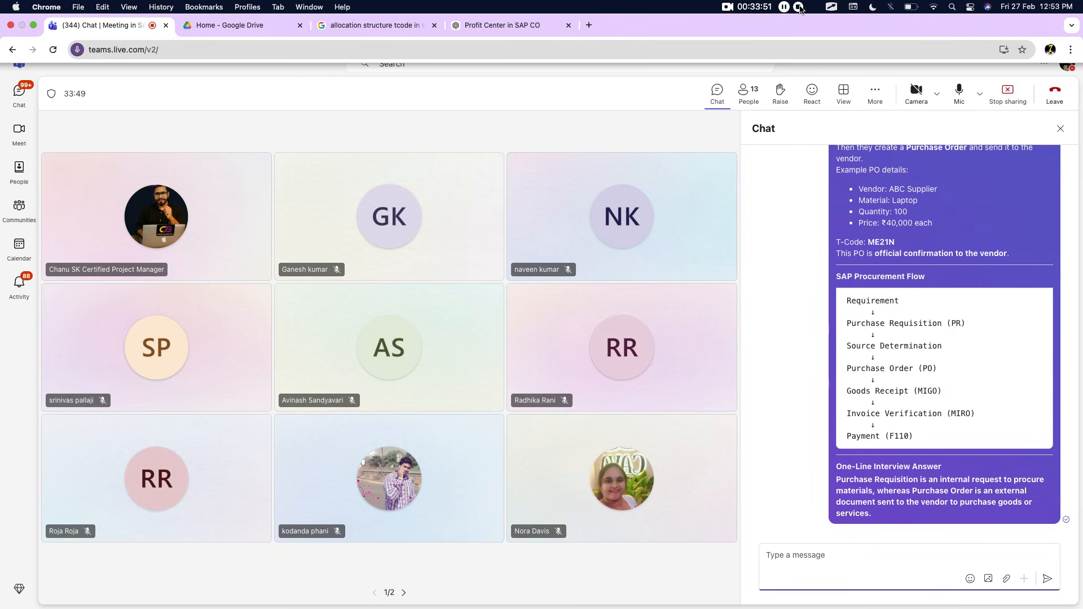